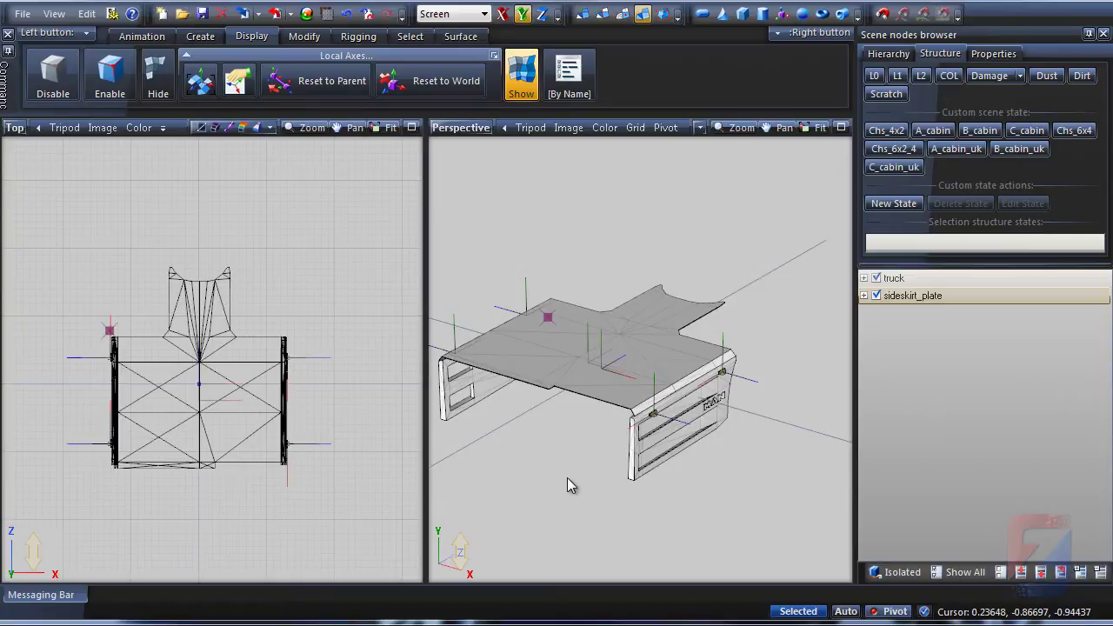
- Examine the sideskirt_plate model from several angles and select its node in the scene structure
middle_click_drag(567, 478, 602, 446)
scroll(609, 430, "up", 6)
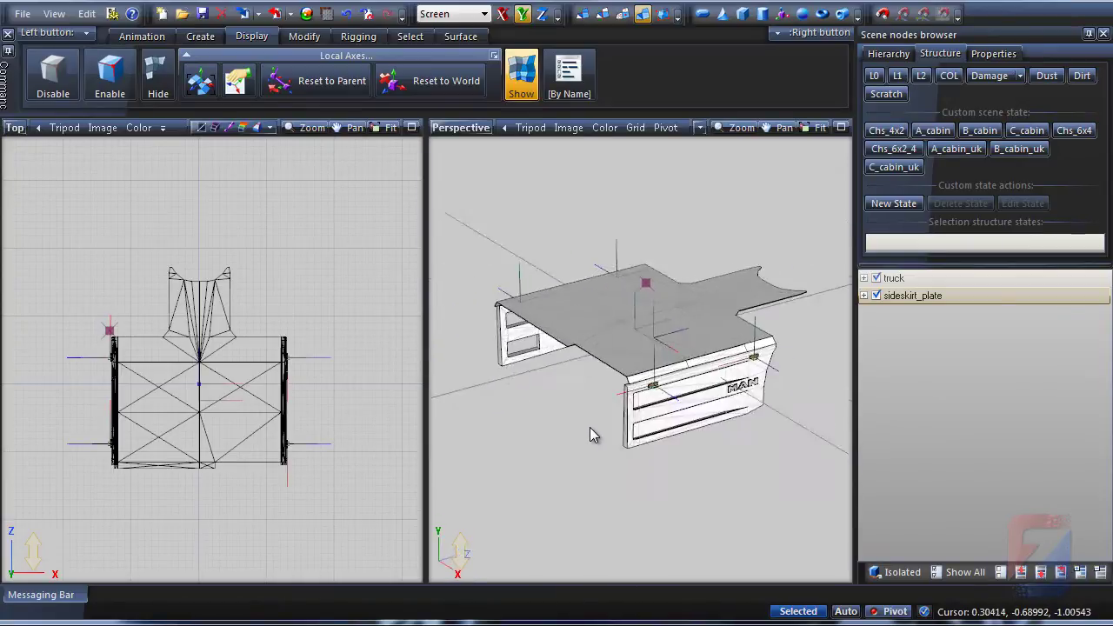
scroll(614, 405, "down", 3)
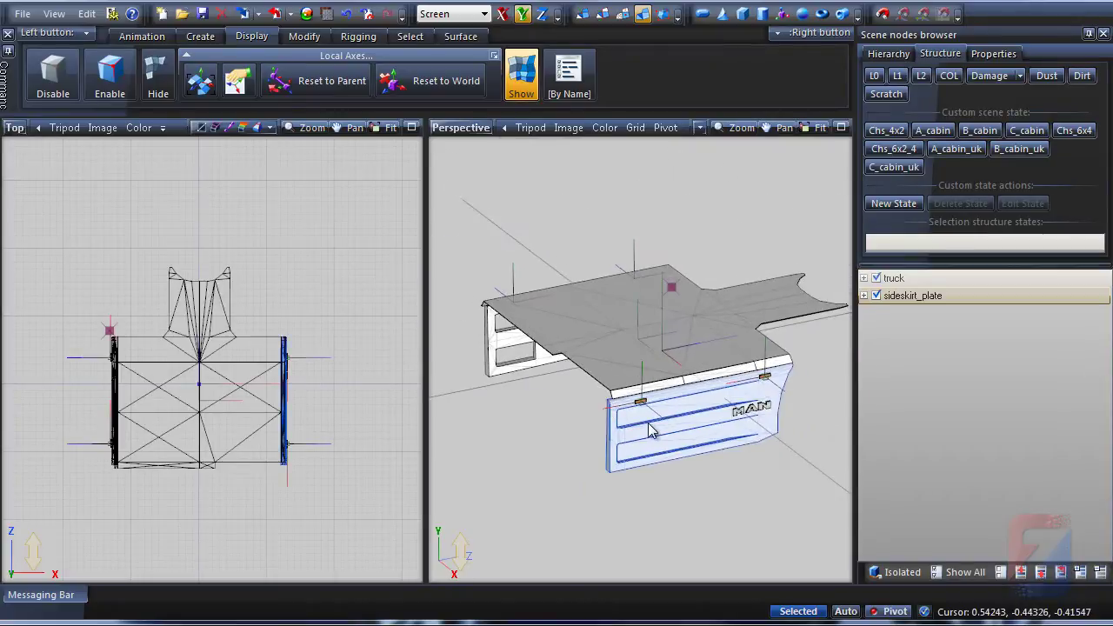
middle_click_drag(638, 426, 658, 432, "alt")
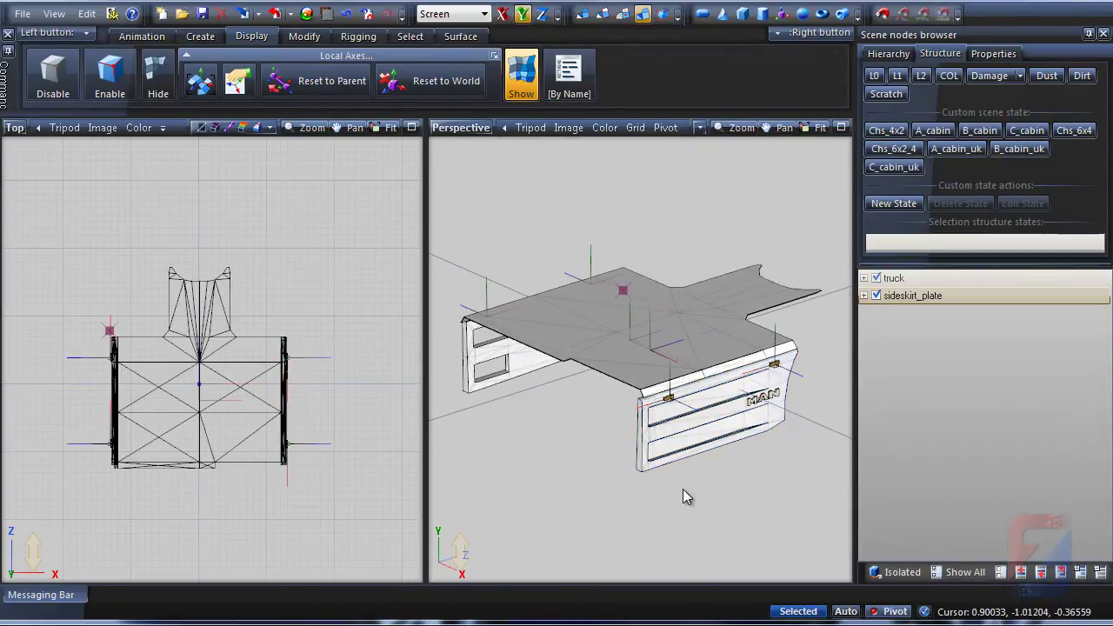
middle_click_drag(683, 490, 689, 458)
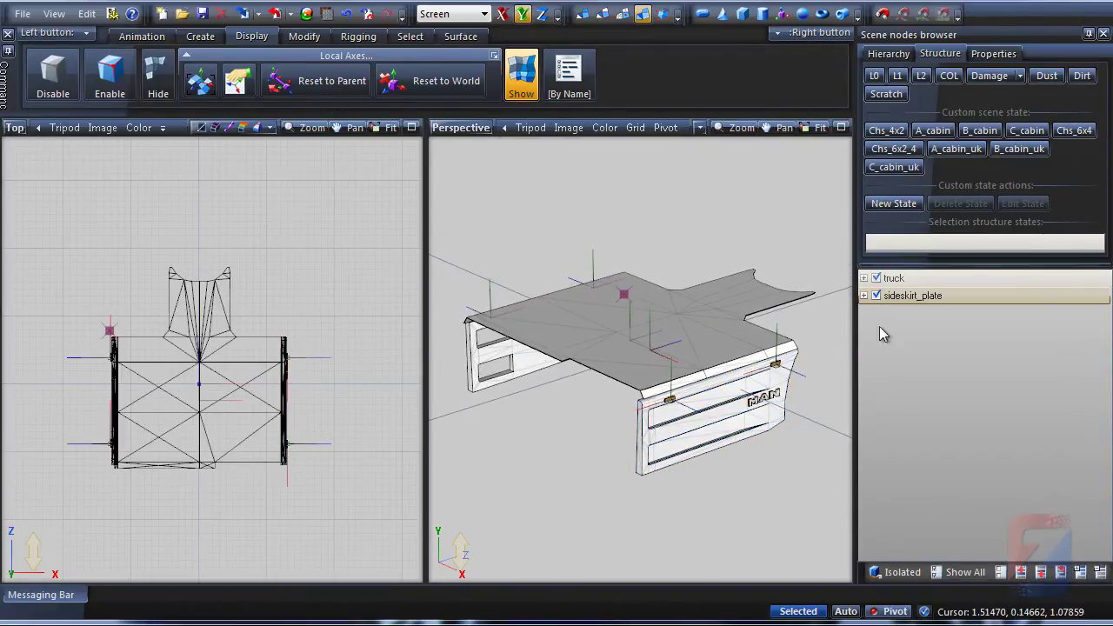
left_click(918, 297)
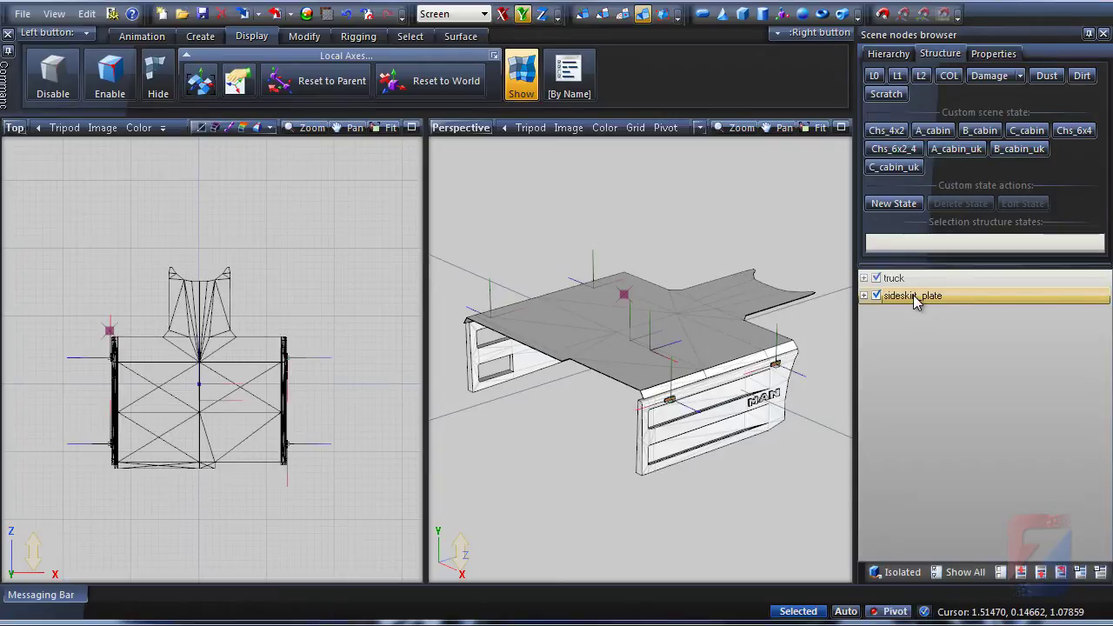
- Display the truck with the Chs_4x2 chassis and A_cabin scene states
left_click(942, 277)
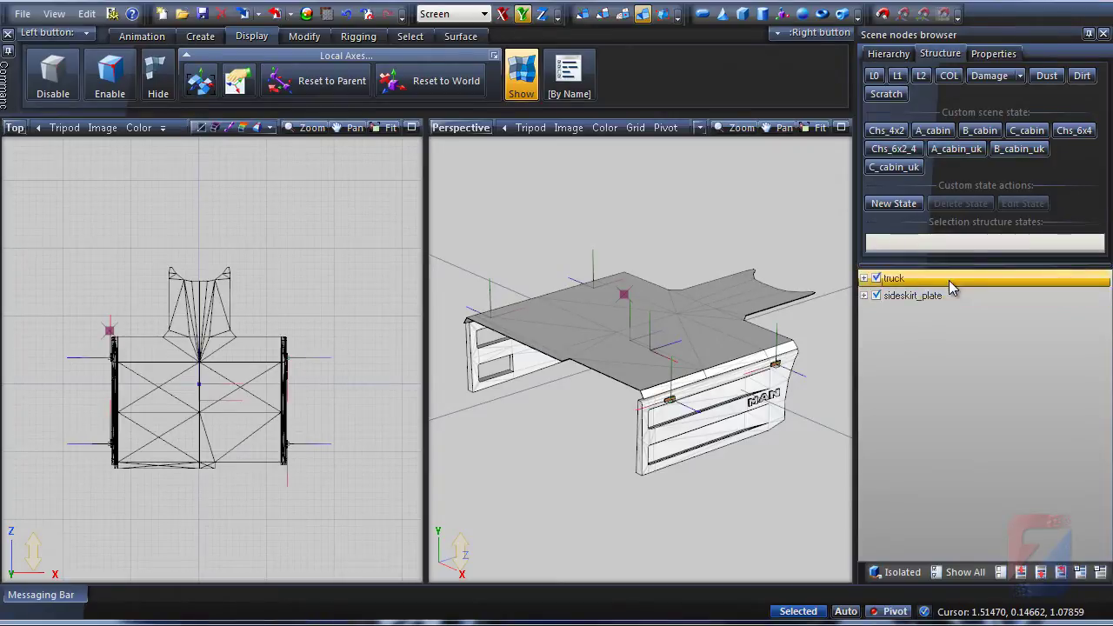
left_click(894, 131)
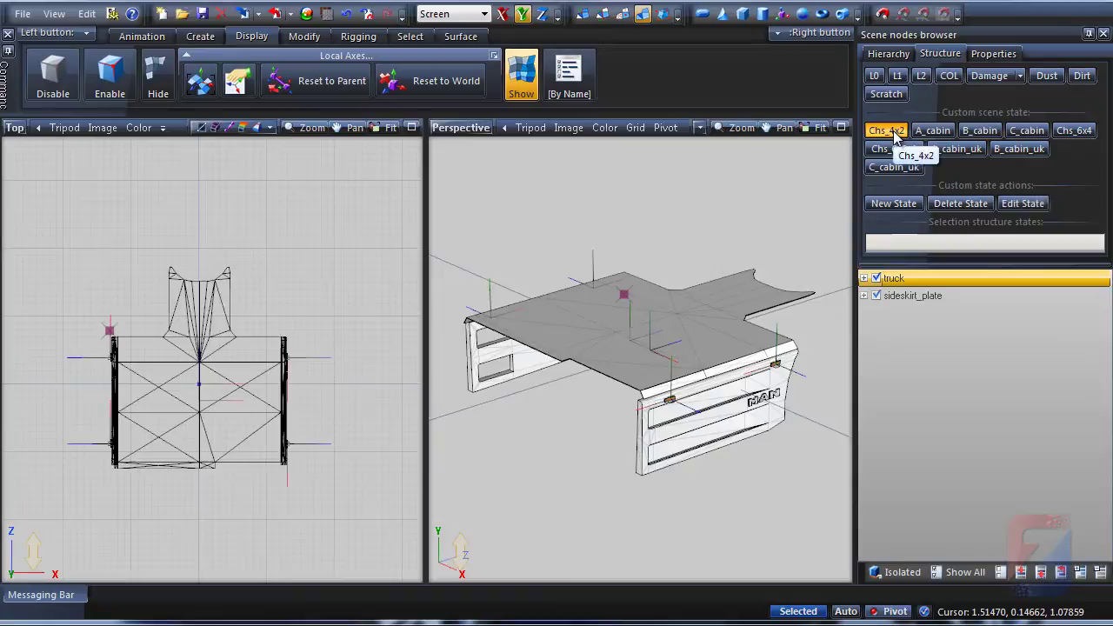
left_click(926, 132)
middle_click_drag(774, 271, 719, 329)
- Expand the truck node and make Chs_4x2, Cab_b, Cab_c, Chs_6x2_4 and Cab_eu visible
left_click(864, 278)
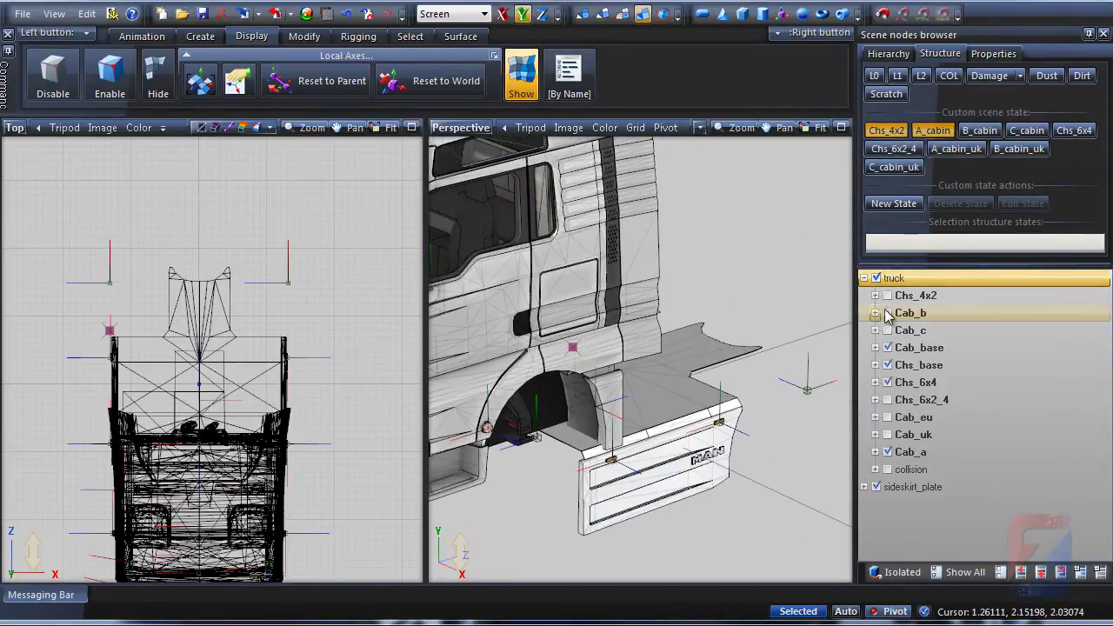
left_click(888, 315)
left_click(889, 313)
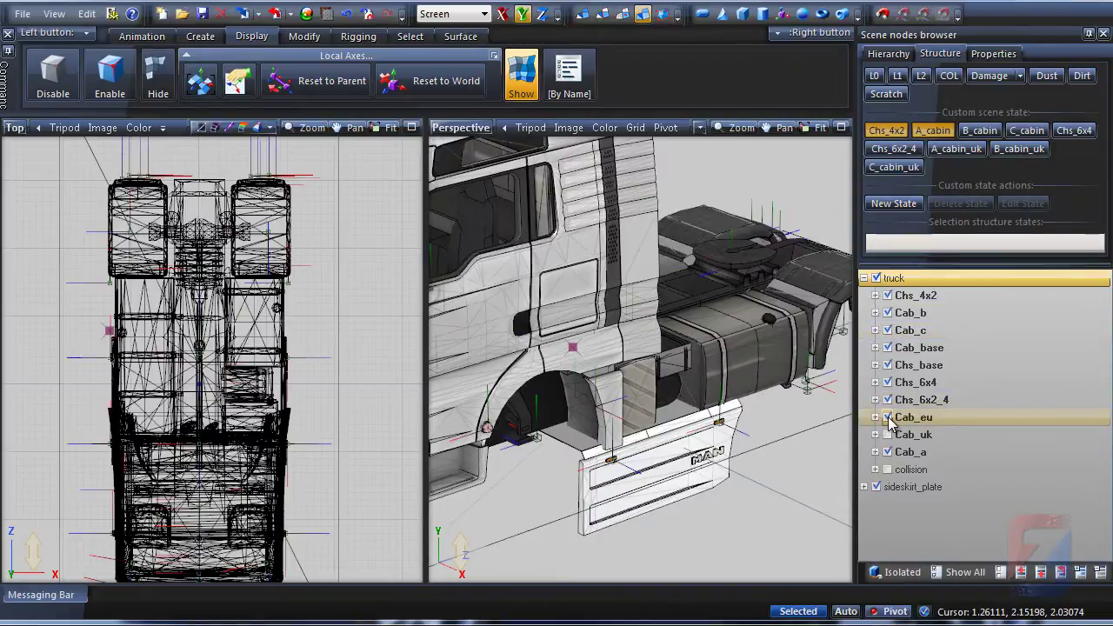
middle_click_drag(765, 404, 783, 421)
- Switch the displayed truck configuration to the Chs_6x4 chassis with the A_cabin state
left_click(936, 133)
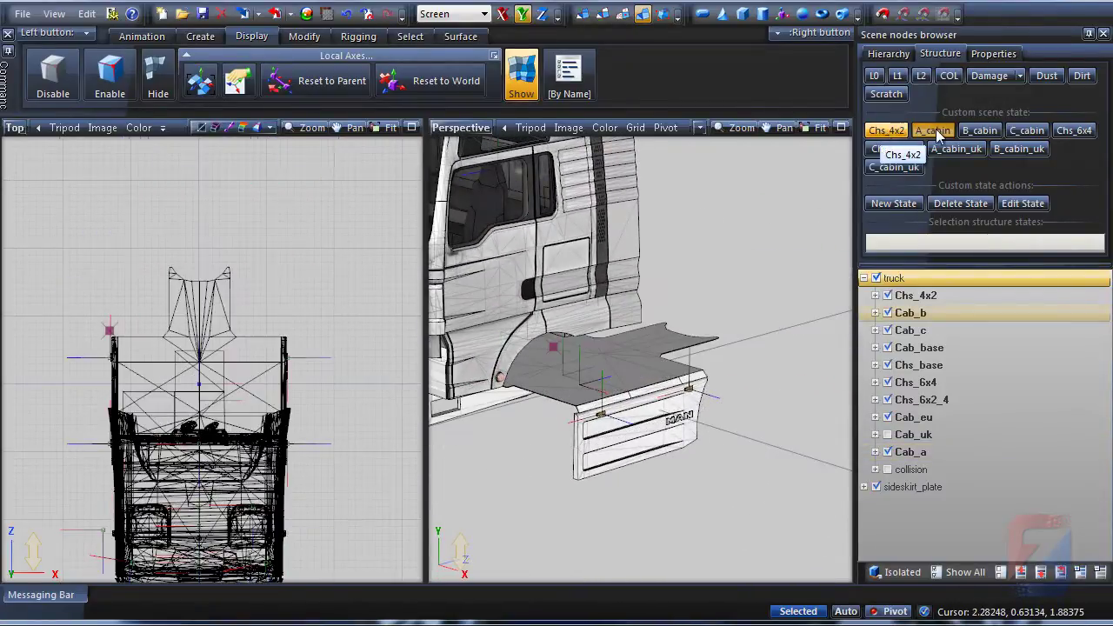
left_click(1073, 131)
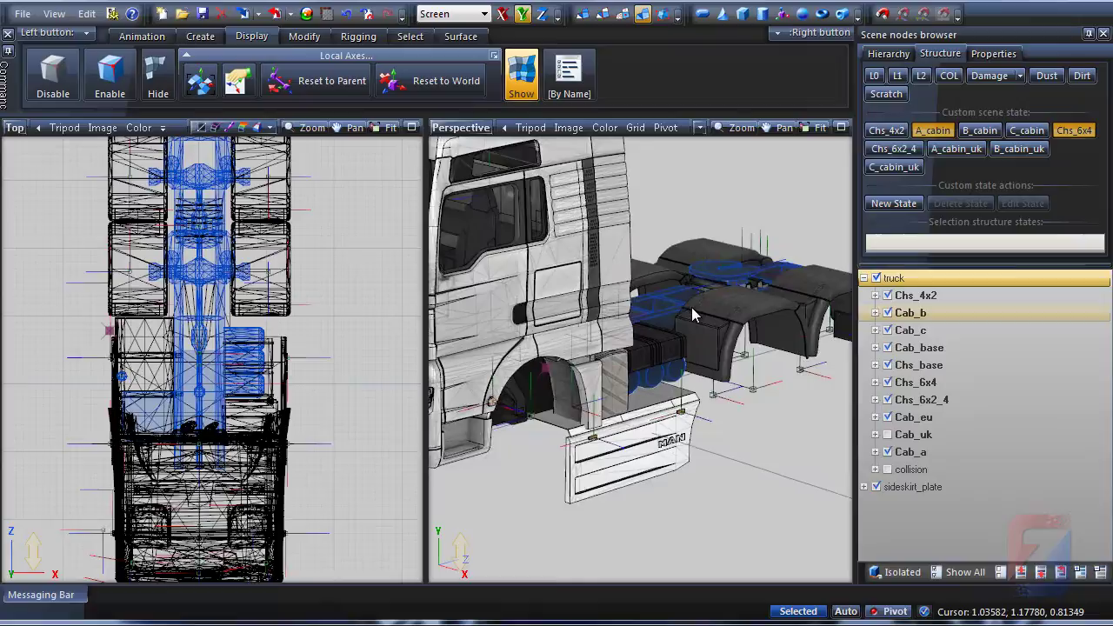
middle_click_drag(693, 315, 805, 261)
left_click(791, 258)
- Expand the Chs_6x4 node and select its Sideskirt child node
left_click(880, 400)
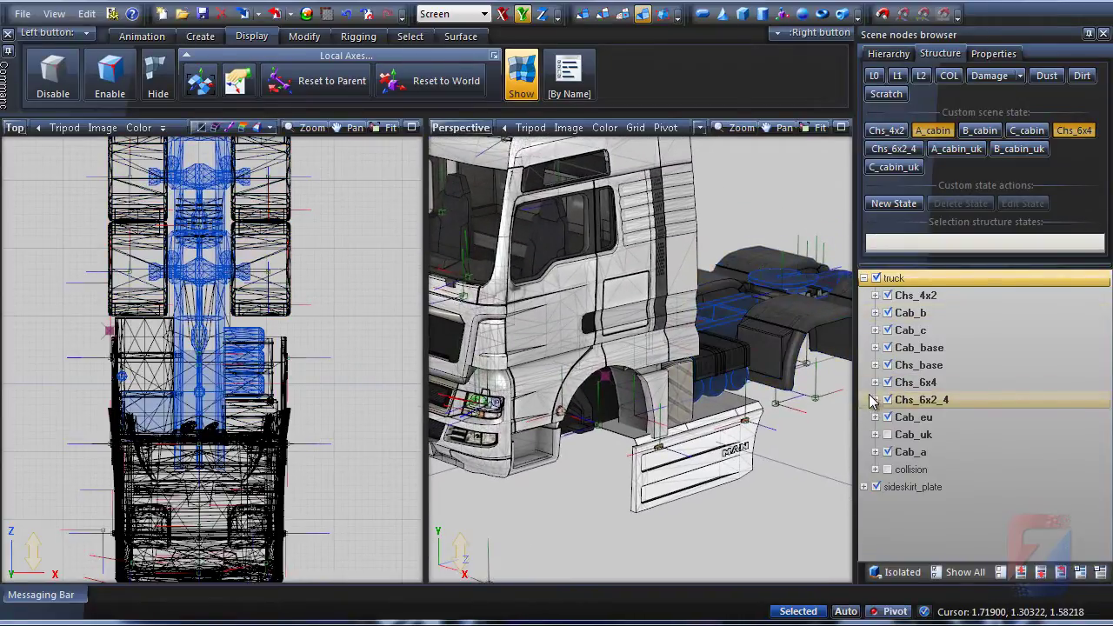
left_click(875, 382)
left_click_drag(1104, 376, 1106, 383)
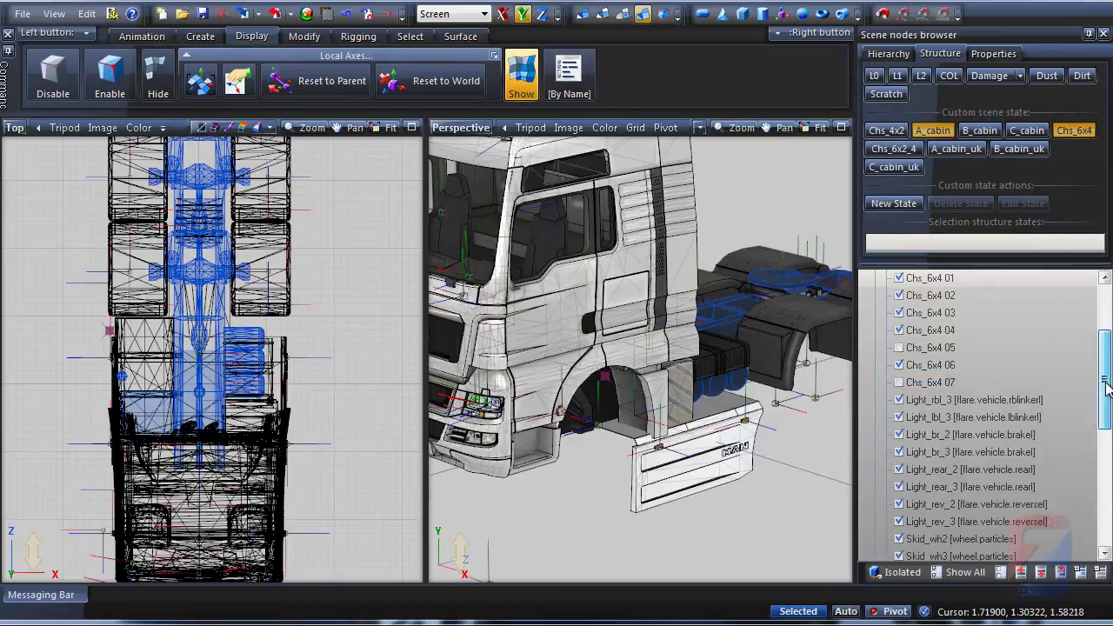
scroll(1106, 387, "down", 6)
left_click(927, 436)
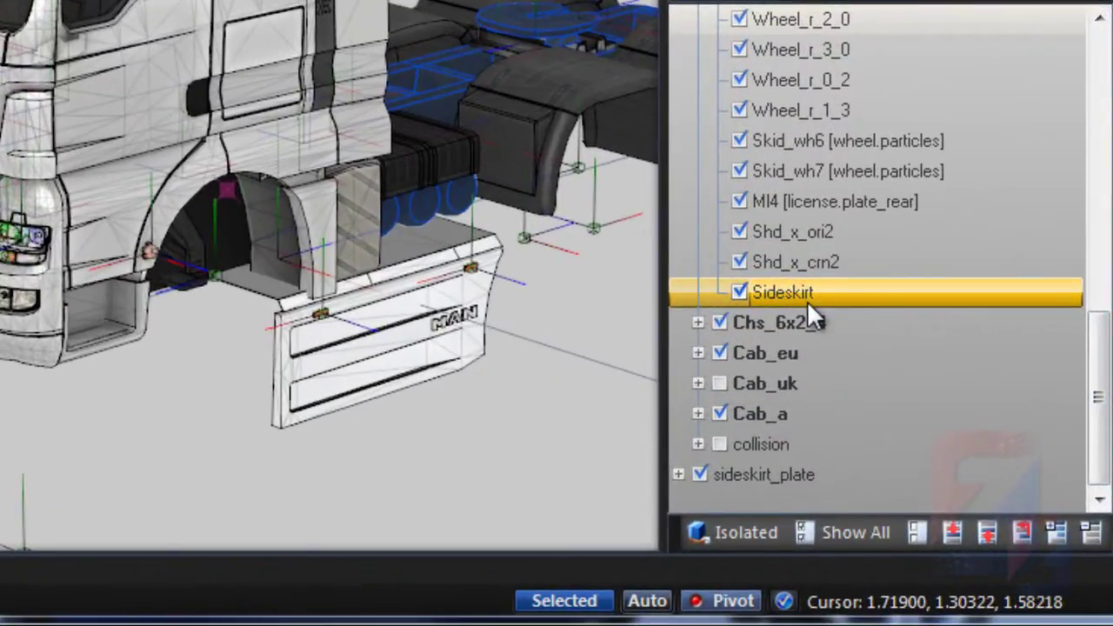
- Reparent sideskirt_plate under the Sideskirt node of Chs_6x4, snapping it to that node's position, and inspect the fit
left_click(755, 479)
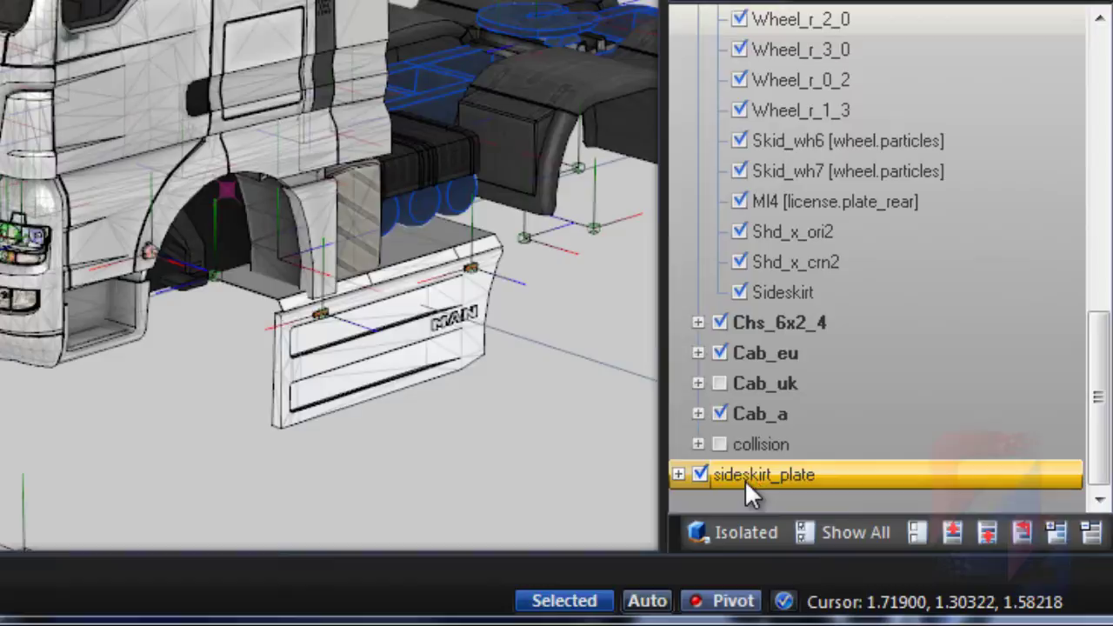
left_click_drag(786, 479, 818, 291)
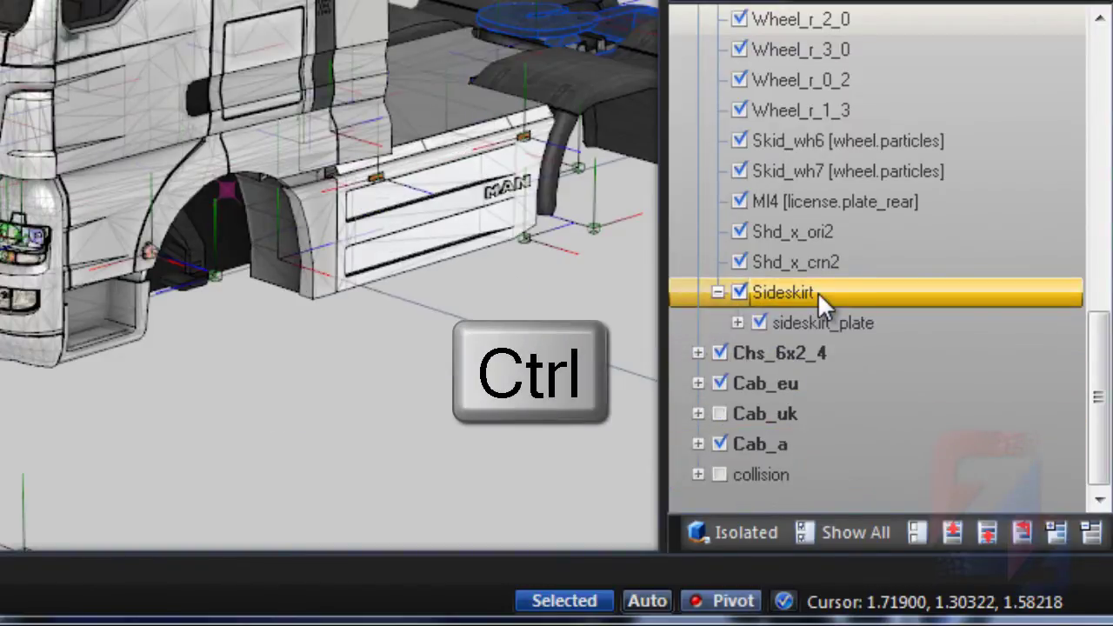
middle_click_drag(514, 254, 392, 297)
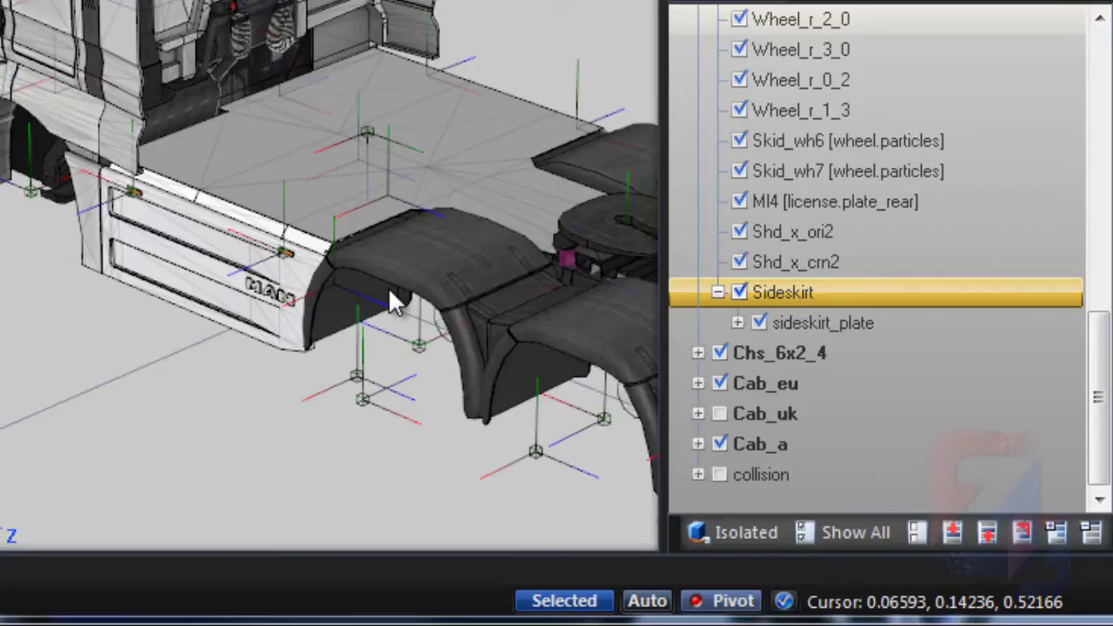
middle_click_drag(391, 300, 508, 294)
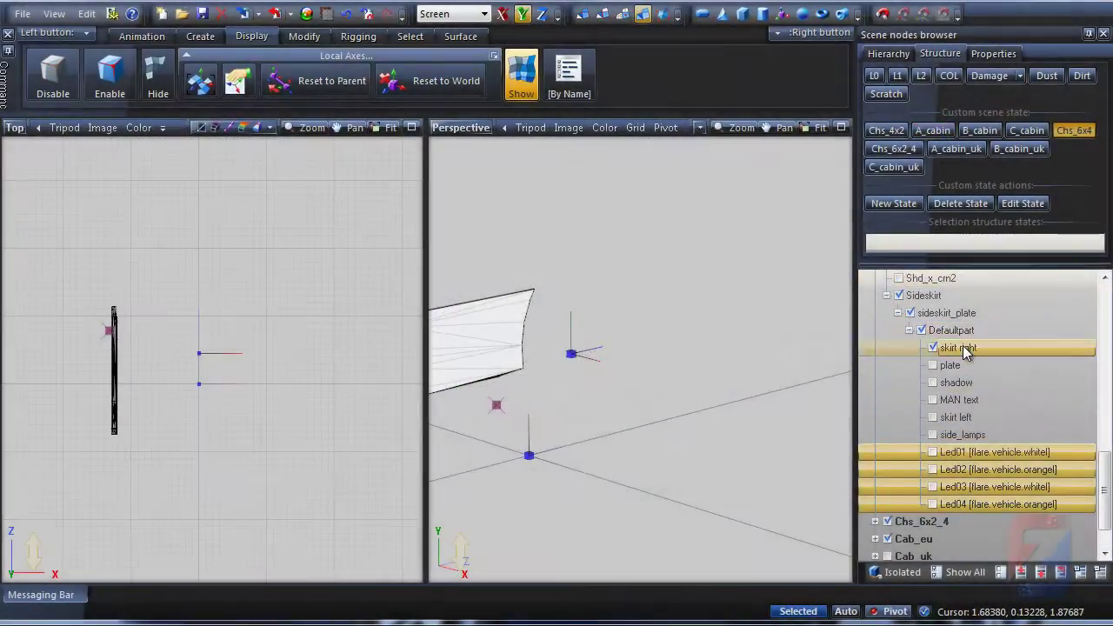
- Under Defaultpart, show the skirt left part and hide skirt right to inspect the left skirt alone
left_click(953, 348)
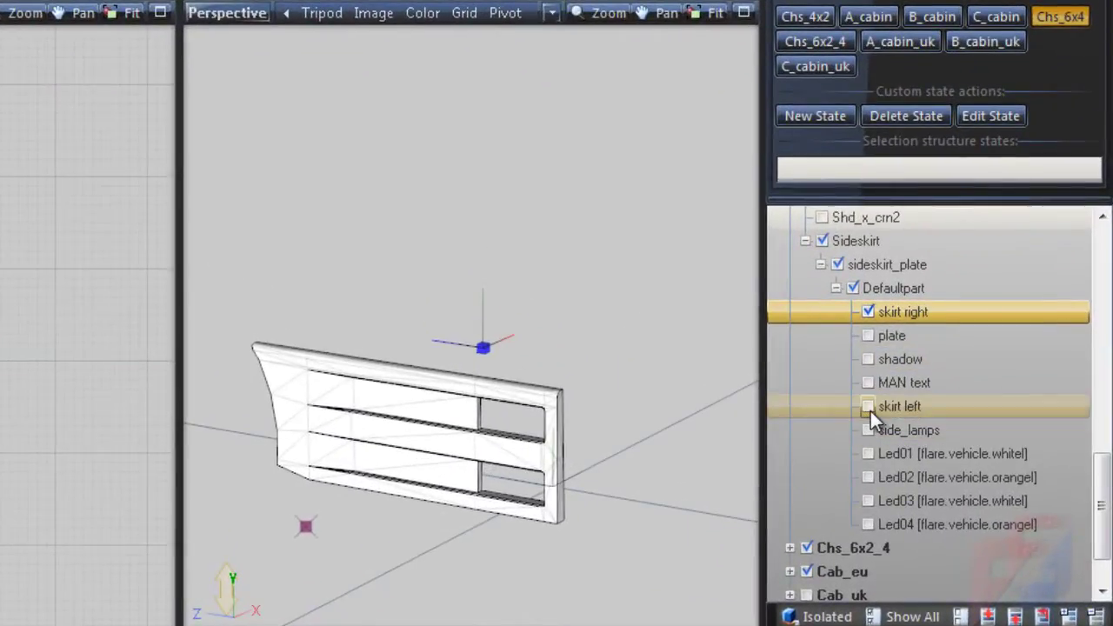
left_click(869, 407)
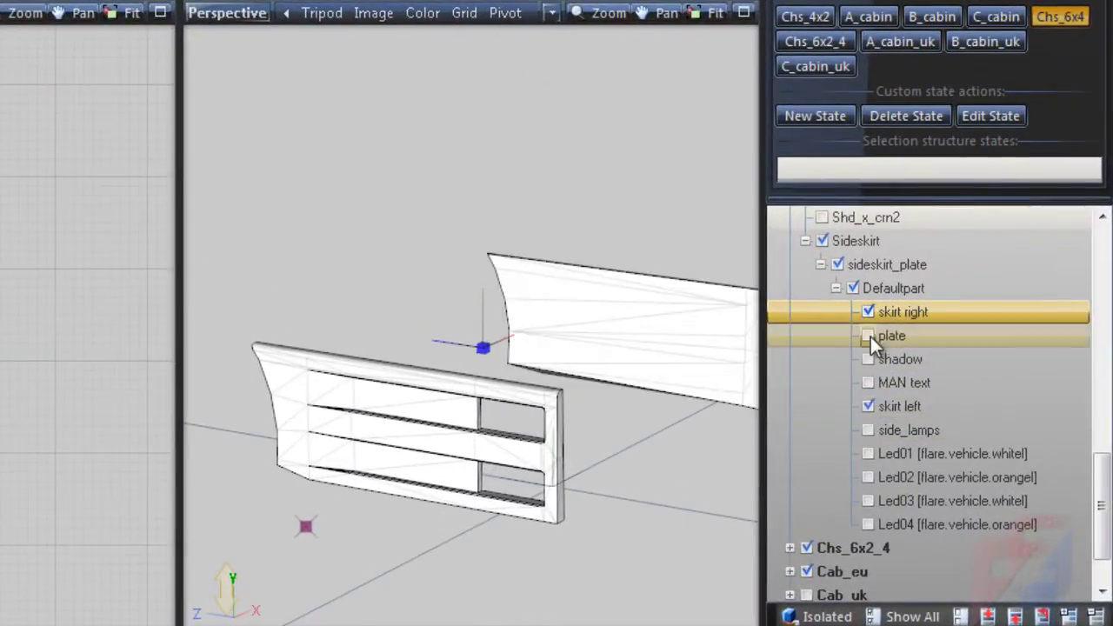
left_click(865, 314)
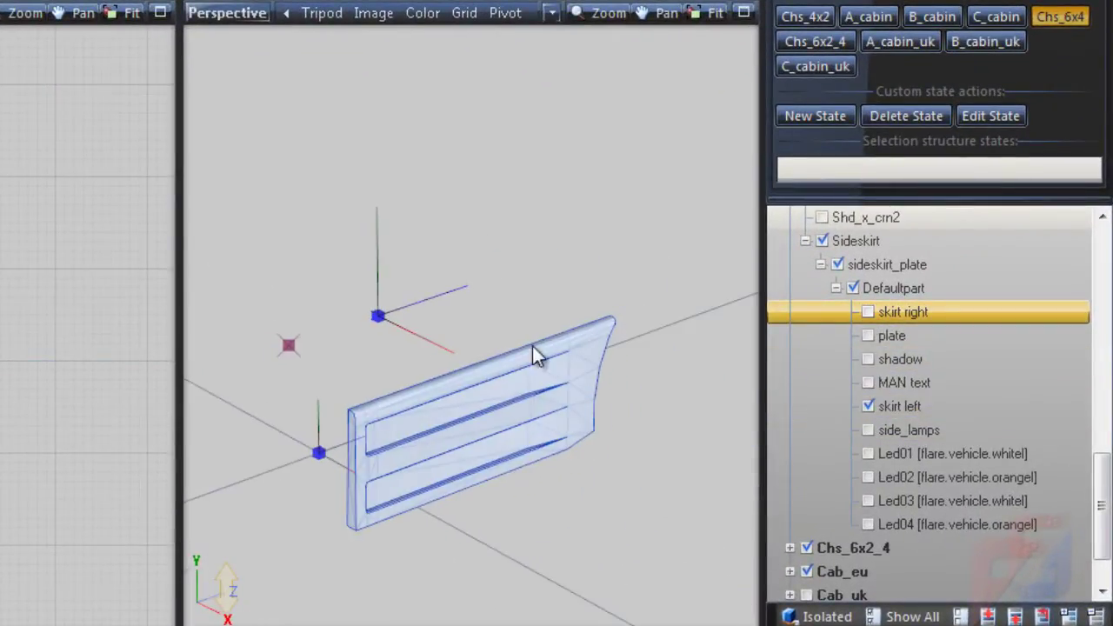
- Show the plate part and hide skirt left to inspect the plate alone
left_click(868, 335)
left_click(867, 408)
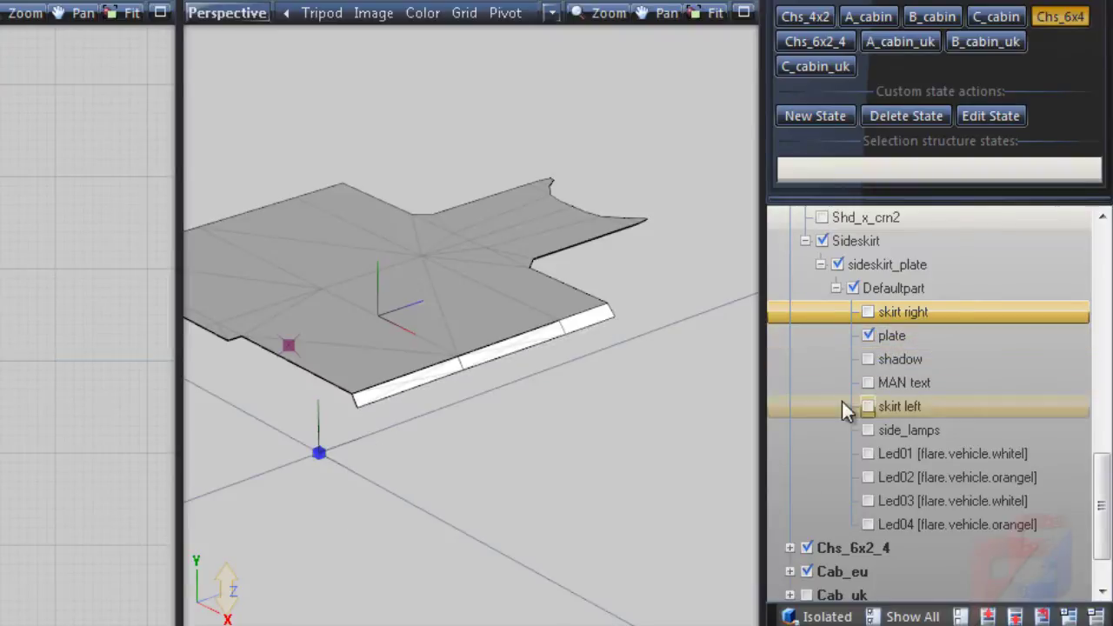
mouse_move(585, 373)
middle_mouse_down()
mouse_move(529, 278)
mouse_move(487, 360)
mouse_move(453, 357)
mouse_move(584, 360)
middle_mouse_up()
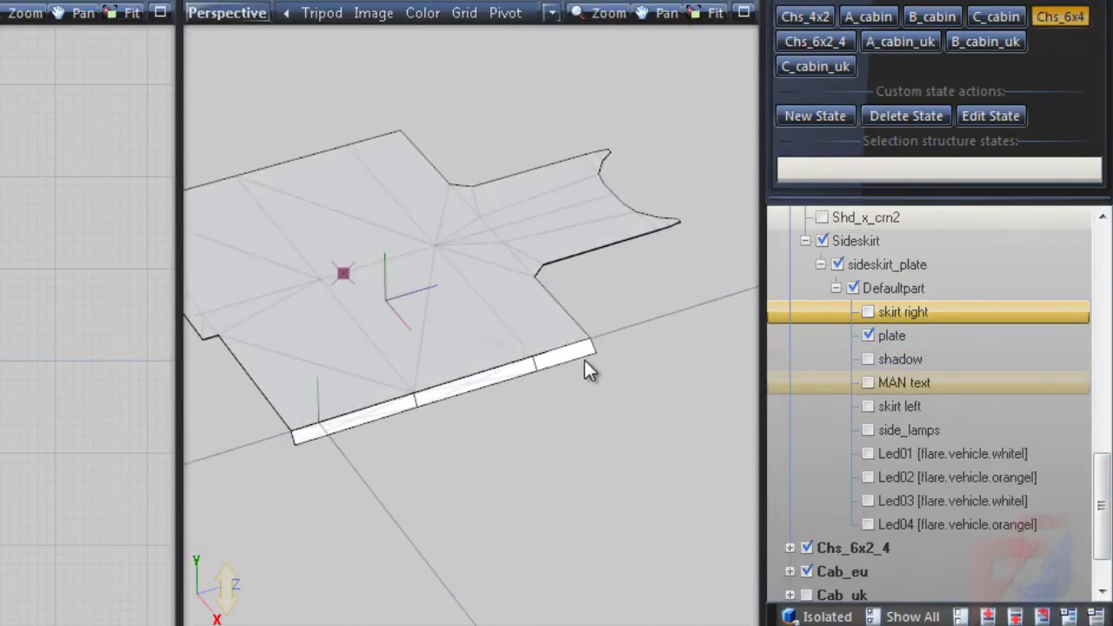
- Hide the plate and show MAN text together with skirt left to inspect the lettering on the panel
left_click(869, 335)
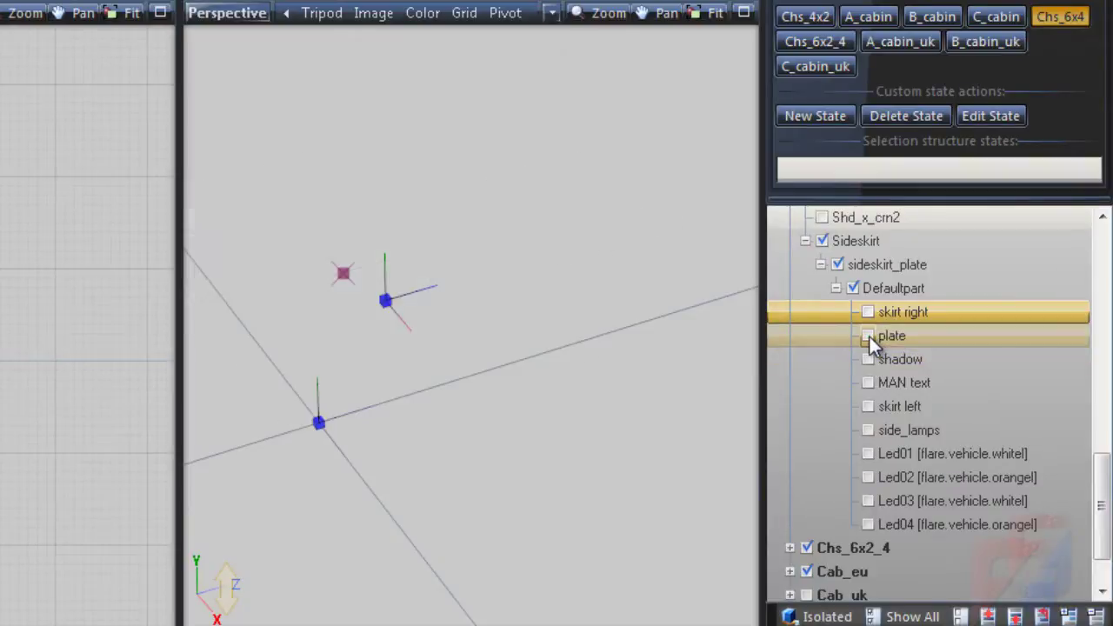
left_click(868, 383)
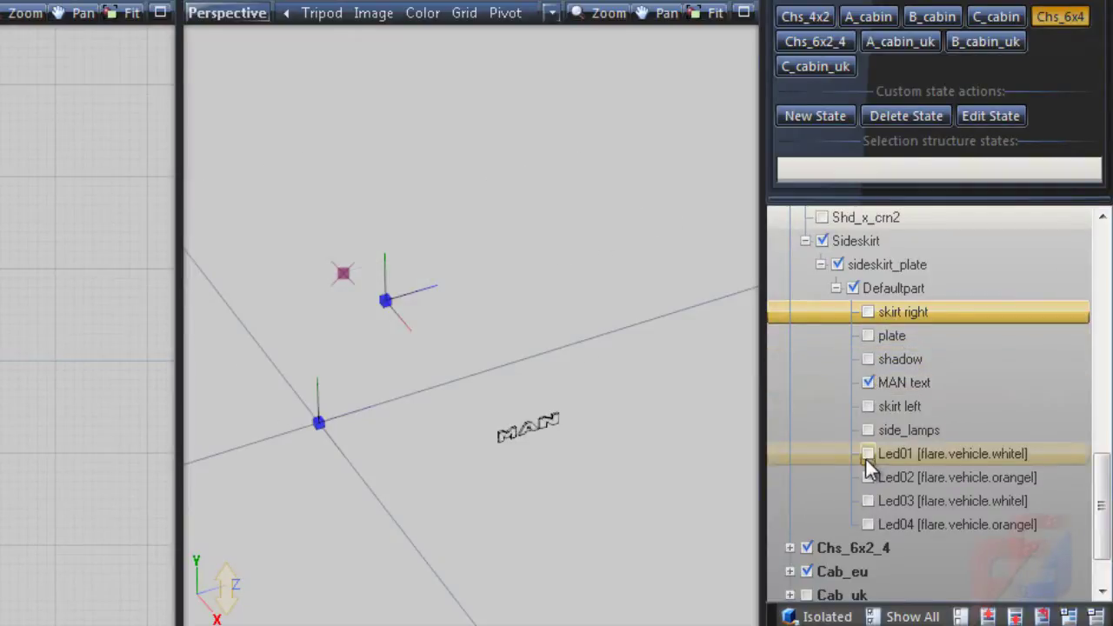
left_click(867, 406)
middle_click_drag(567, 420, 592, 405)
scroll(589, 411, "up", 3)
scroll(588, 412, "down", 2)
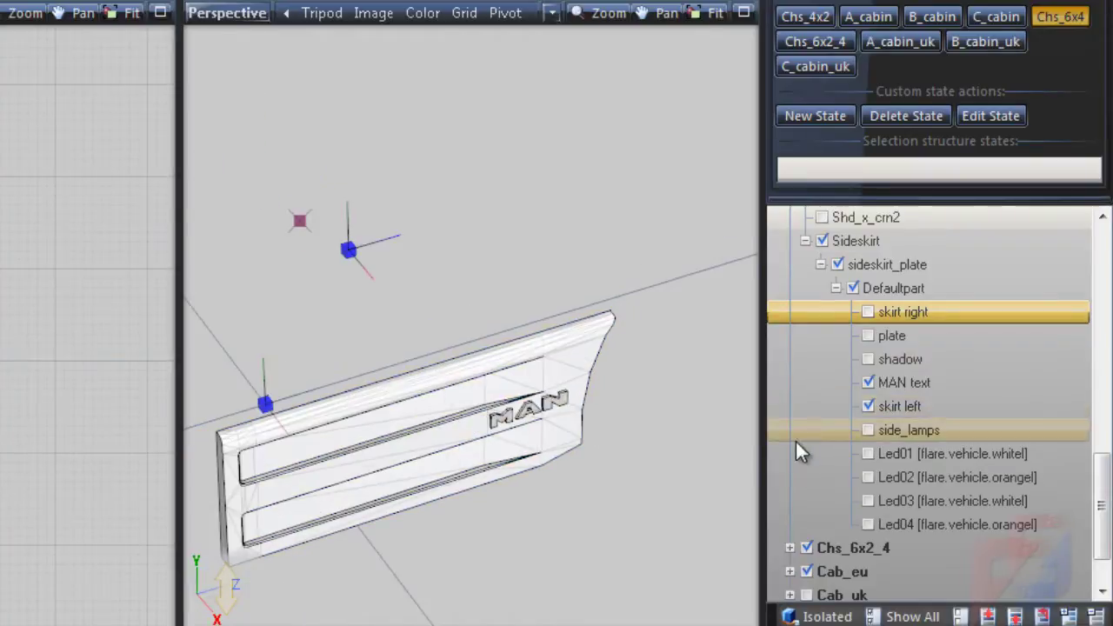
- Show side_lamps and the flare nodes Led01 to Led04 on the left skirt
left_click(868, 431)
scroll(402, 406, "up", 5)
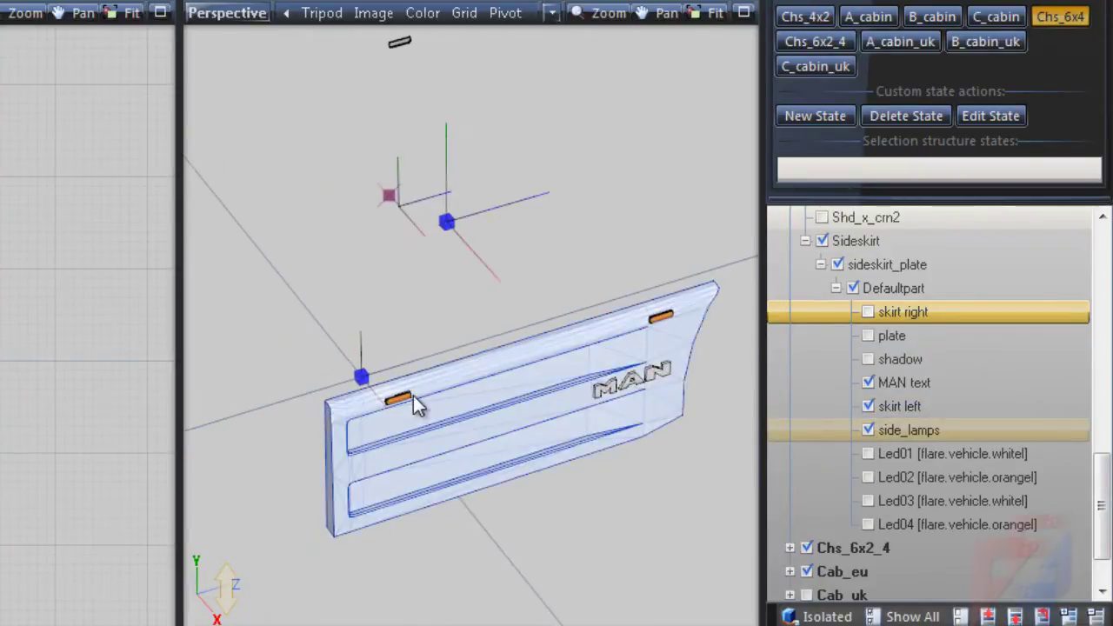
scroll(402, 411, "down", 4)
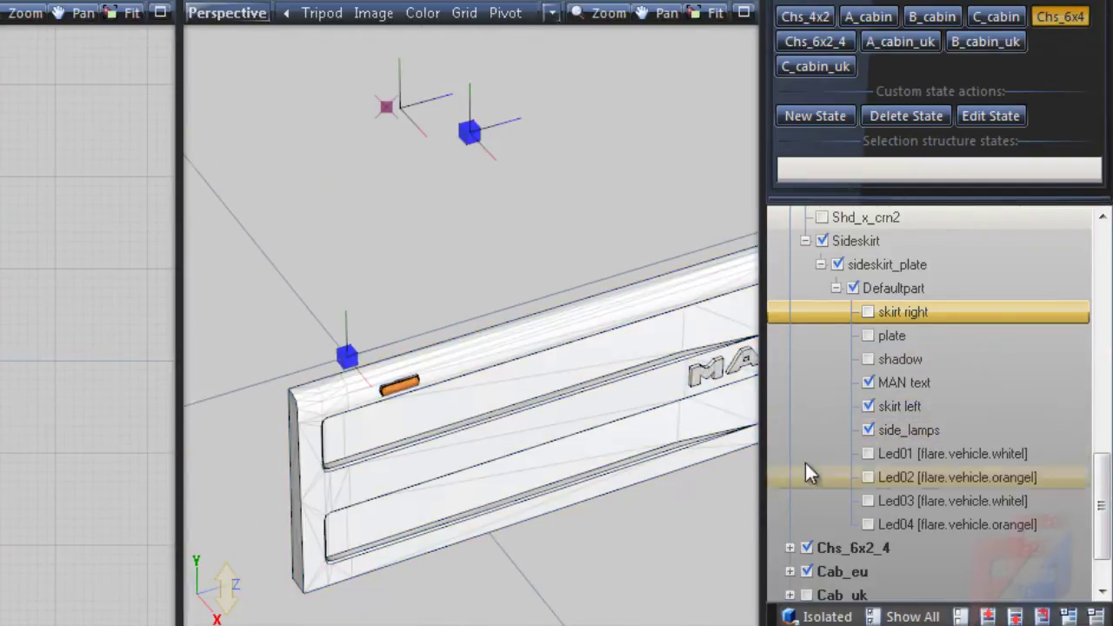
left_click(927, 455)
left_click(909, 524, "shift")
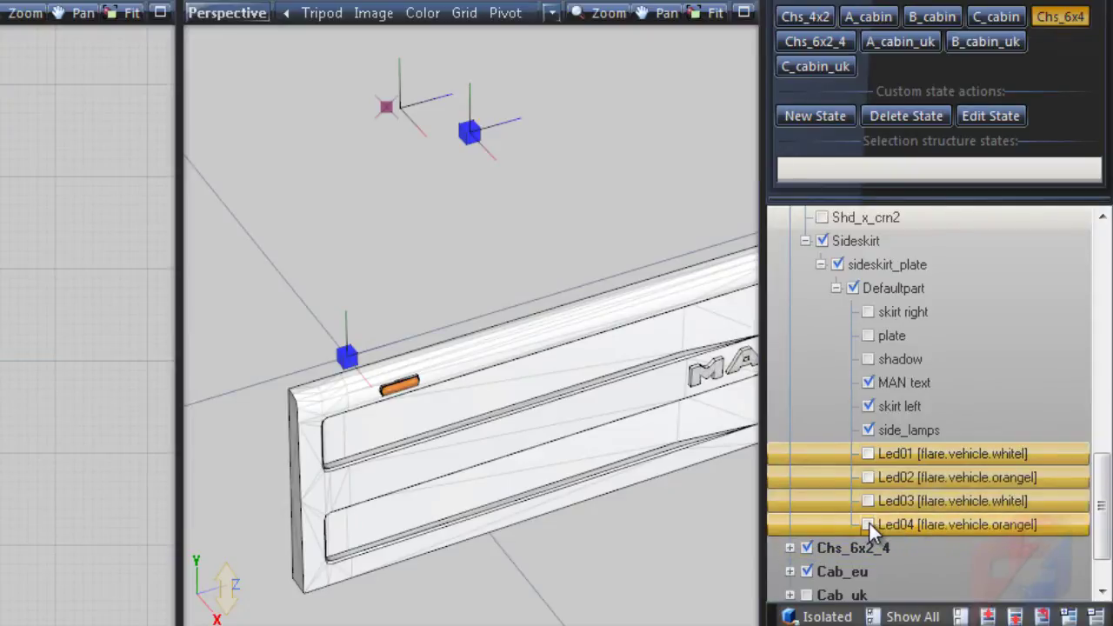
left_click(869, 524)
scroll(579, 426, "down", 3)
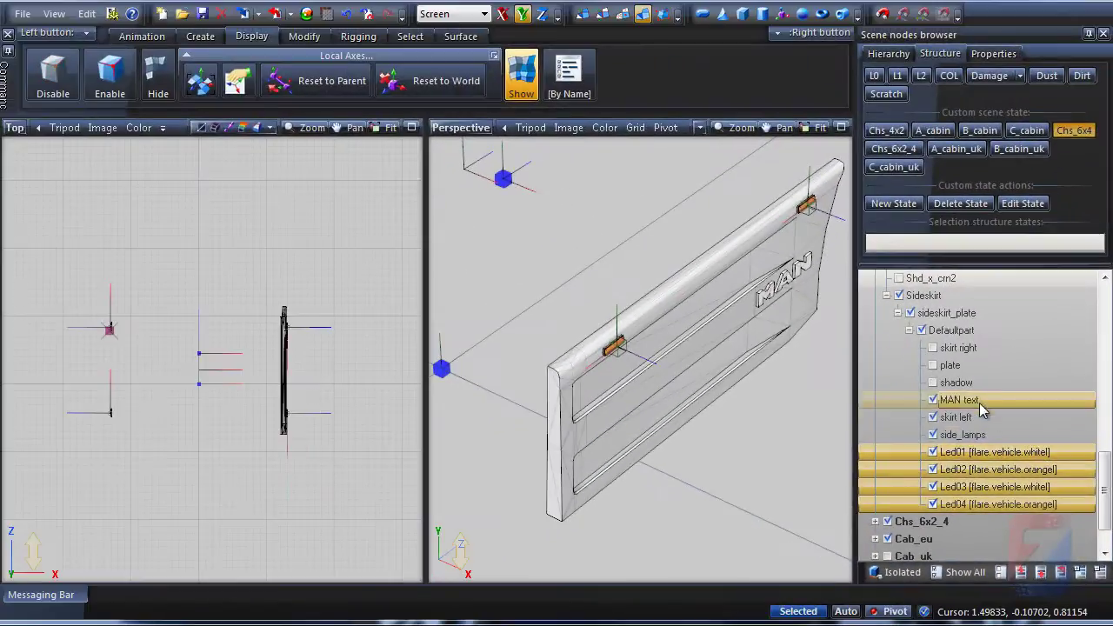
- Show the shadow mesh and hide skirt left, side_lamps and MAN text to inspect the shadow shape
left_click(902, 322)
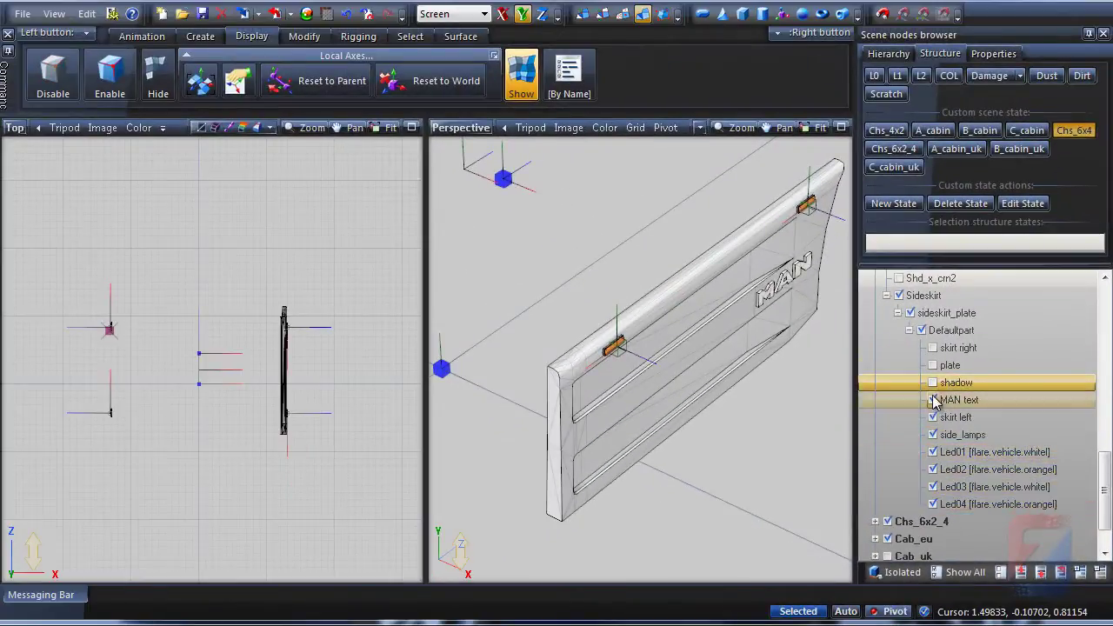
left_click(934, 383)
left_click(933, 418)
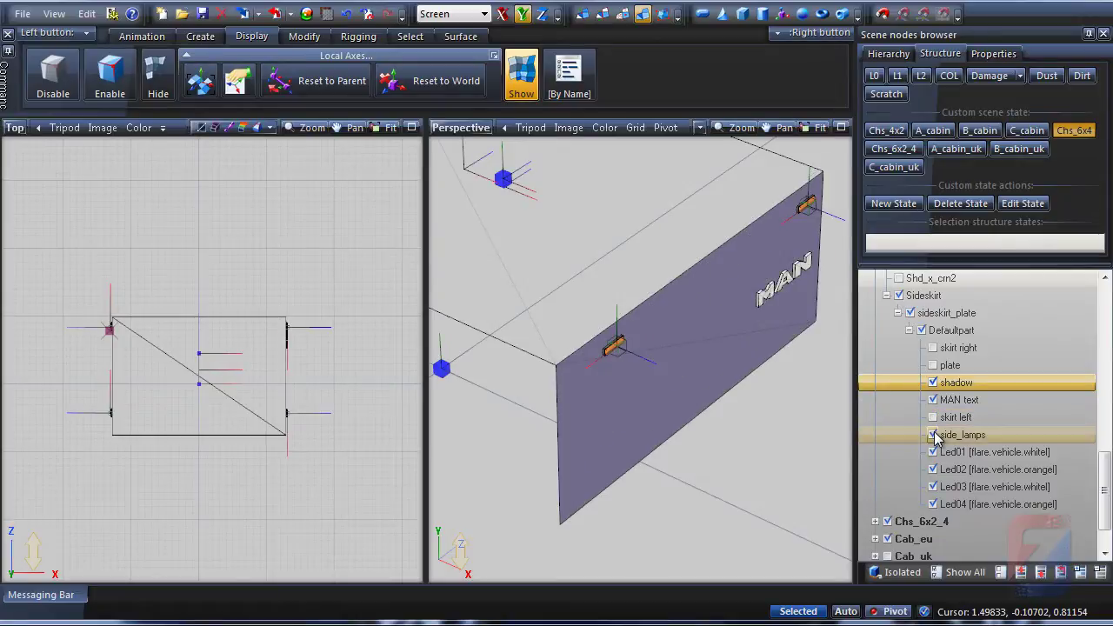
left_click(933, 435)
left_click(934, 400)
scroll(747, 435, "down", 5)
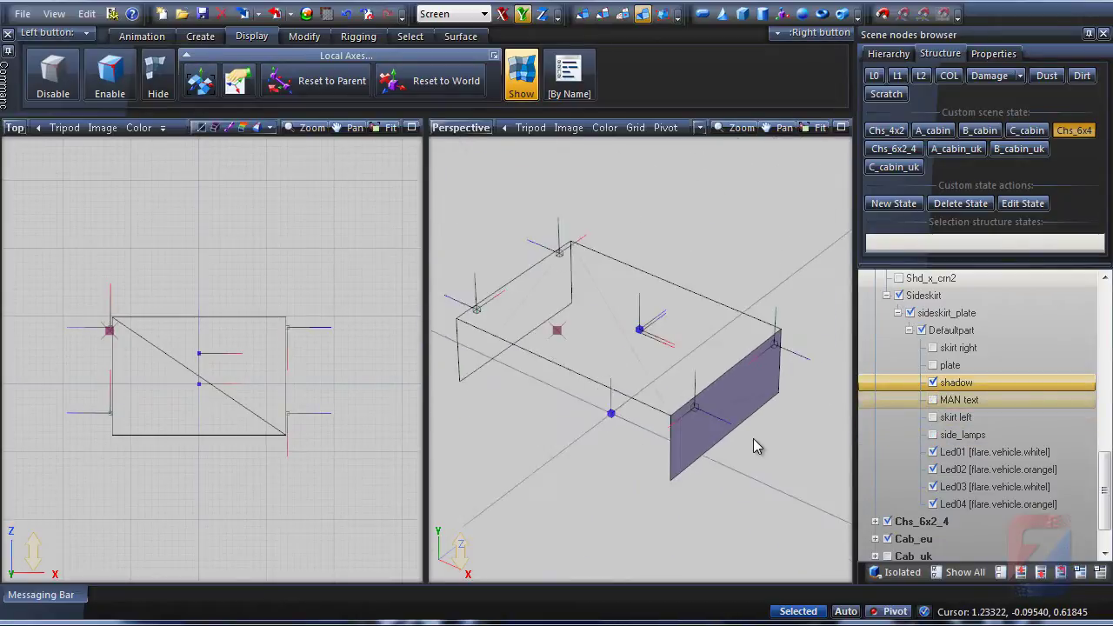
middle_click_drag(757, 485, 651, 453)
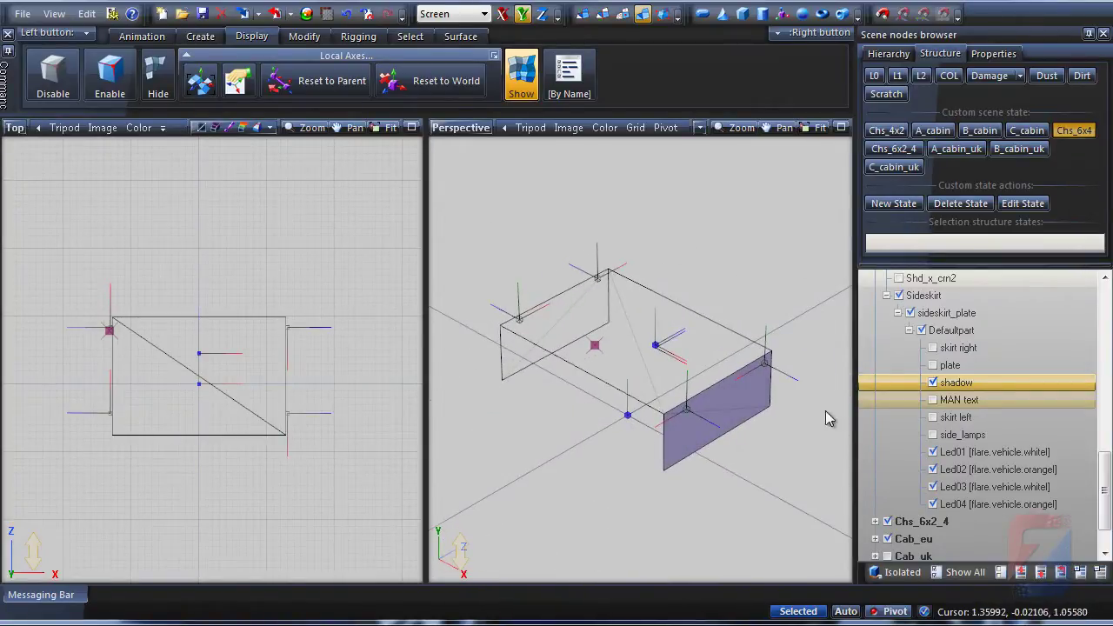
- Show skirt right, plate, MAN text, skirt left and side_lamps again to display the complete sideskirt_plate model
left_click(934, 349)
left_click(934, 365)
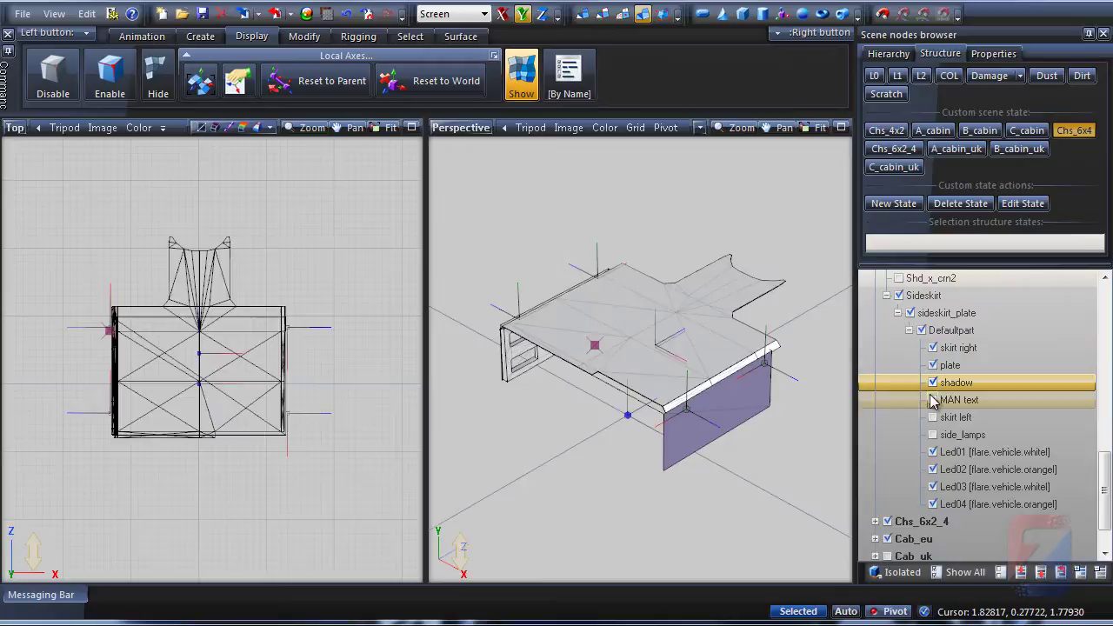
left_click(933, 400)
left_click(933, 417)
left_click(933, 435)
middle_click_drag(845, 420, 765, 442)
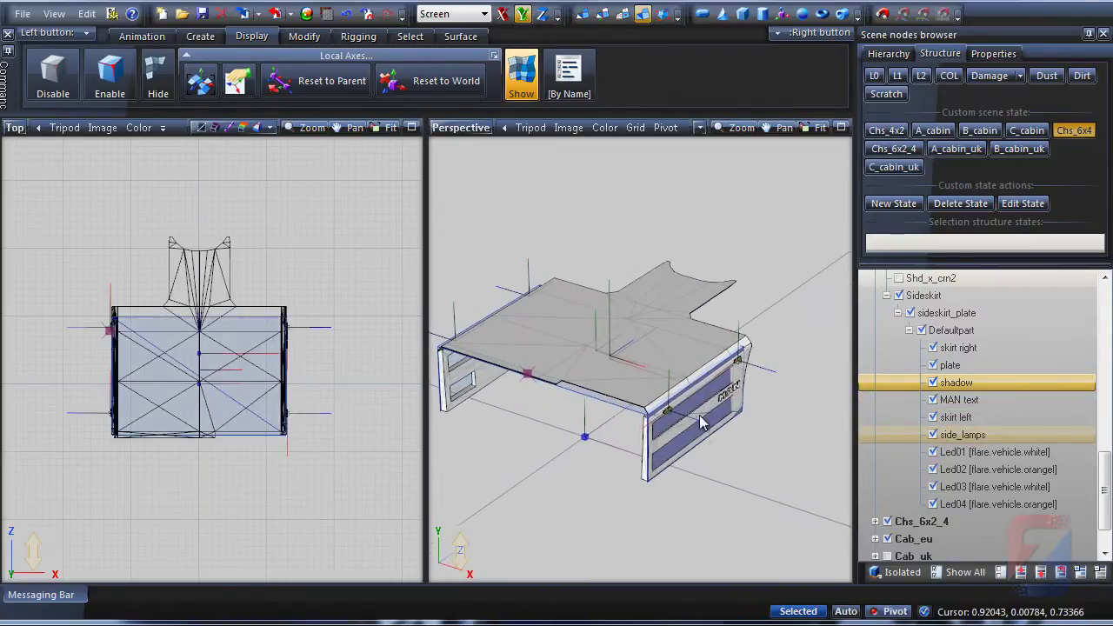
- Open the Material Browser and set the skirtshadow material's Adapt value to shadowonly
left_click(327, 14)
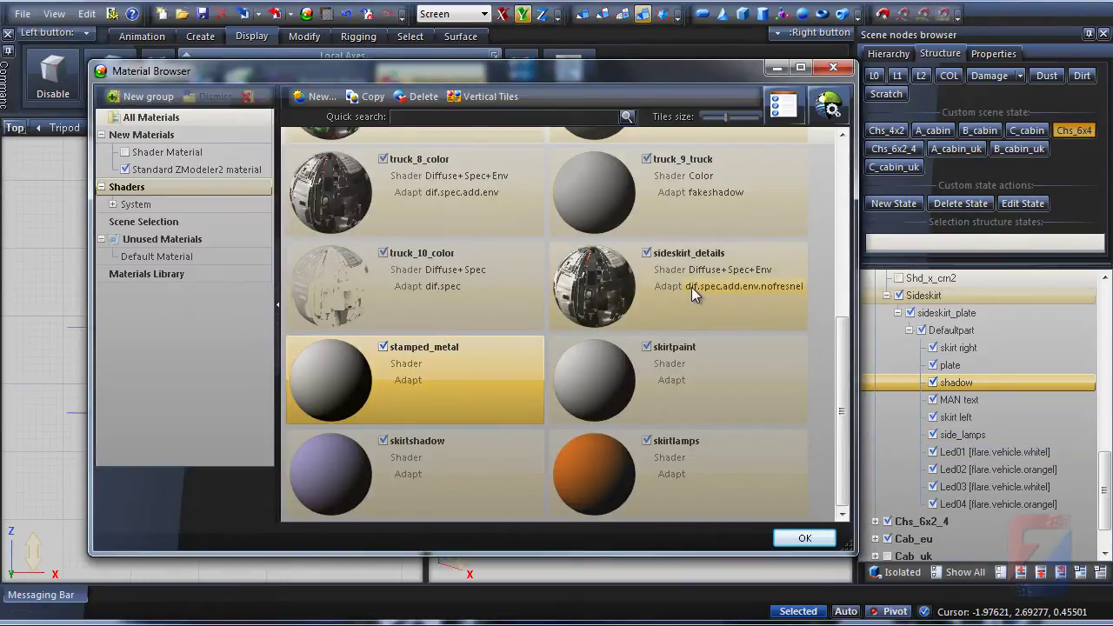
left_click(712, 266)
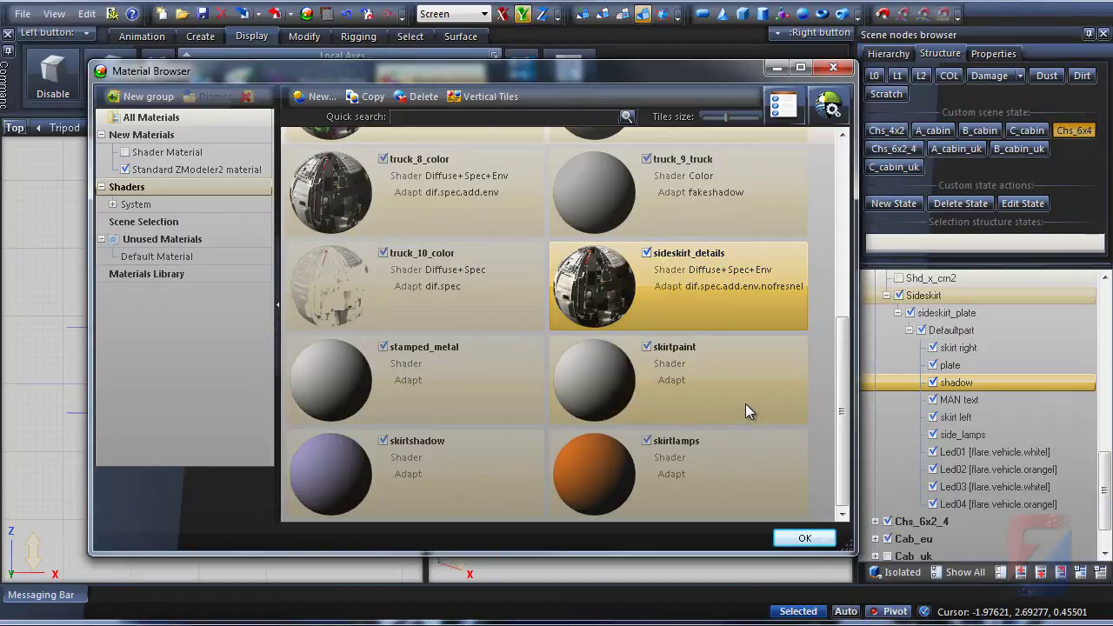
left_click(347, 462)
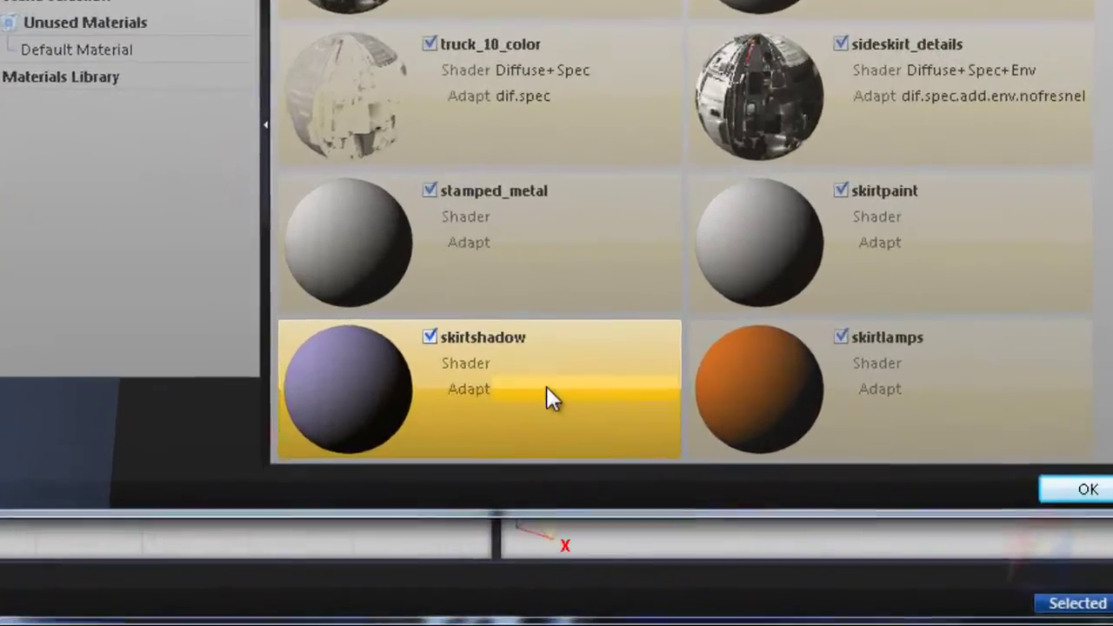
left_click(548, 388)
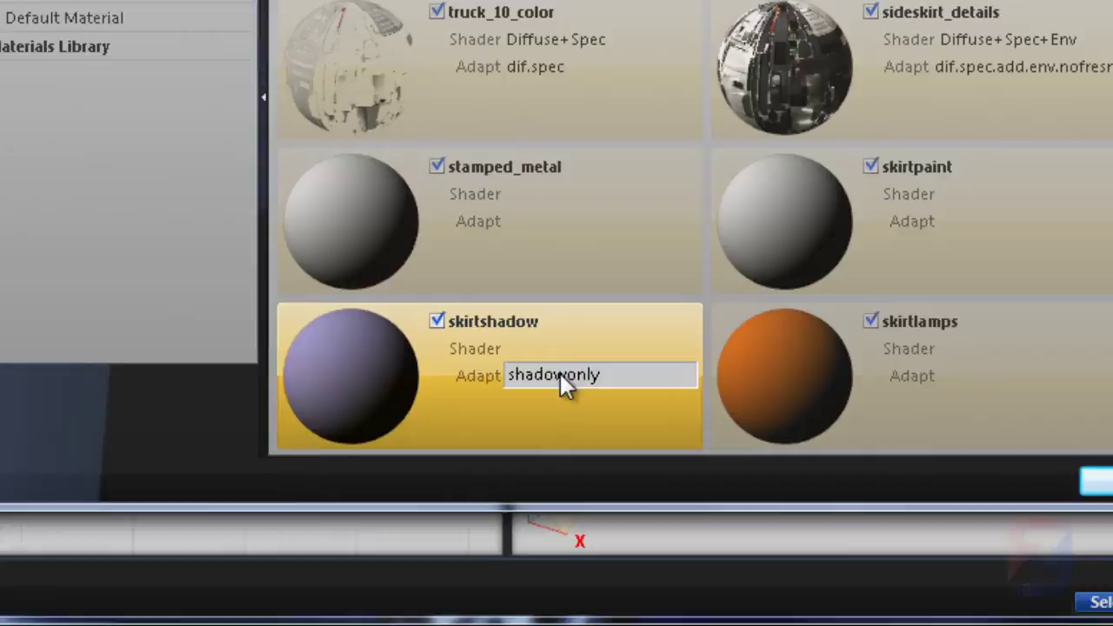
key("Return")
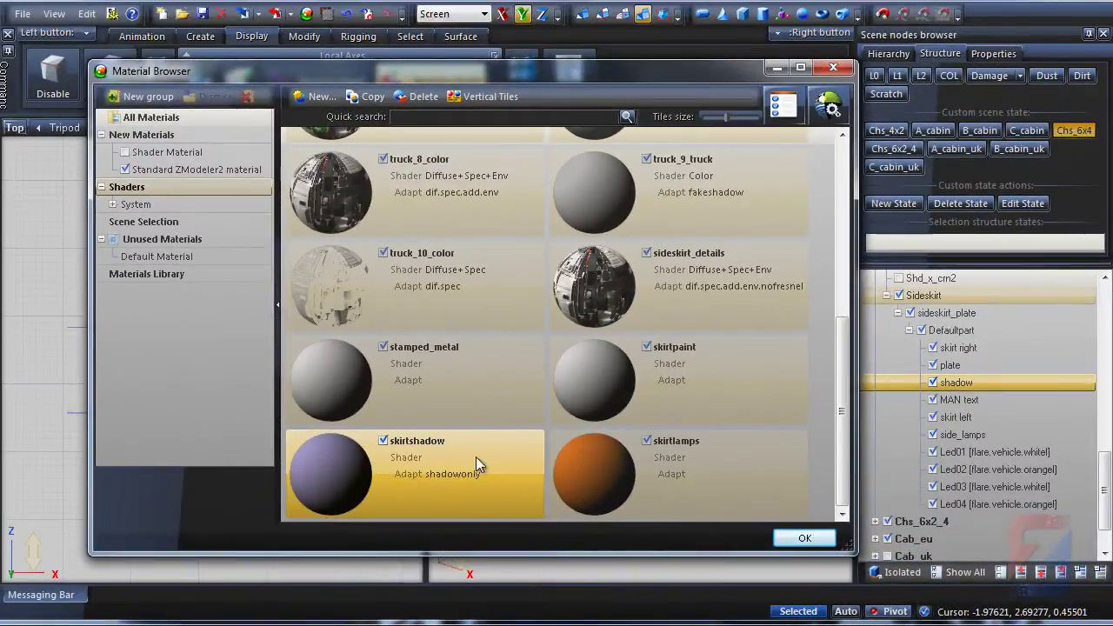
left_click(623, 382)
left_click(706, 381)
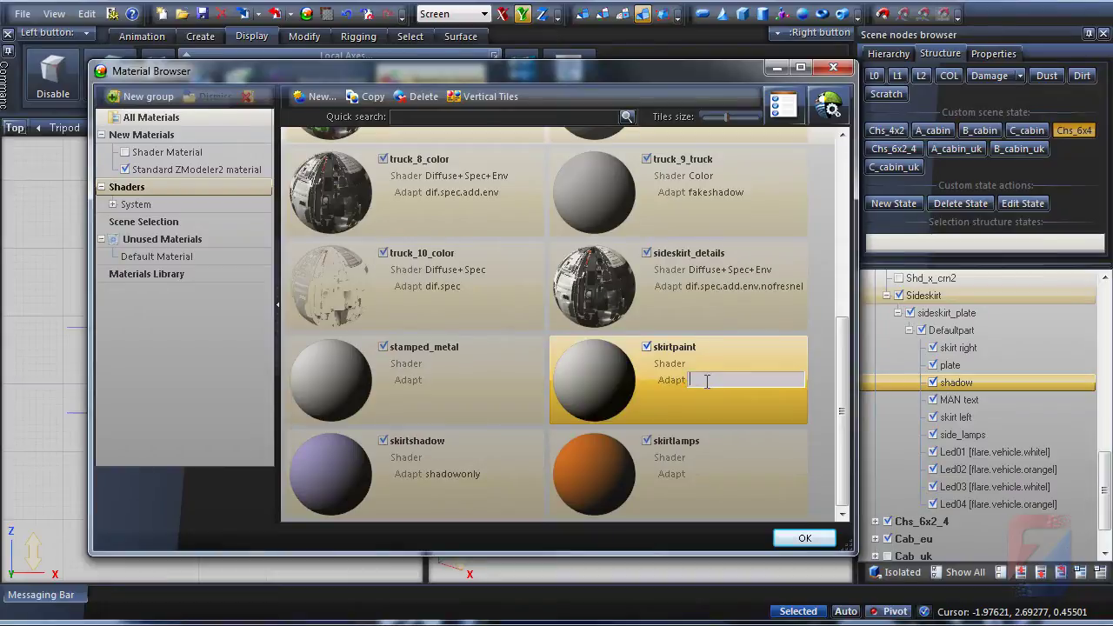
key("Escape")
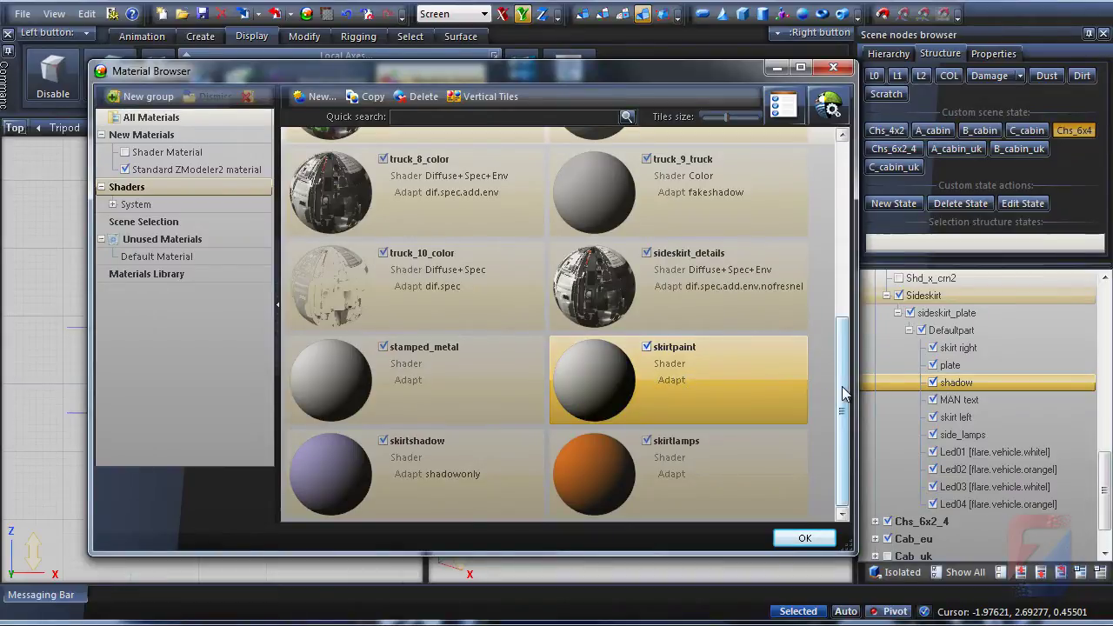
- Copy the Adapt value truckpaint from truck_2_color to the skirtpaint material
left_click_drag(843, 392, 869, 174)
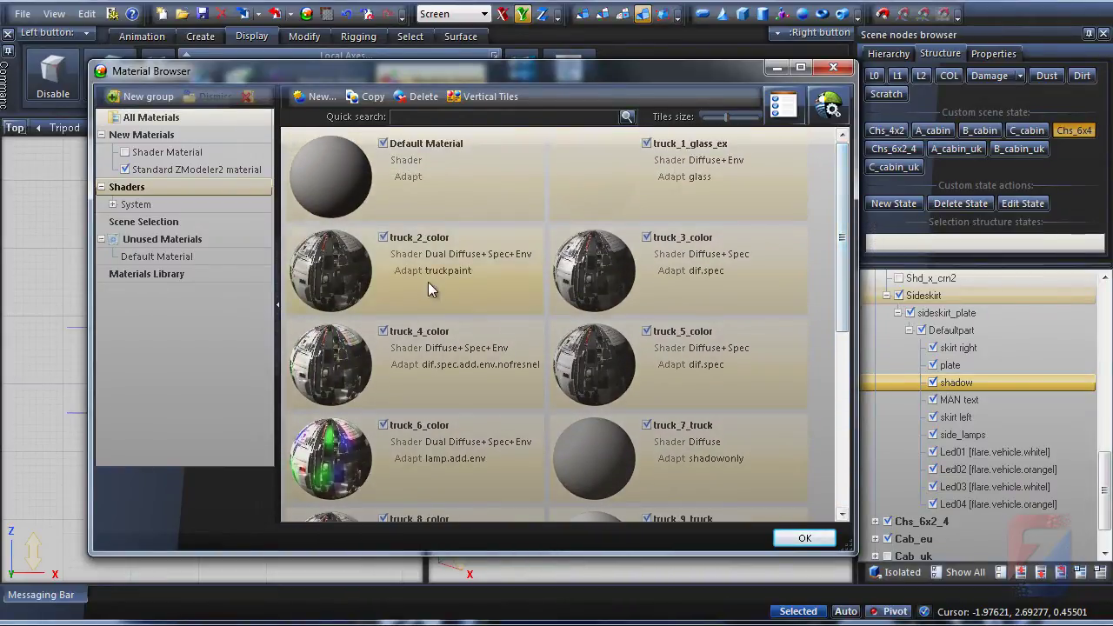
left_click(504, 272)
left_click_drag(500, 270, 394, 274)
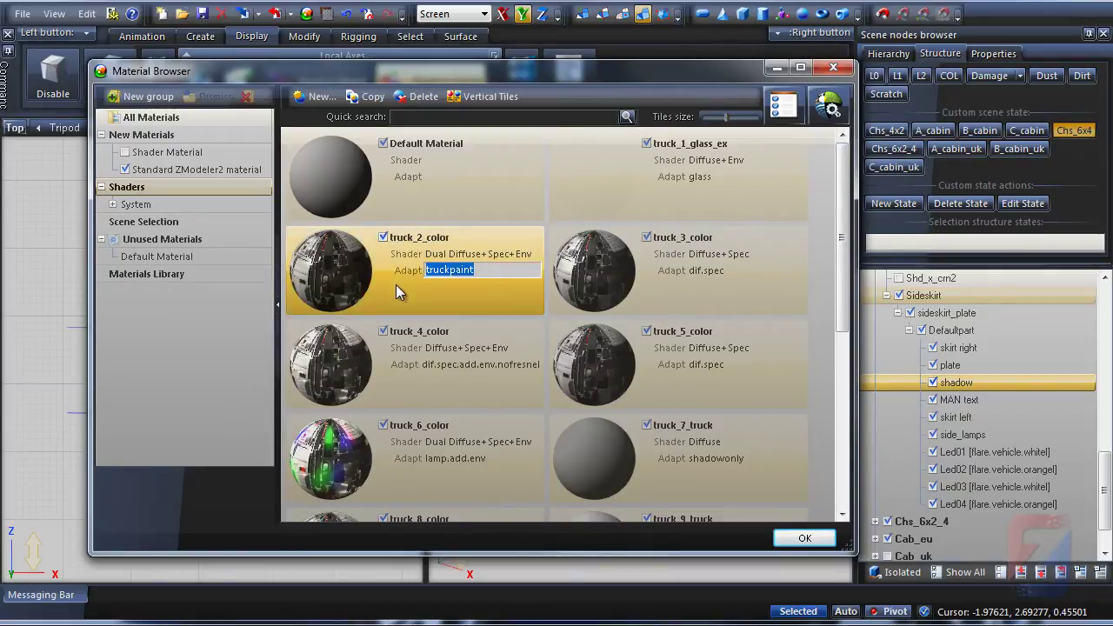
left_click(396, 285)
scroll(842, 261, "down", 5)
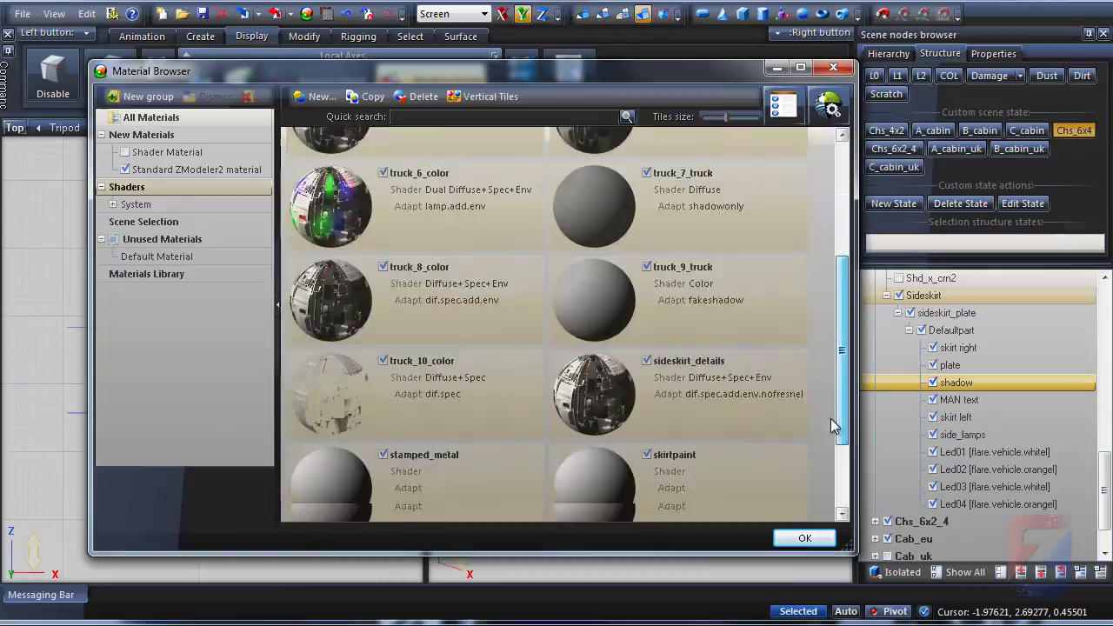
left_click(701, 378)
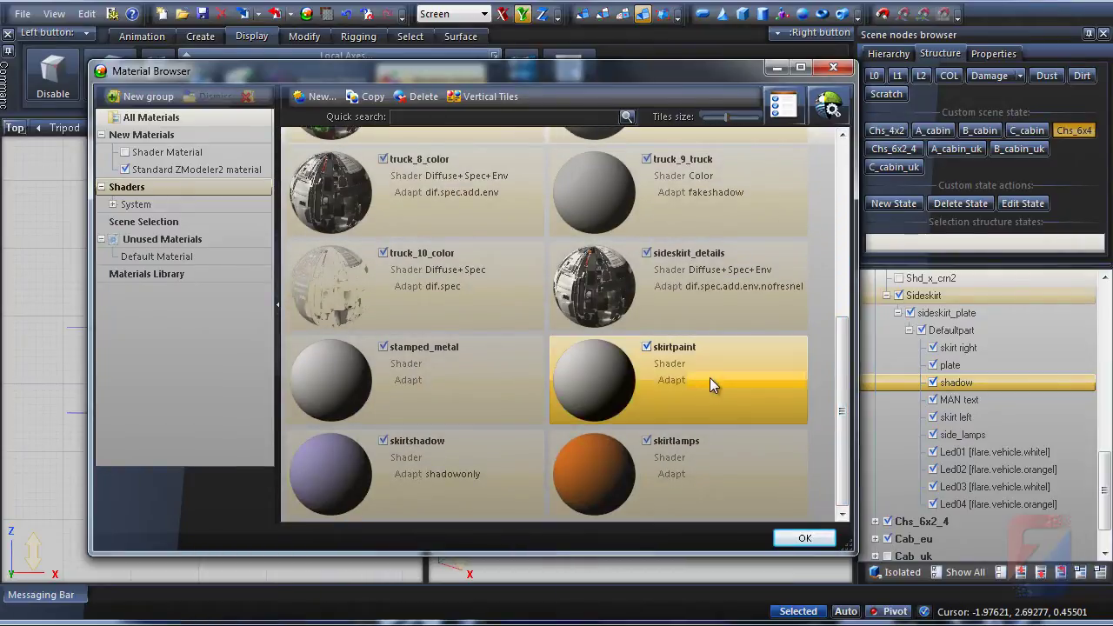
double_click(710, 377)
type("truckpaint")
key("Return")
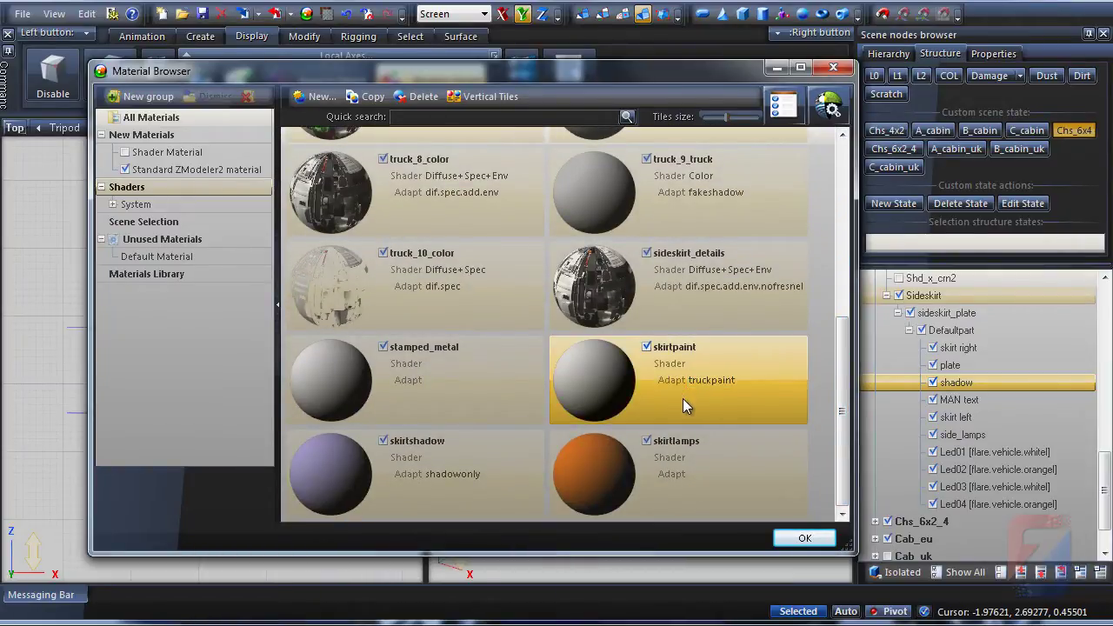
- Copy the Adapt value lamp.add.env from truck_6_color to the skirtlamps material
scroll(702, 351, "up", 3)
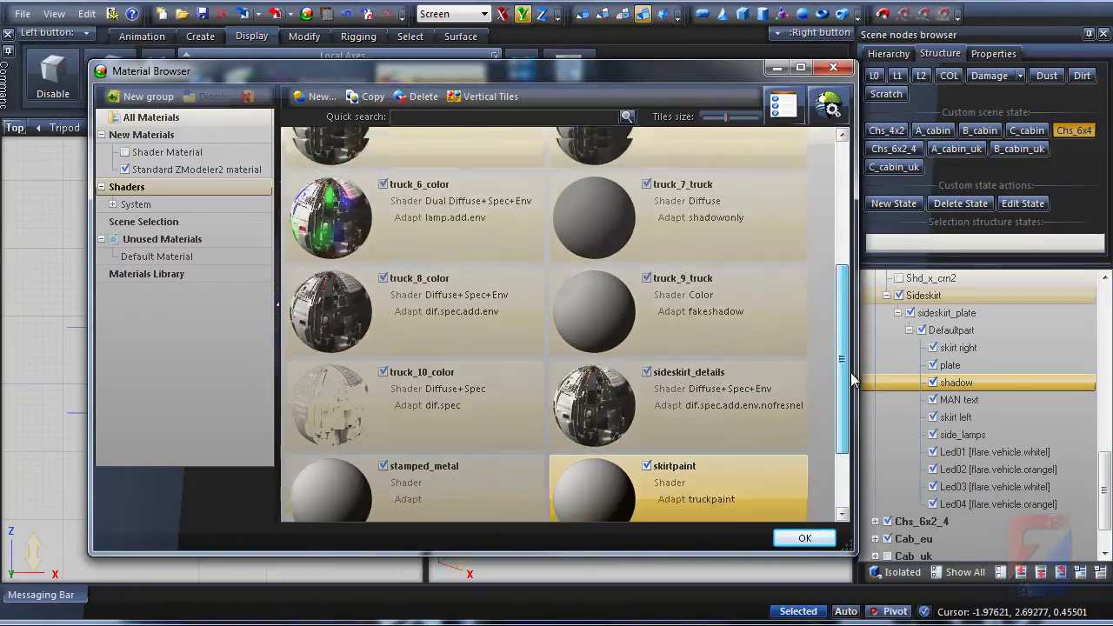
double_click(501, 315)
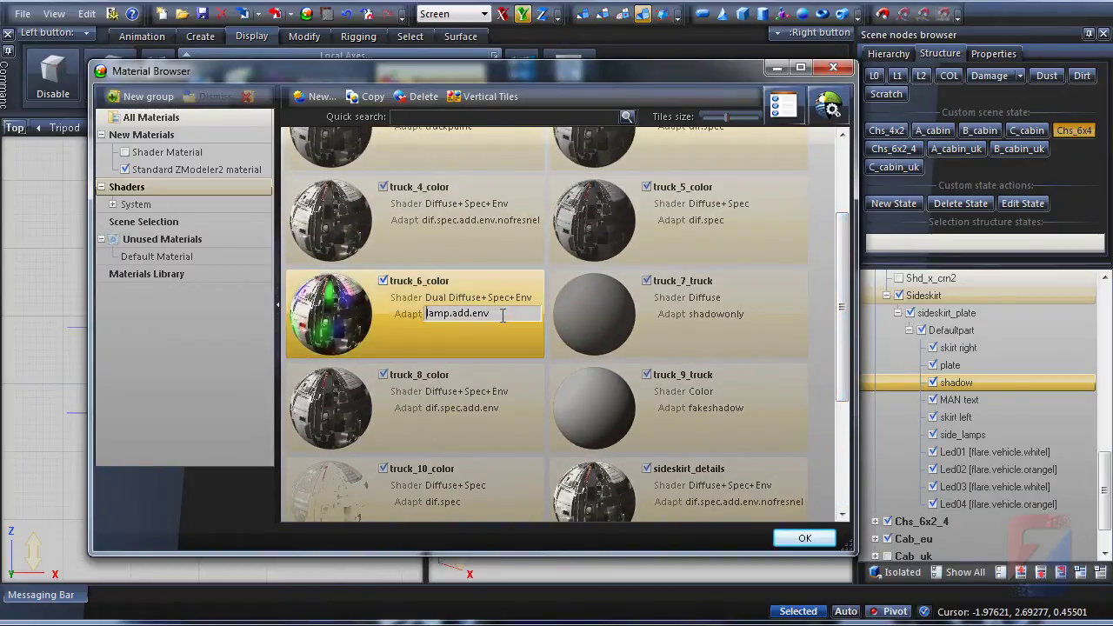
left_click_drag(503, 315, 390, 316)
key("ctrl+c")
key("Return")
left_click_drag(843, 360, 835, 469)
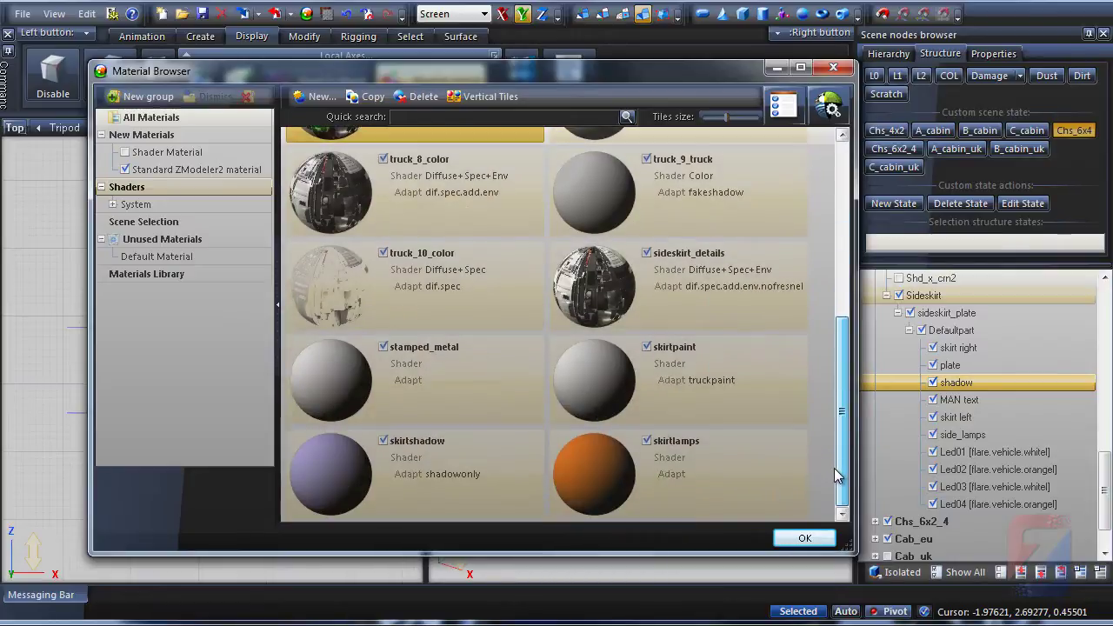
double_click(701, 471)
key("ctrl+v")
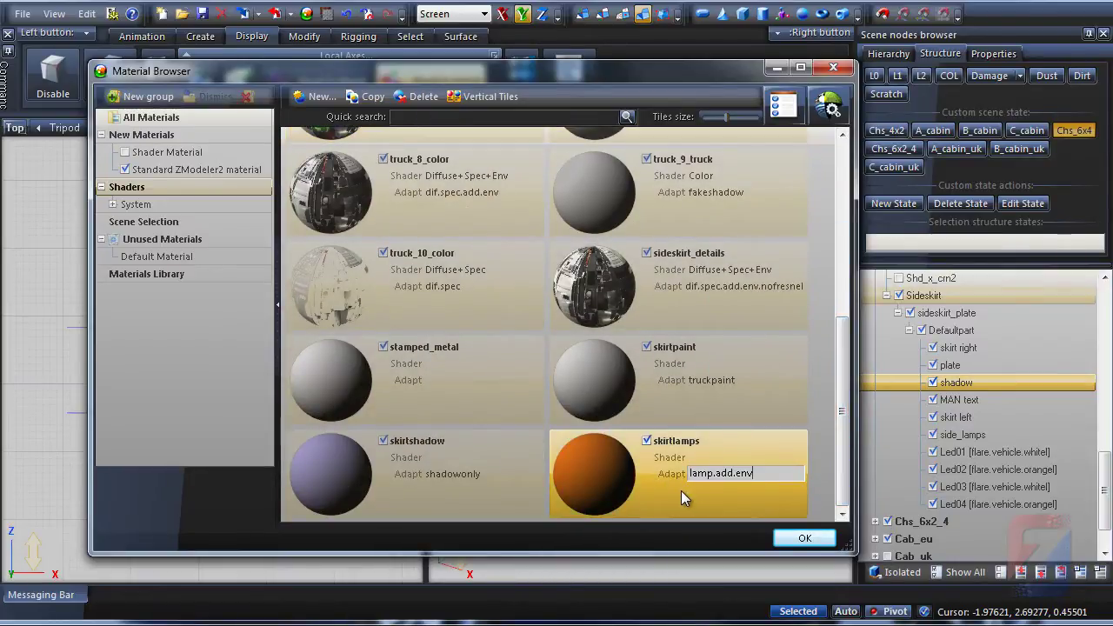
key("Return")
- Set stamped_metal's Adapt value to dif.spec and convert stamped_metal, skirtpaint and skirtlamps to Shader Material
double_click(442, 383)
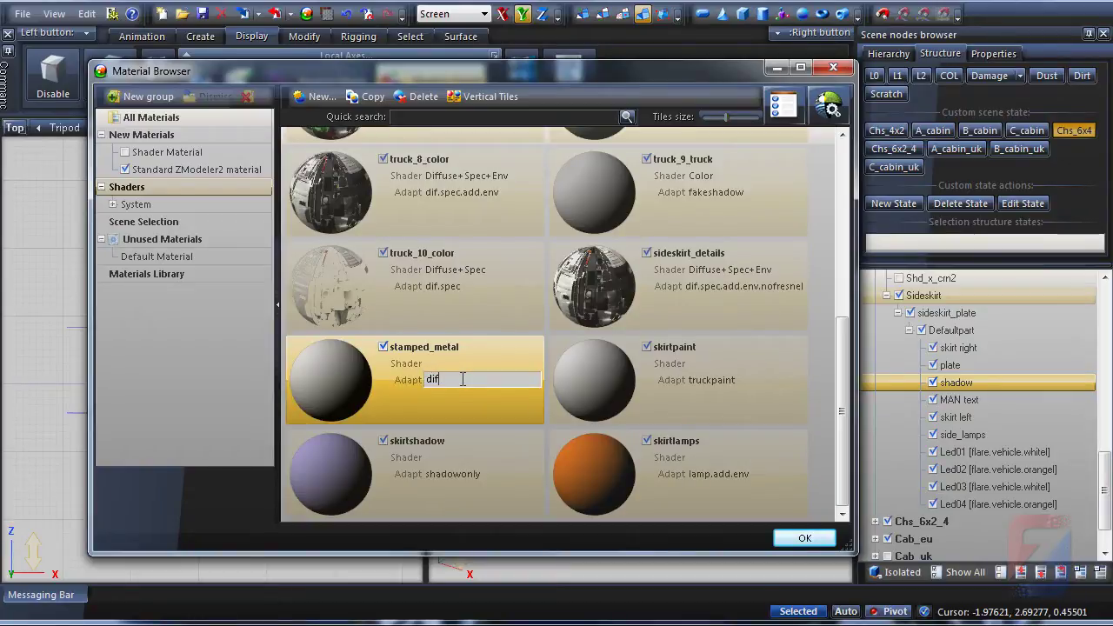
key("Return")
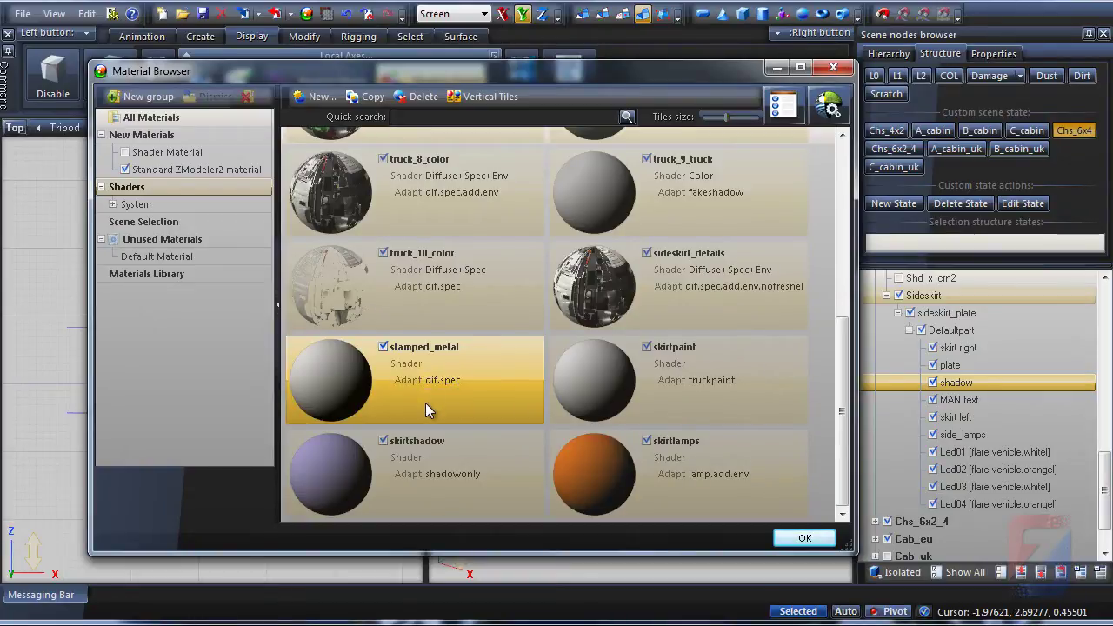
left_click(565, 369, "ctrl")
left_click(586, 461, "ctrl")
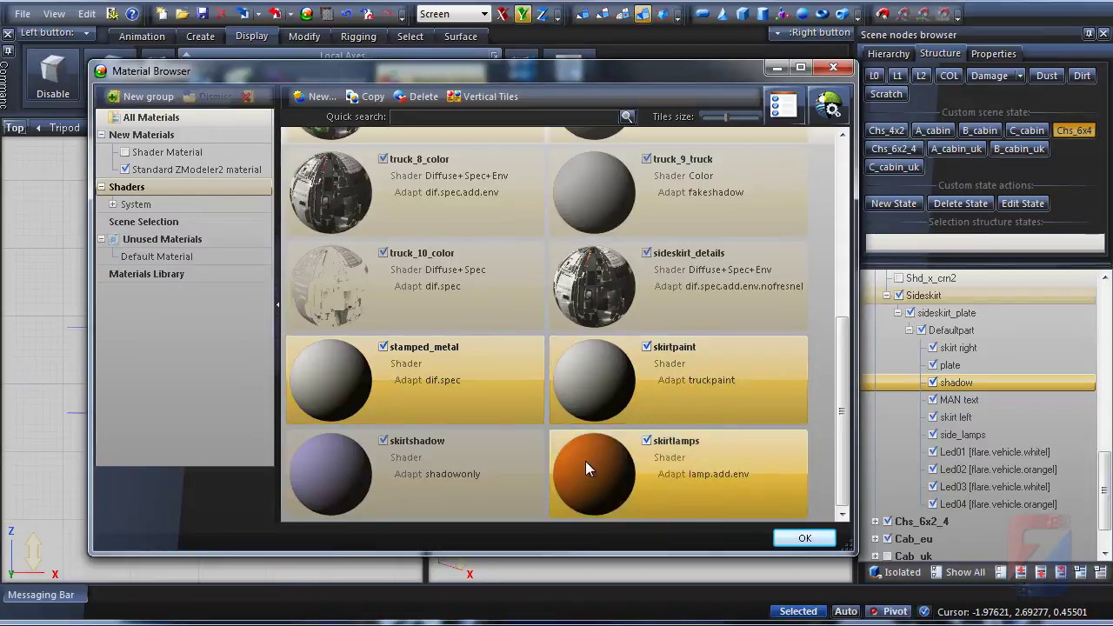
double_click(176, 155)
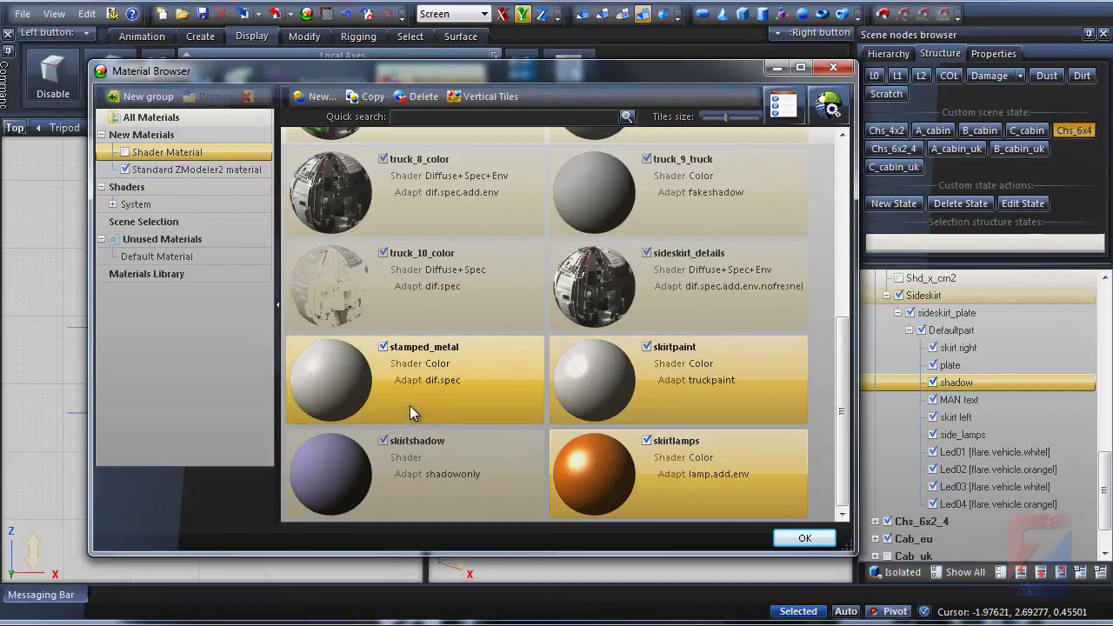
- Assign the Diffuse+Spec system shader to the stamped_metal material only
left_click(380, 413)
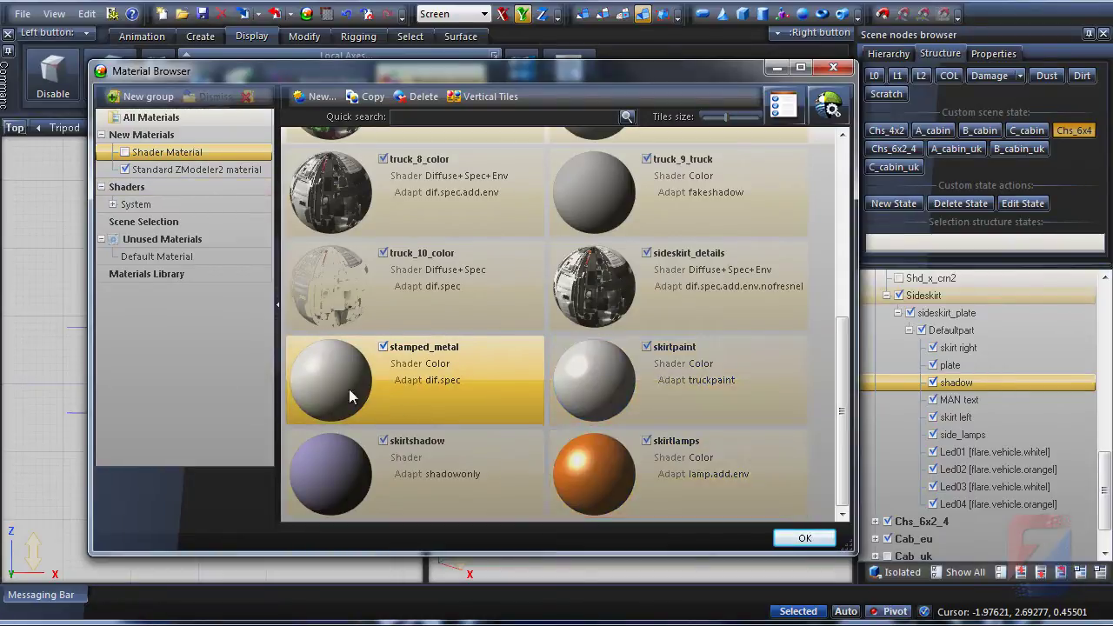
left_click(111, 205)
left_click(144, 291)
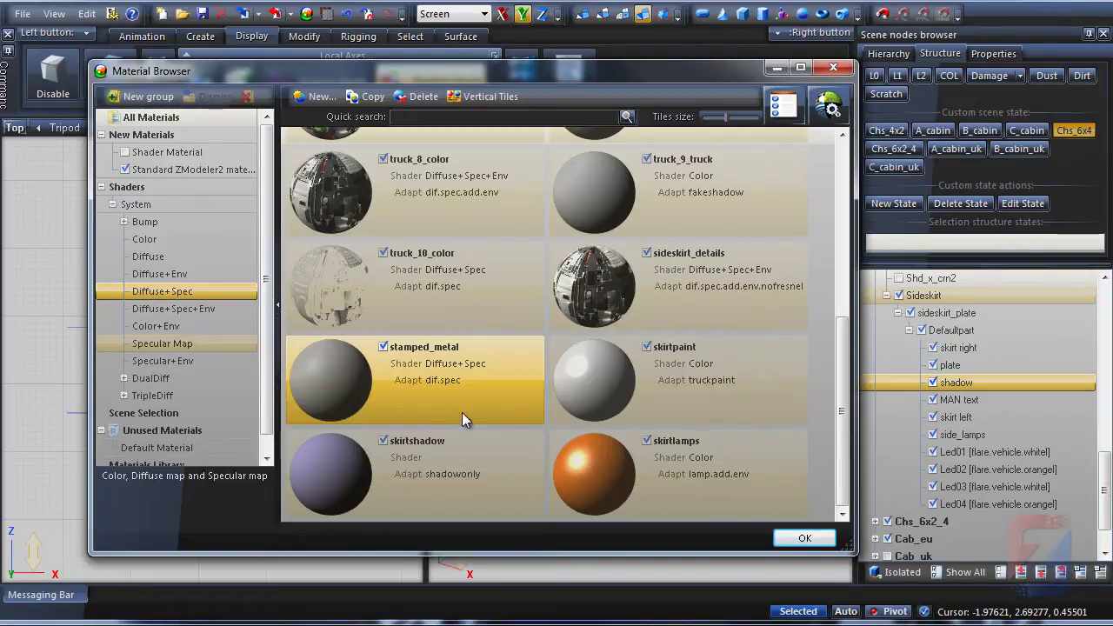
- Assign the Dual Diffuse+Spec+Env system shader to both the skirtpaint and skirtlamps materials
left_click(641, 408)
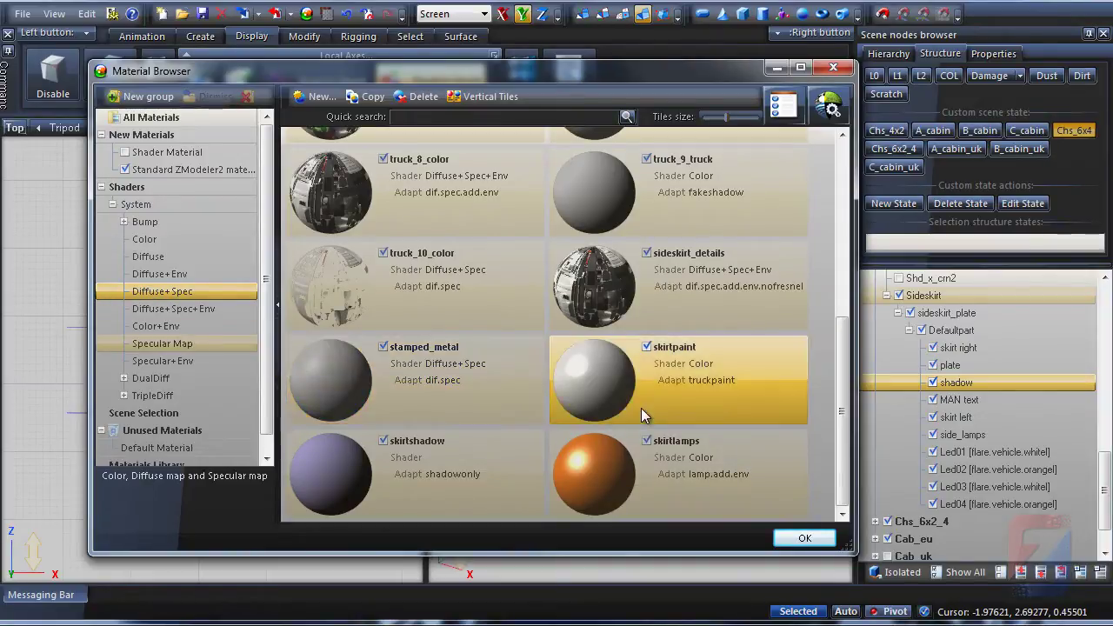
left_click(112, 205)
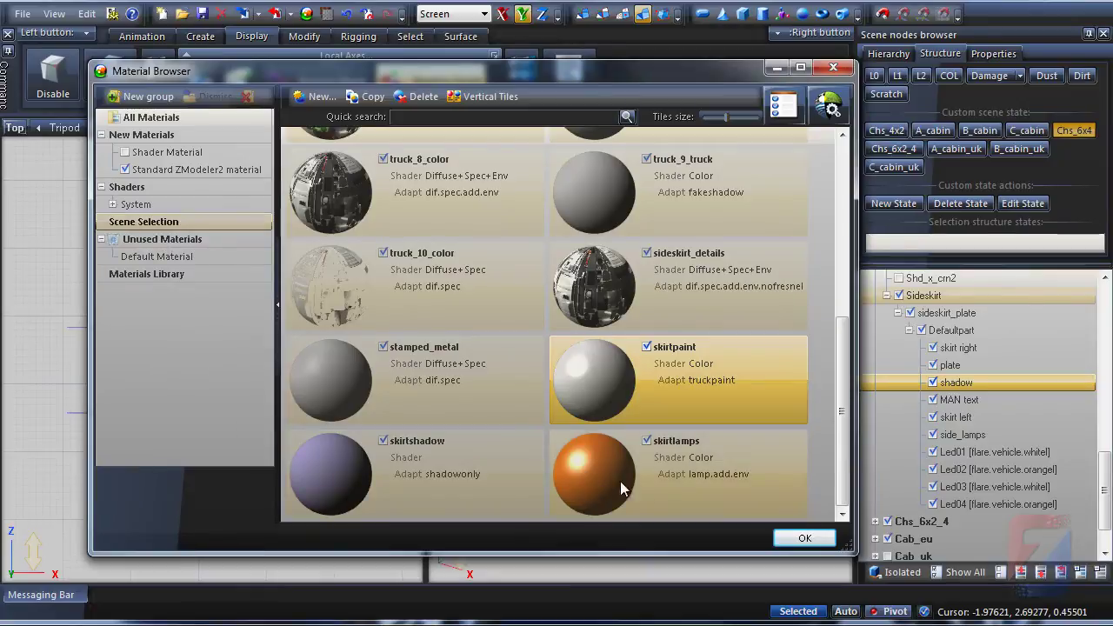
left_click(642, 487)
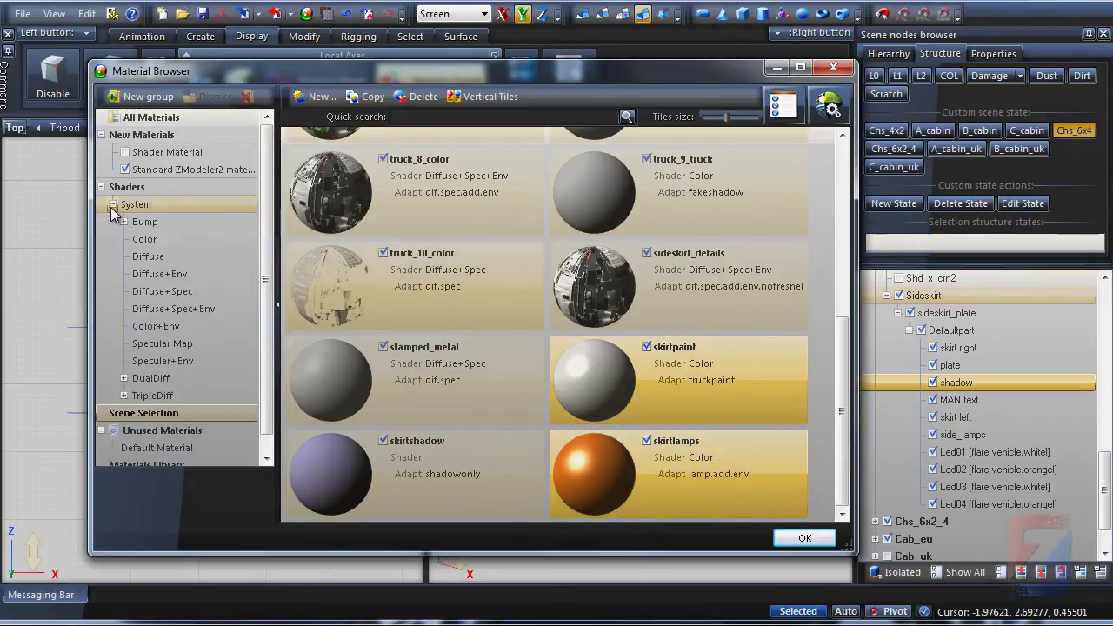
left_click(124, 378)
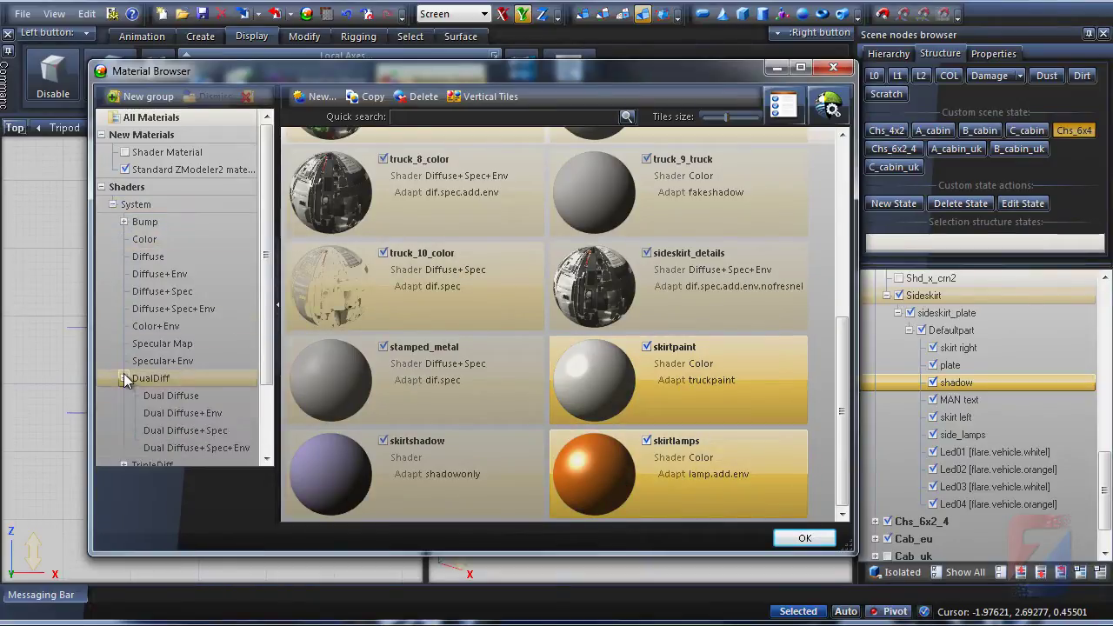
left_click(169, 450)
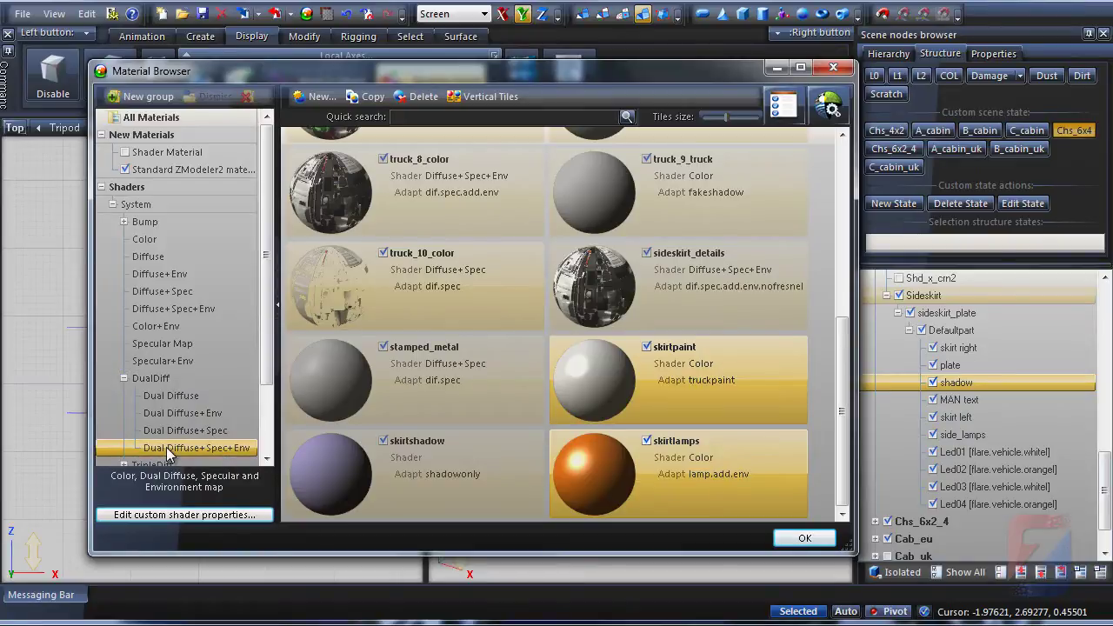
double_click(169, 450)
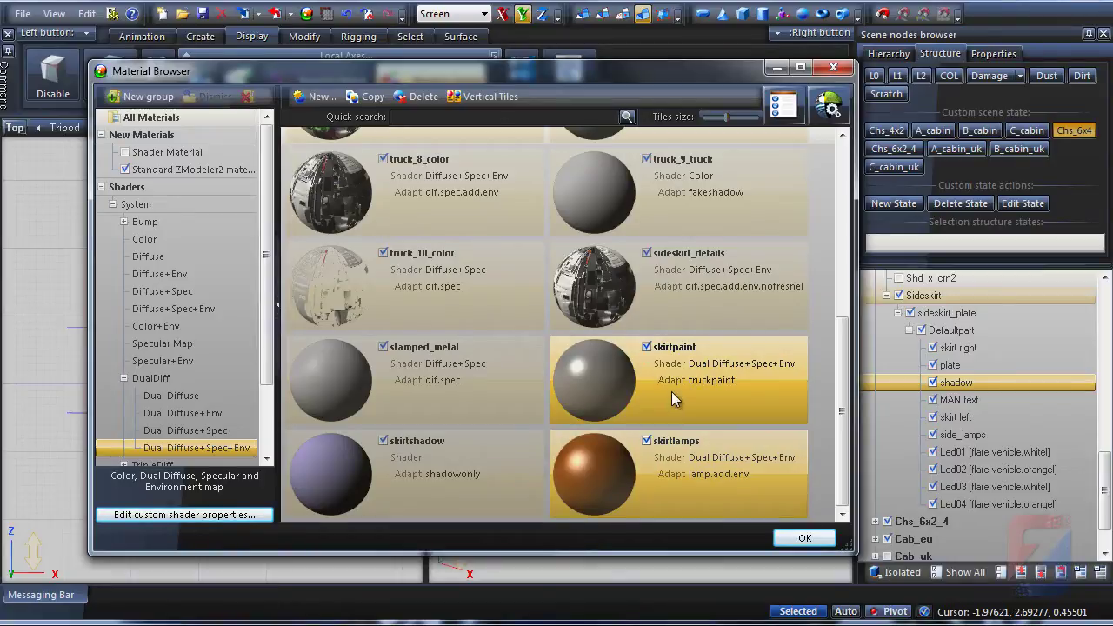
- Assign stamped_metal.dds as the DETAIL texture map of the stamped_metal material
left_click(653, 492)
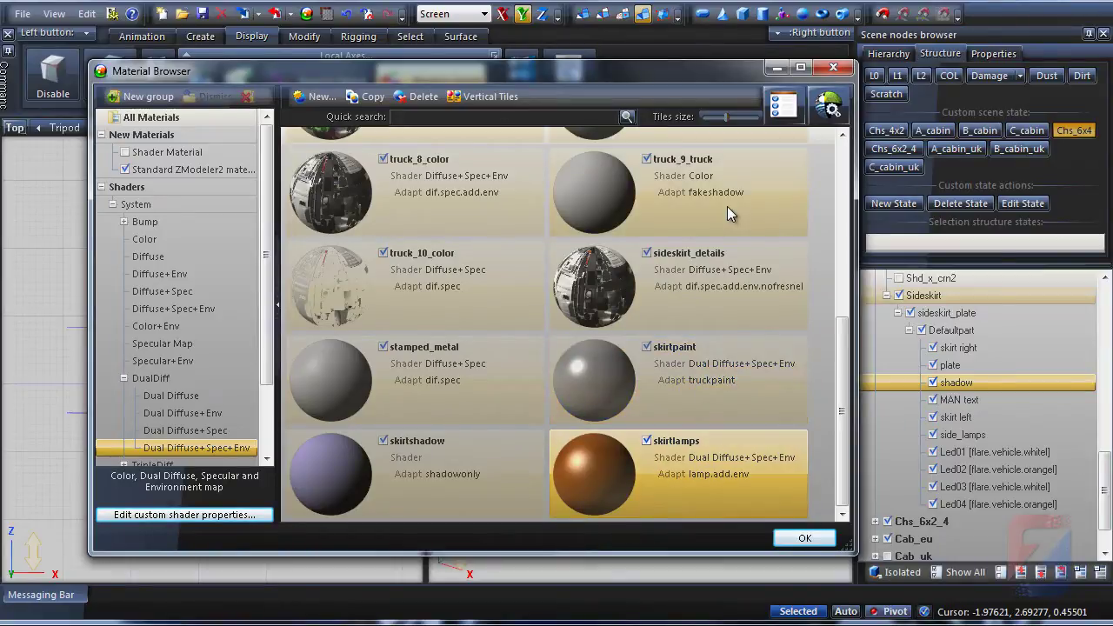
left_click(500, 405)
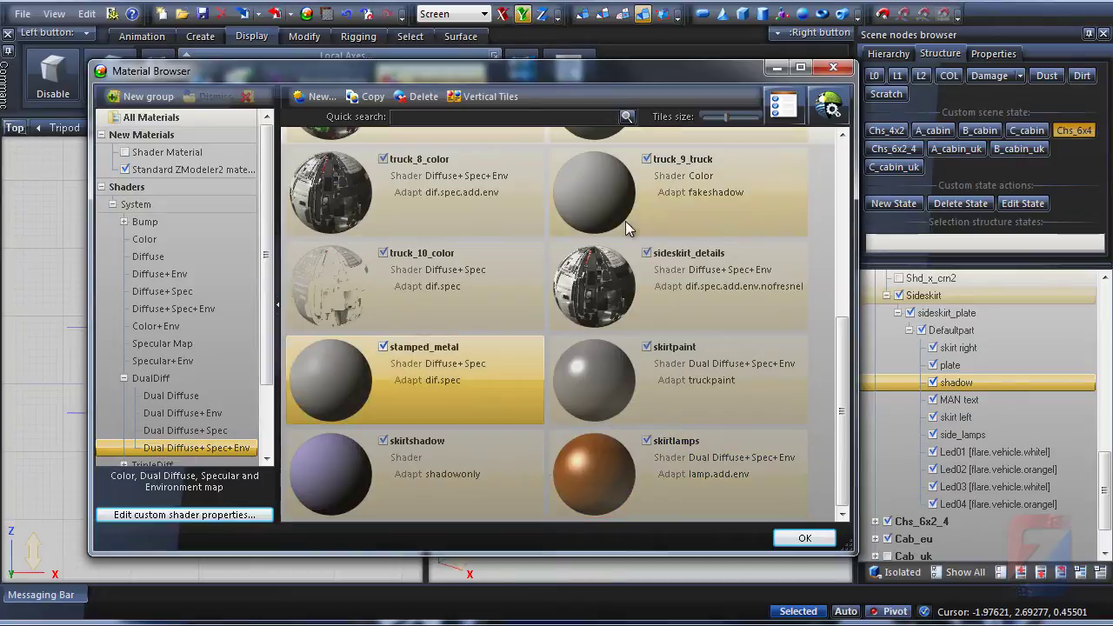
left_click(780, 106)
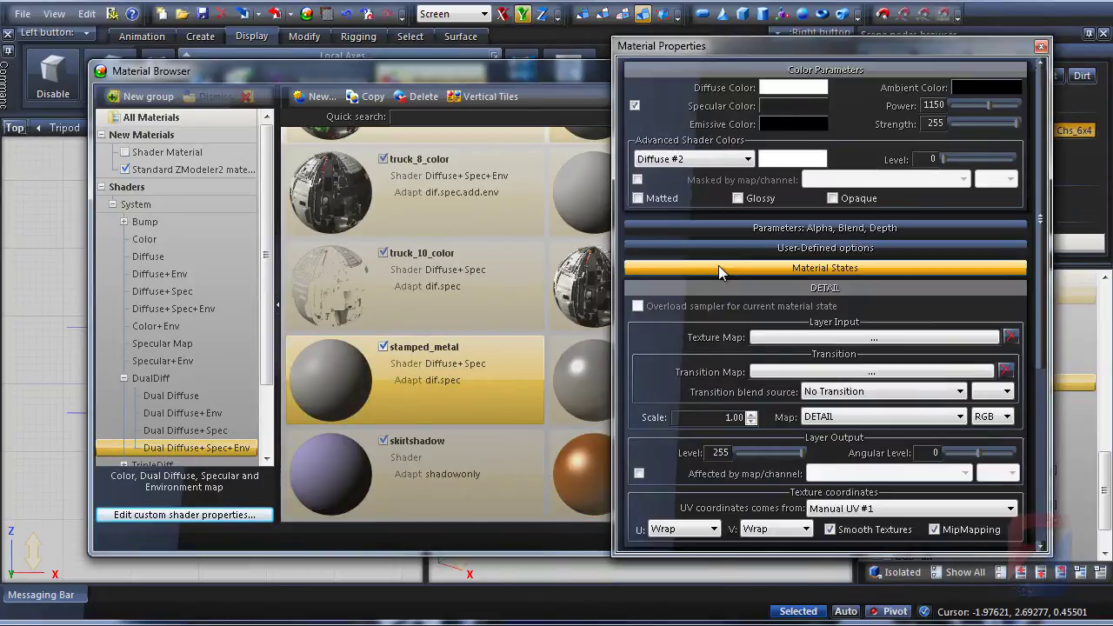
left_click(813, 338)
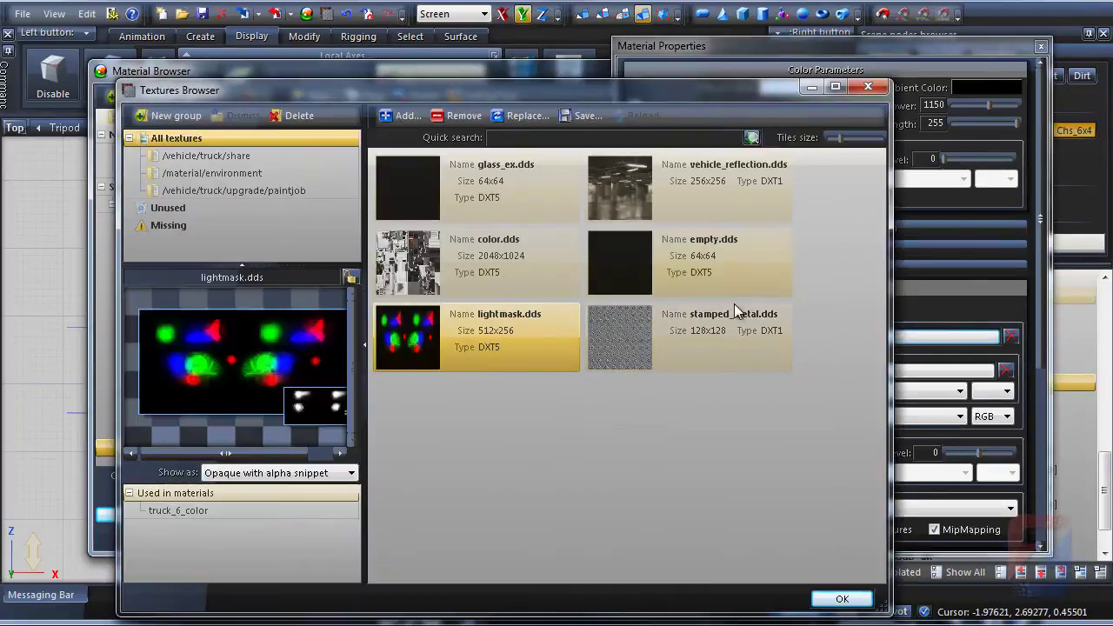
left_click(648, 339)
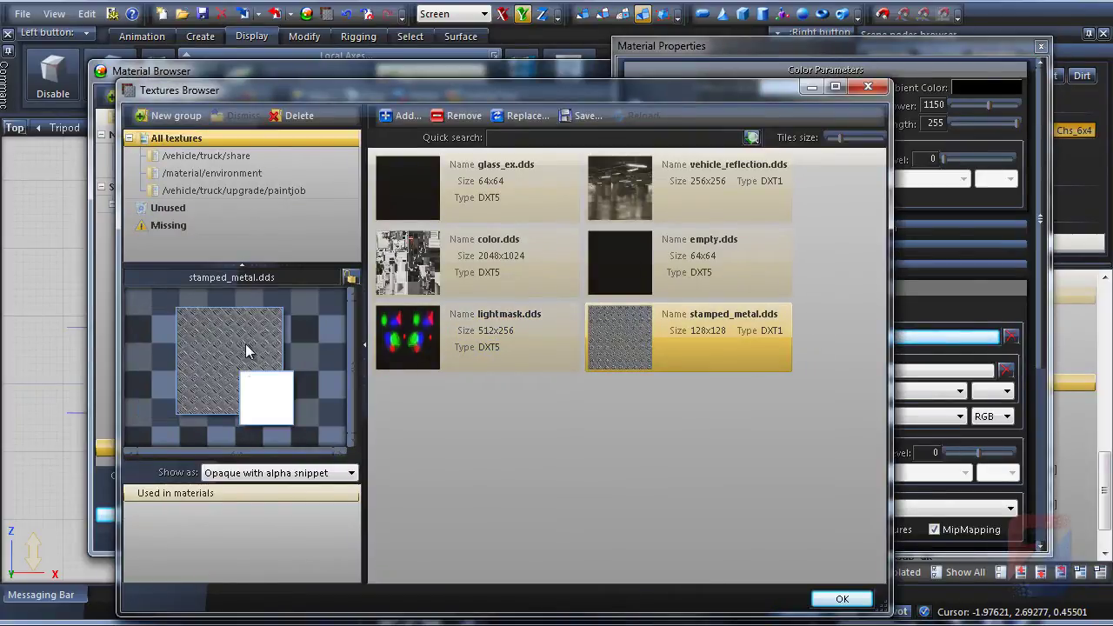
scroll(246, 351, "up", 3)
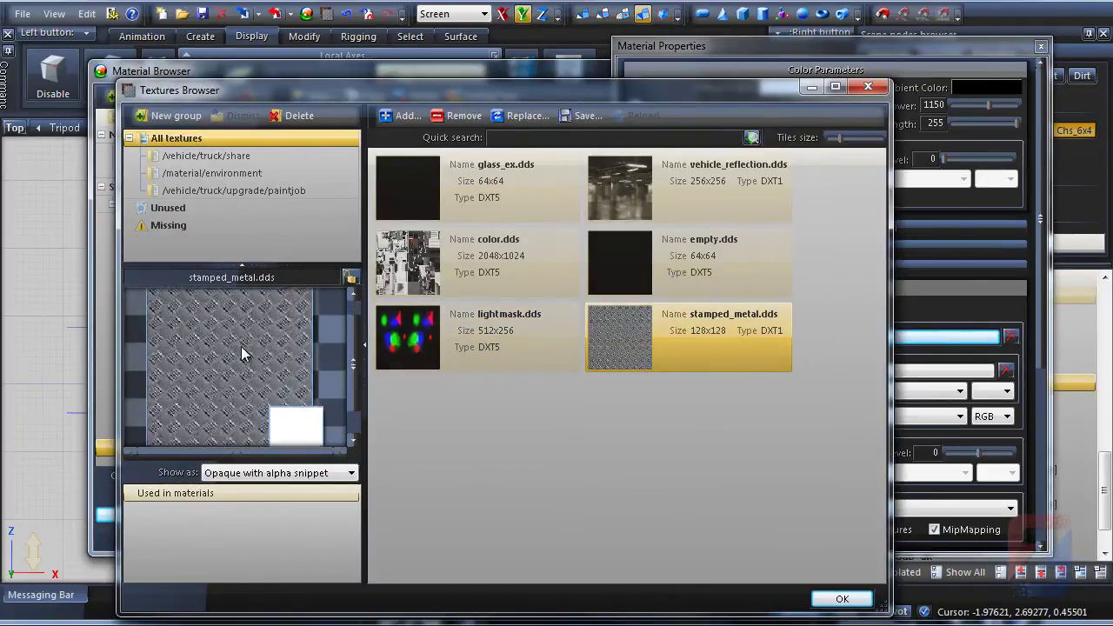
left_click(841, 599)
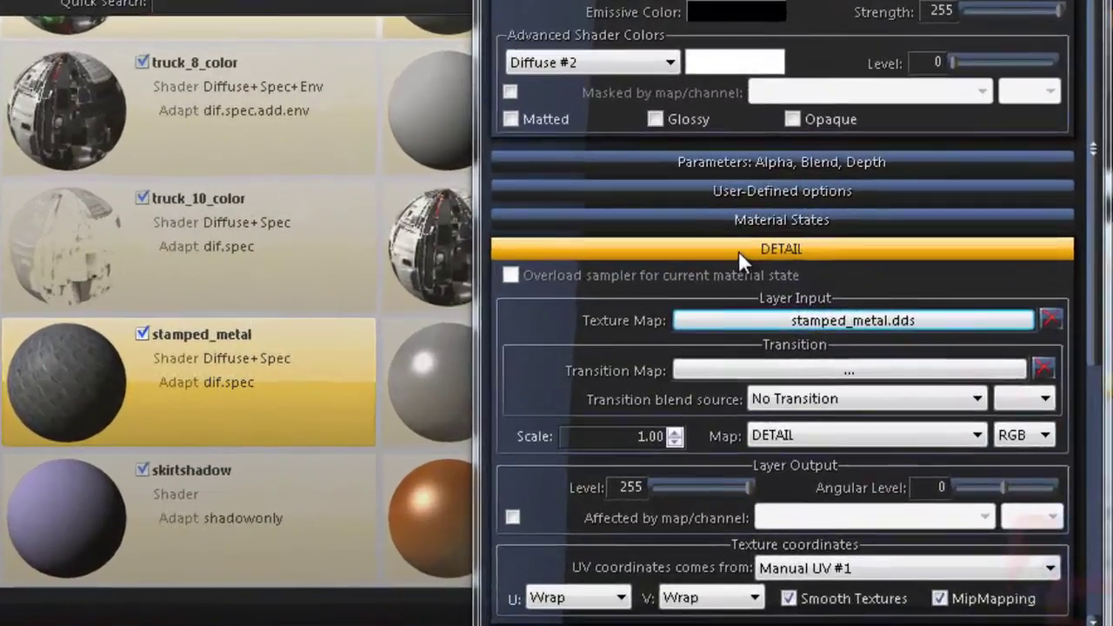
- Set stamped_metal's SPECMAP layer to use the DETAIL map's A channel and close the material's properties
left_click(795, 288)
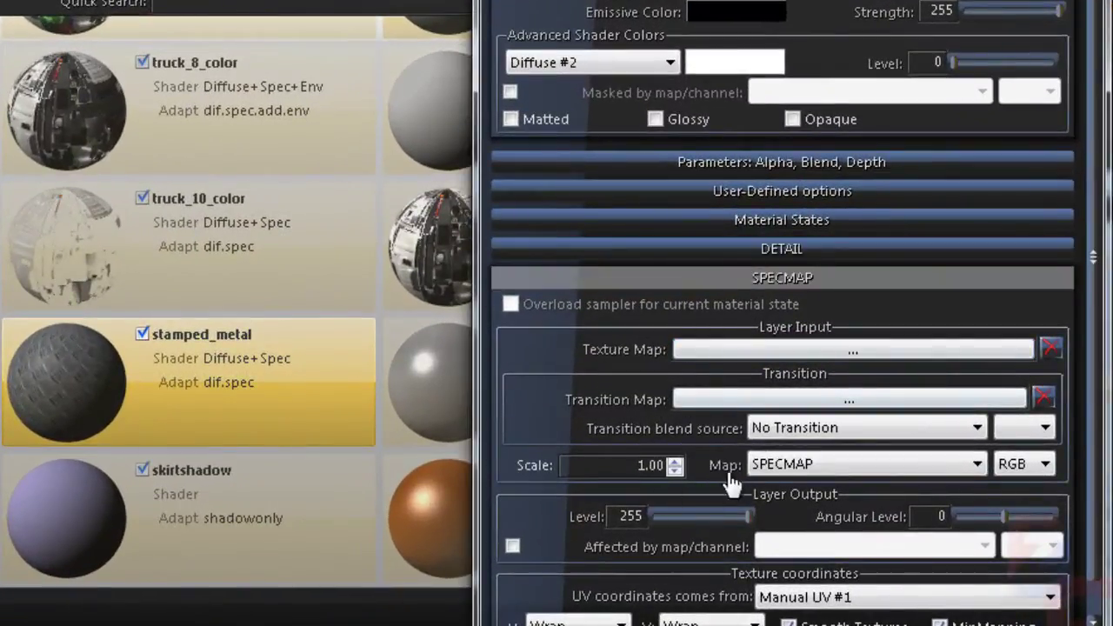
left_click(771, 464)
left_click(772, 482)
left_click(1018, 467)
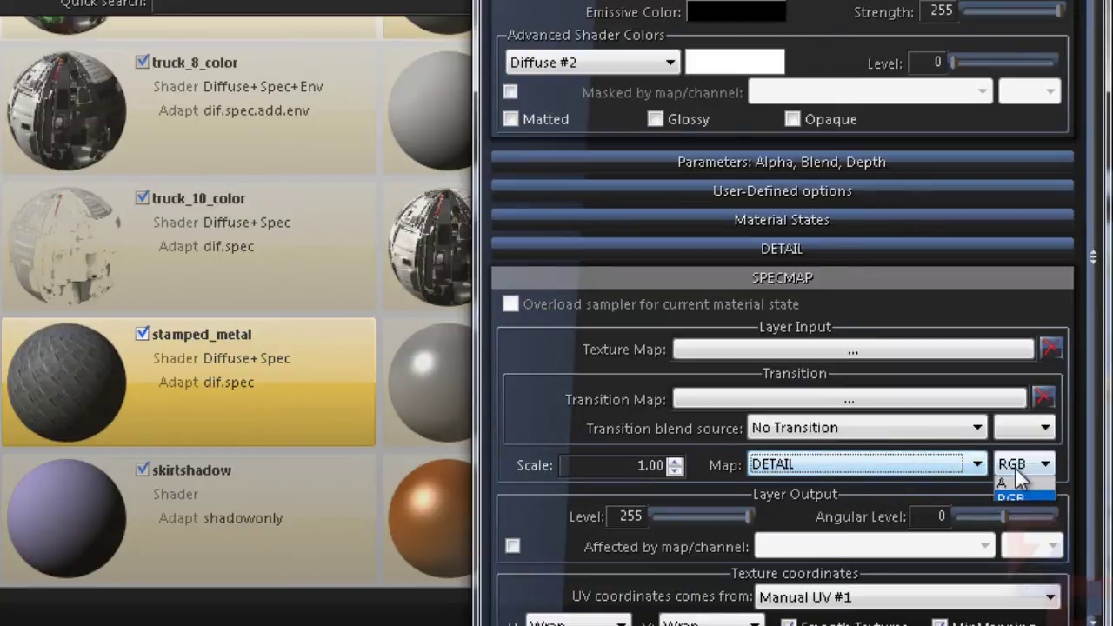
left_click(1010, 531)
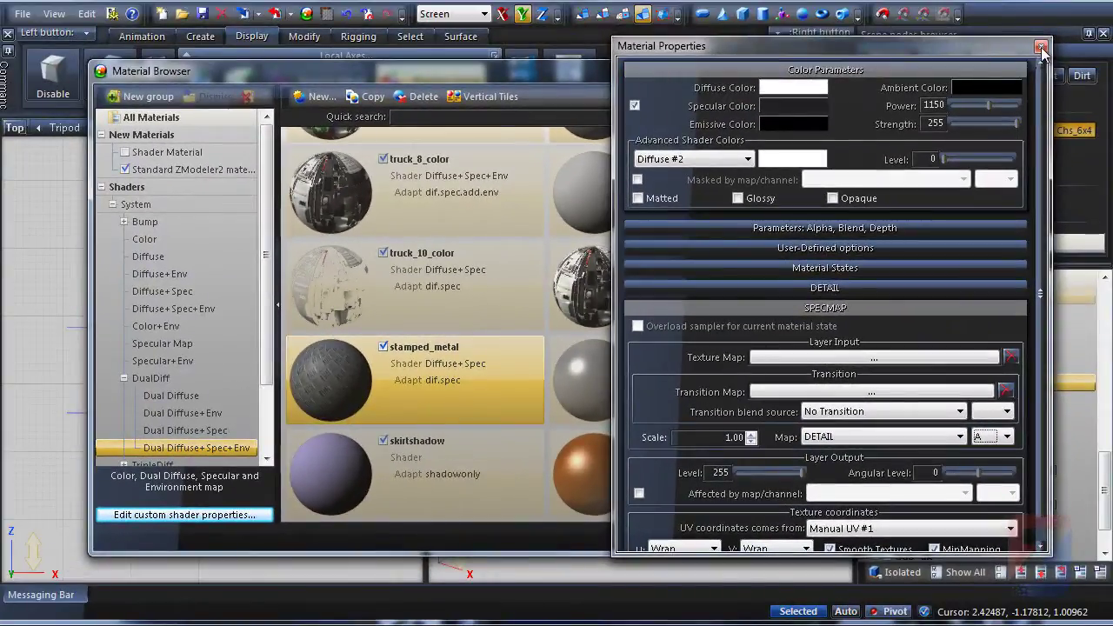
left_click(1040, 47)
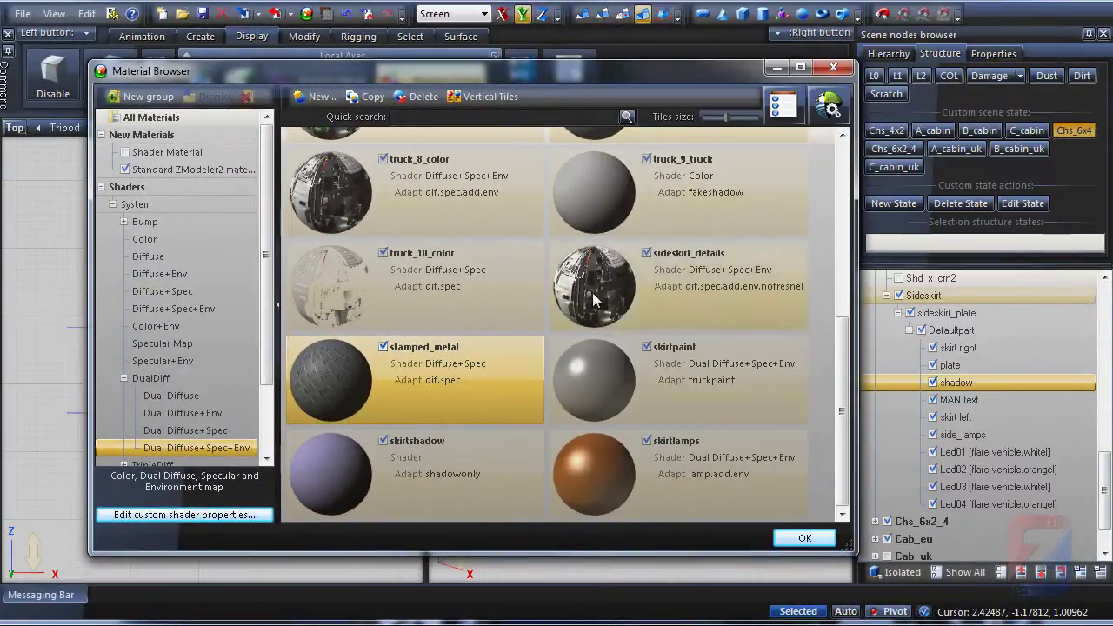
- Darken the skirtpaint material's diffuse color slightly from white to a very light grey
left_click(598, 375)
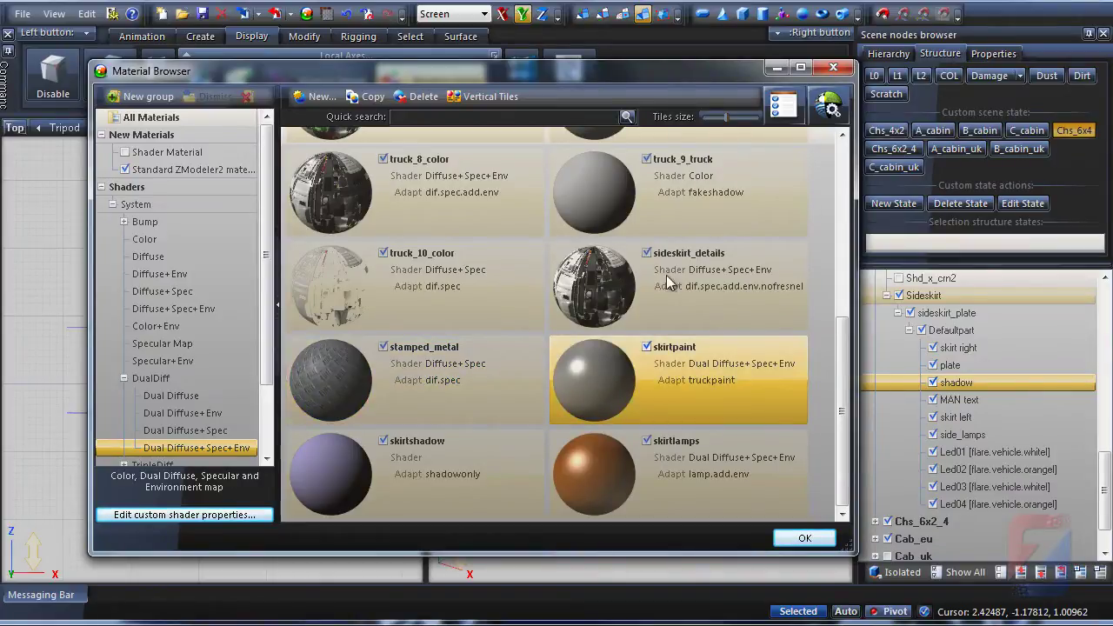
left_click(781, 104)
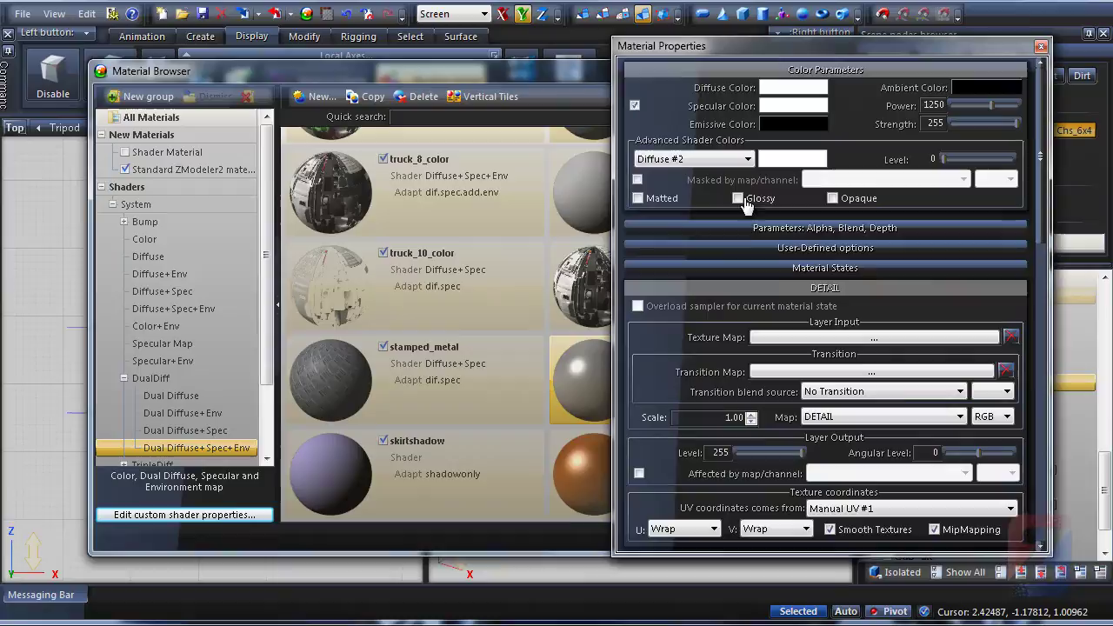
left_click(791, 91)
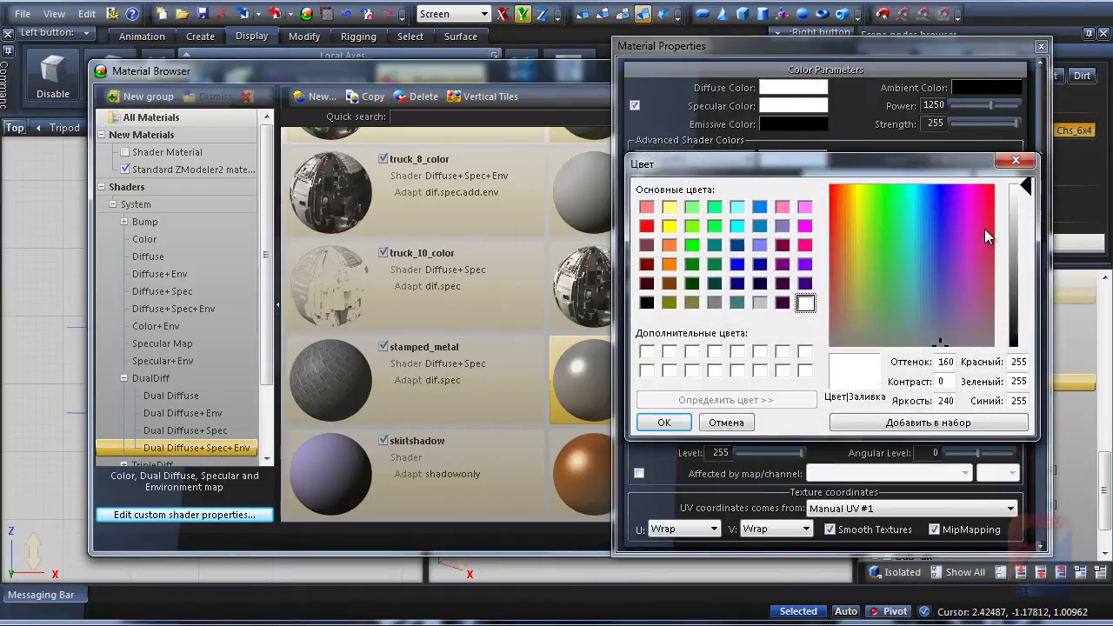
left_click(1022, 209)
left_click(664, 422)
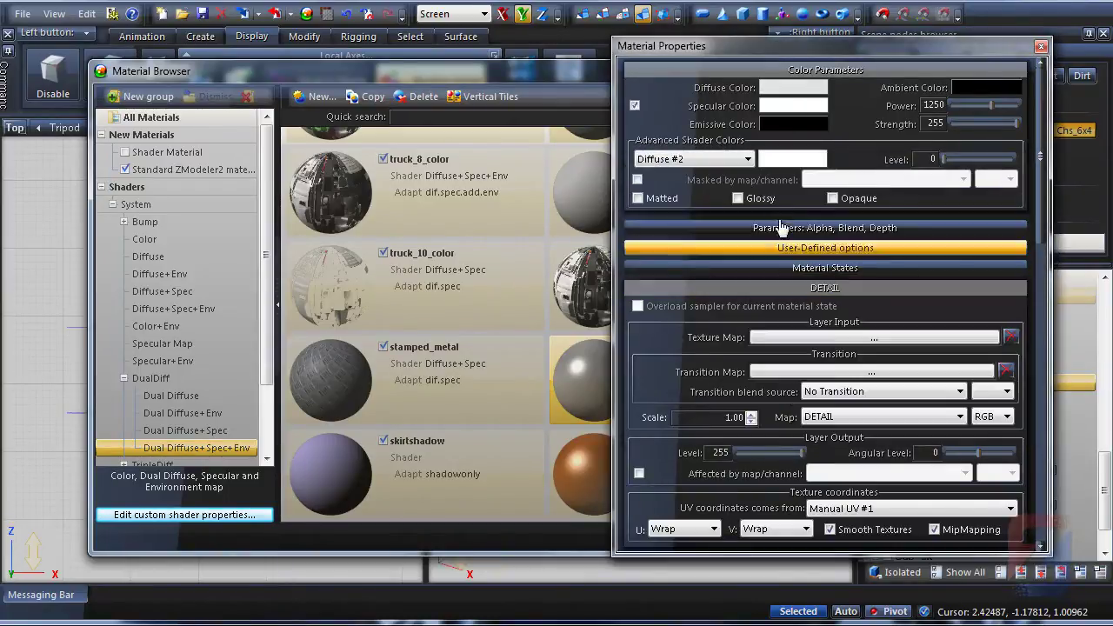
- Assign color.dds as the DETAIL texture map of the skirtpaint material
left_click(806, 338)
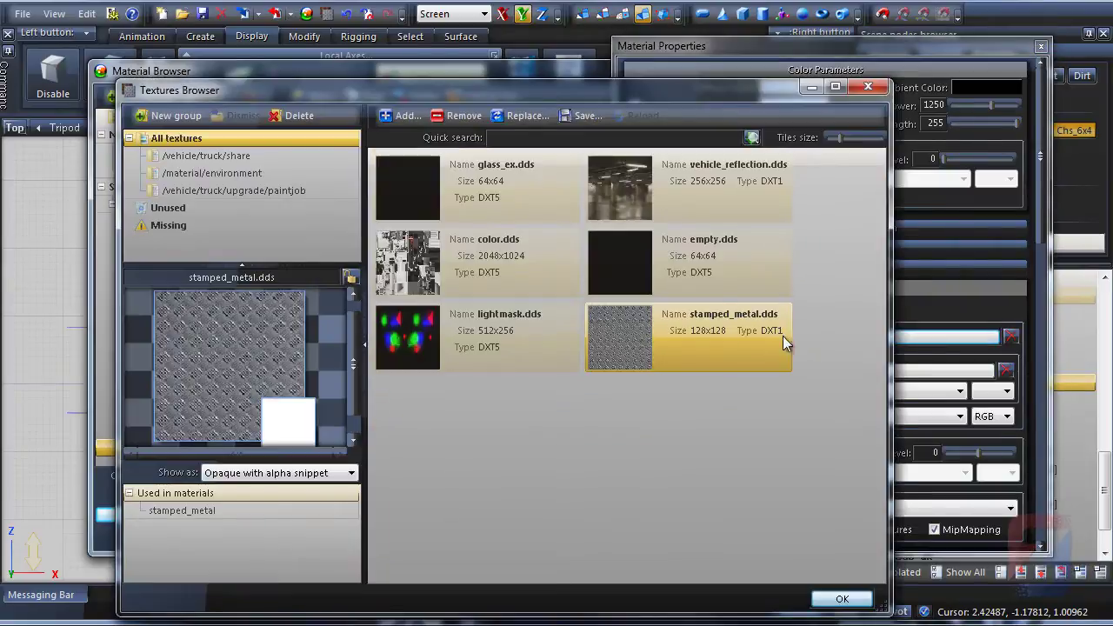
left_click(444, 275)
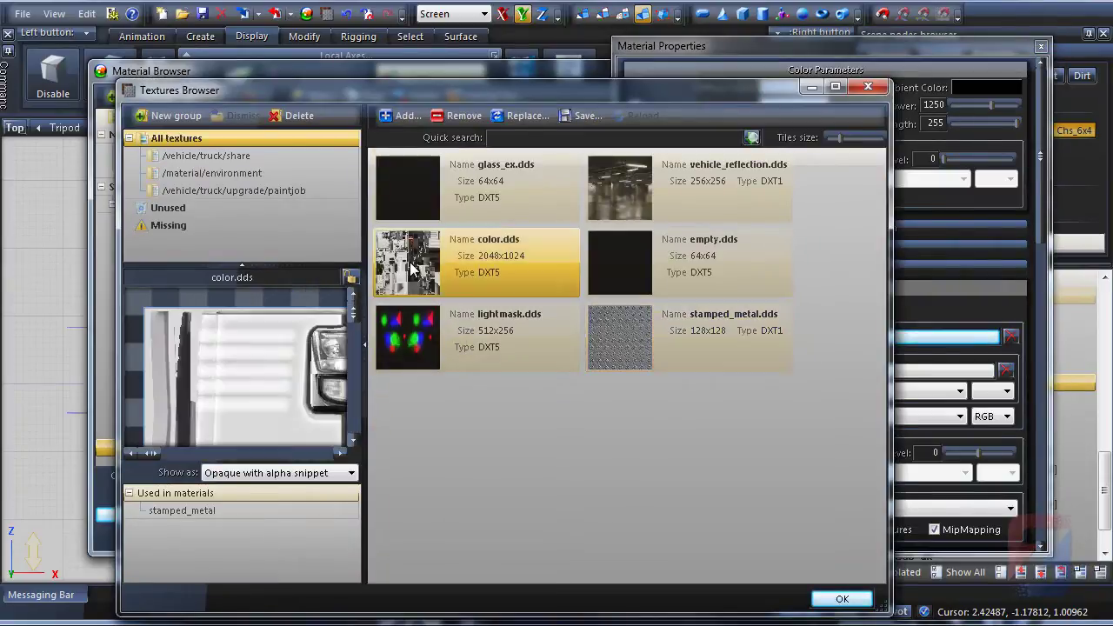
left_click(841, 602)
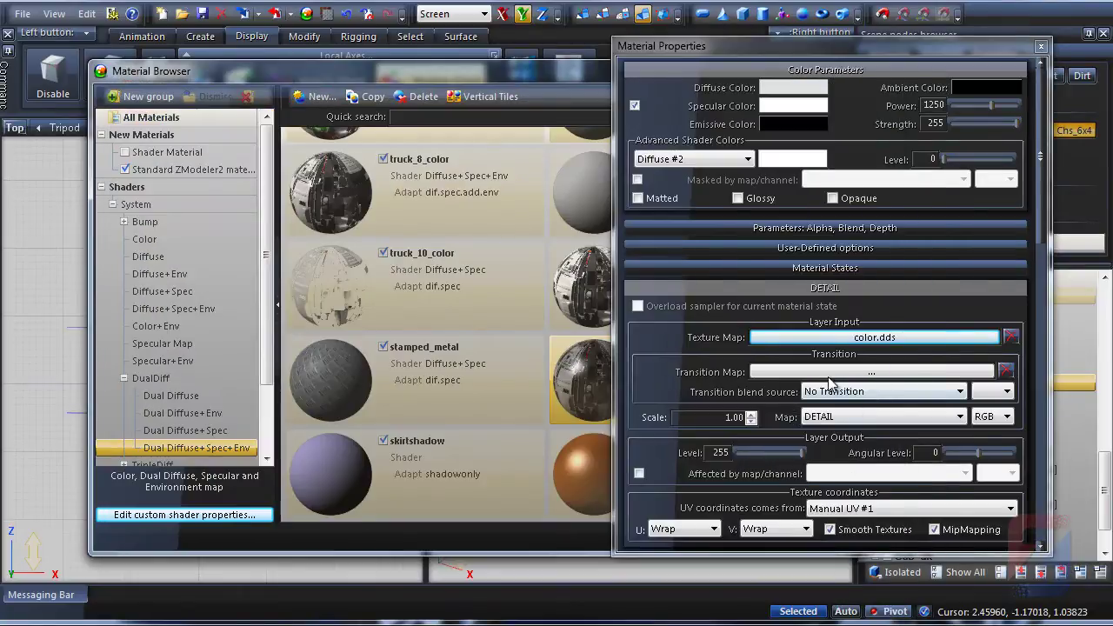
- Assign empty.dds as skirtpaint's DETAIL2 texture map and set that layer's output level to 0
scroll(580, 248, "down", 10)
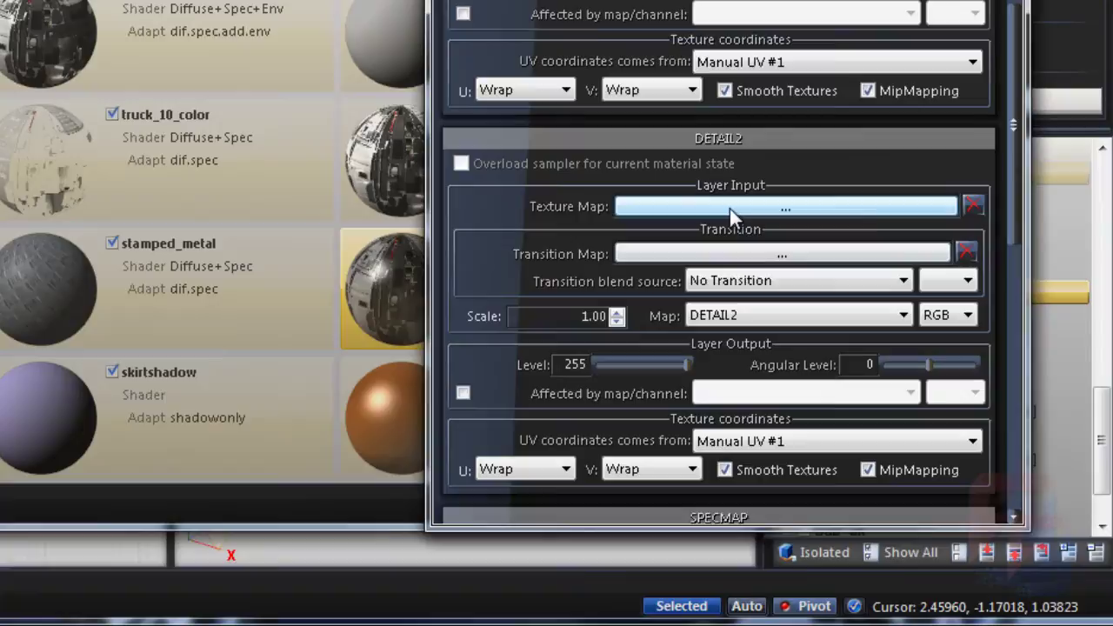
left_click(730, 208)
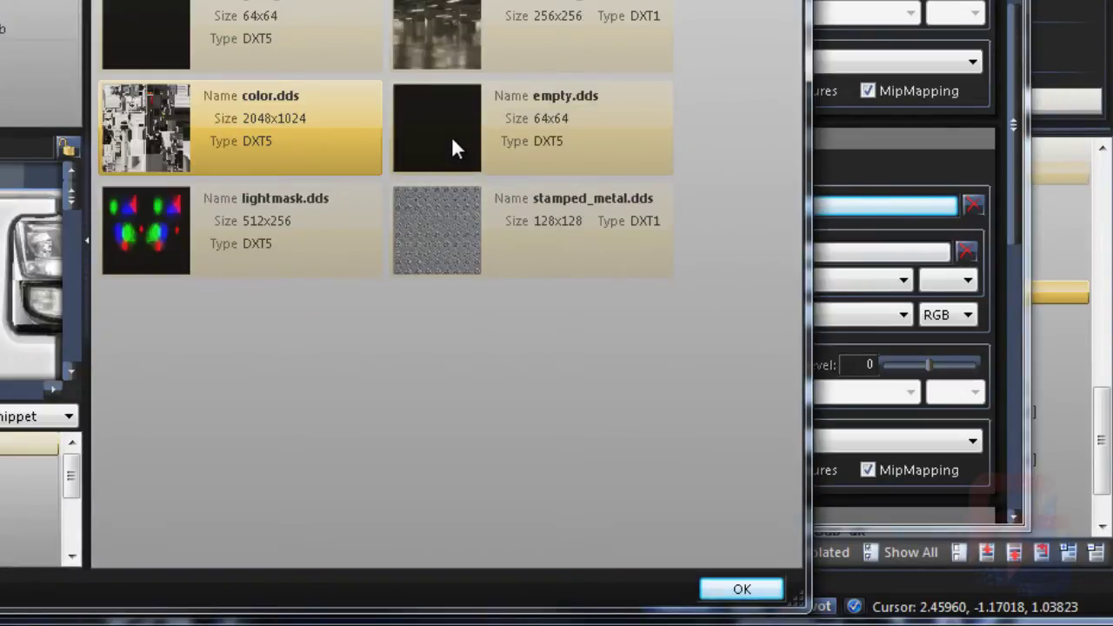
left_click(452, 139)
left_click(764, 589)
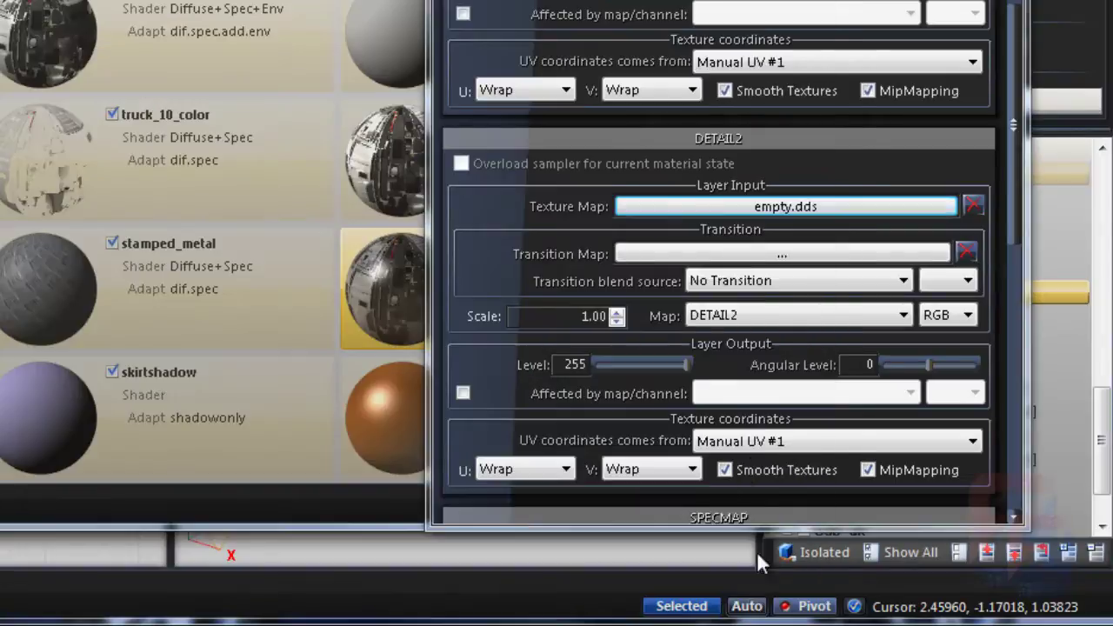
left_click_drag(685, 364, 595, 364)
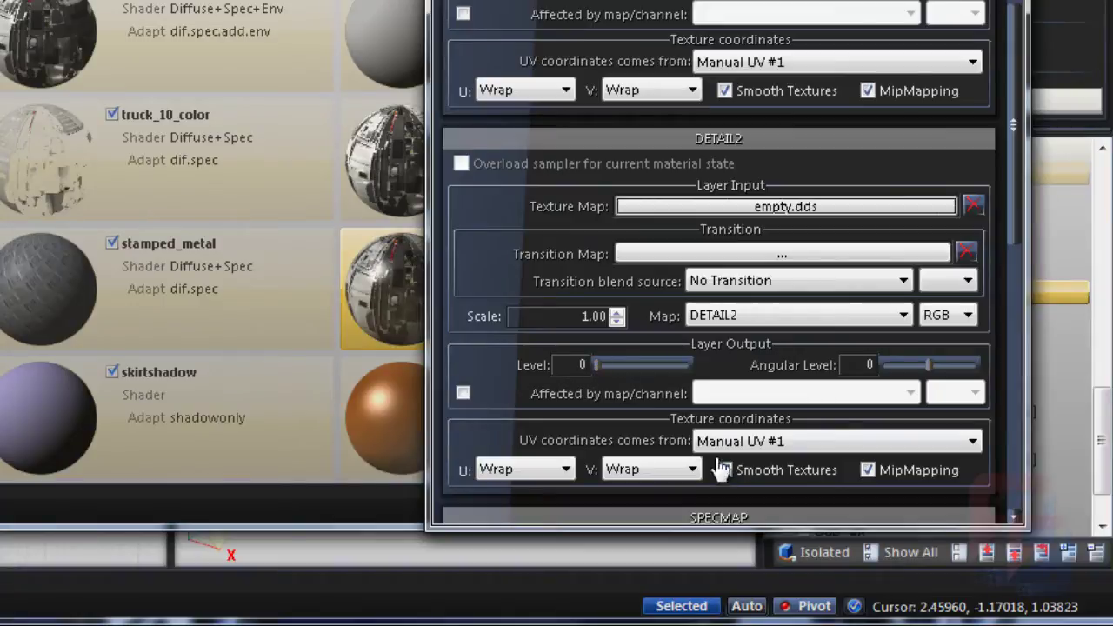
- Set skirtpaint's DETAIL2 texture coordinates to Manual UV #2 with both U and V set to Clamp
left_click(750, 443)
left_click(753, 476)
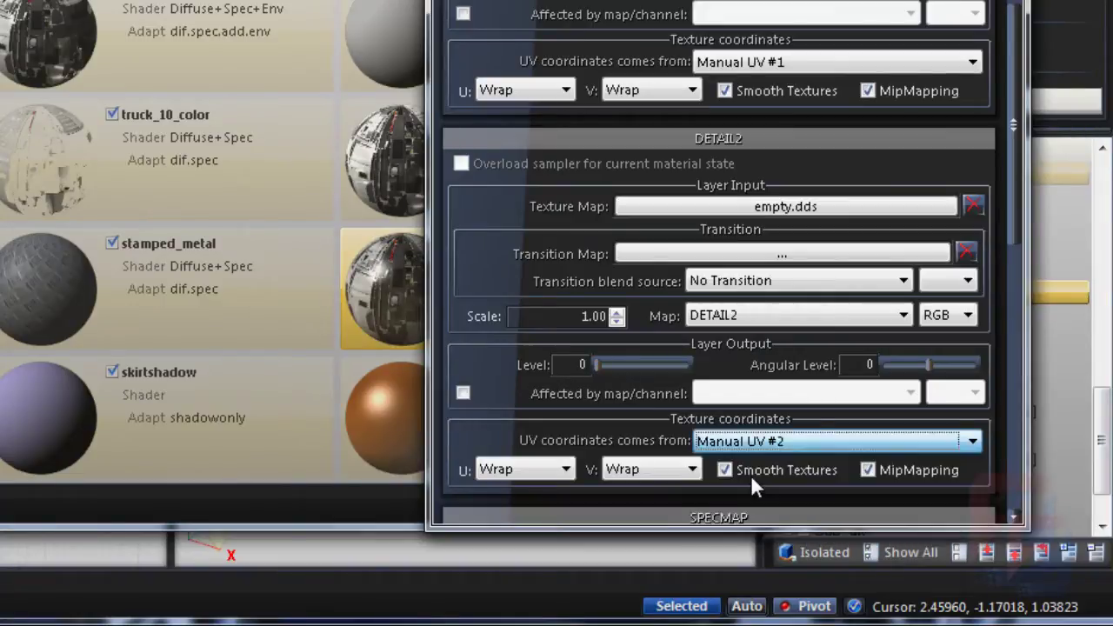
left_click(527, 471)
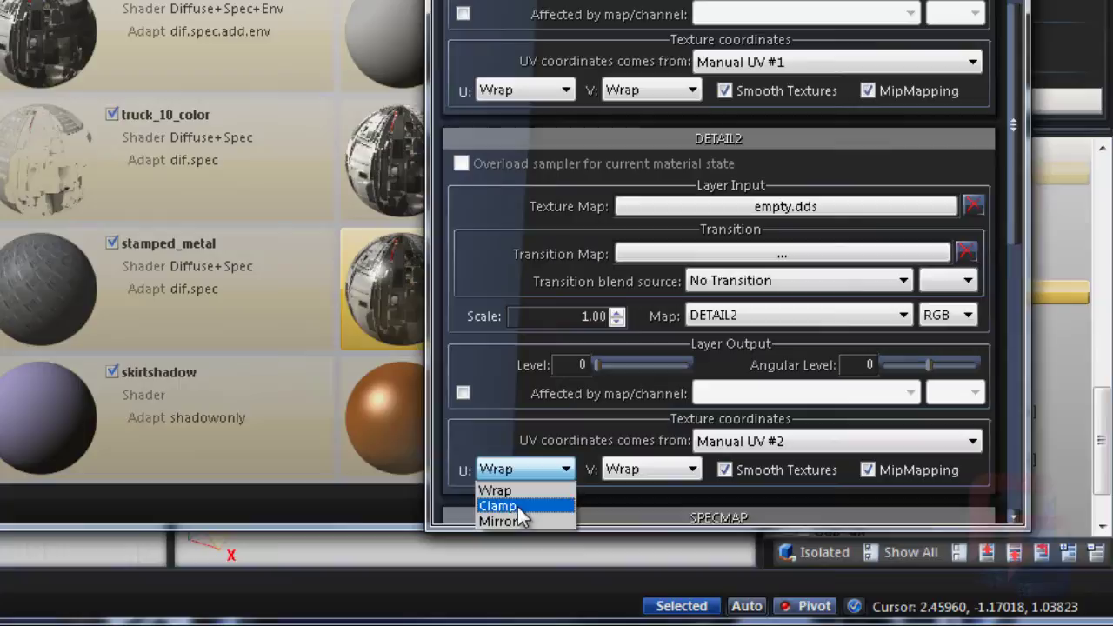
left_click(511, 506)
left_click(652, 471)
left_click(650, 507)
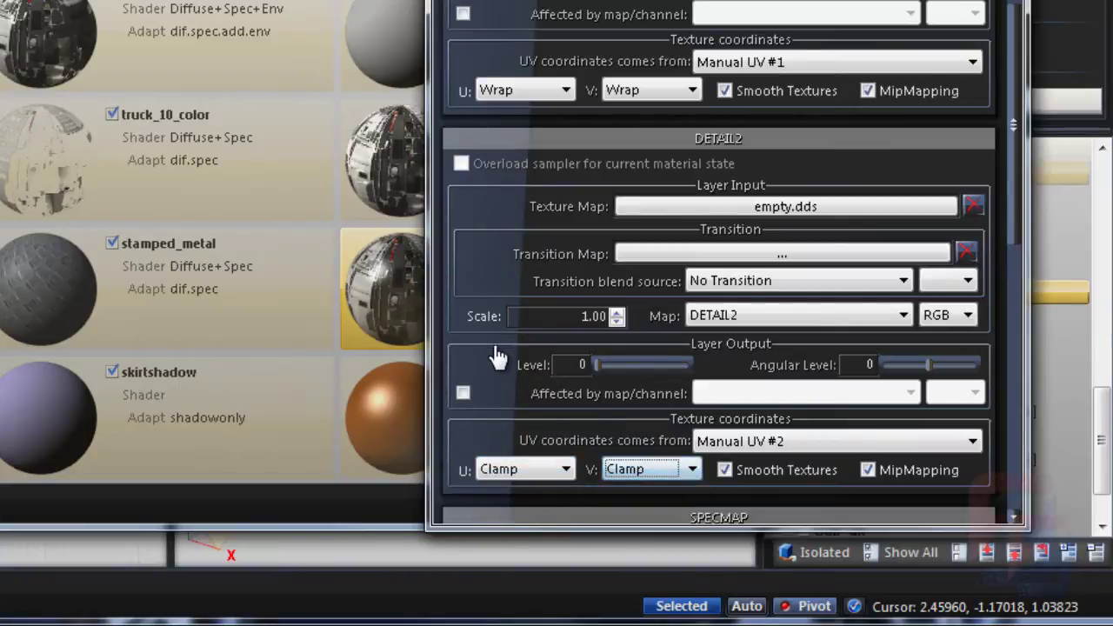
- Set skirtpaint's SPECMAP layer to use the A channel of the DETAIL map
scroll(496, 360, "down", 5)
scroll(503, 26, "down", 3)
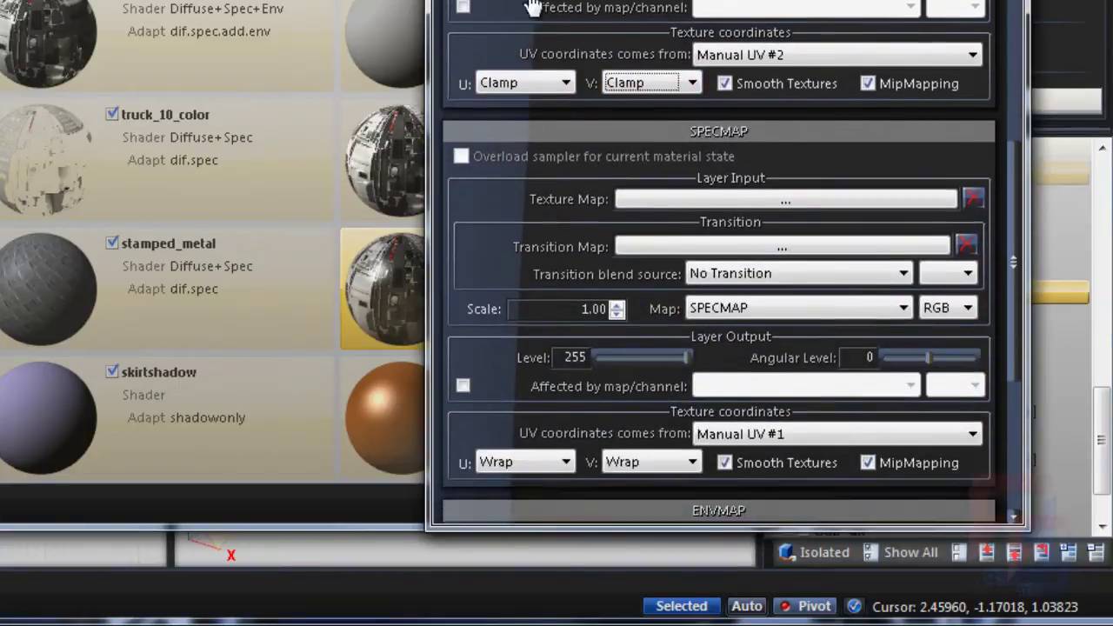
left_click(804, 310)
left_click(745, 331)
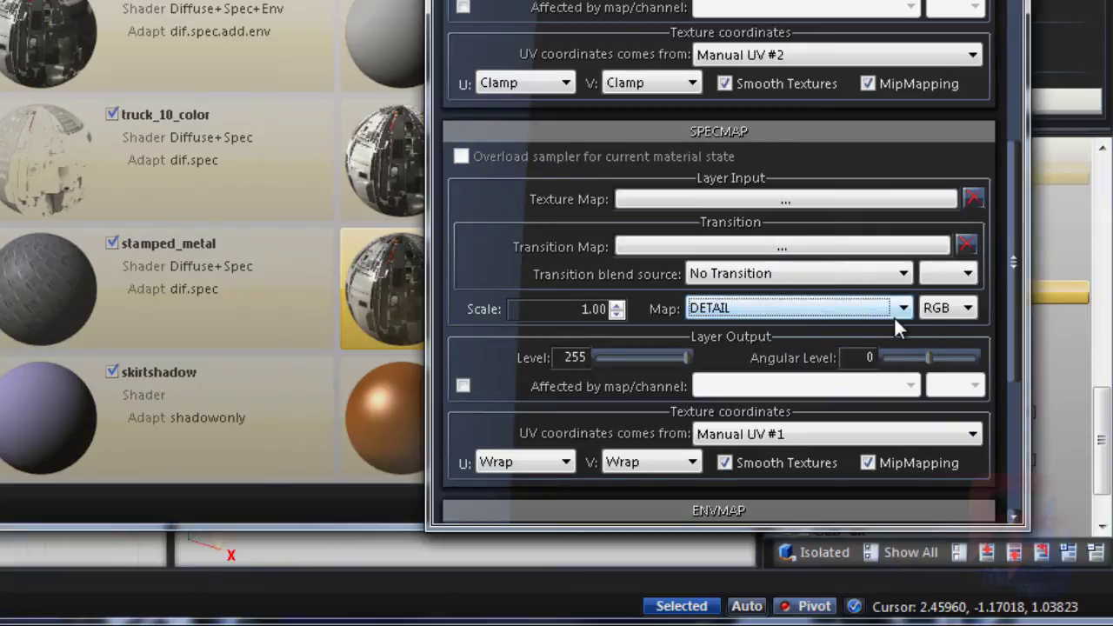
left_click(946, 308)
left_click(935, 376)
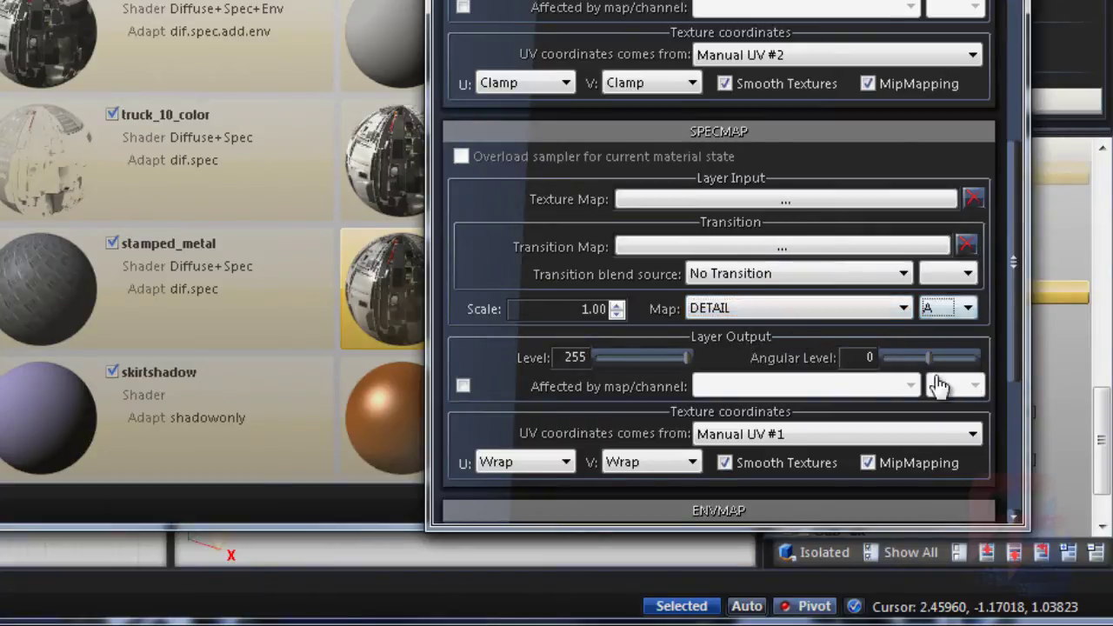
- Assign vehicle_reflection.dds as skirtpaint's ENVMAP texture, set its output level to 142 and close the material's properties
scroll(495, 275, "down", 1)
scroll(641, 356, "down", 5)
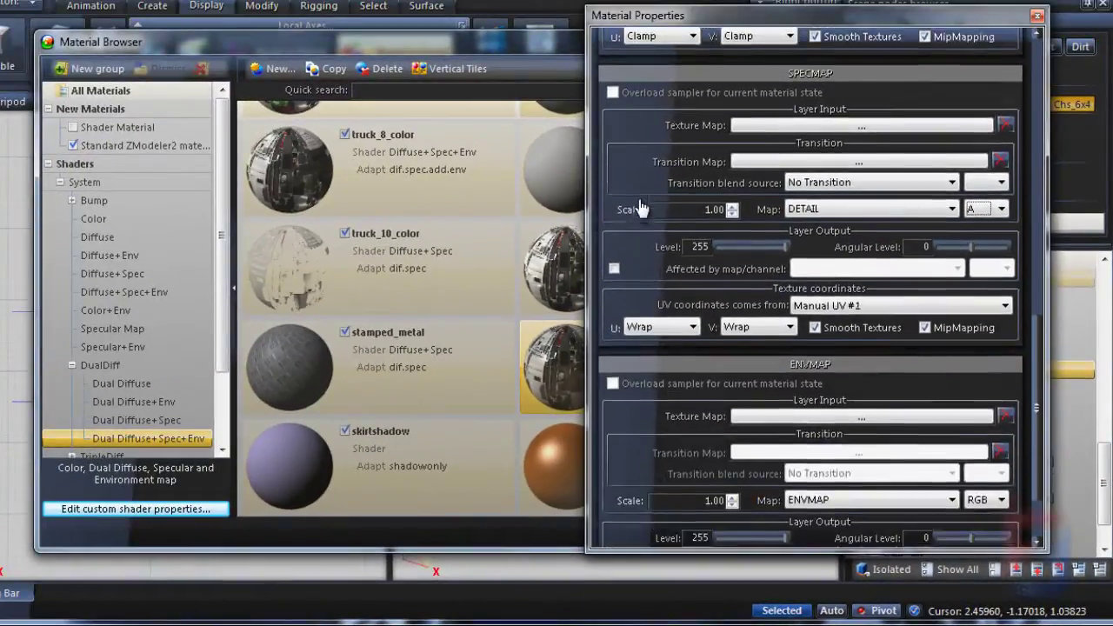
left_click(790, 372)
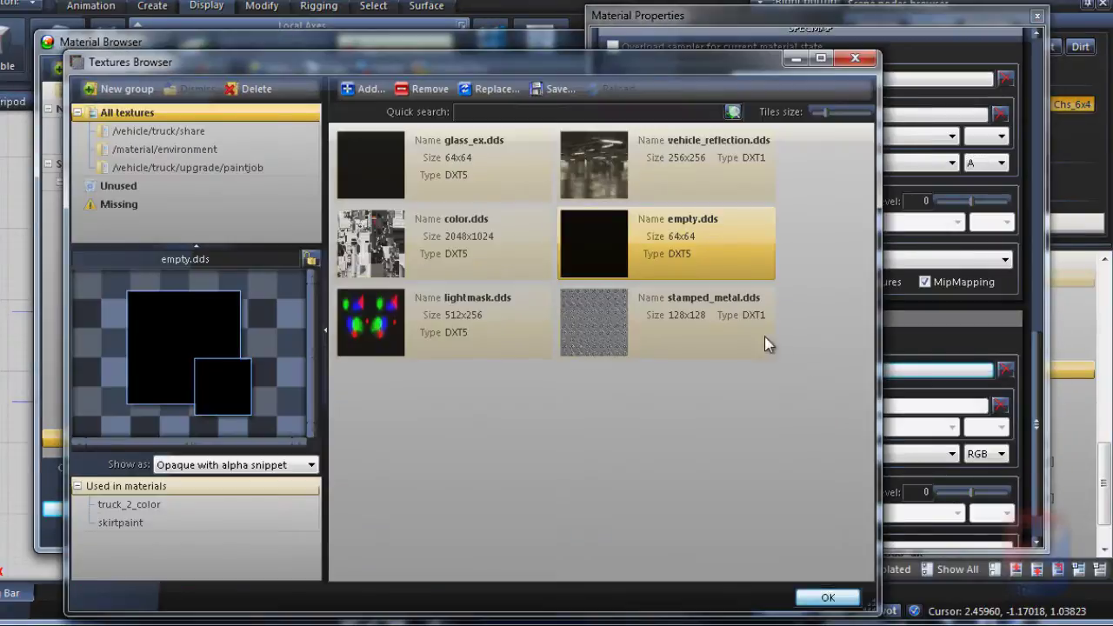
double_click(606, 168)
scroll(644, 365, "down", 2)
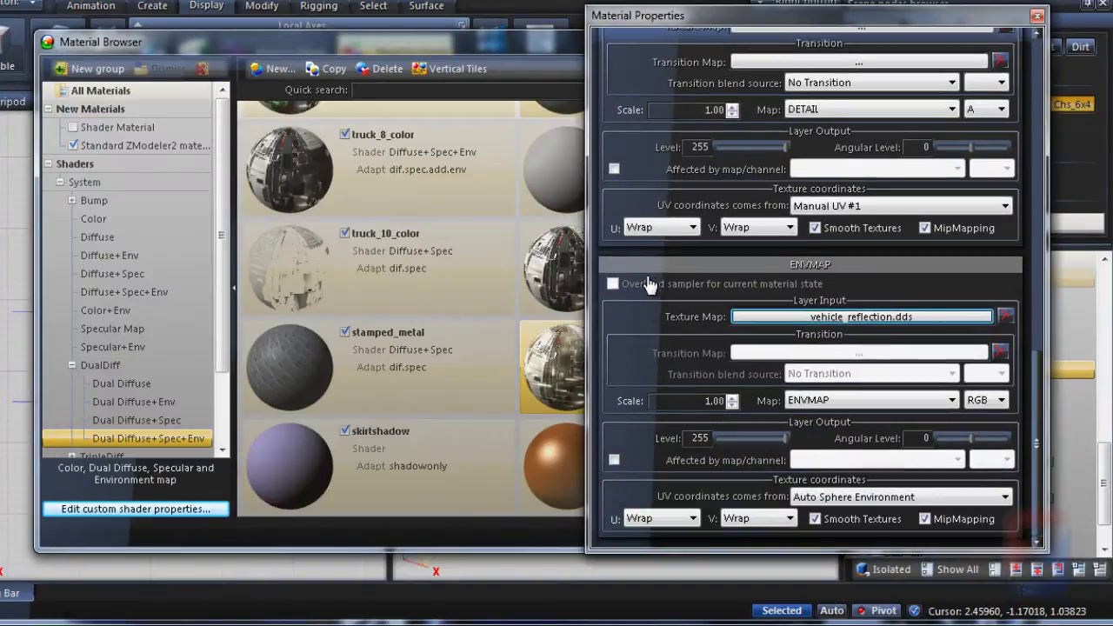
left_click_drag(785, 441, 755, 440)
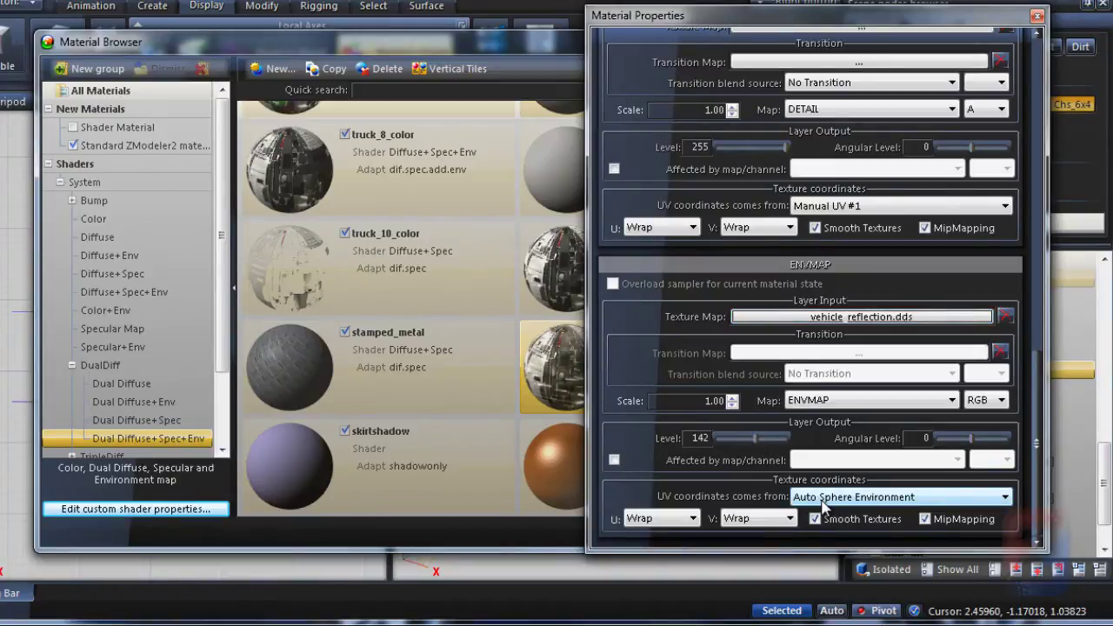
left_click(1037, 17)
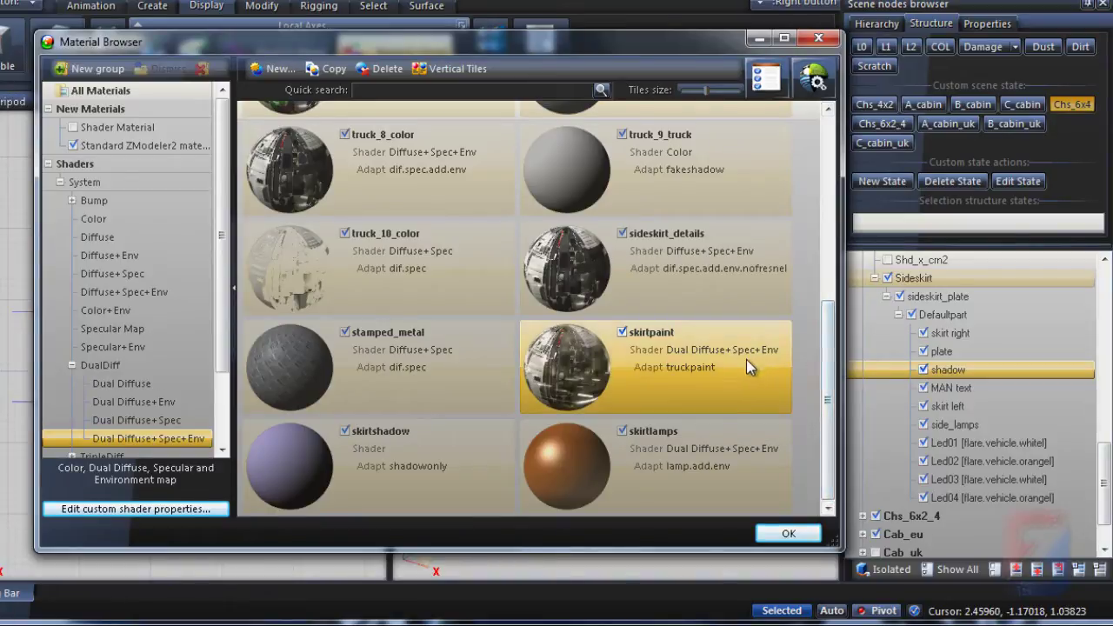
- Open the skirtlamps material's properties and assign color.dds as its DETAIL texture map
key("Down")
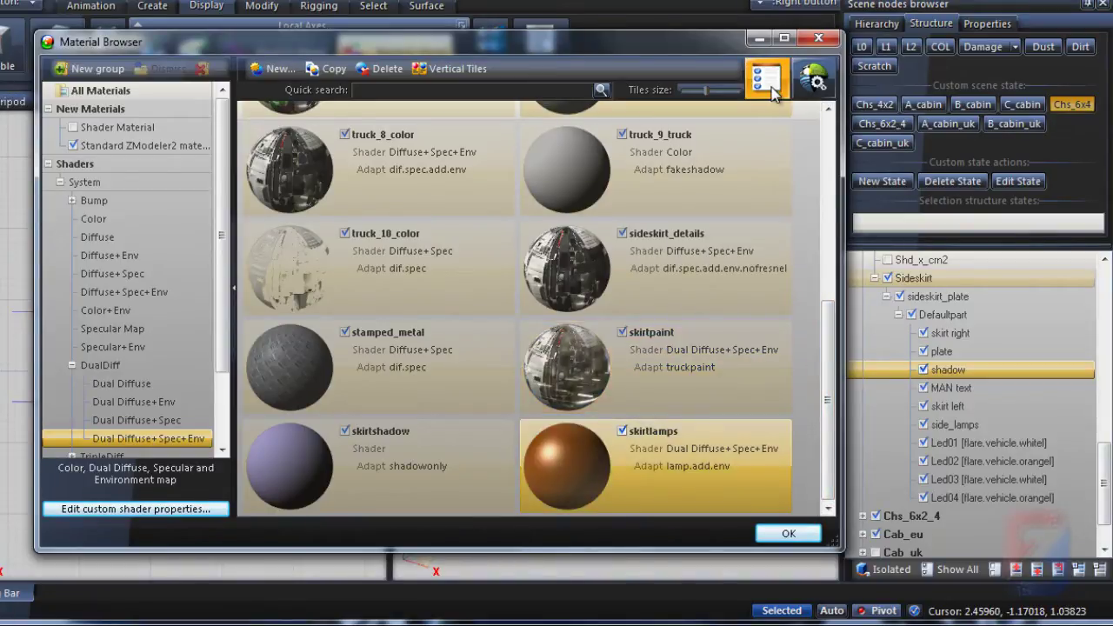
left_click(766, 80)
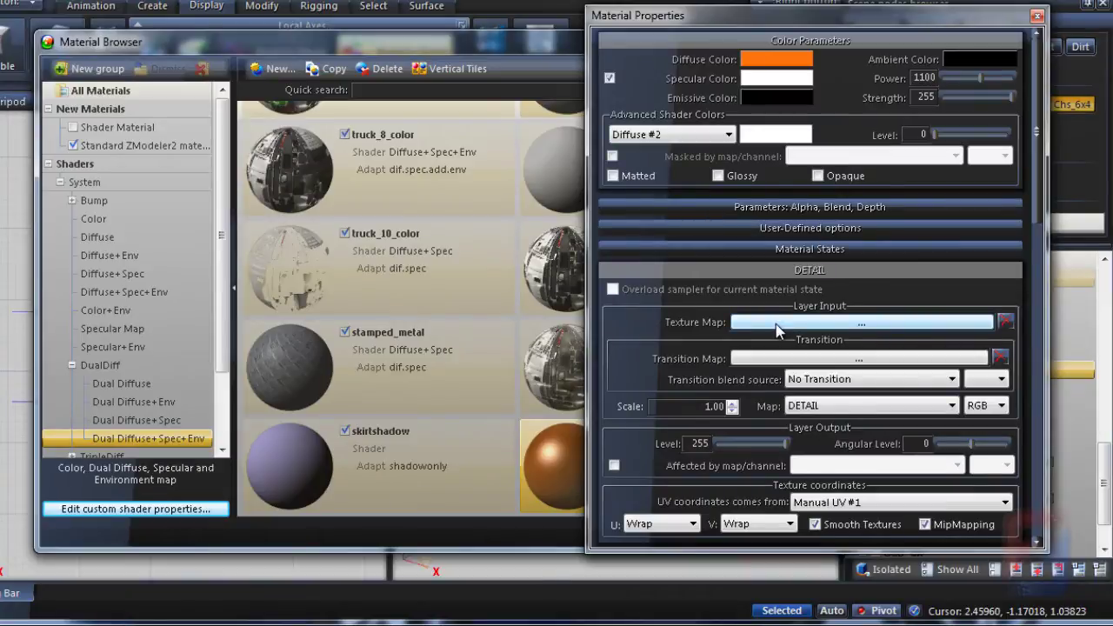
left_click(776, 326)
double_click(360, 241)
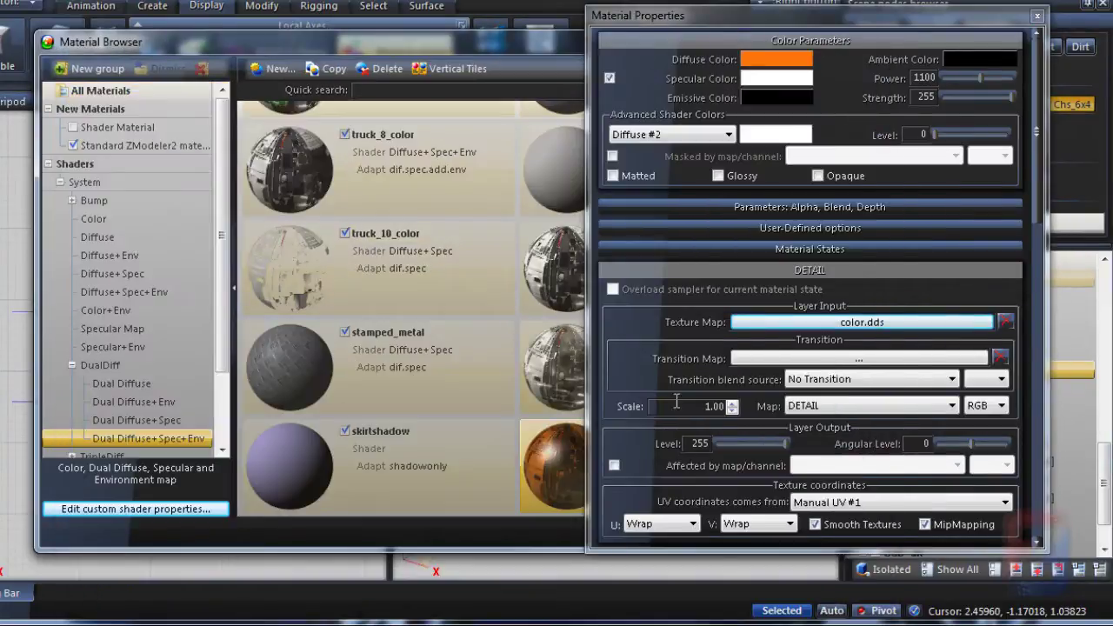
- Inspect lightmask.dds in the texture preview and assign it as skirtlamps' DETAIL2 texture map
scroll(764, 374, "down", 5)
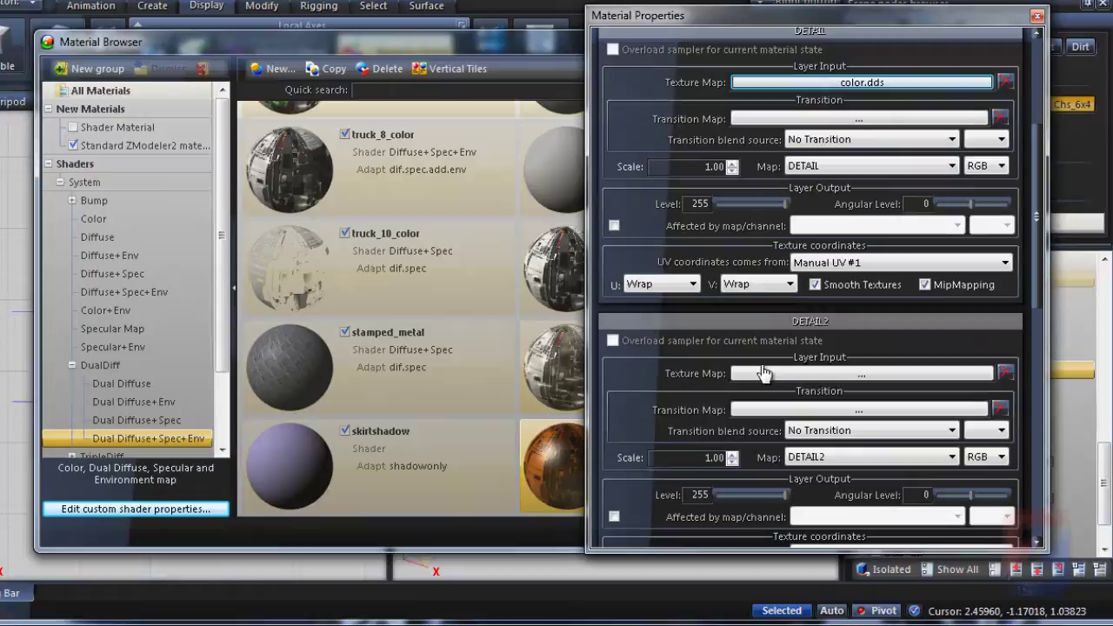
left_click(777, 374)
left_click(402, 329)
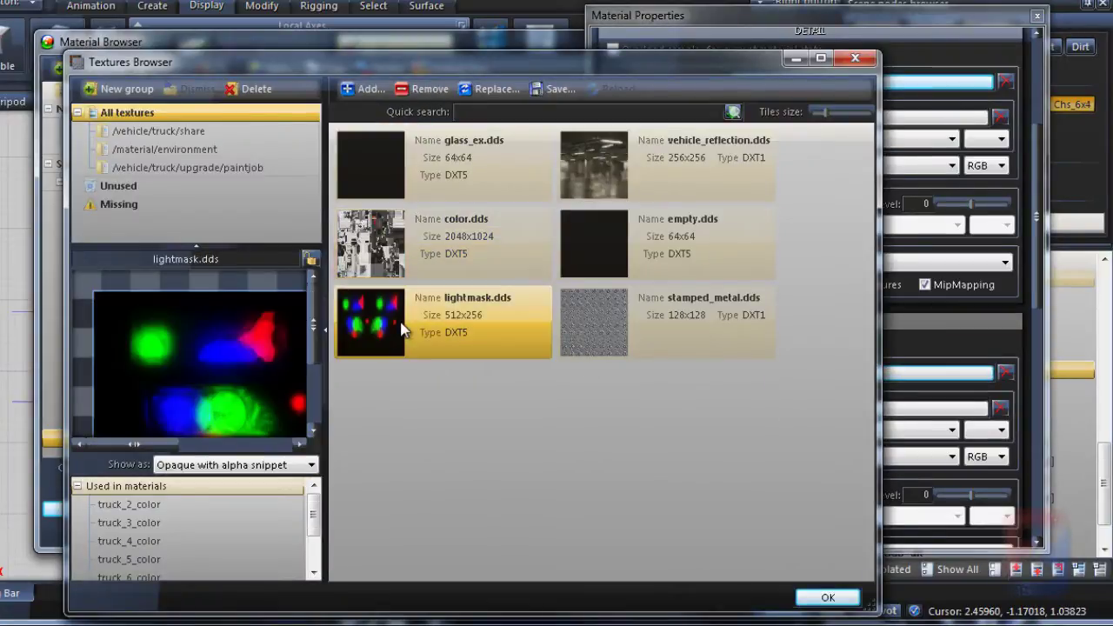
left_click_drag(277, 387, 223, 323)
scroll(223, 329, "down", 3)
left_click_drag(248, 363, 223, 354)
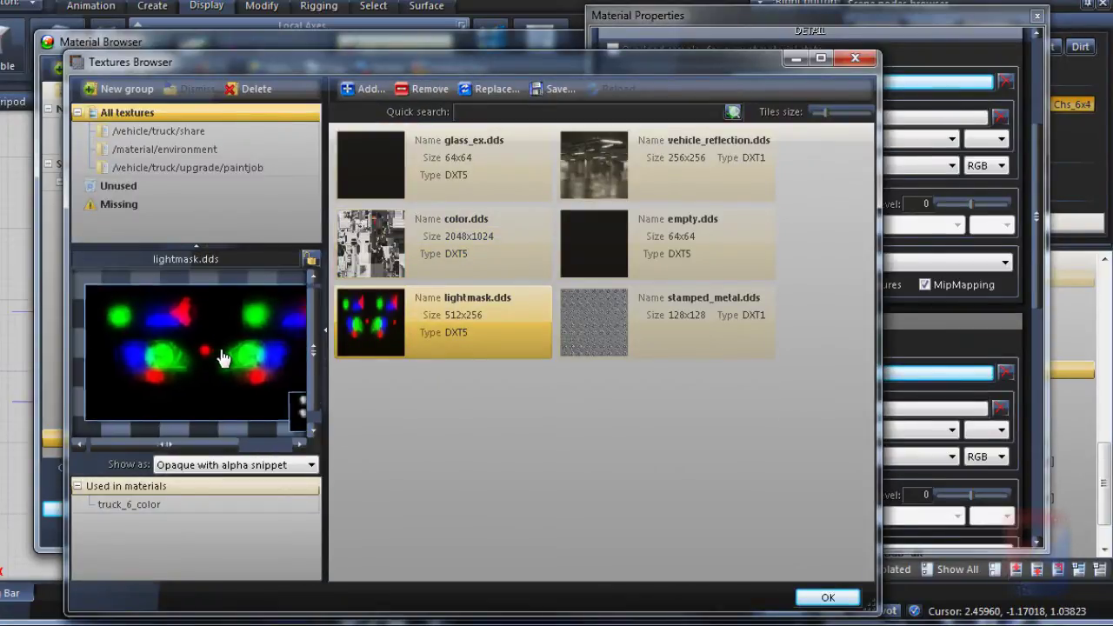
scroll(222, 356, "down", 2)
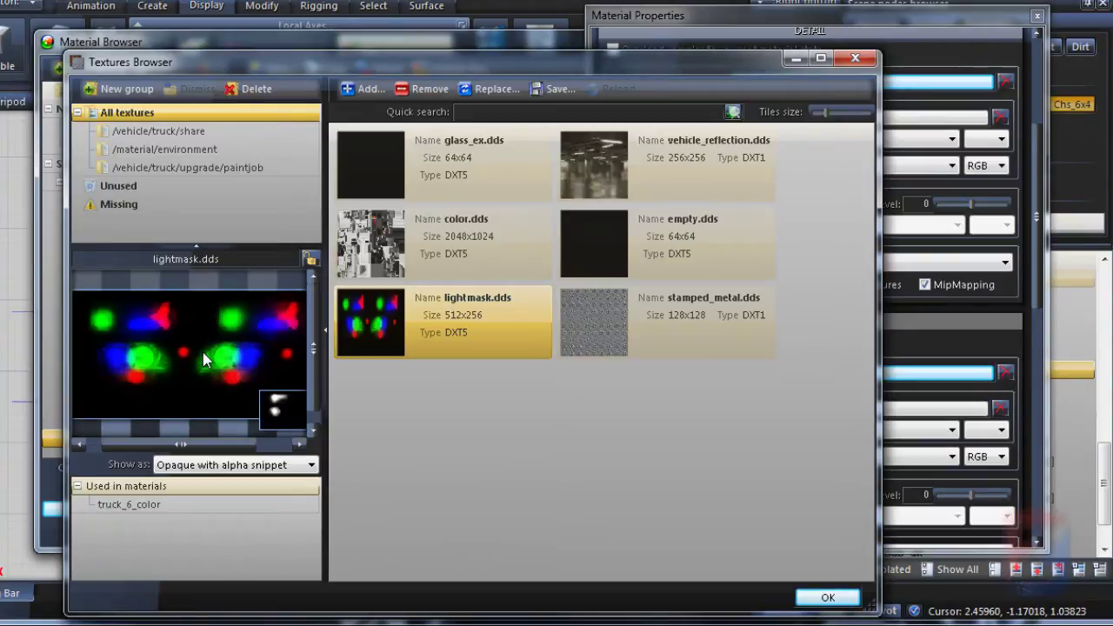
left_click_drag(251, 379, 287, 369)
left_click(828, 598)
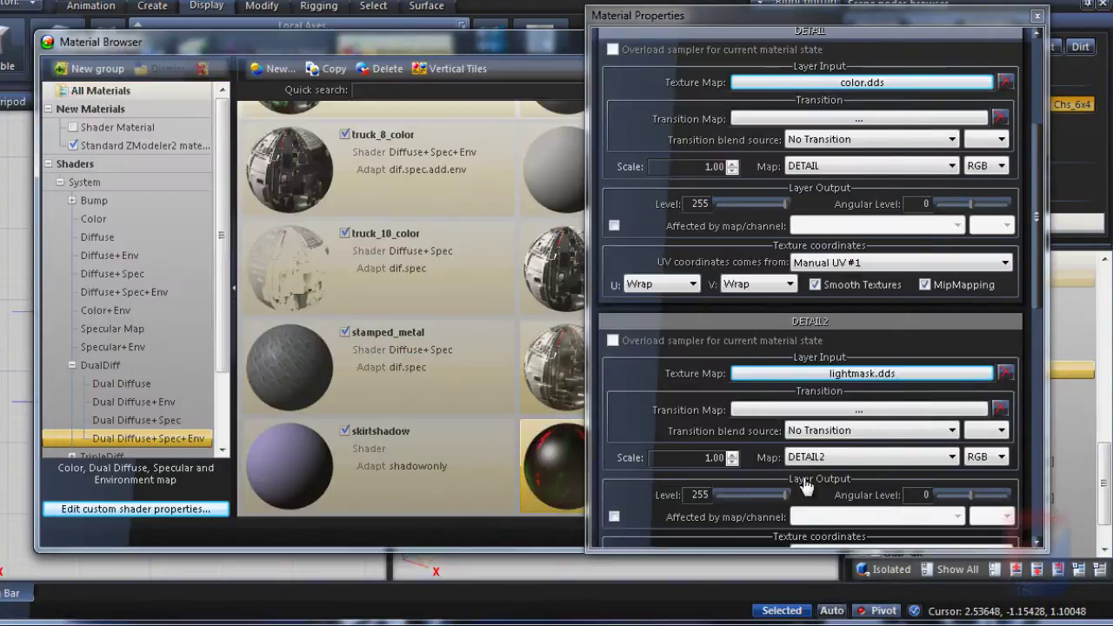
- Set skirtlamps' DETAIL2 texture coordinates to come from Manual UV #2
left_click_drag(653, 431, 669, 278)
left_click(807, 400)
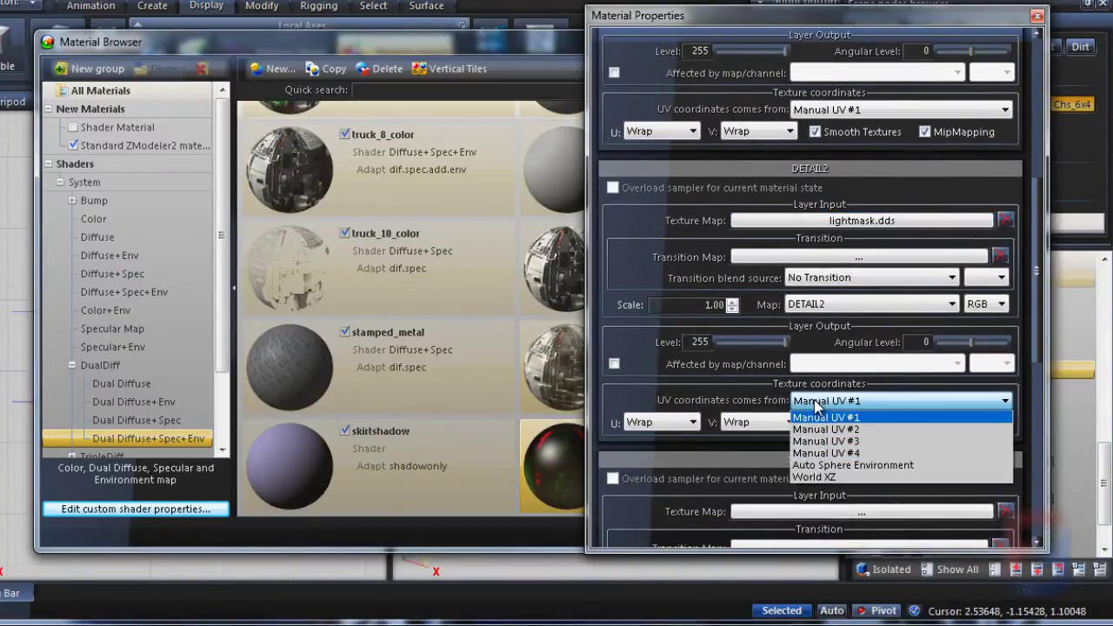
left_click(828, 429)
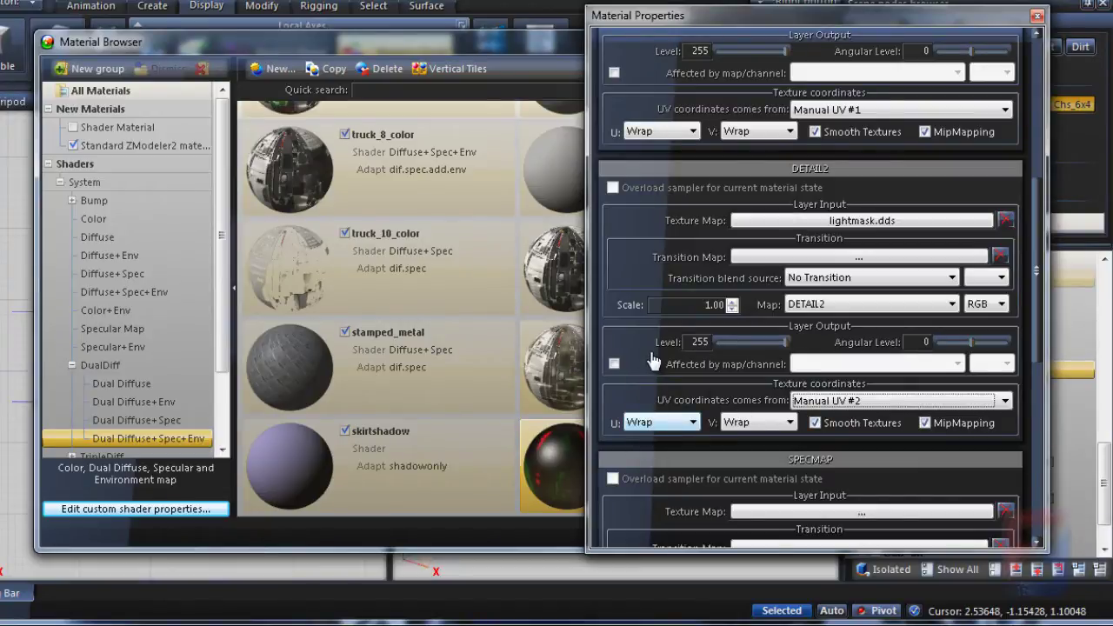
- Set skirtlamps' SPECMAP layer to use the A channel of the DETAIL map
left_click_drag(652, 354, 674, 89)
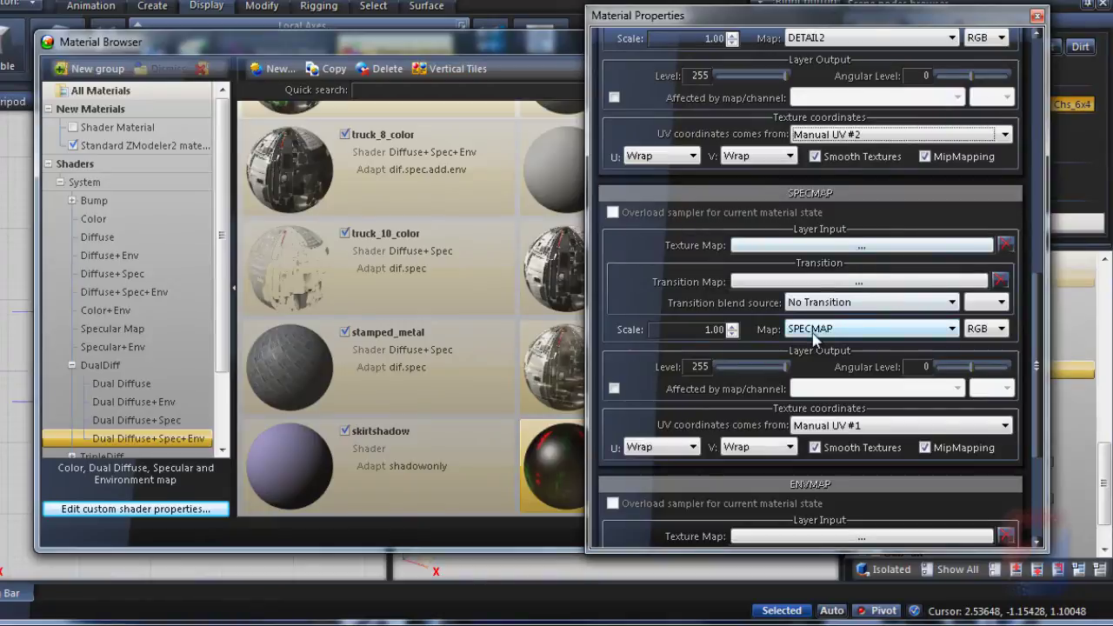
left_click(815, 330)
left_click(809, 345)
left_click(985, 329)
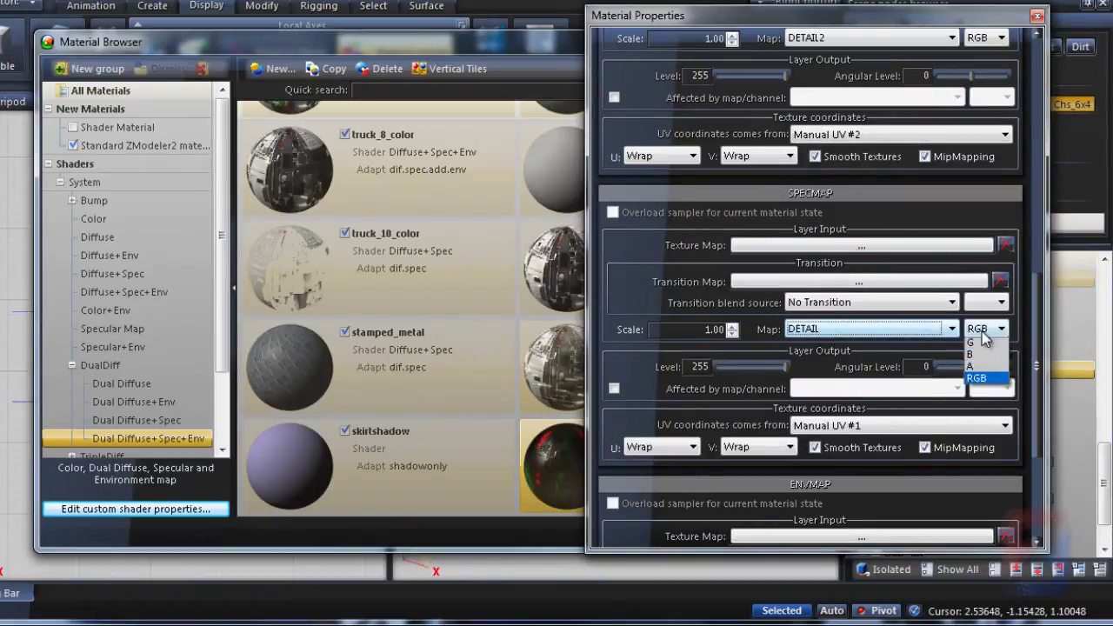
left_click(972, 389)
- Set the output level of skirtlamps' DETAIL2 layer to 0
scroll(644, 374, "down", 3)
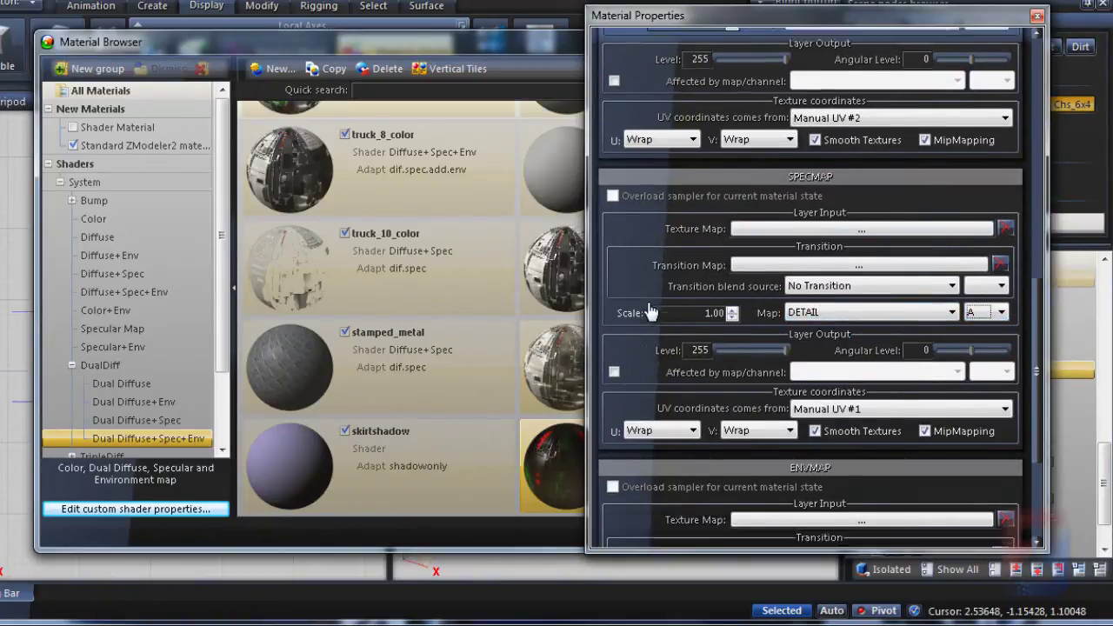
scroll(658, 467, "up", 3)
scroll(658, 467, "up", 3)
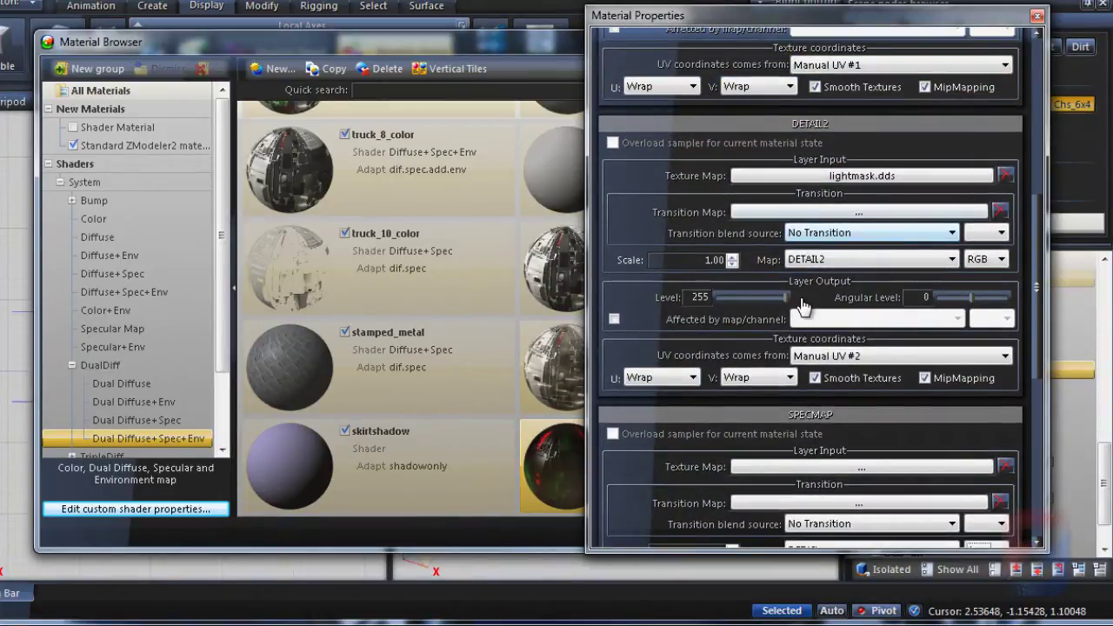
left_click_drag(759, 306, 715, 308)
- Assign vehicle_reflection.dds as skirtlamps' ENVMAP texture map and set that layer's output level to 180
scroll(665, 500, "down", 4)
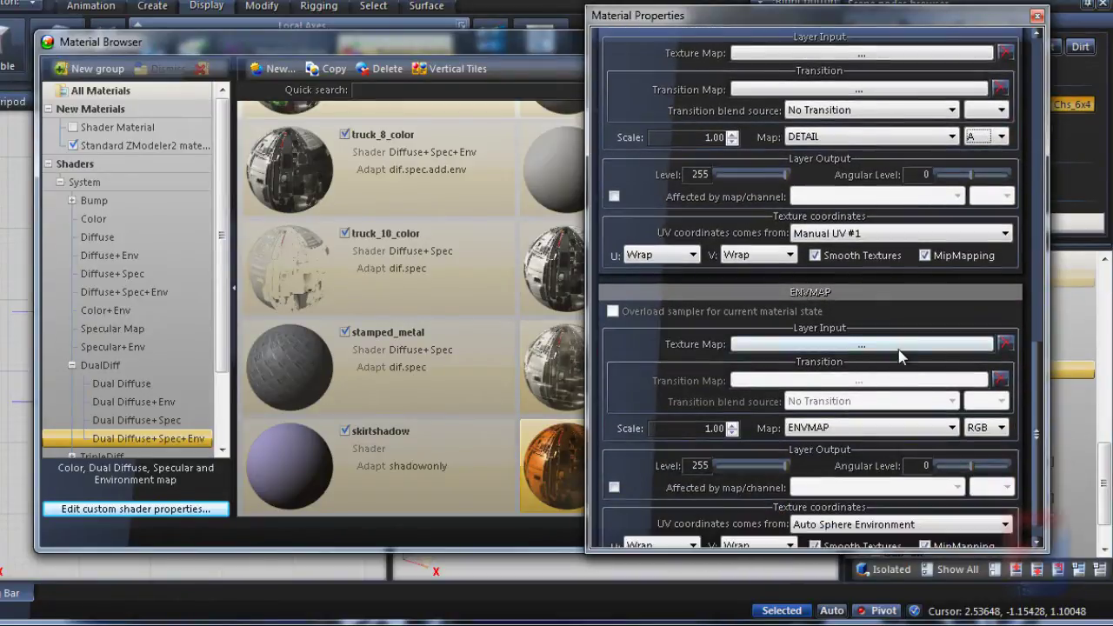
left_click(905, 348)
left_click(615, 189)
double_click(614, 190)
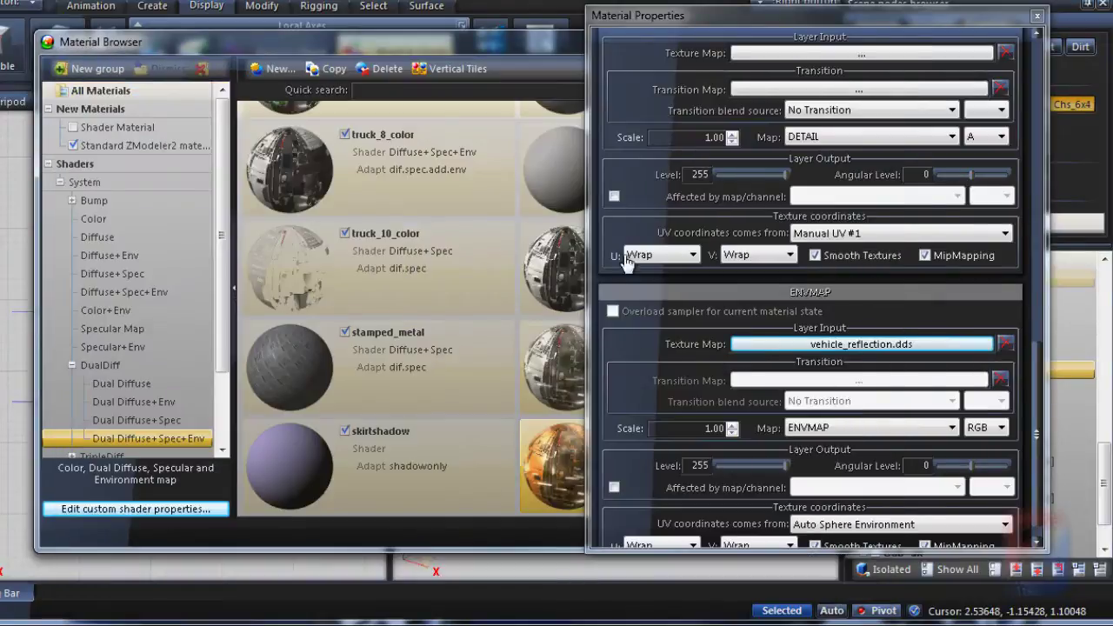
scroll(679, 461, "down", 1)
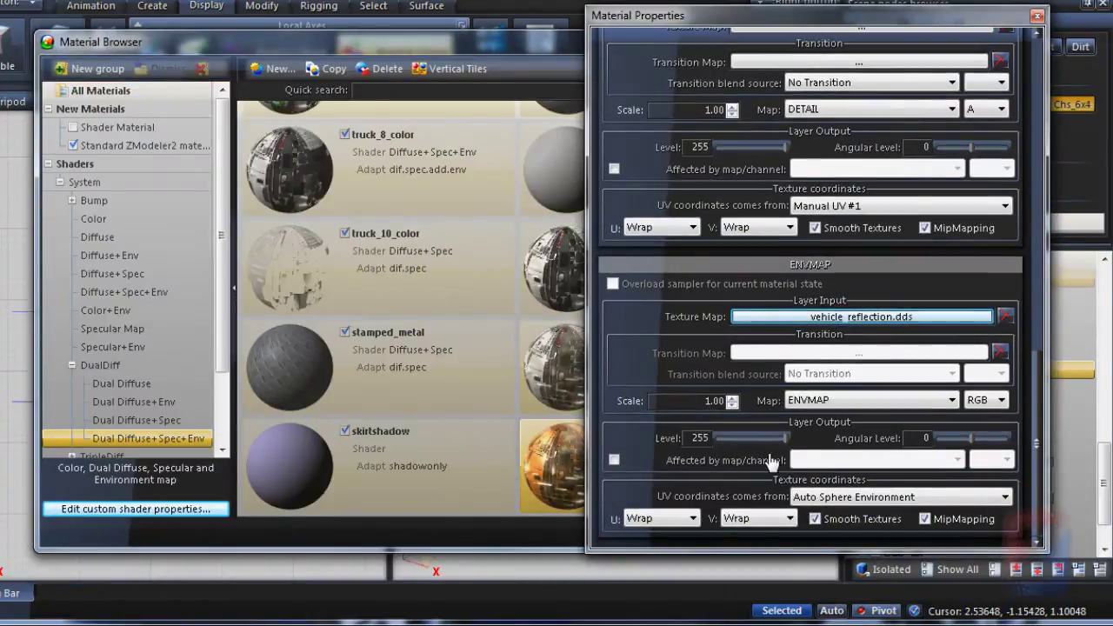
left_click_drag(786, 438, 766, 440)
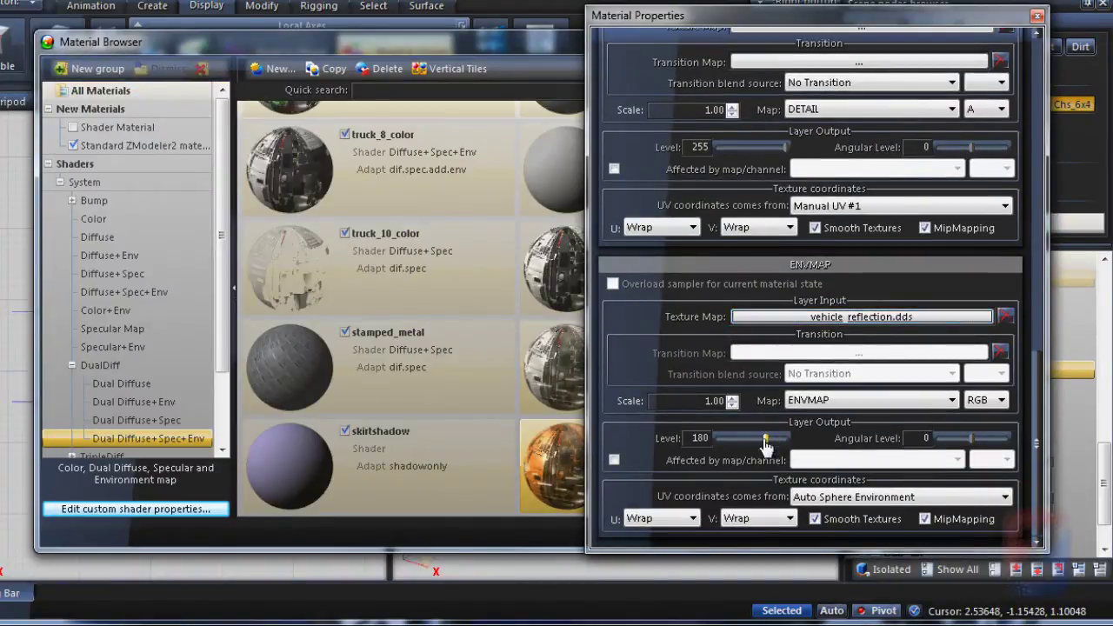
- Check skirtlamps' texture layers, then close the material's properties and the material browser
scroll(664, 342, "up", 5)
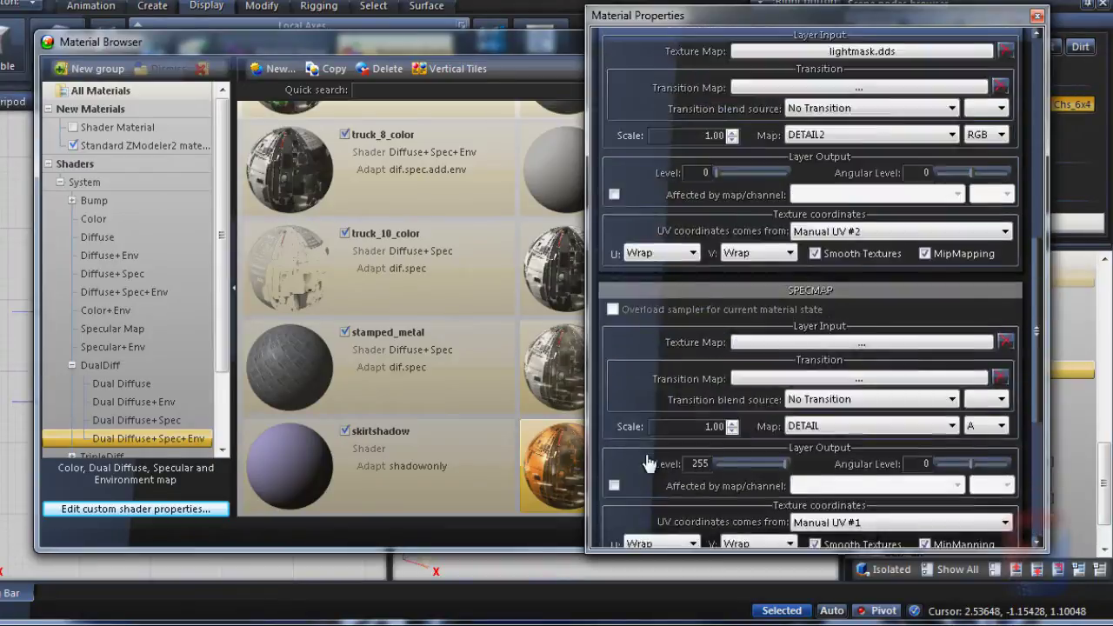
scroll(659, 205, "up", 4)
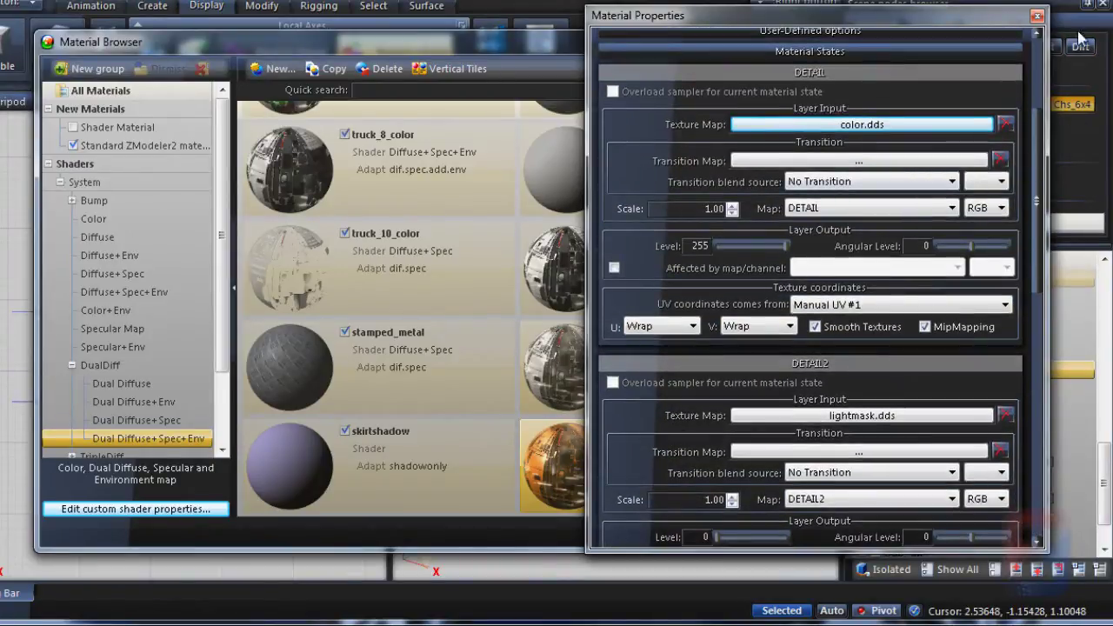
left_click(1038, 16)
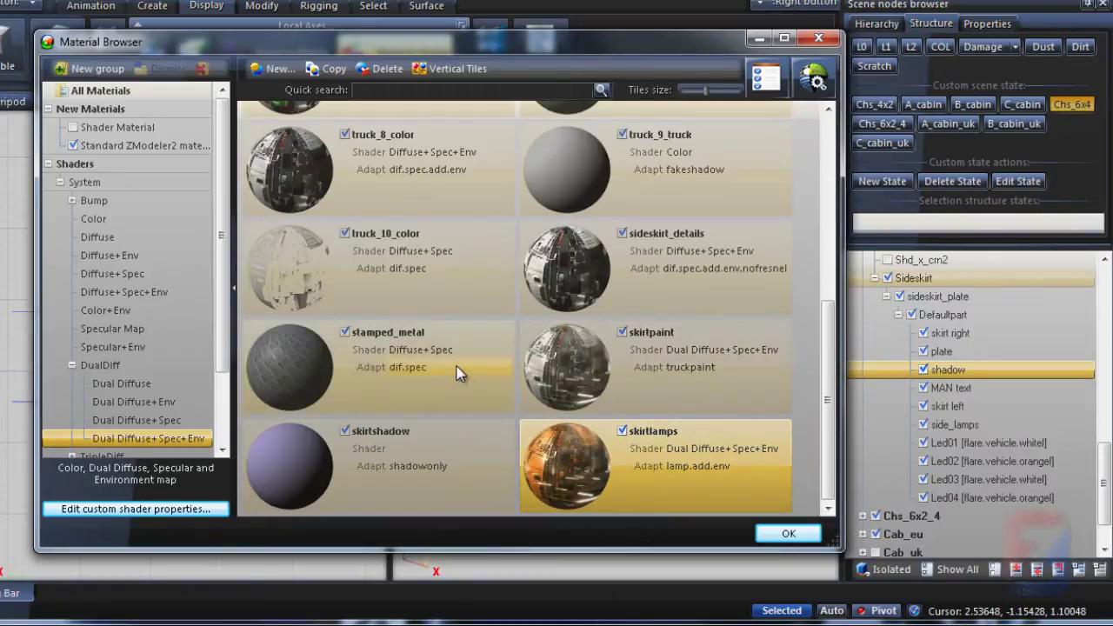
left_click(784, 534)
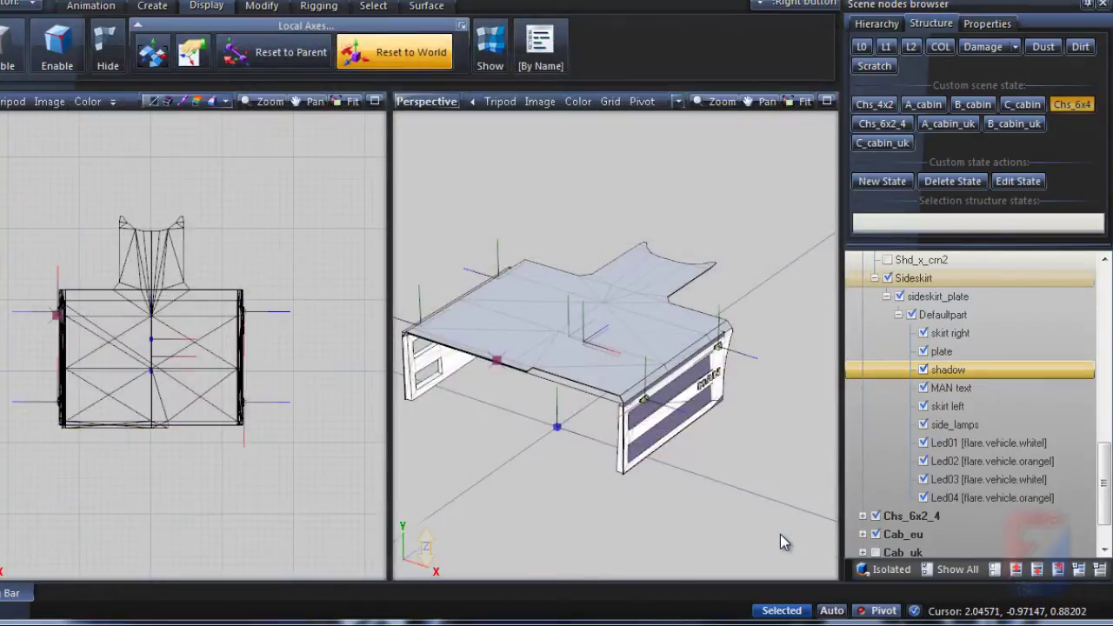
- Isolate the sideskirt_plate node and show its properties
left_click(946, 301)
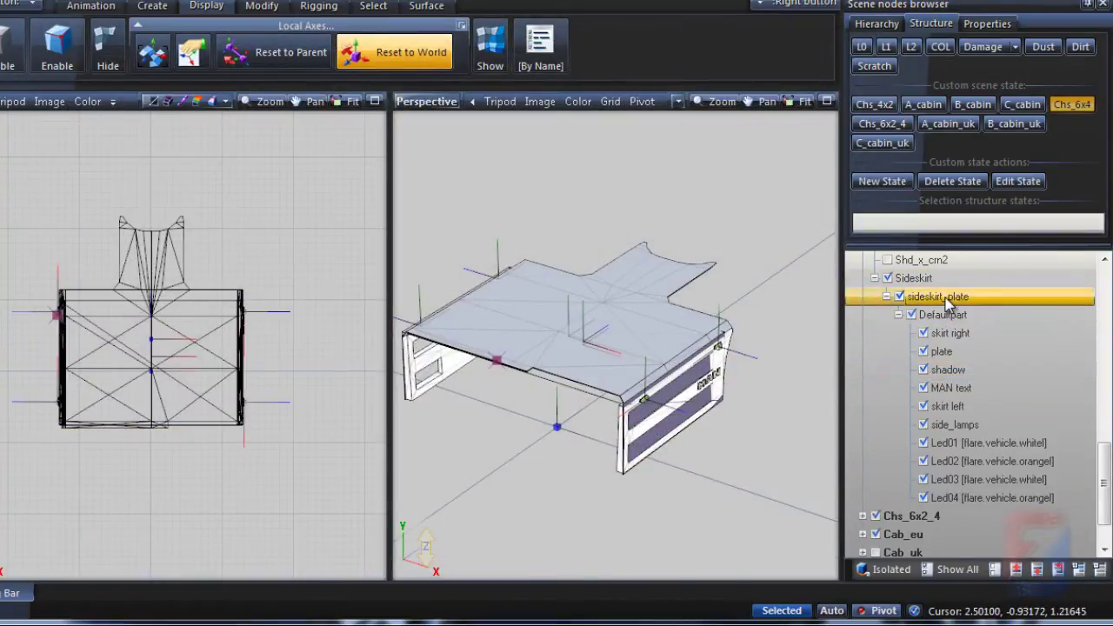
left_click(895, 571)
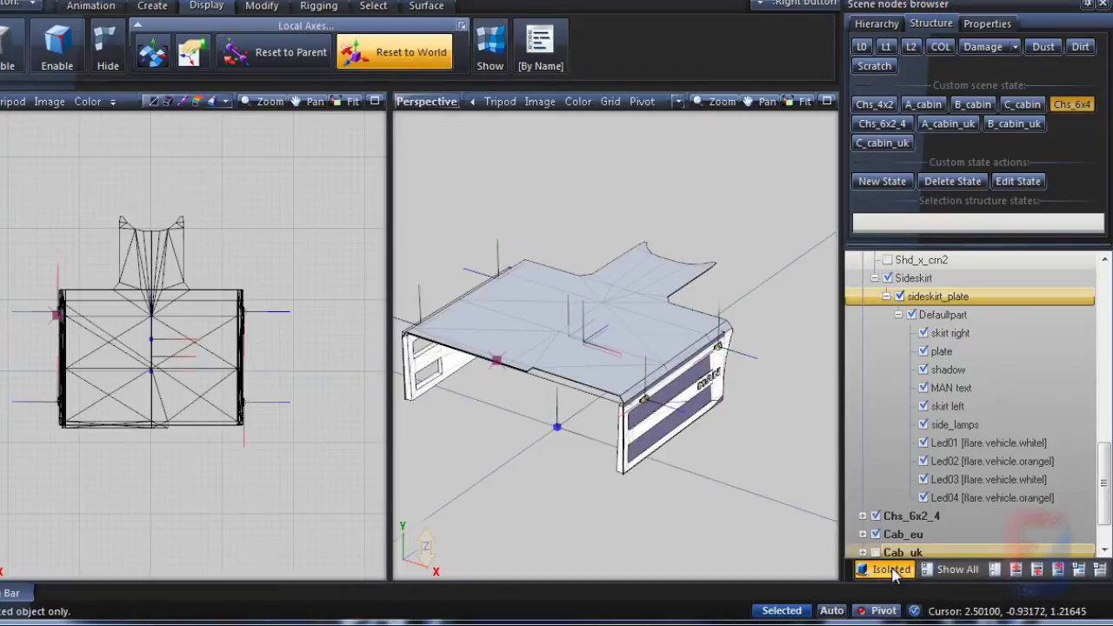
left_click(989, 26)
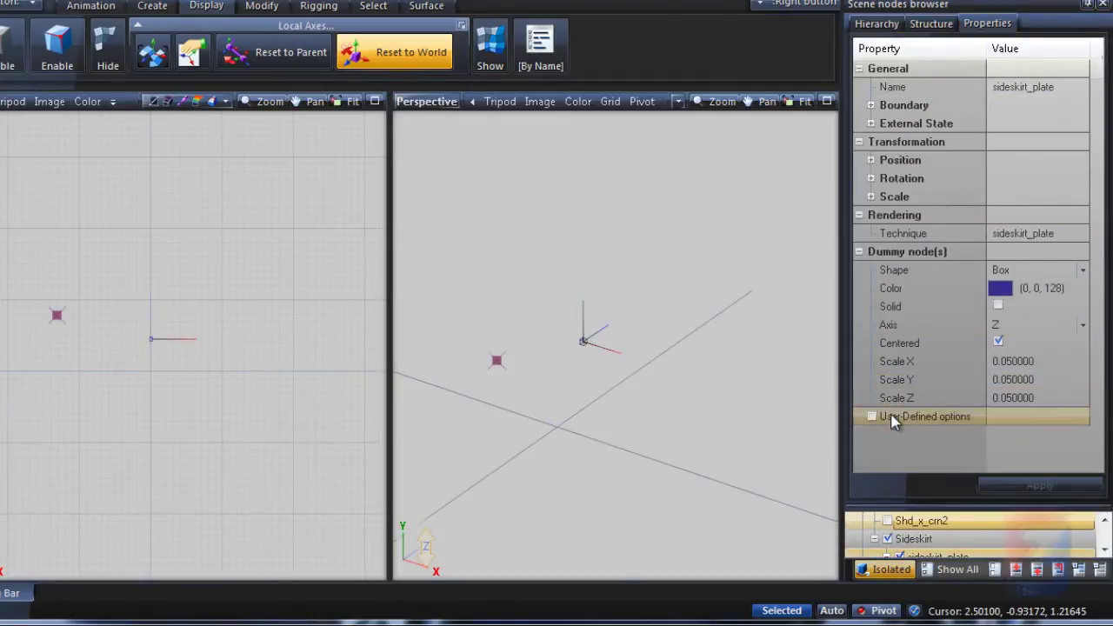
- Set the Origin user-defined option of sideskirt_plate to /vehicle/truck/man_tgx and apply the change
double_click(913, 414)
mouse_move(546, 231)
left_mouse_down()
mouse_move(485, 231)
mouse_move(558, 232)
left_mouse_up()
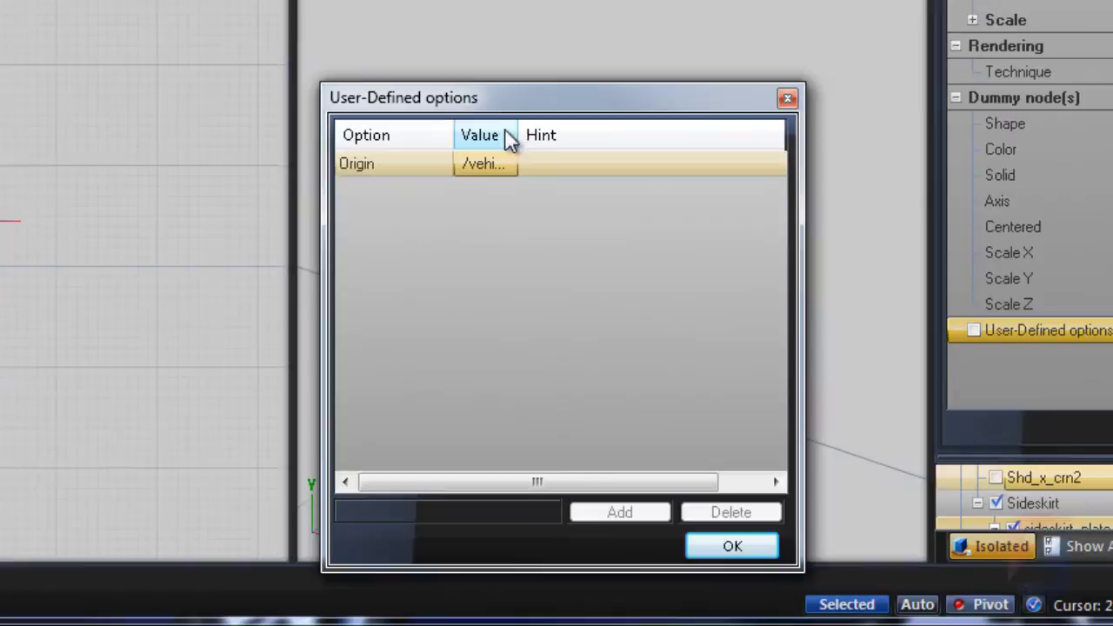
left_click_drag(541, 135, 703, 137)
left_click(569, 163)
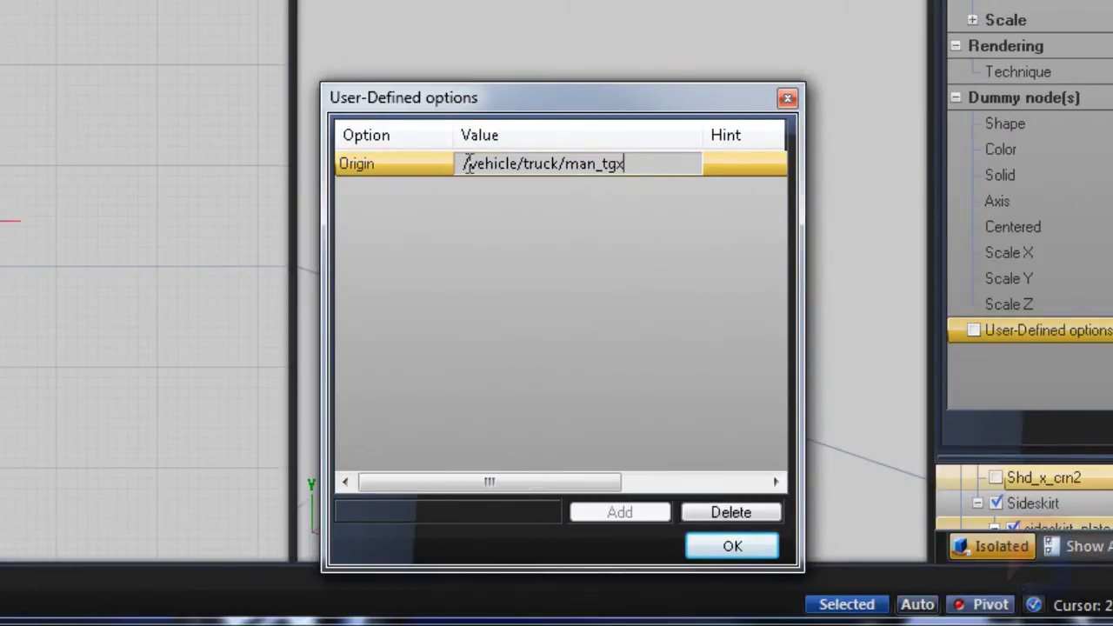
left_click(644, 324)
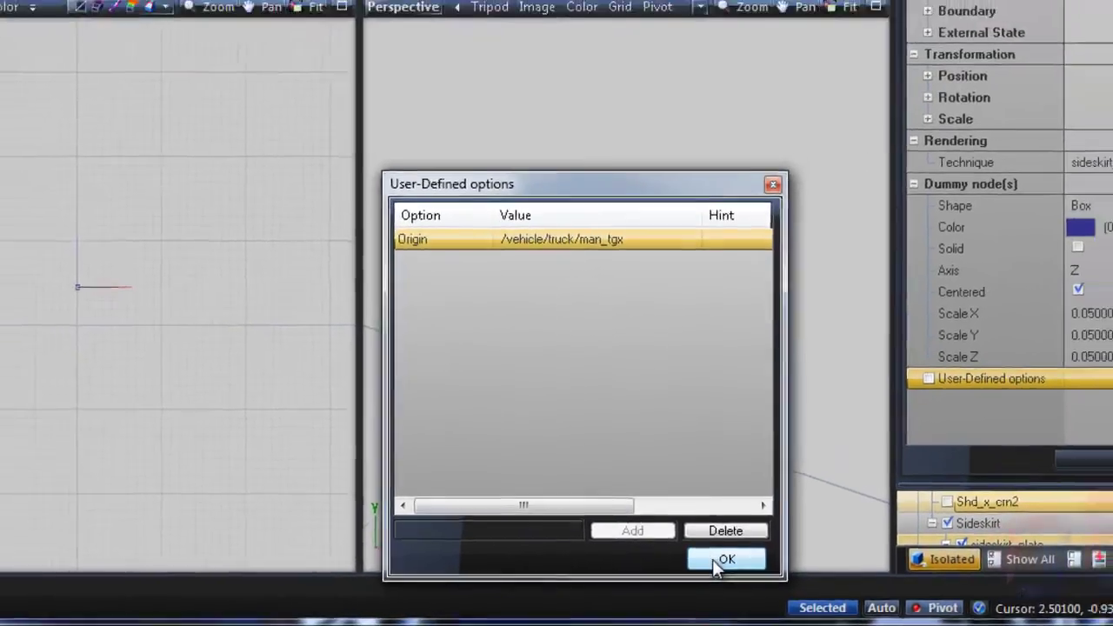
left_click(701, 545)
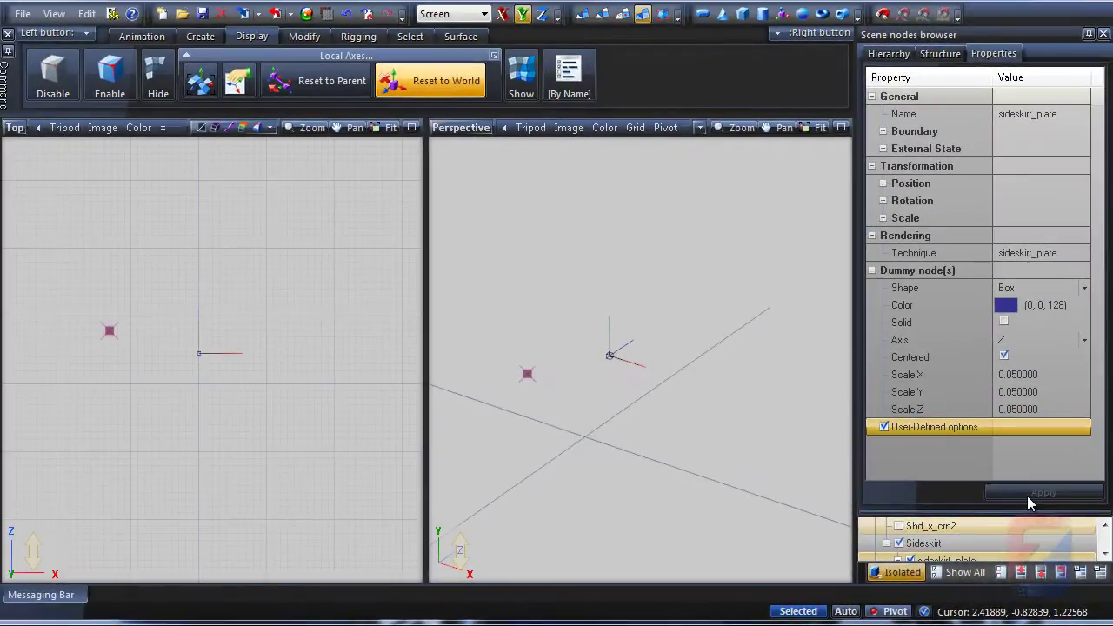
- Turn off isolated display and return to the node structure with sideskirt_plate selected
left_click(896, 572)
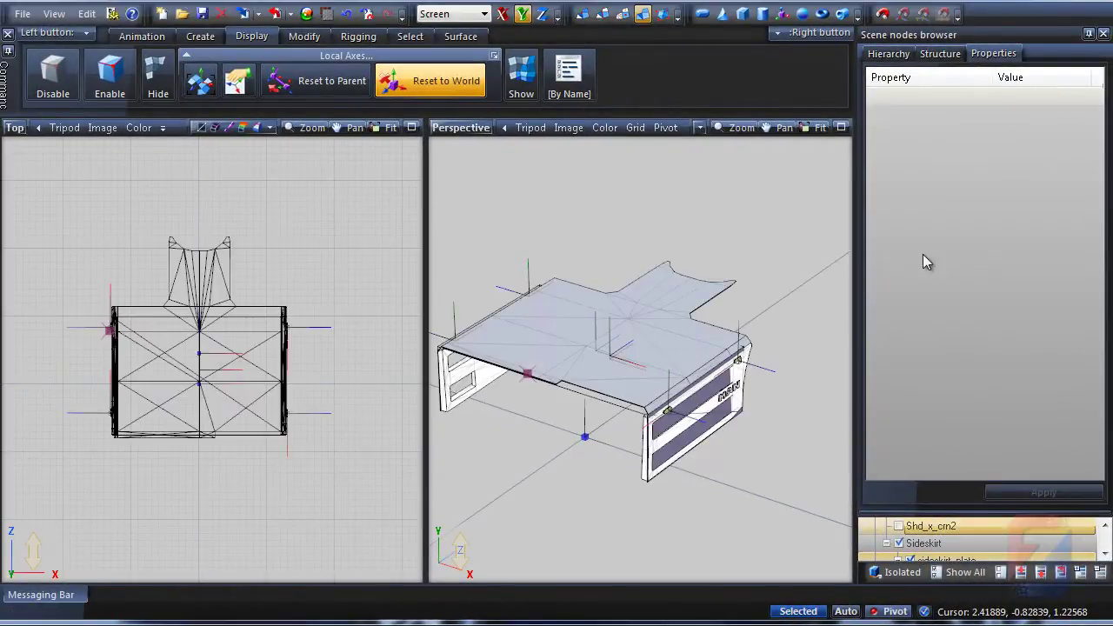
left_click(941, 53)
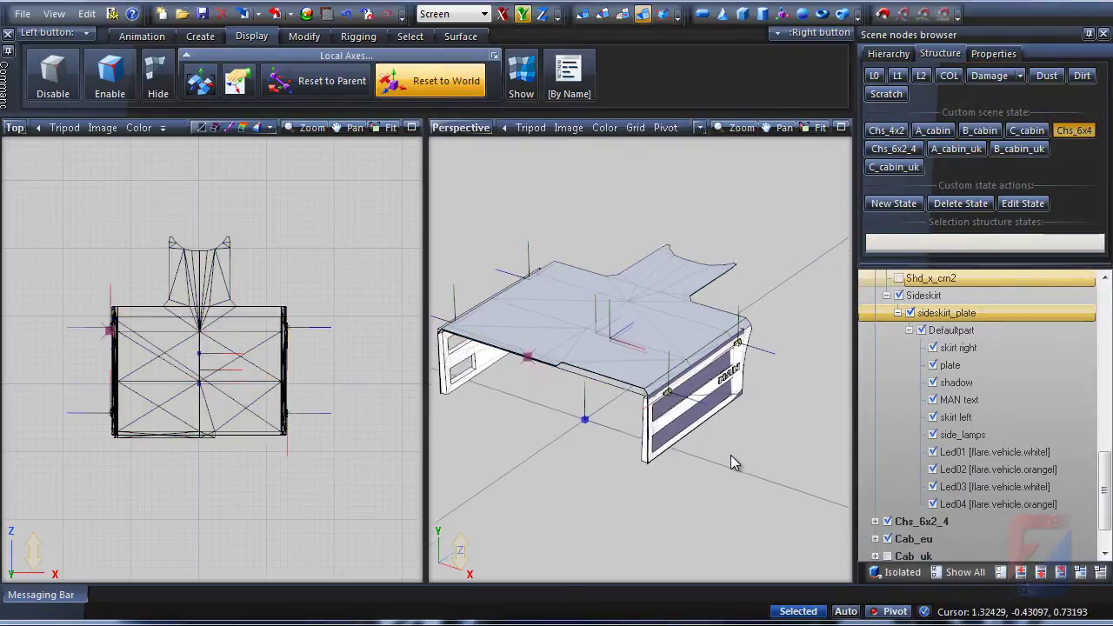
middle_click_drag(730, 455, 749, 460)
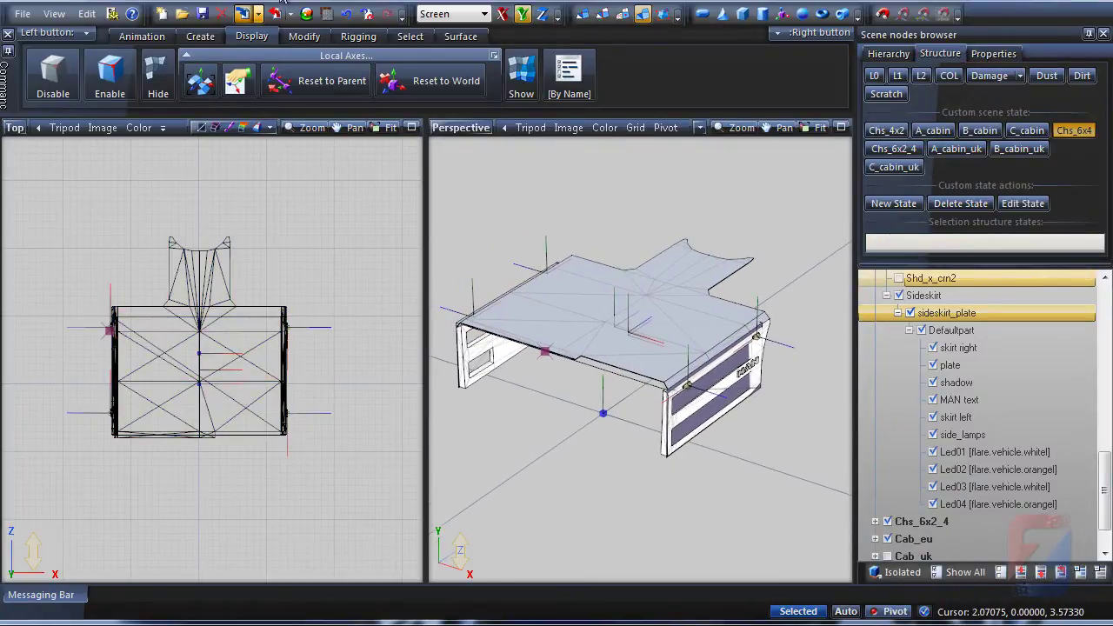
- Export the model over the existing sideskirt_plate.pmd in the man_tgx folder as ETS2 version with default variants
left_click(277, 16)
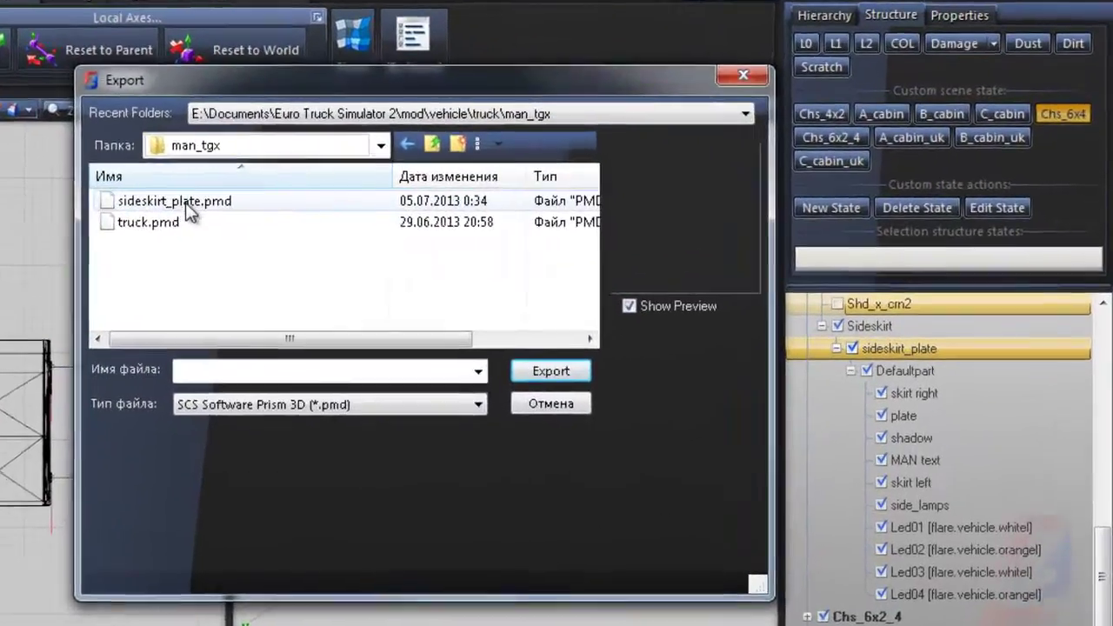
left_click(387, 197)
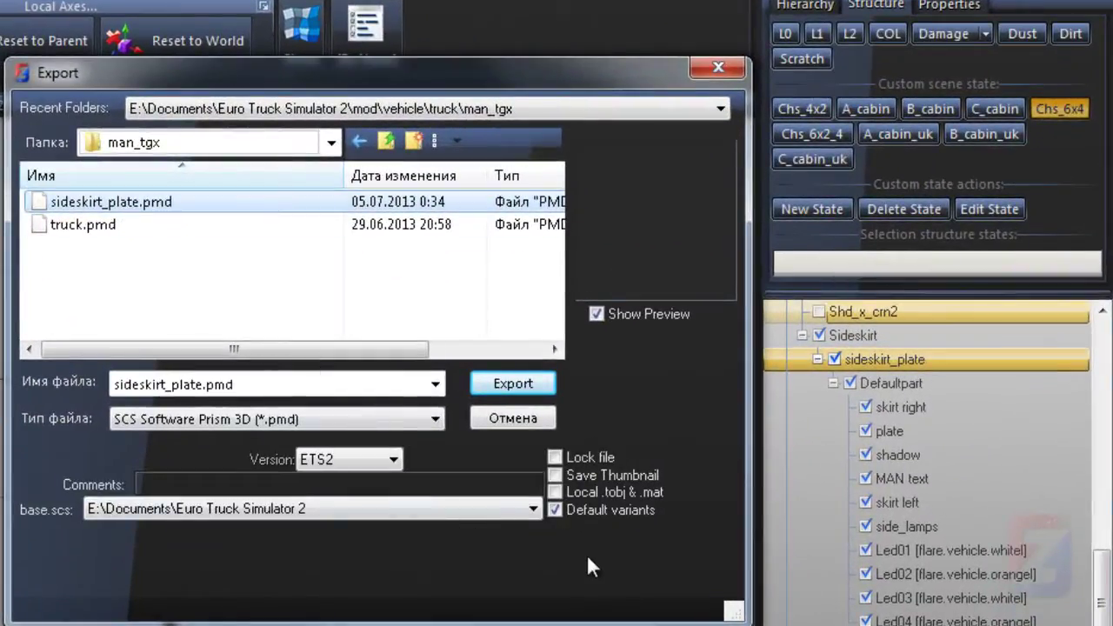
left_click(556, 510)
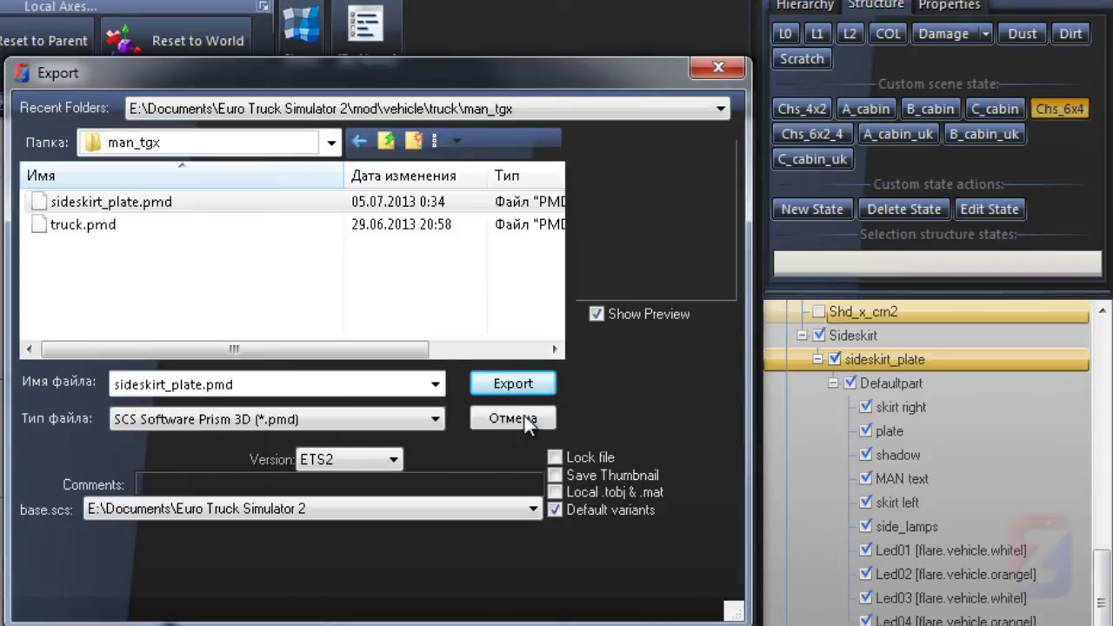
left_click(498, 387)
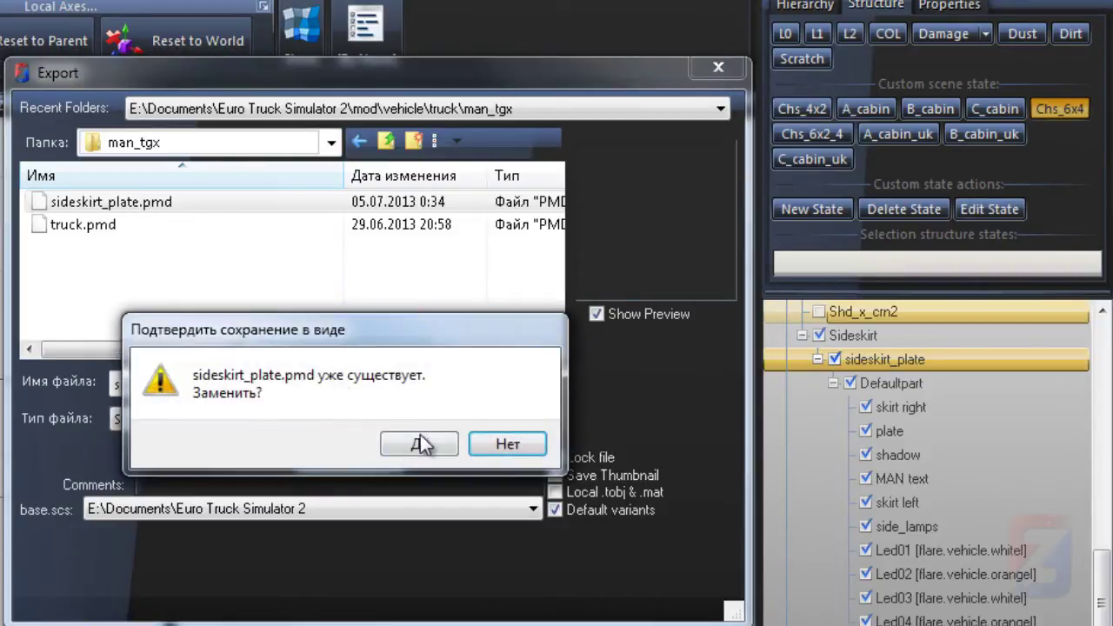
left_click(426, 445)
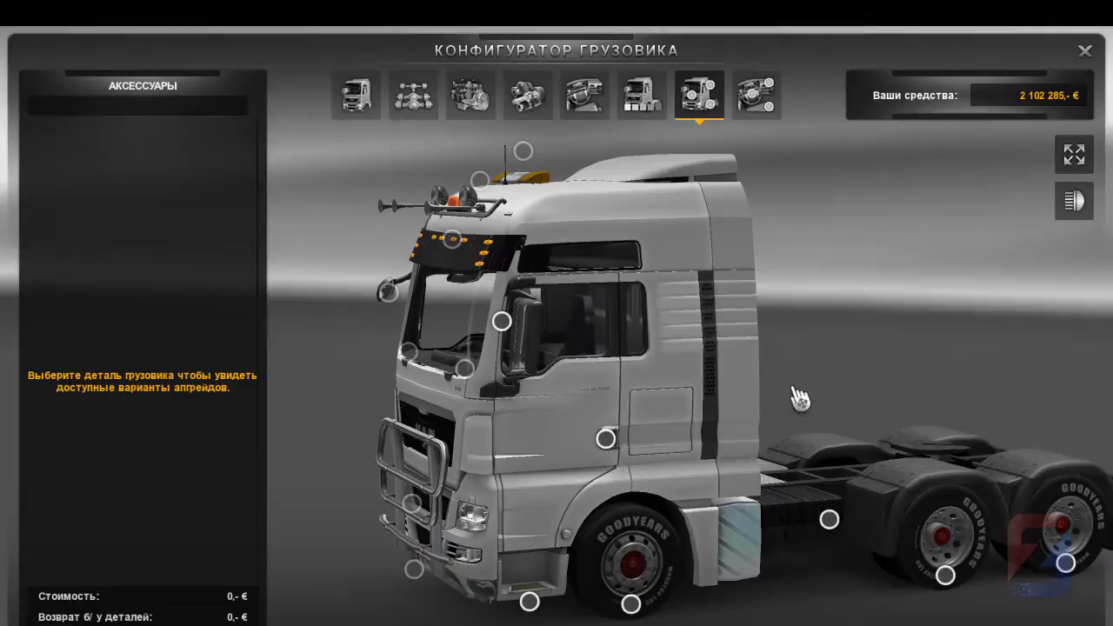
- Switch to Euro Truck Simulator 2, fit the V8-style 6x4 Mod side skirts on the truck, and check them while driving
left_click(830, 523)
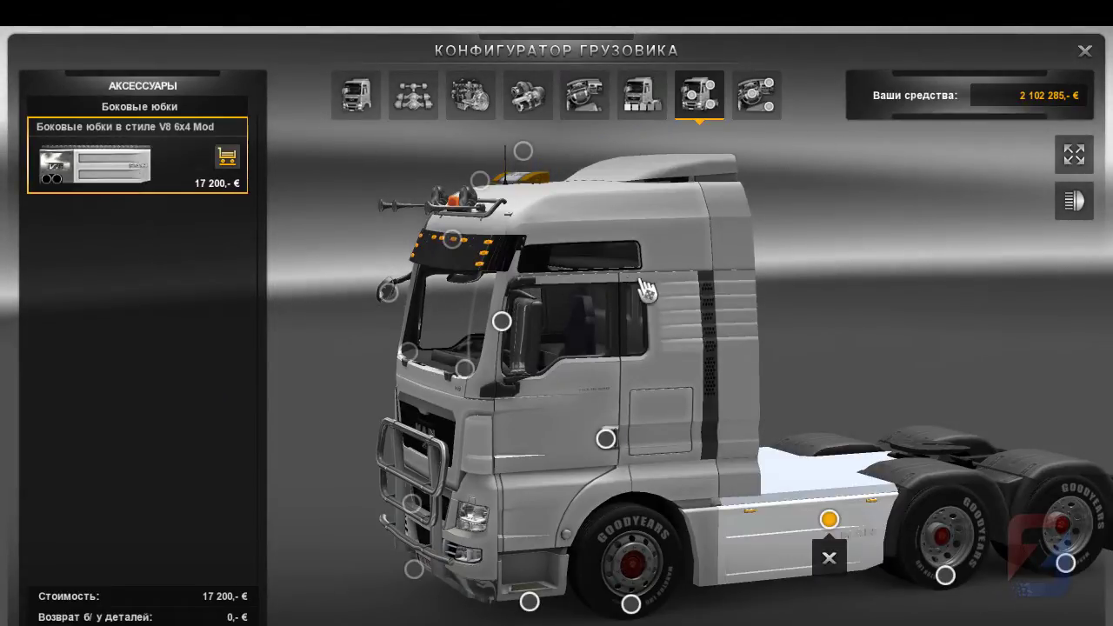
left_click_drag(755, 333, 648, 338)
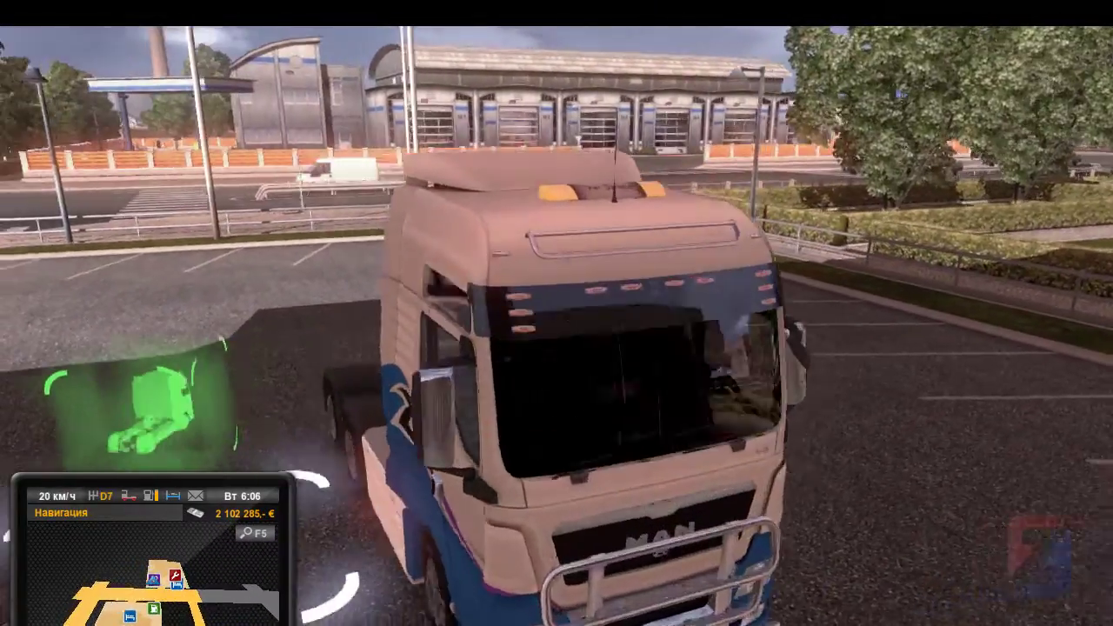
key("s")
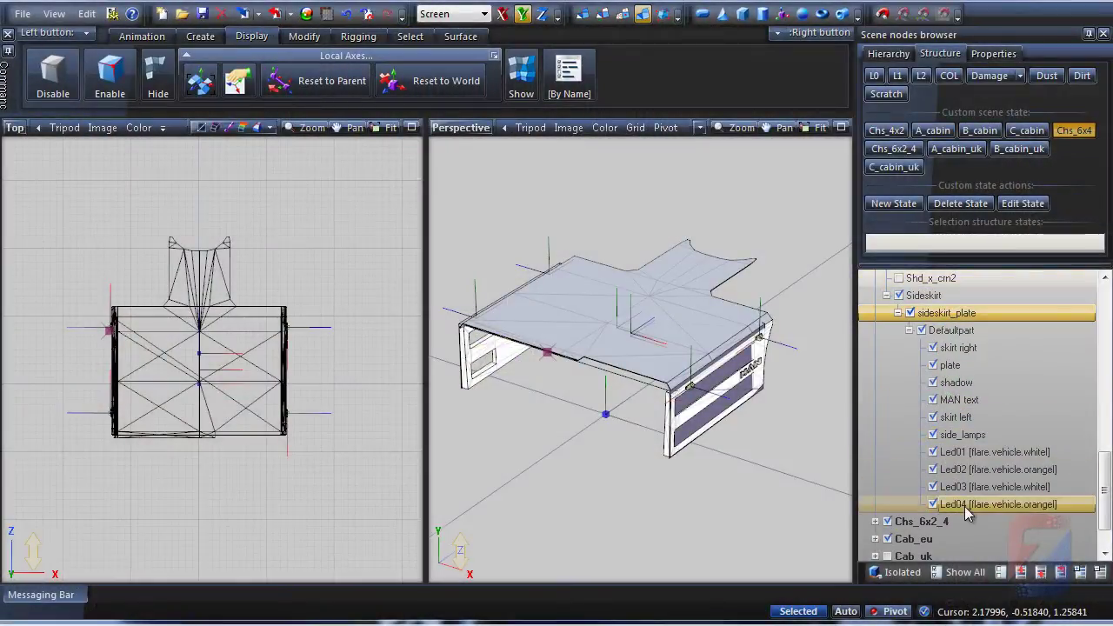
- Hide all objects under Defaultpart from skirt right to Led04 and show only the plate
left_click(967, 506)
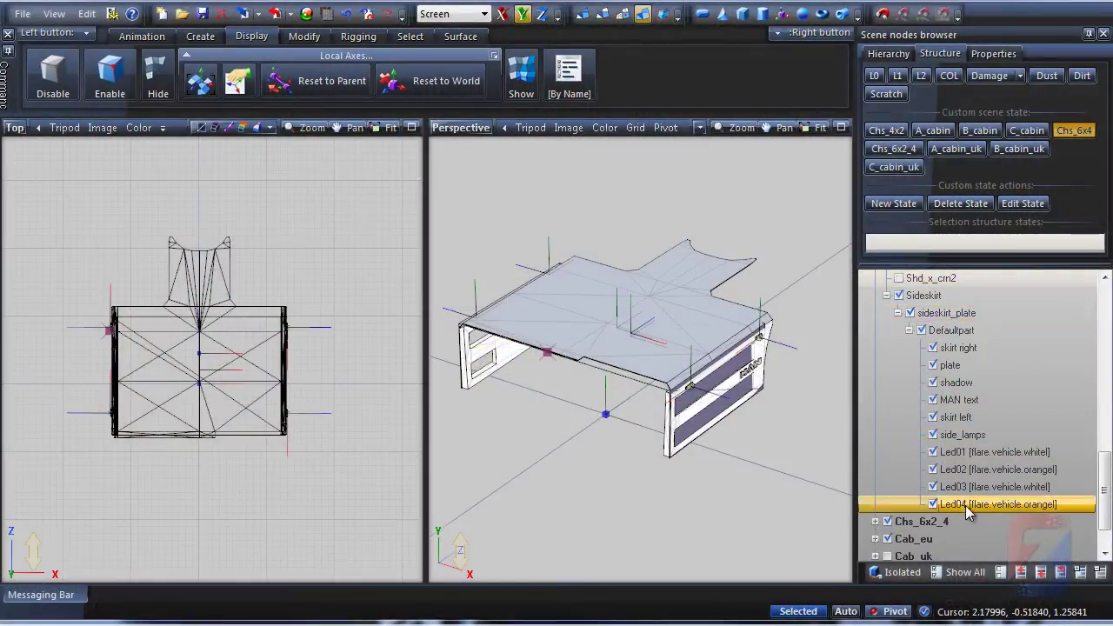
left_click(948, 349, "shift")
left_click(934, 349)
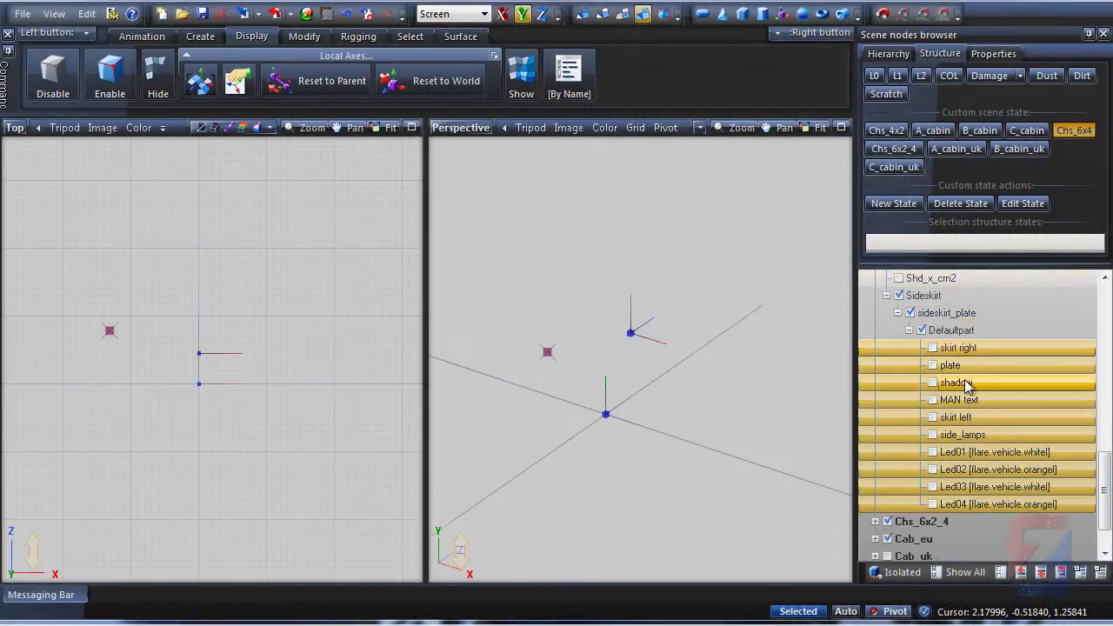
left_click(910, 369)
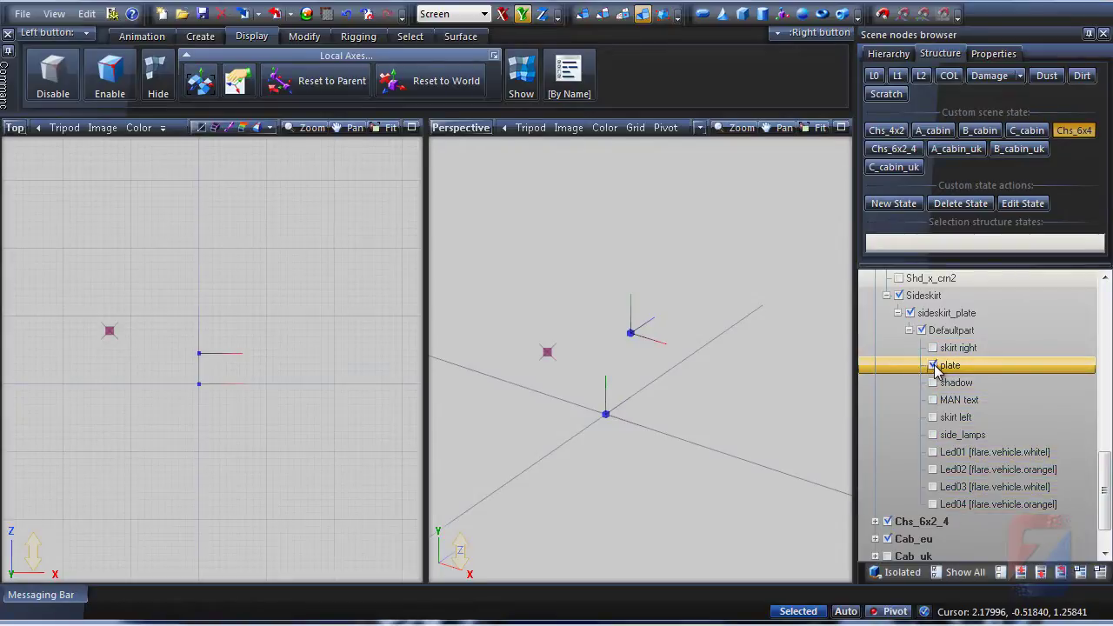
- Select all polygons of the plate and generate a new Unwrap UV mapping for them on channel 1
middle_click_drag(713, 406, 616, 410)
key("3")
left_click(666, 362)
key("ctrl+a")
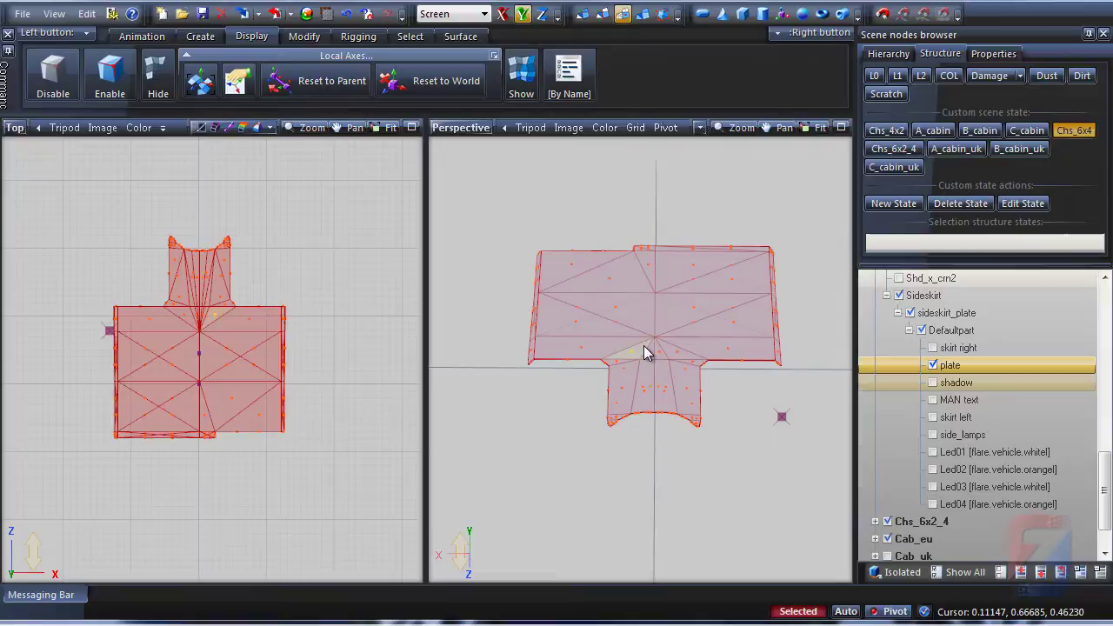
right_click(643, 352)
mouse_move(696, 377)
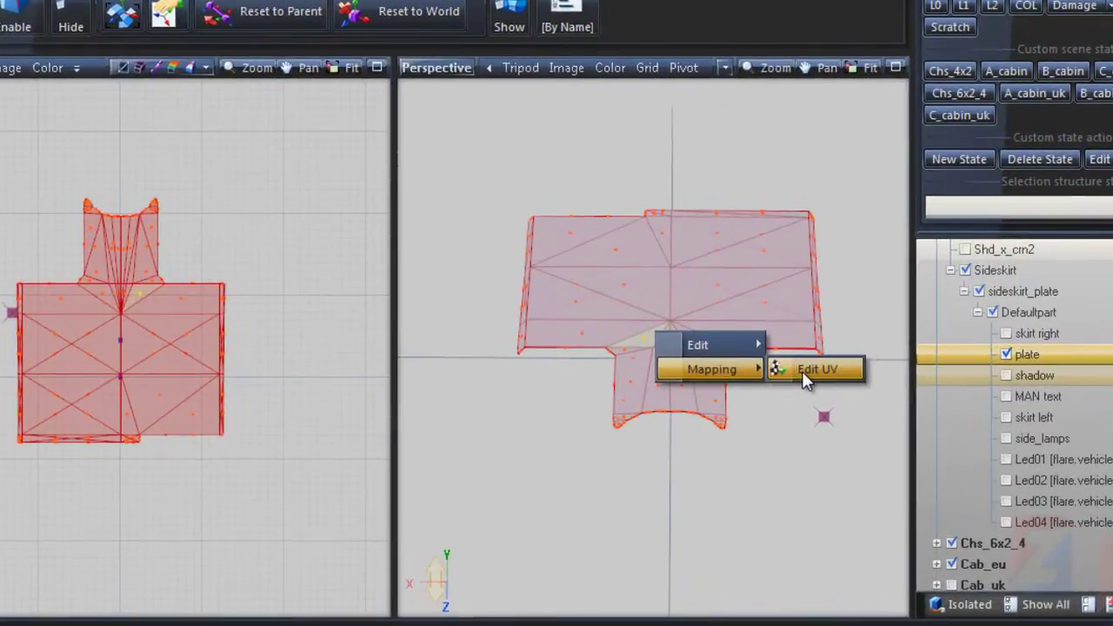
left_click(802, 371)
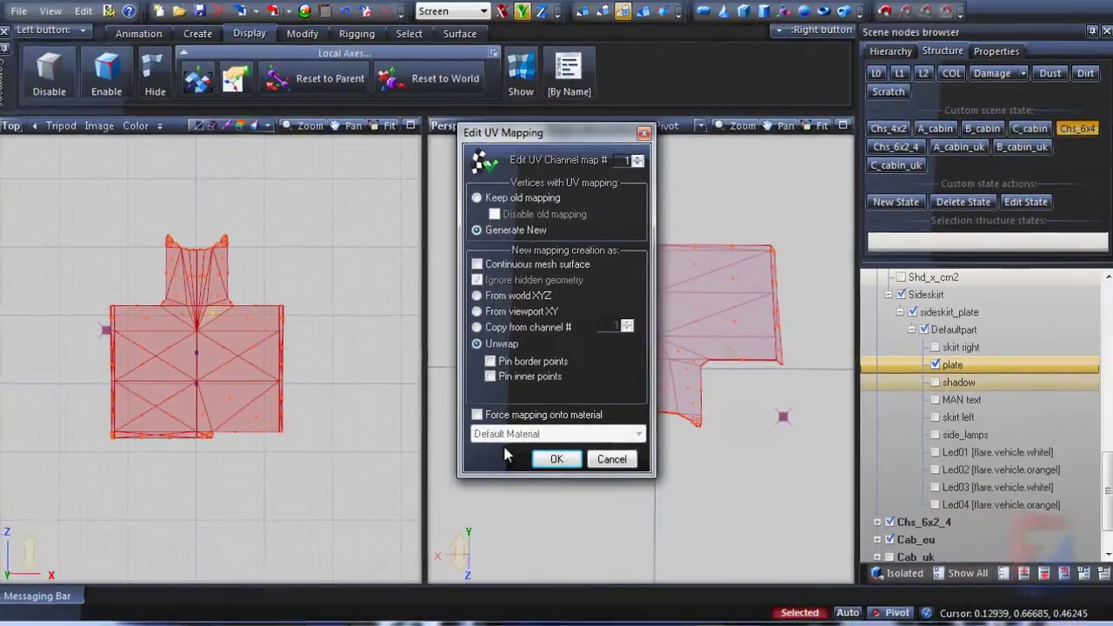
left_click(555, 459)
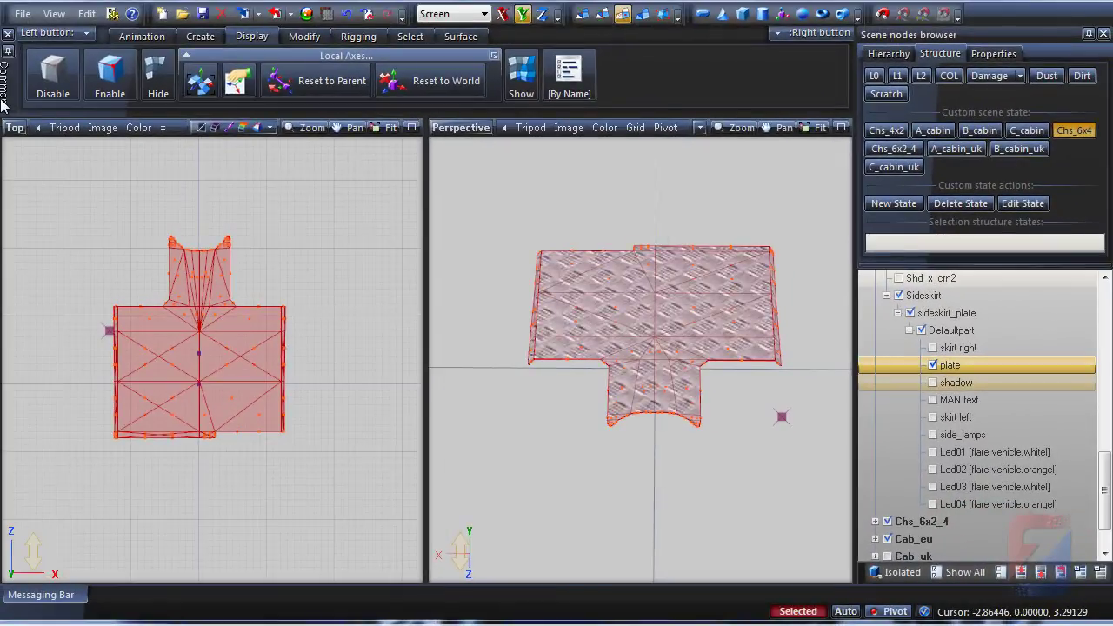
- Replace the Top view with the UV Mapper, open its material list, and check the texture pattern on the plate
left_click(16, 128)
left_click(55, 362)
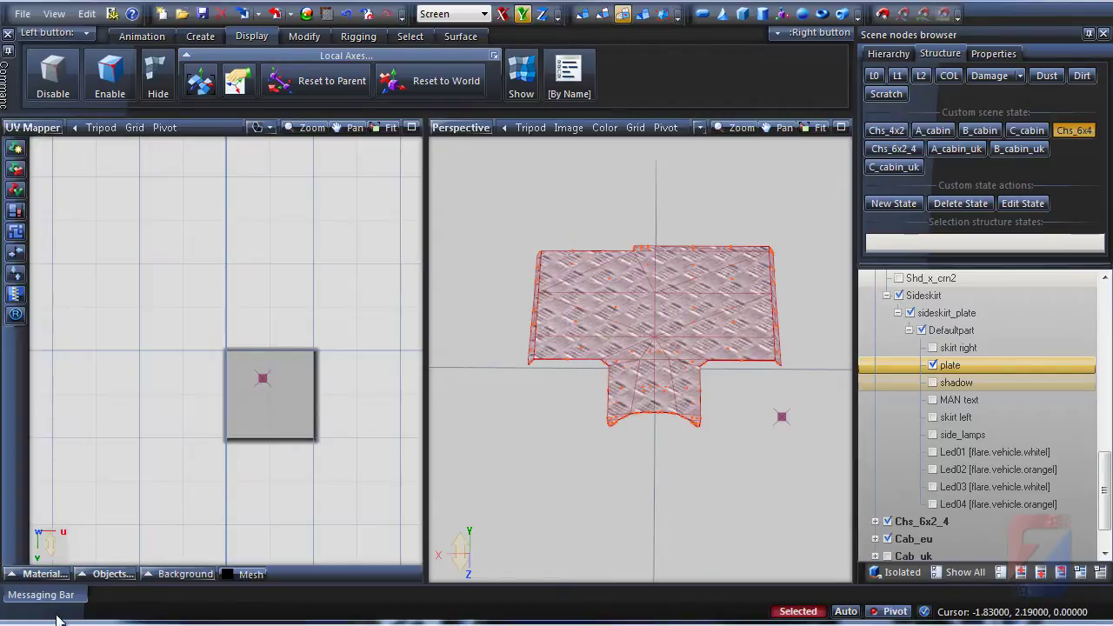
left_click(40, 574)
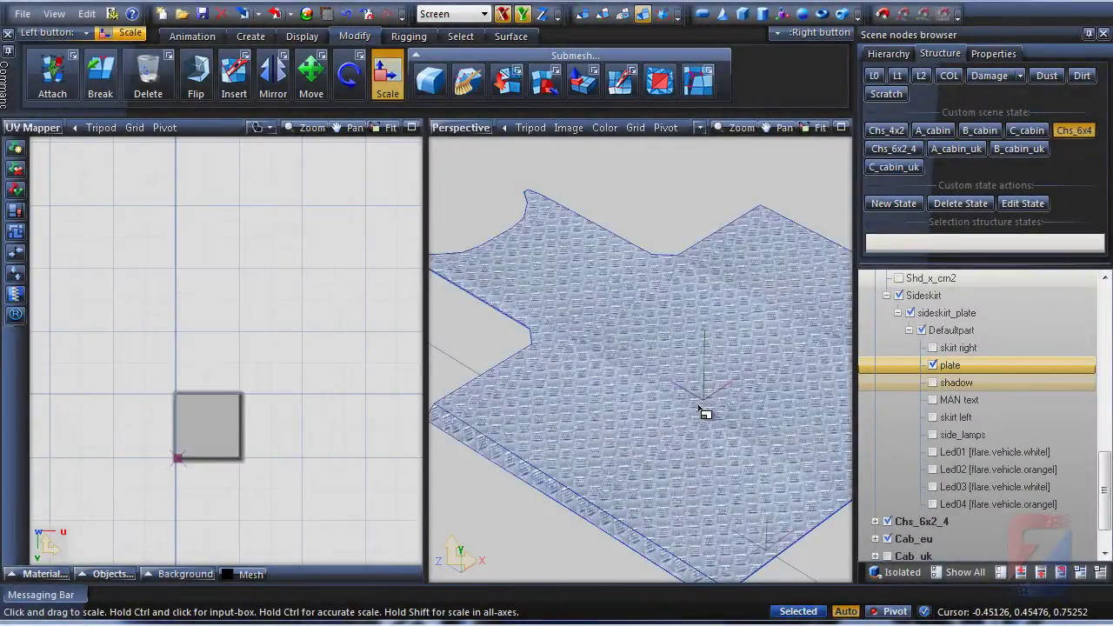
mouse_move(644, 399)
middle_mouse_down()
mouse_move(606, 378)
mouse_move(628, 380)
mouse_move(638, 343)
mouse_move(627, 407)
middle_mouse_up()
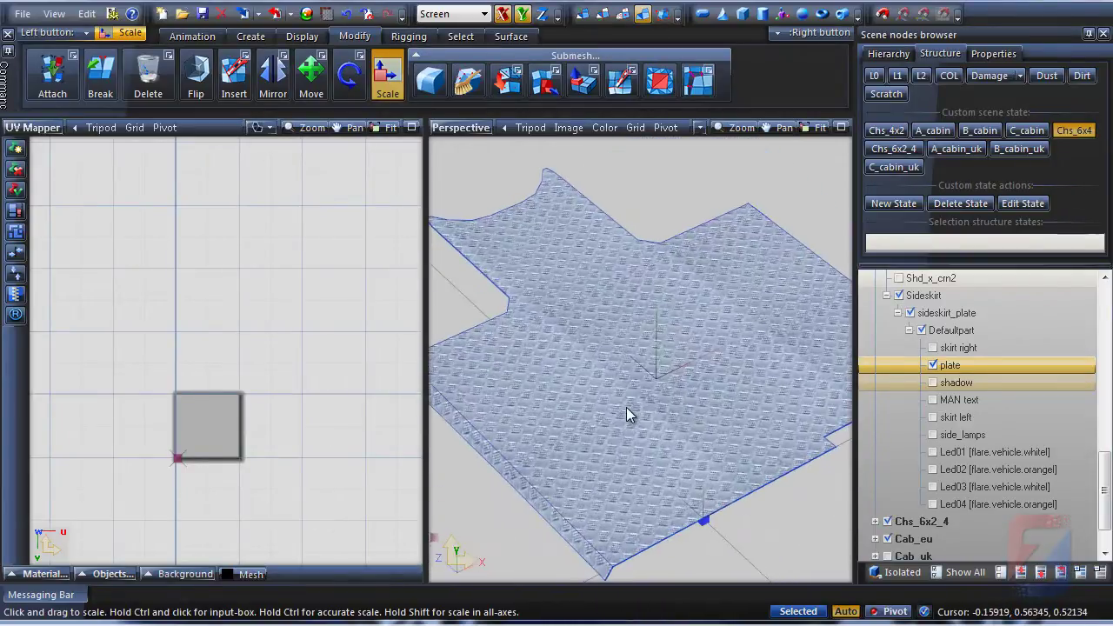
- Hide the plate, show skirt right instead, and leave the Scale tool
left_click(933, 366)
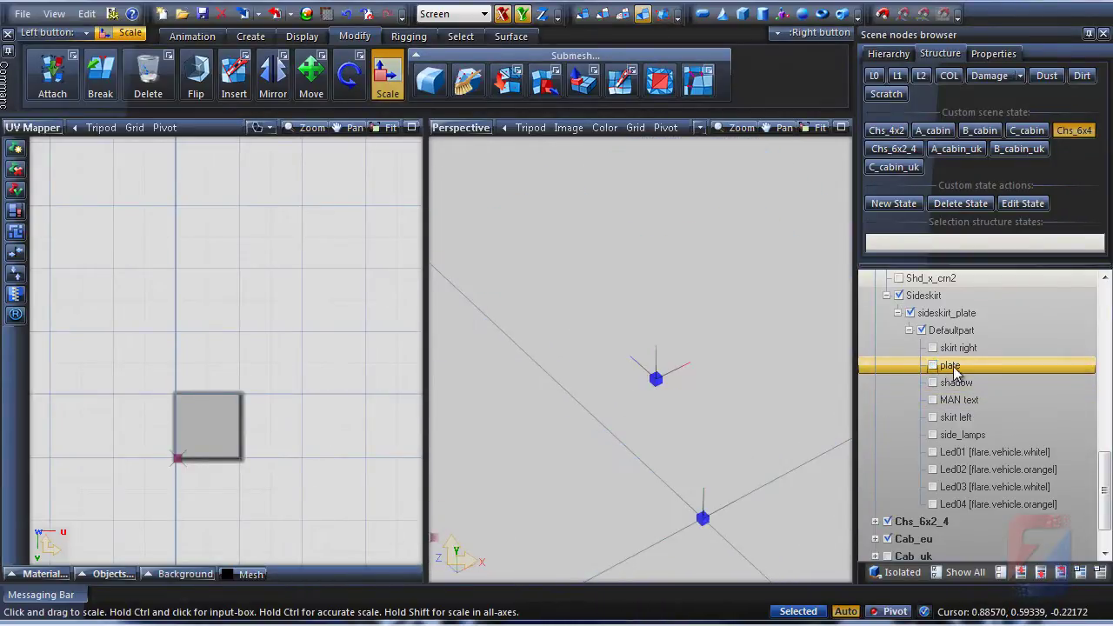
left_click(933, 348)
middle_click_drag(631, 403, 612, 325)
left_click(388, 78)
left_click(631, 398)
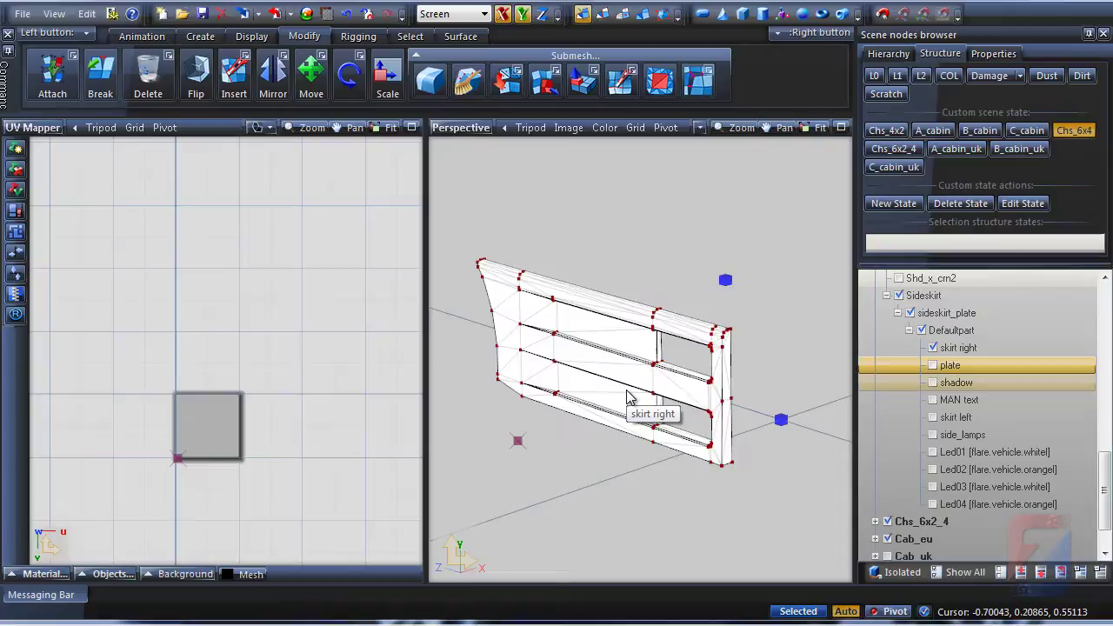
- Generate a new Unwrap UV mapping for the whole skirt right object on channel 1
key("4")
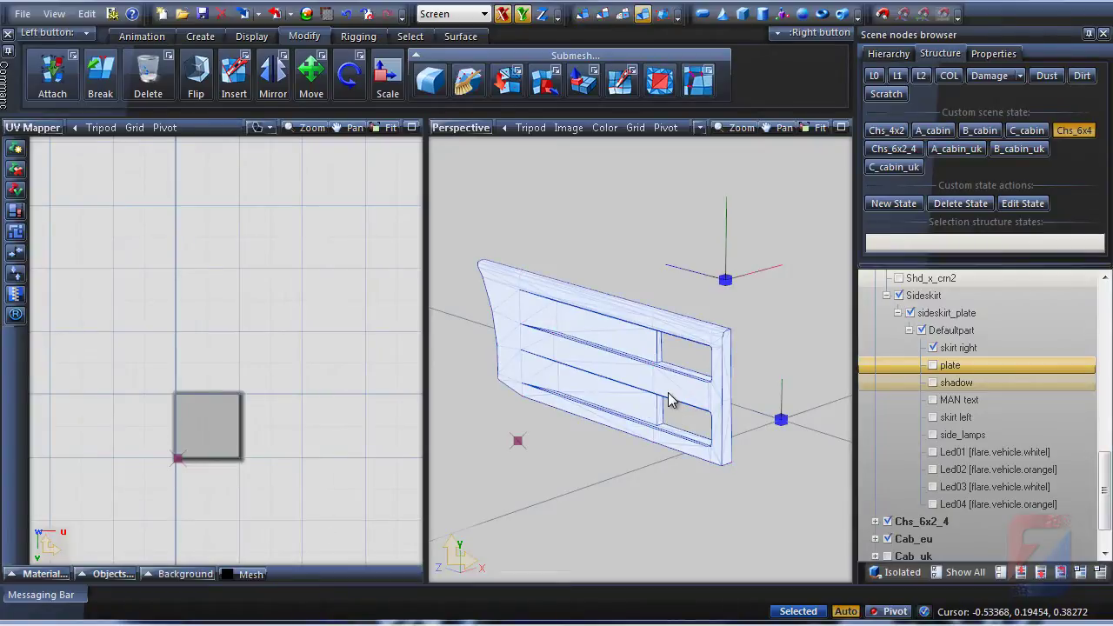
right_click(670, 399)
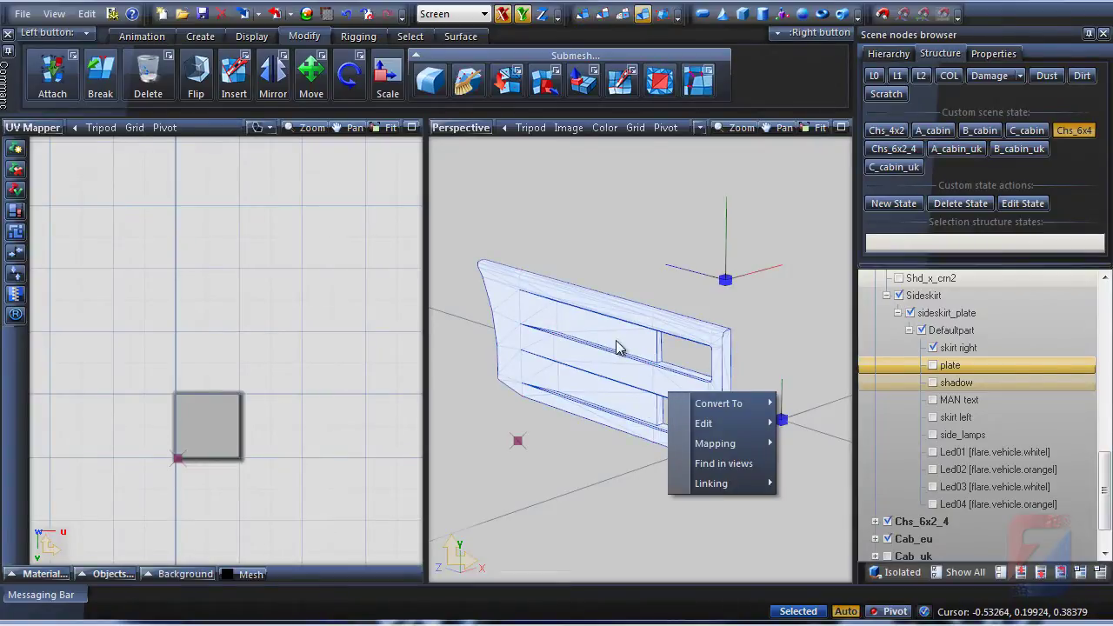
mouse_move(735, 444)
left_click(805, 441)
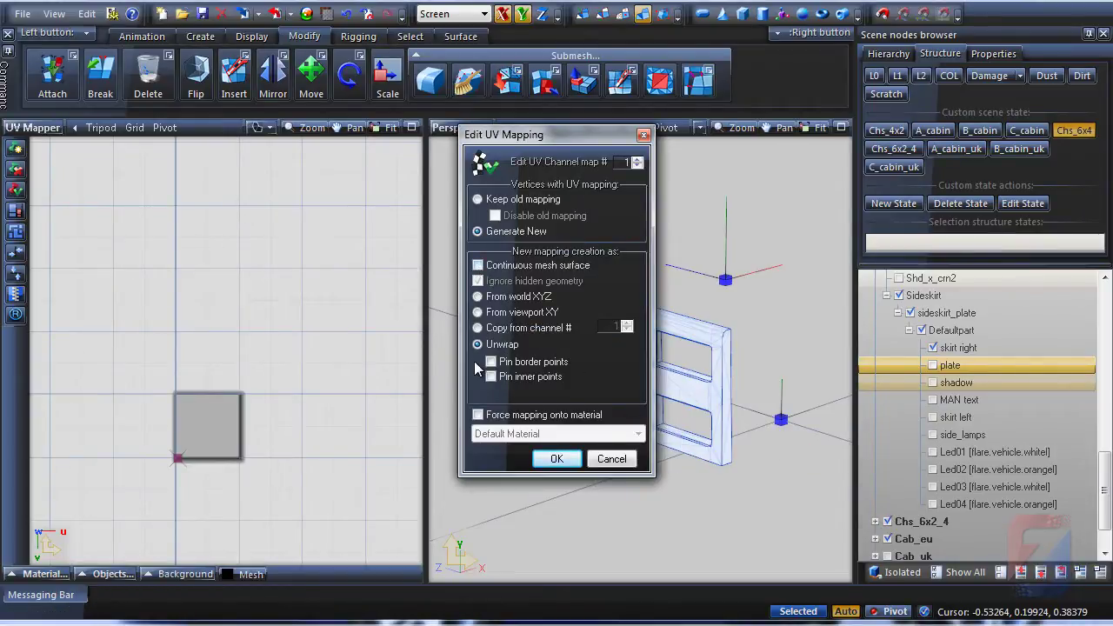
left_click(557, 459)
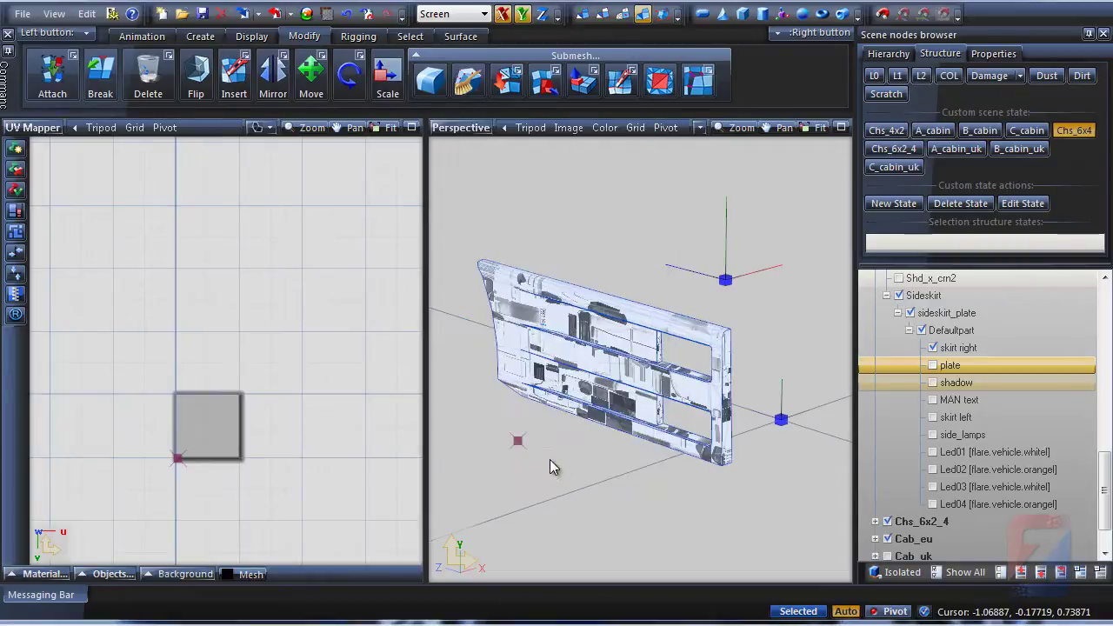
- Load the skirtpaint material's UV#1 color.dds map in the UV Mapper and maximize the UV view
middle_click_drag(252, 462, 267, 452)
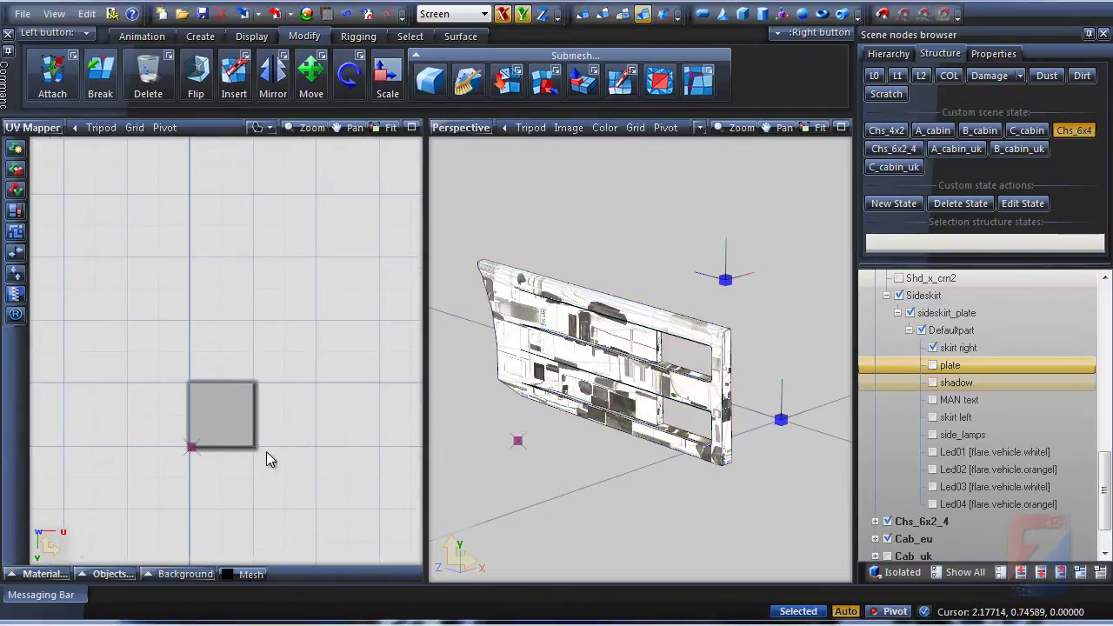
left_click(17, 576)
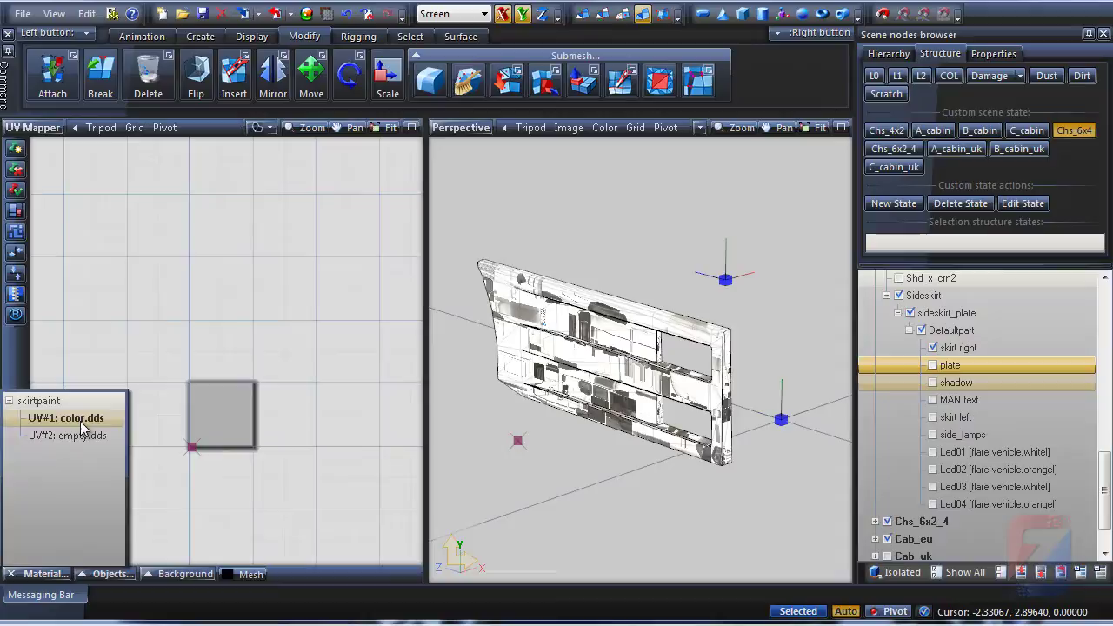
left_click(82, 423)
scroll(251, 442, "up", 3)
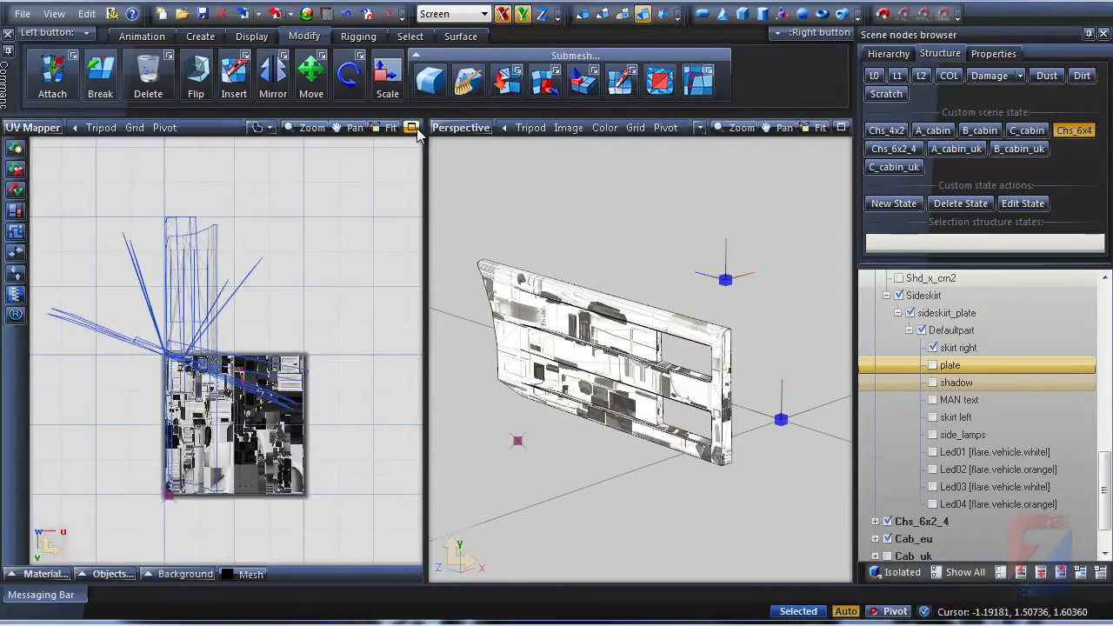
left_click(411, 128)
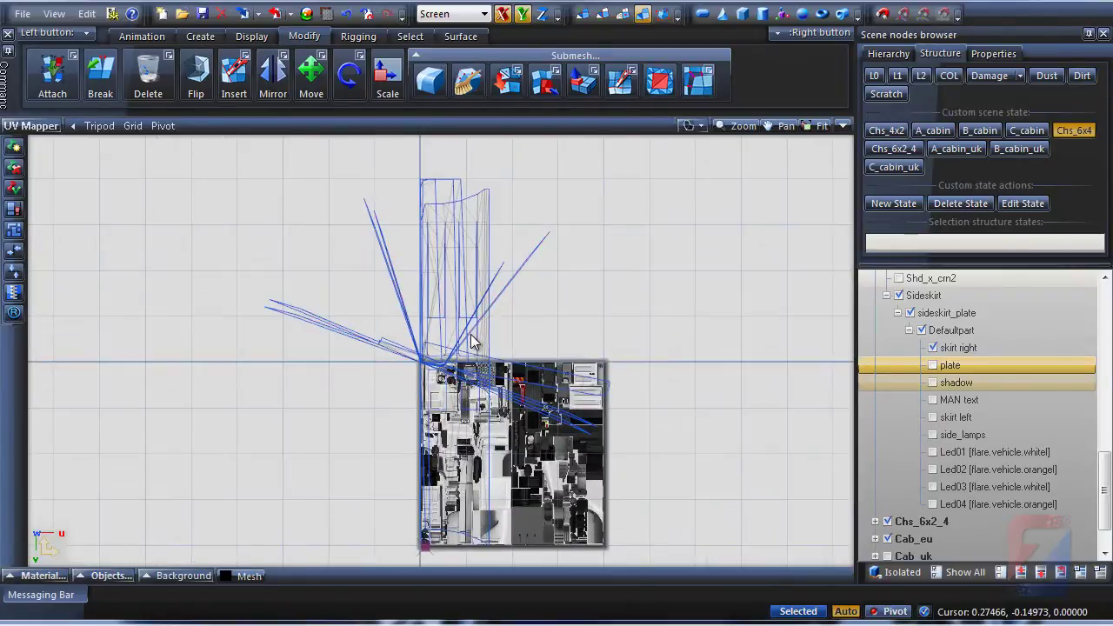
- Move skirt right's overlapping panel UV islands off the texture and spread them out beside it
key("m")
middle_click_drag(494, 260, 522, 274)
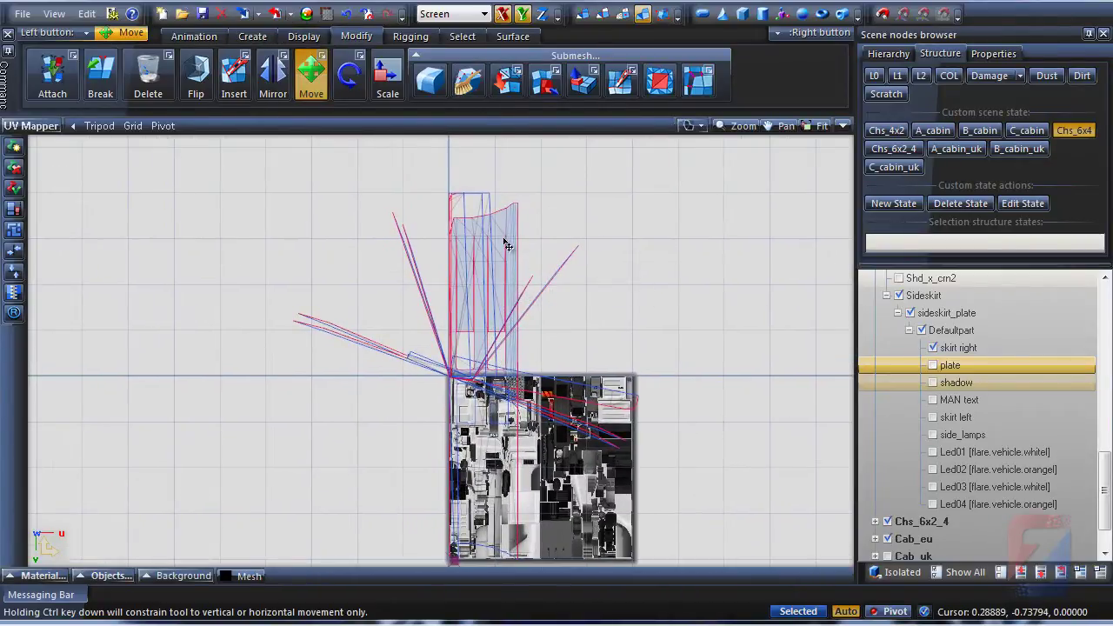
left_click_drag(508, 237, 247, 235)
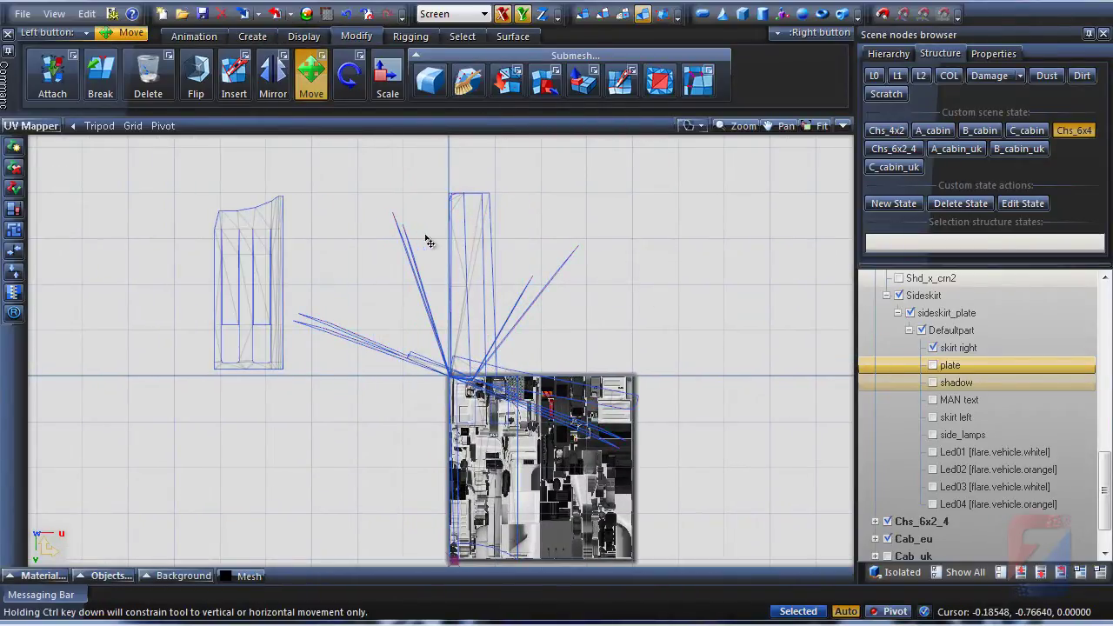
left_click_drag(464, 241, 143, 311)
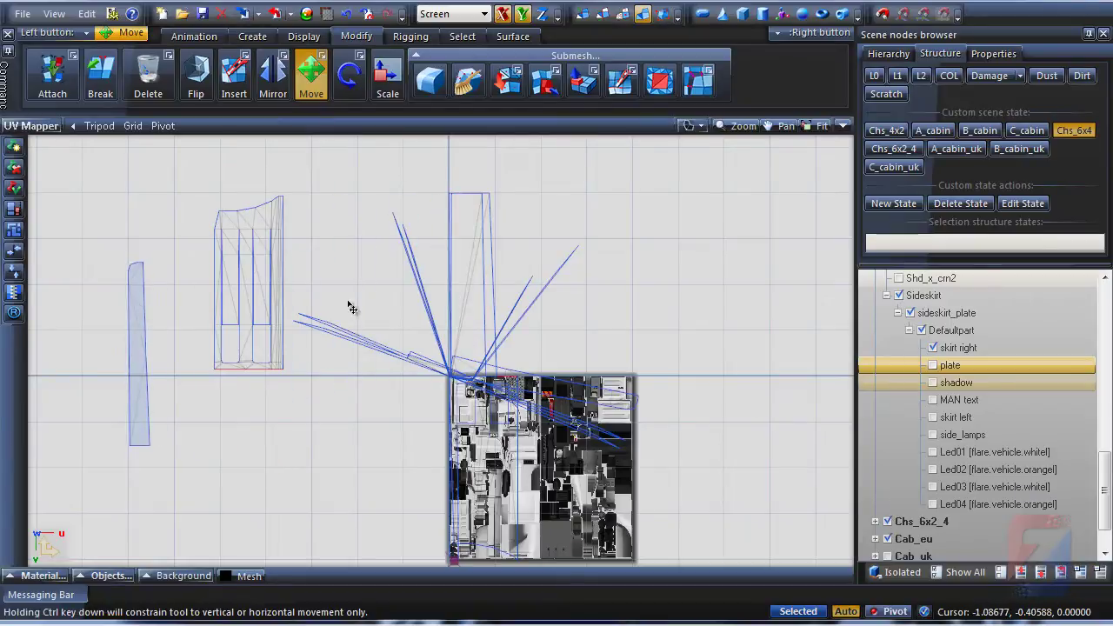
left_click(500, 444)
left_click_drag(502, 459, 348, 280)
left_click(429, 376)
left_click_drag(427, 366, 474, 315)
- Pin the lower corners of both slots in the slotted panel's UV island of skirt right
middle_click_drag(433, 452, 500, 528)
scroll(315, 387, "up", 5)
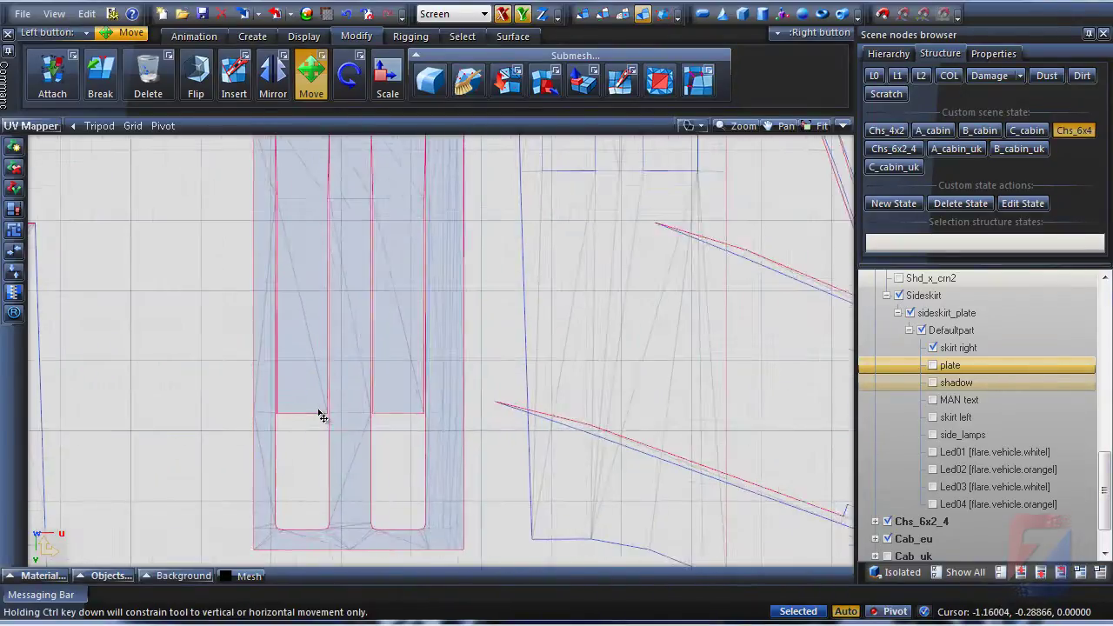
scroll(319, 418, "down", 2)
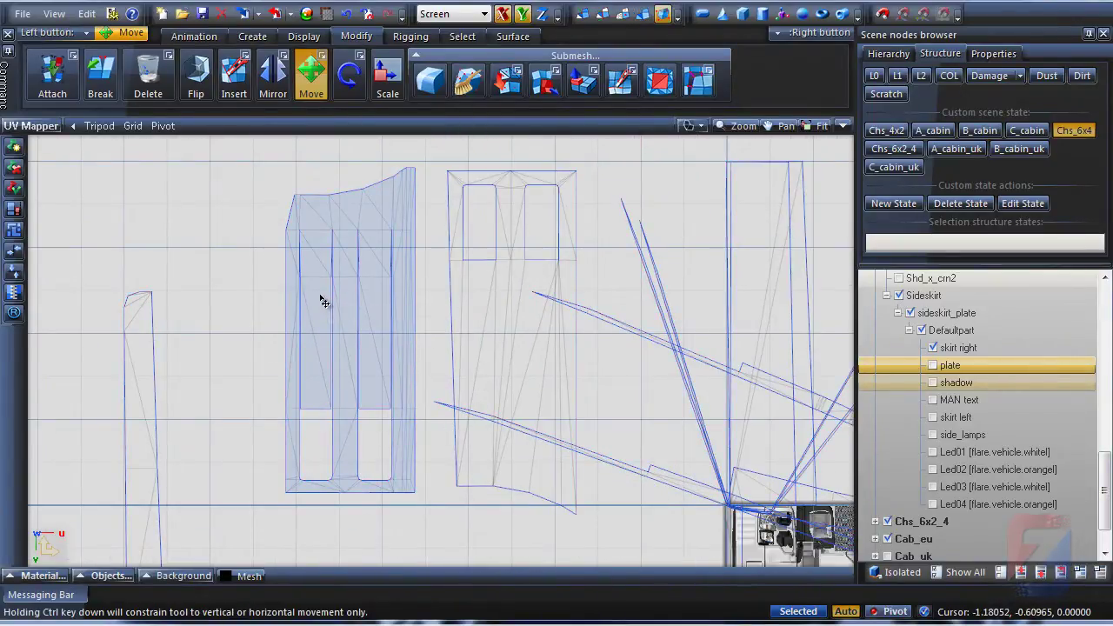
left_click(323, 297)
scroll(314, 440, "up", 2)
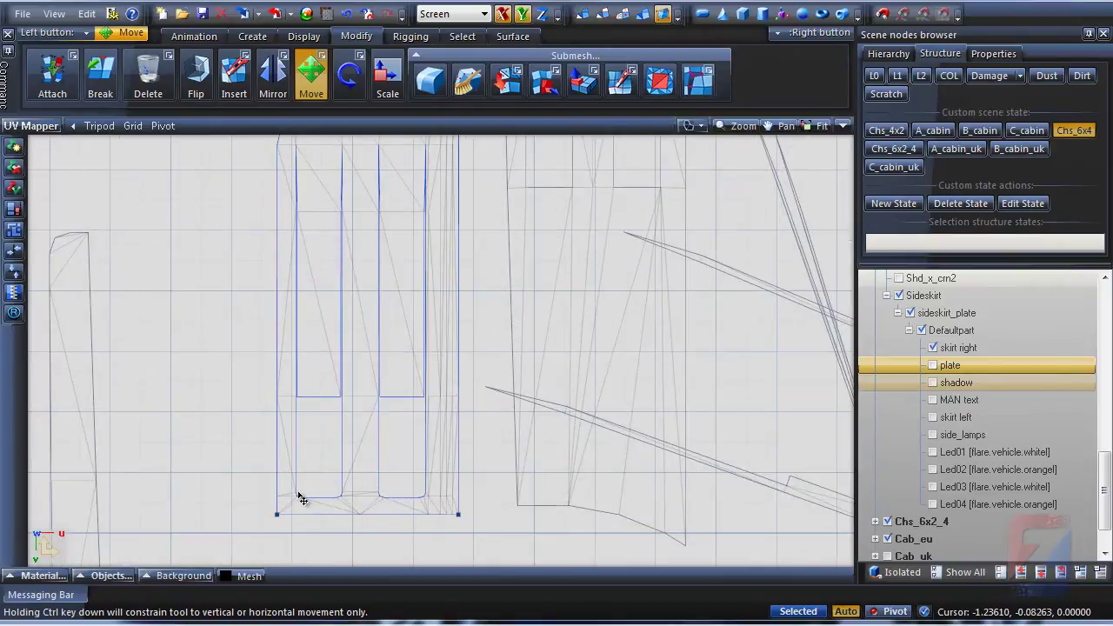
scroll(299, 498, "up", 3)
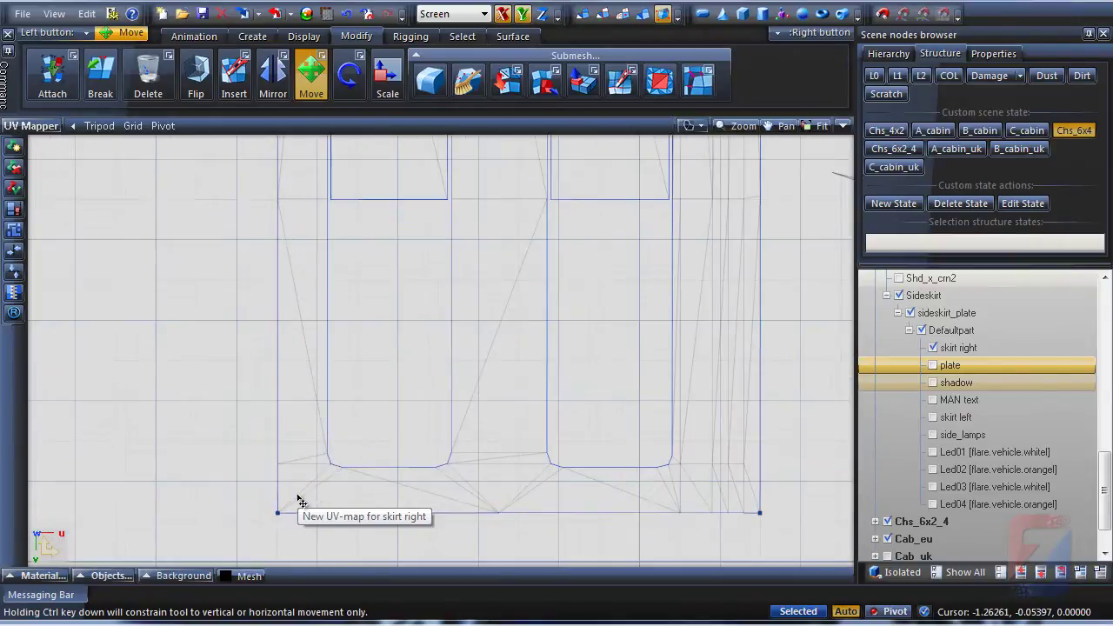
left_click(334, 464)
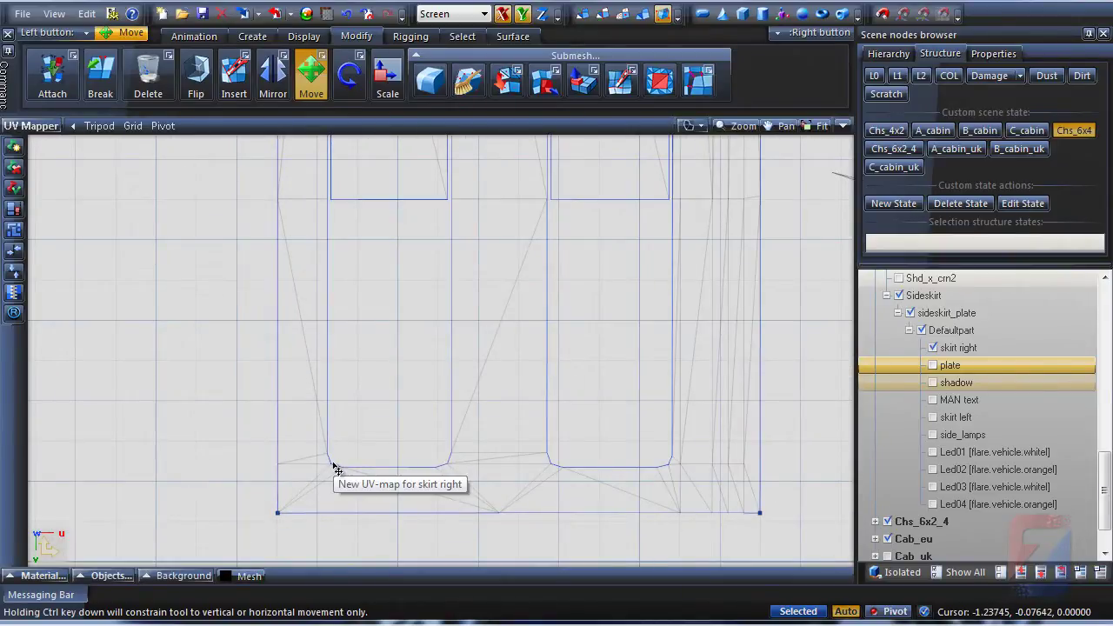
left_click(563, 469)
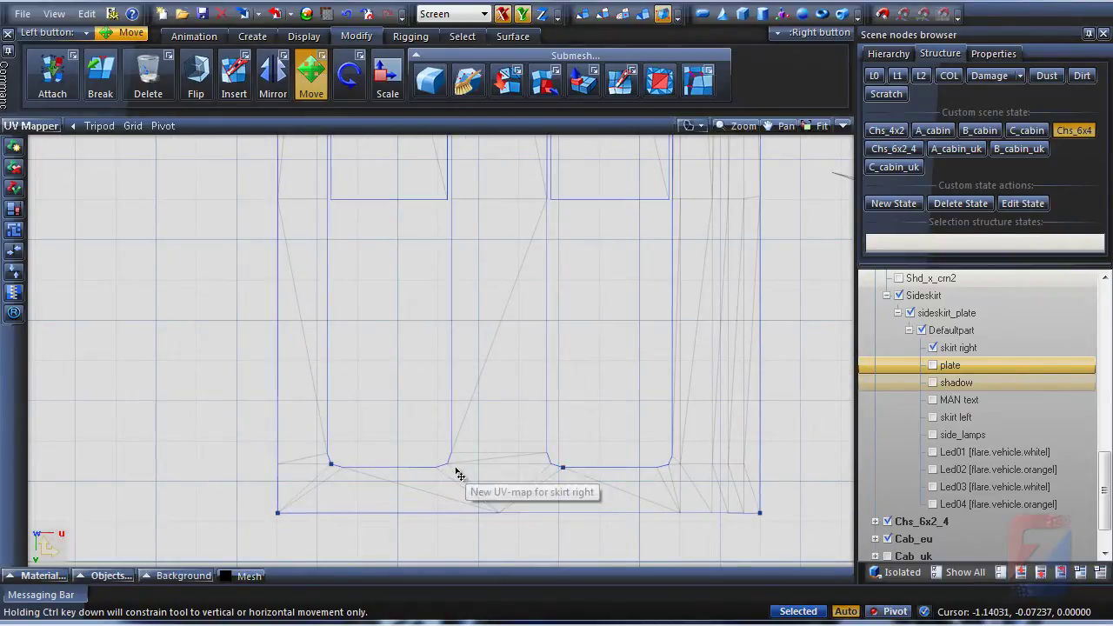
left_click(668, 466)
- Pin the four upper corners of the two slots in the slotted panel's UV island
middle_click_drag(476, 411, 472, 561)
middle_click_drag(380, 301, 379, 479)
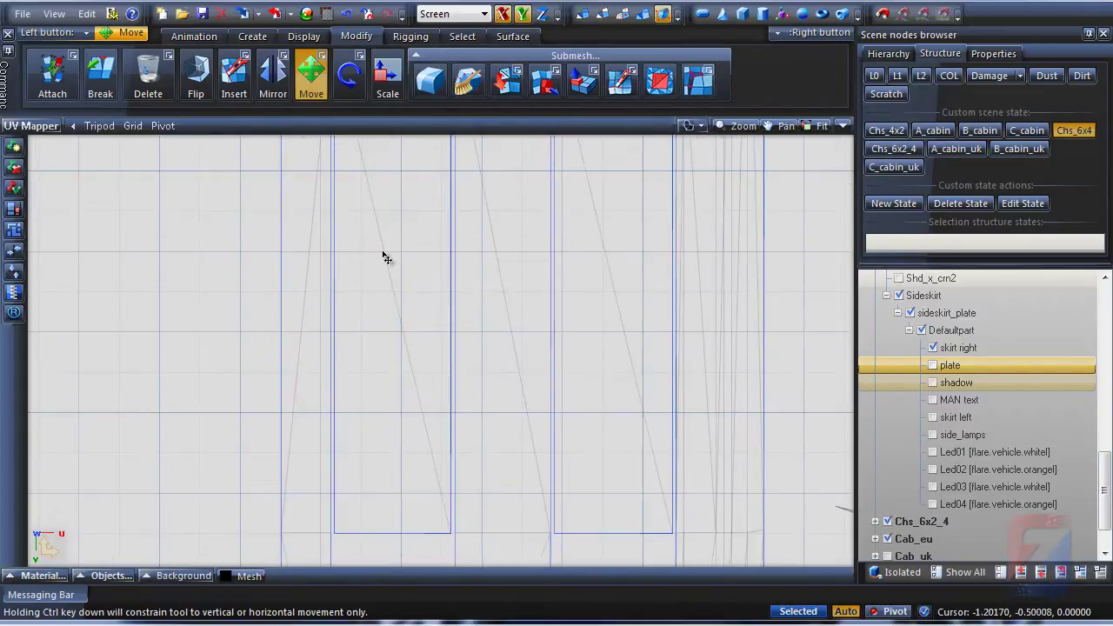
middle_click_drag(383, 251, 370, 462)
middle_click_drag(346, 256, 359, 419)
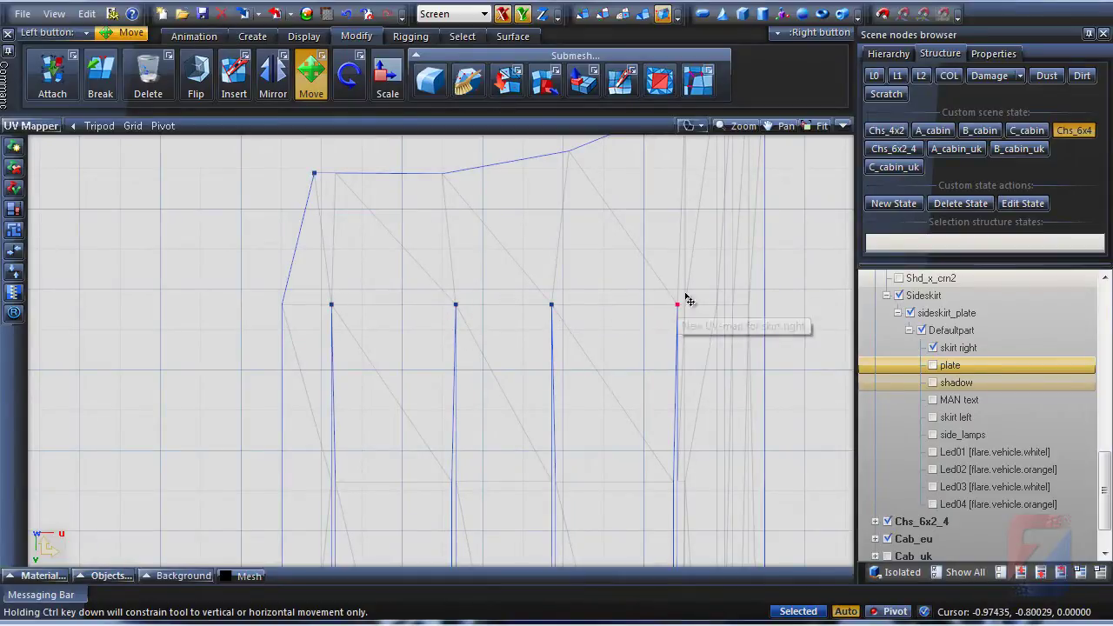
middle_click_drag(687, 299, 572, 346)
middle_click_drag(593, 390, 592, 221)
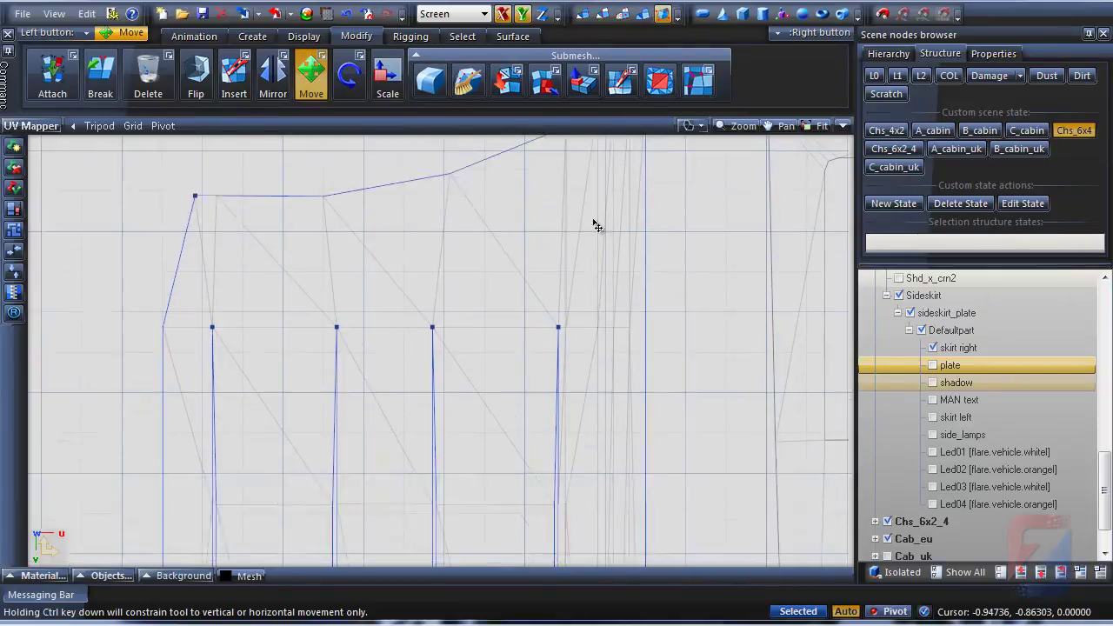
- Pin the lower left corners of the two flaps inside the panel's slots
scroll(582, 319, "down", 3)
middle_click_drag(488, 506, 467, 389)
scroll(399, 446, "up", 2)
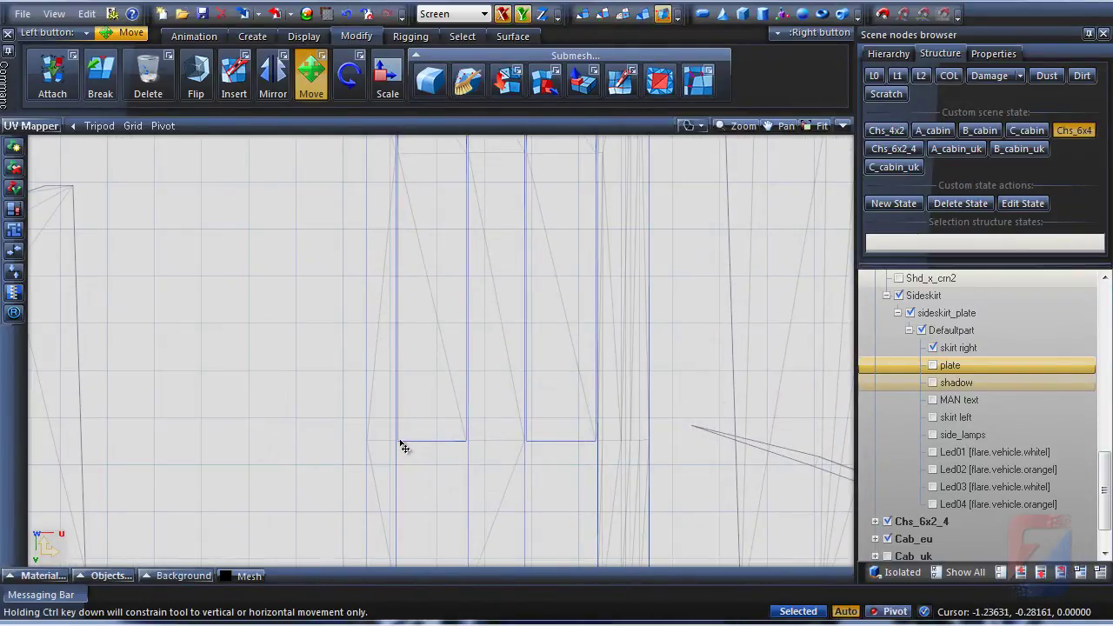
key("ctrl+s")
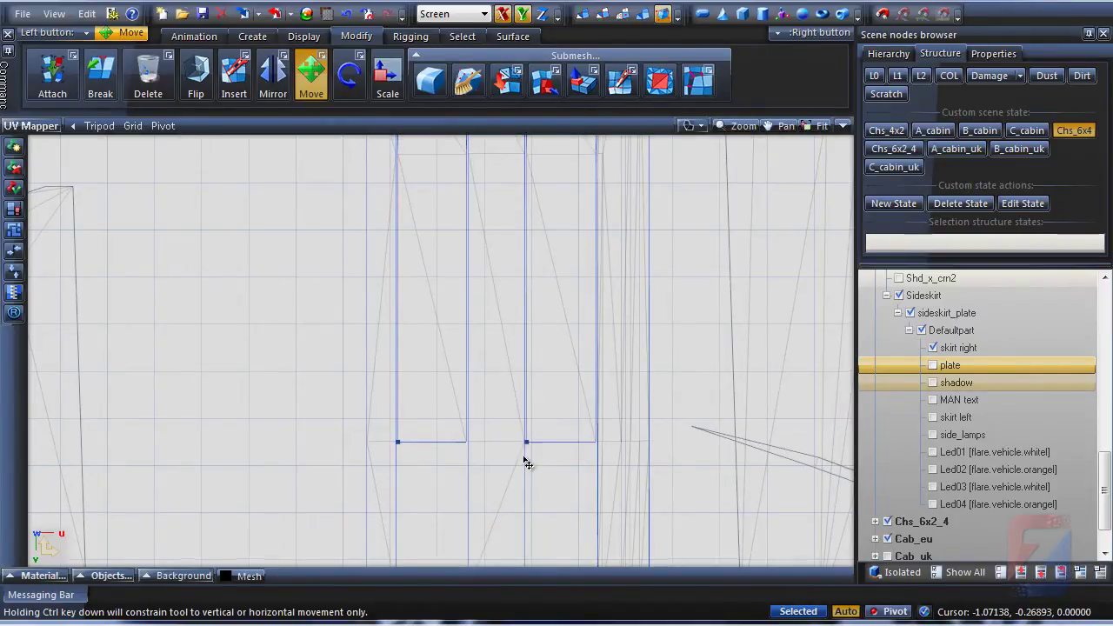
scroll(524, 446, "up", 4)
scroll(528, 453, "down", 1)
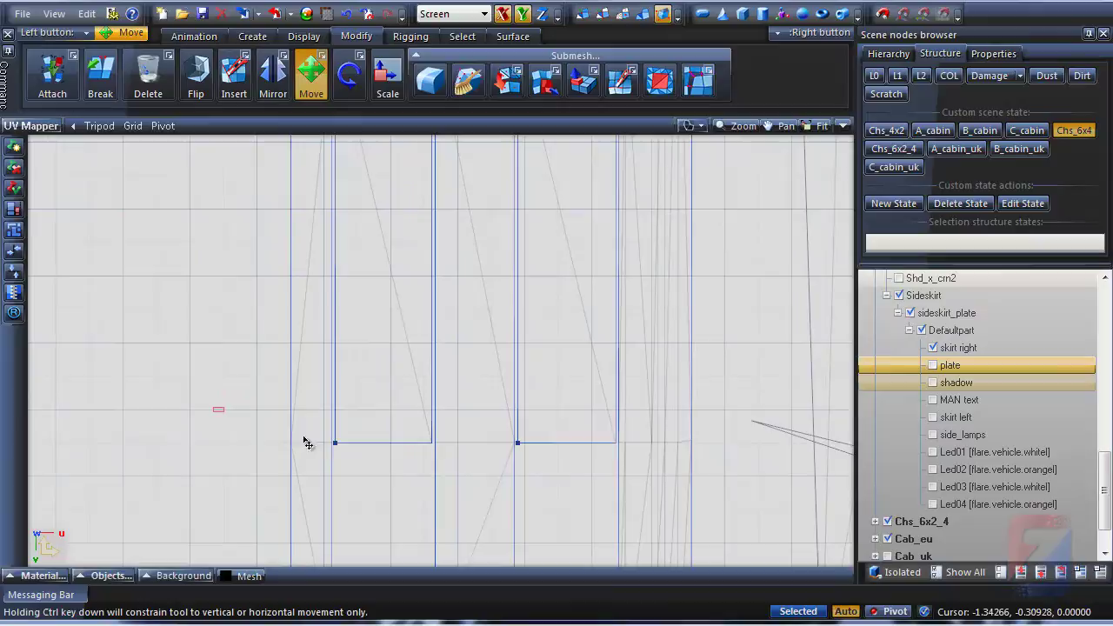
- Pin the flaps' lower right corners and move both flaps' lower corners horizontally inward to narrow their ends
left_click_drag(307, 444, 534, 476)
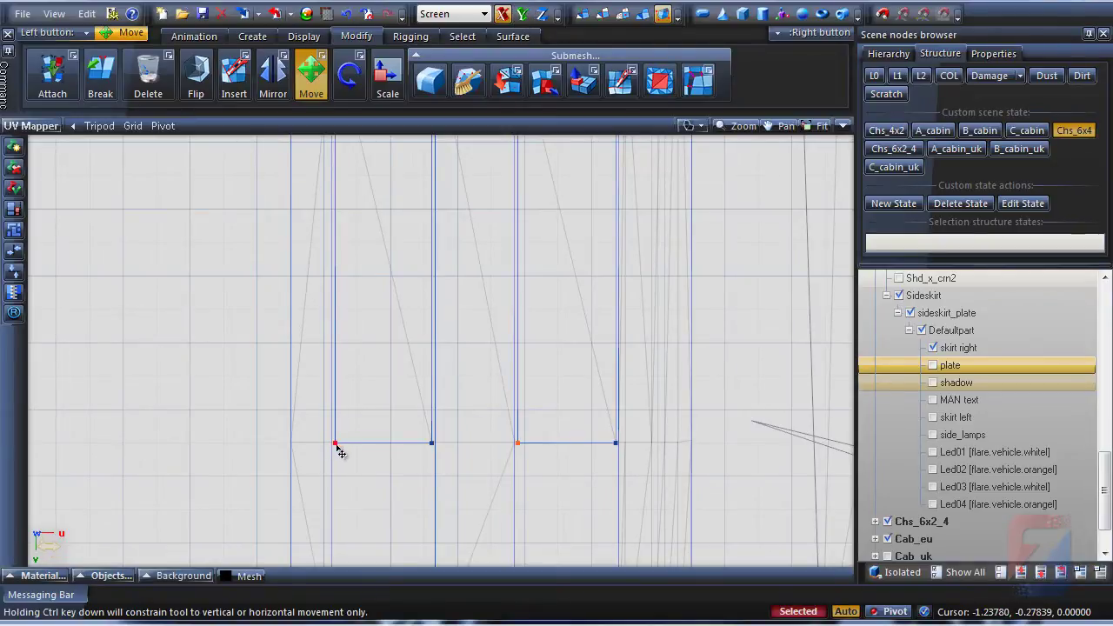
left_click_drag(340, 452, 360, 452)
left_click_drag(665, 486, 557, 411)
left_click_drag(449, 457, 415, 450)
scroll(413, 419, "down", 1)
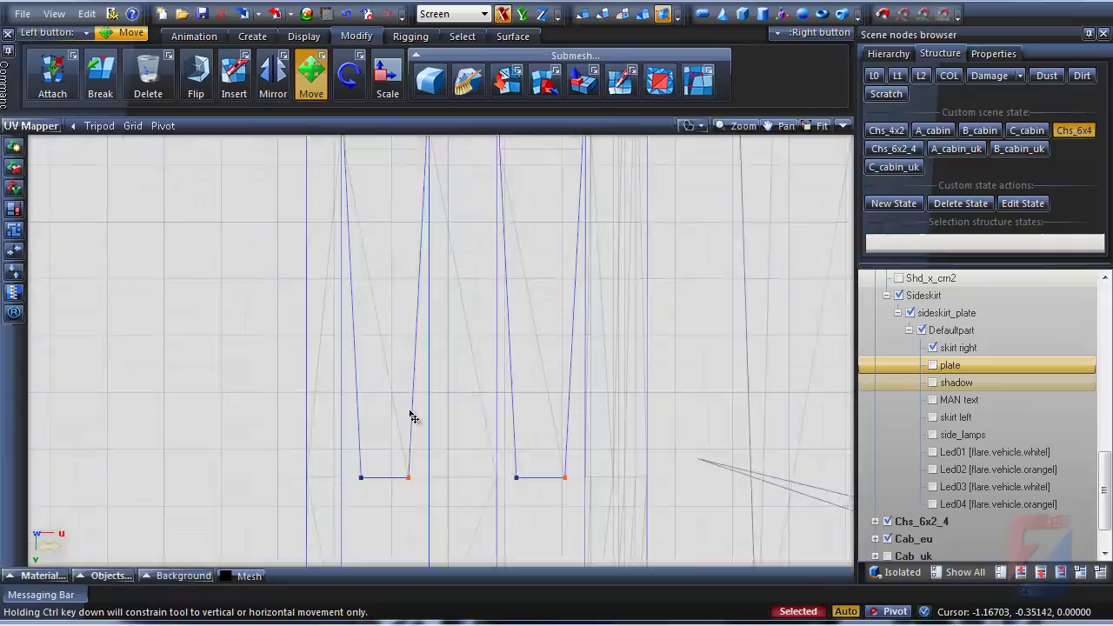
scroll(414, 409, "down", 3)
scroll(426, 387, "up", 3)
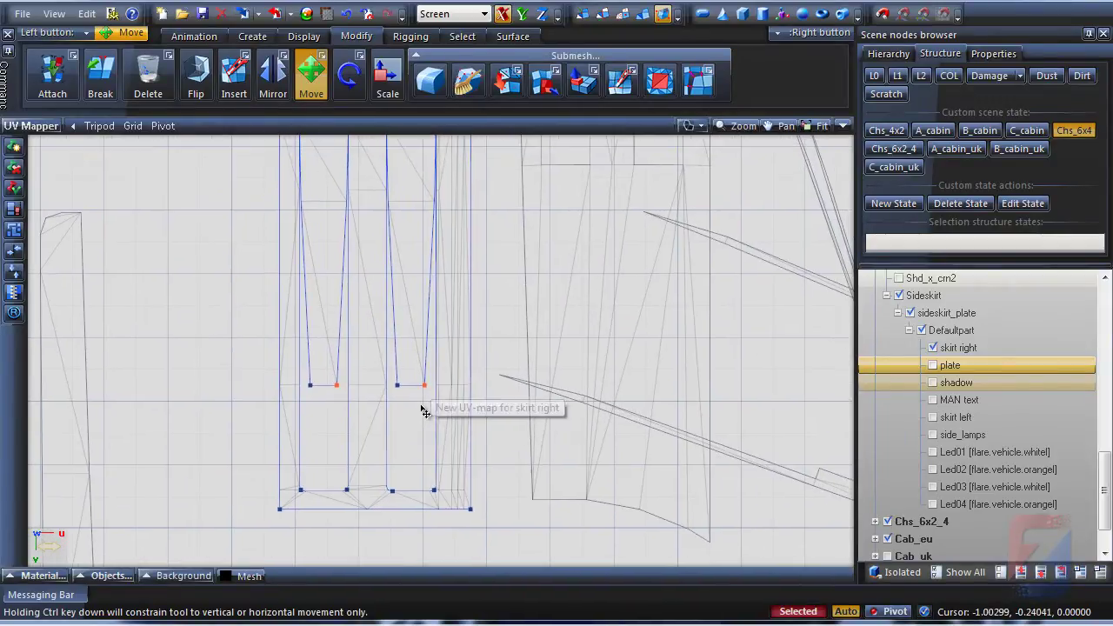
- Select the slotted panel's UV island as a whole and commit its parametric UV chart to editable mesh
key("space")
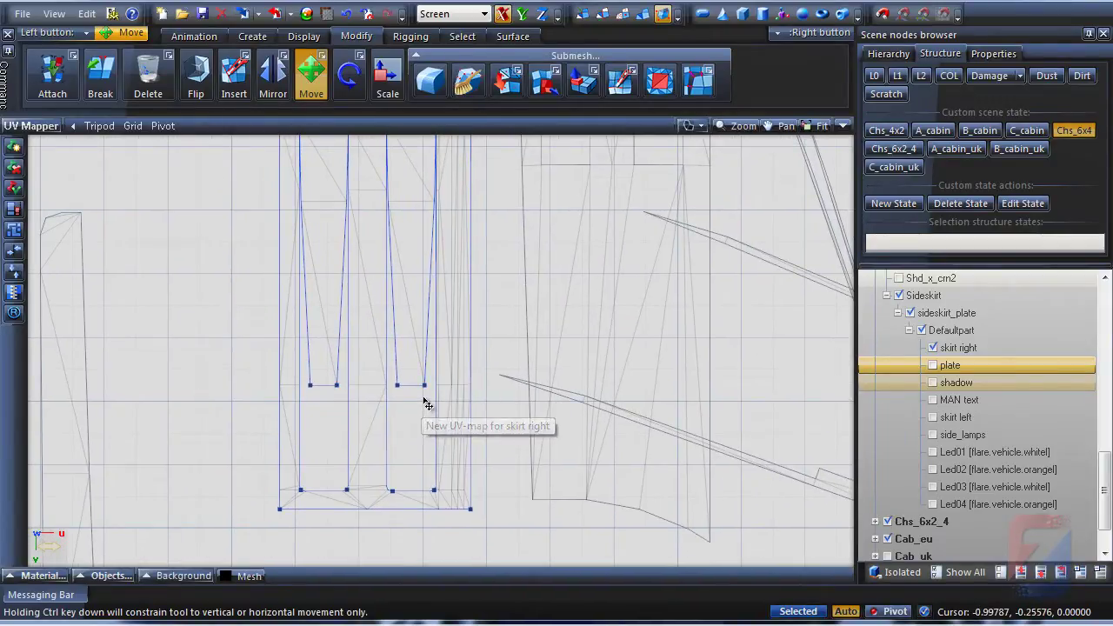
middle_click_drag(224, 297, 214, 342)
key("4")
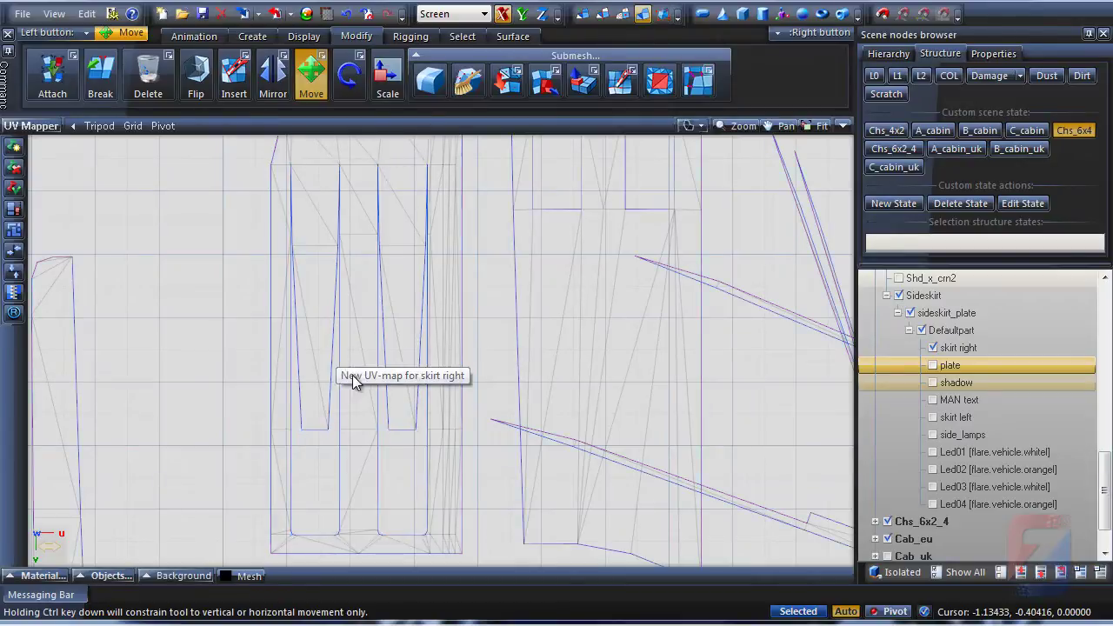
left_click(365, 375)
key("space")
middle_click_drag(365, 375, 330, 377)
scroll(332, 362, "down", 2)
scroll(334, 369, "down", 1)
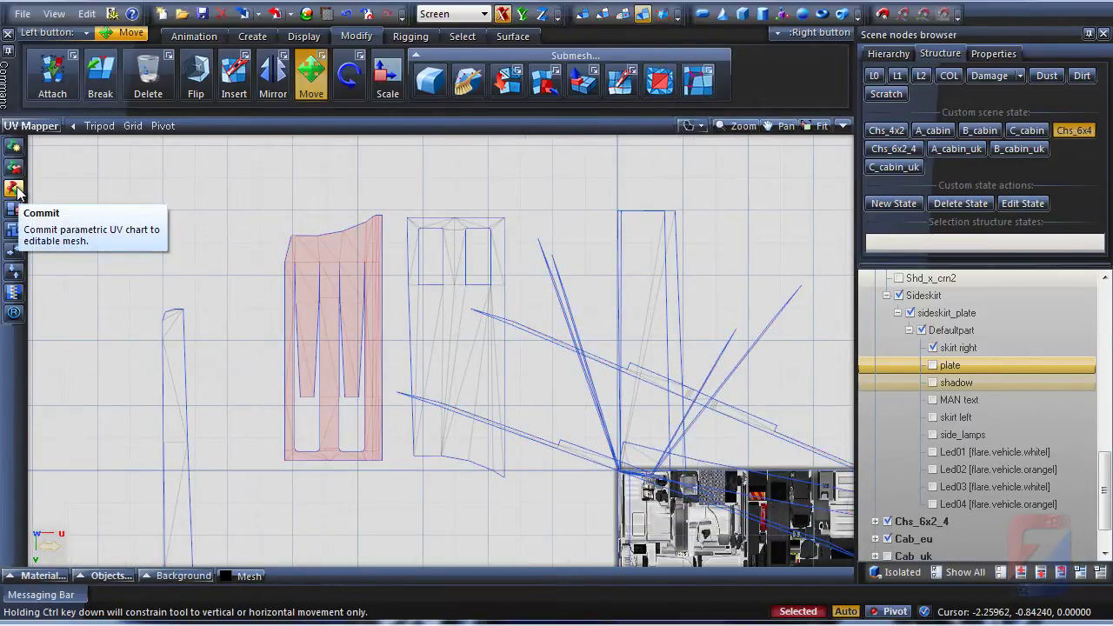
middle_click_drag(288, 317, 266, 319)
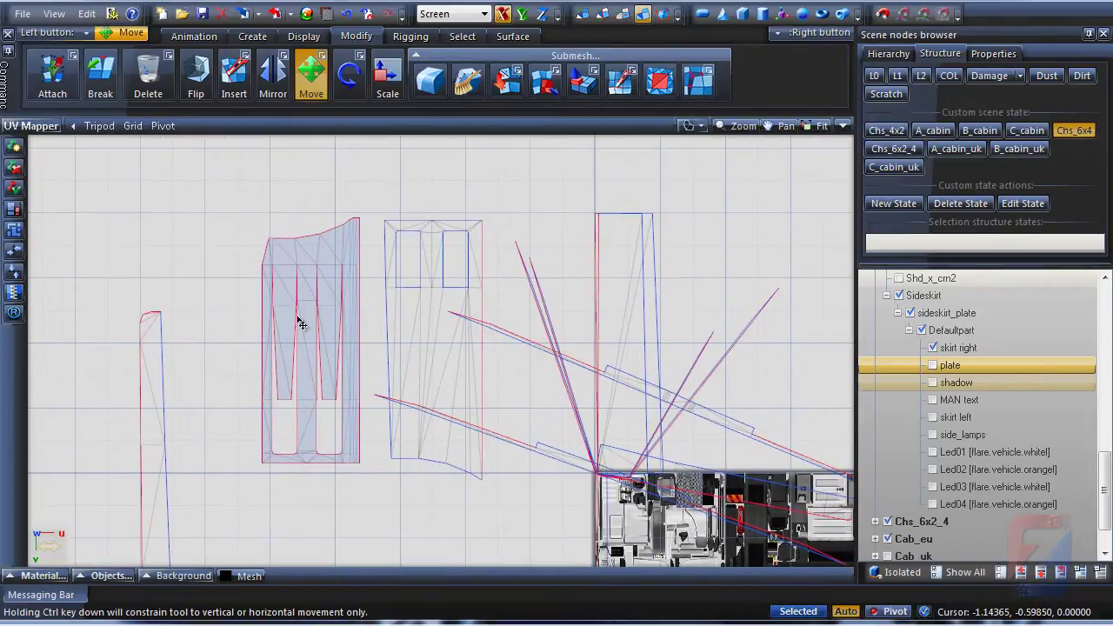
scroll(298, 323, "up", 1)
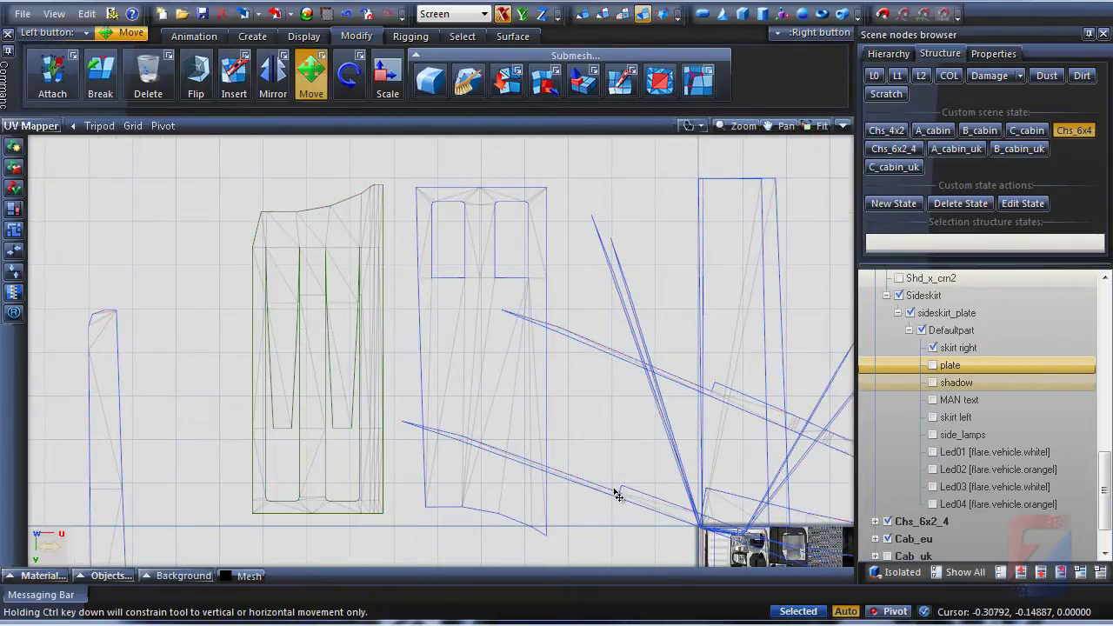
- Move the thin V-shaped strip over beside the slotted panel and attach it to the panel's UV island
left_click_drag(682, 463, 304, 416)
left_click(522, 13)
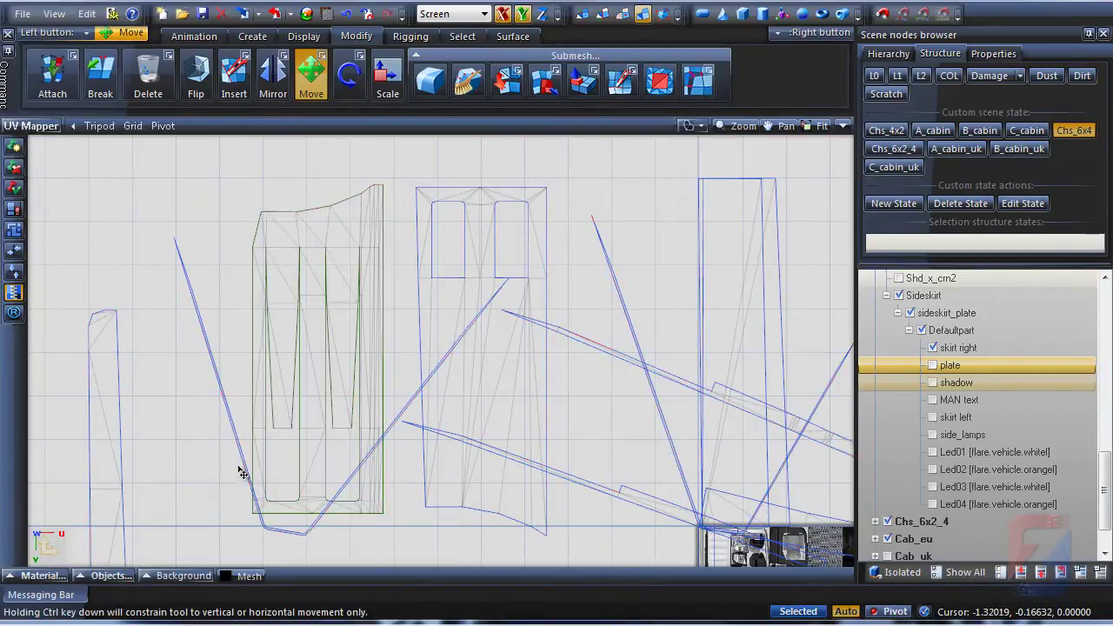
scroll(241, 460, "up", 4)
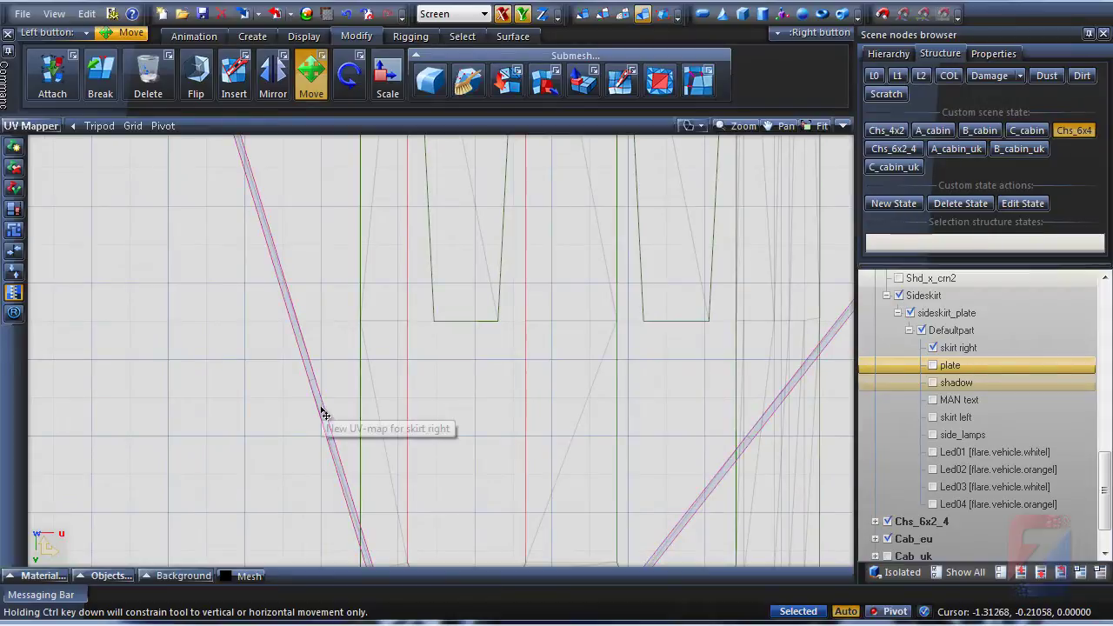
left_click_drag(347, 391, 372, 369)
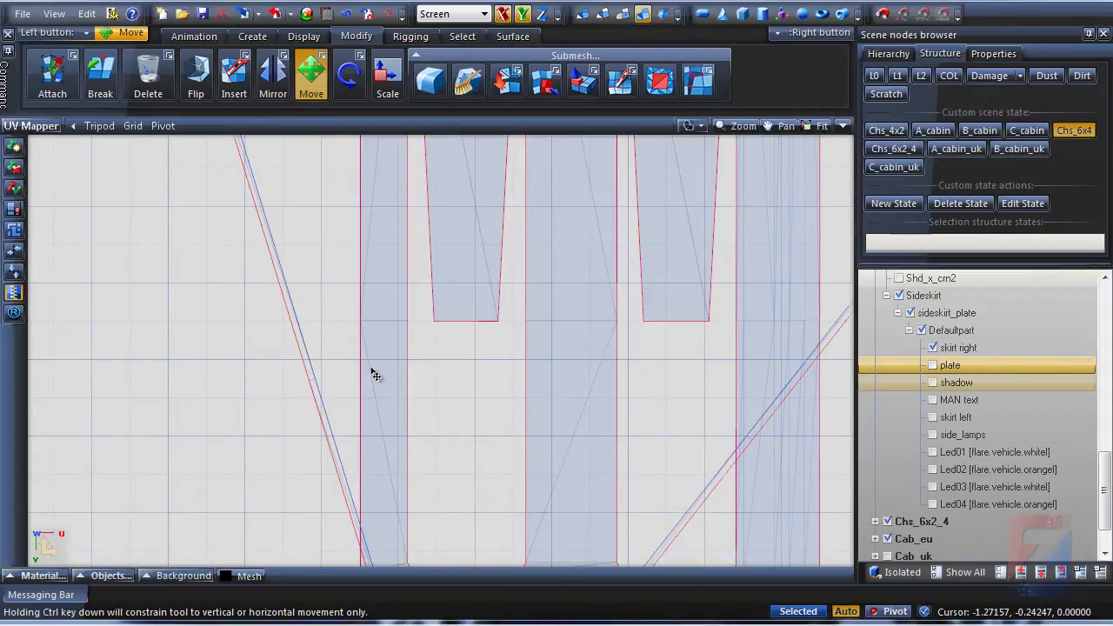
scroll(374, 374, "down", 4)
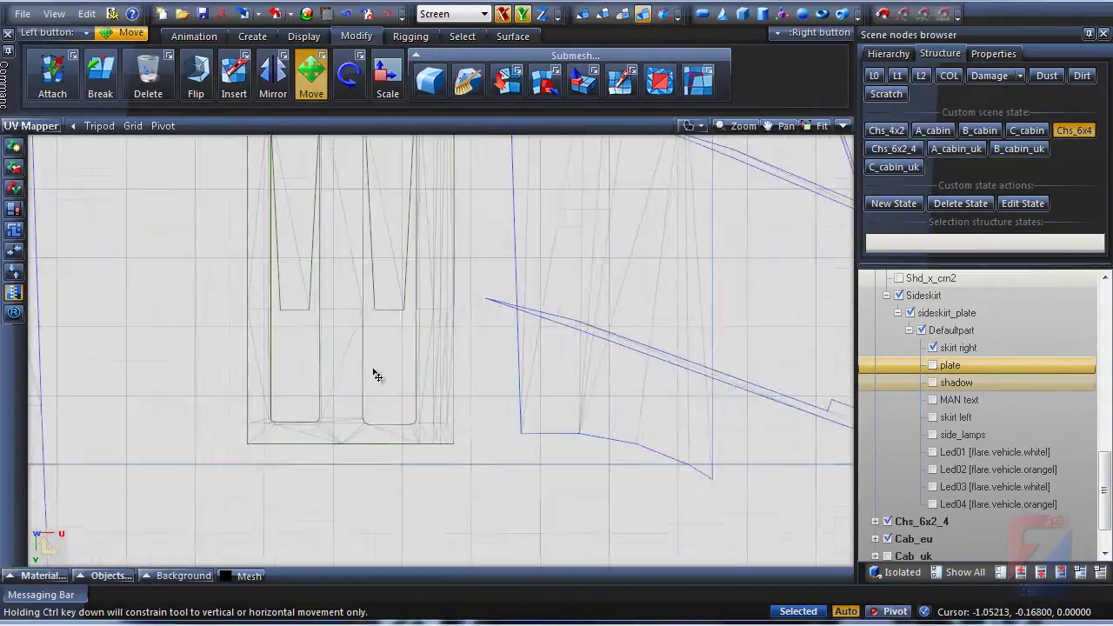
scroll(654, 345, "down", 3)
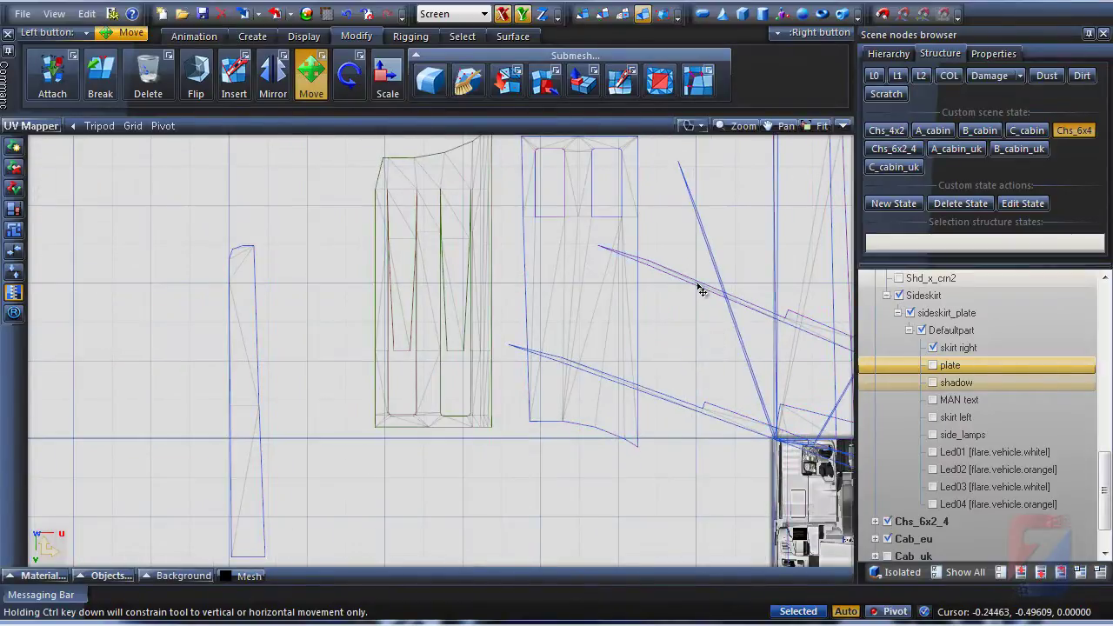
- Move the upper slanted strip over the slotted panel and attach it around the left slot
left_click_drag(702, 291, 268, 332)
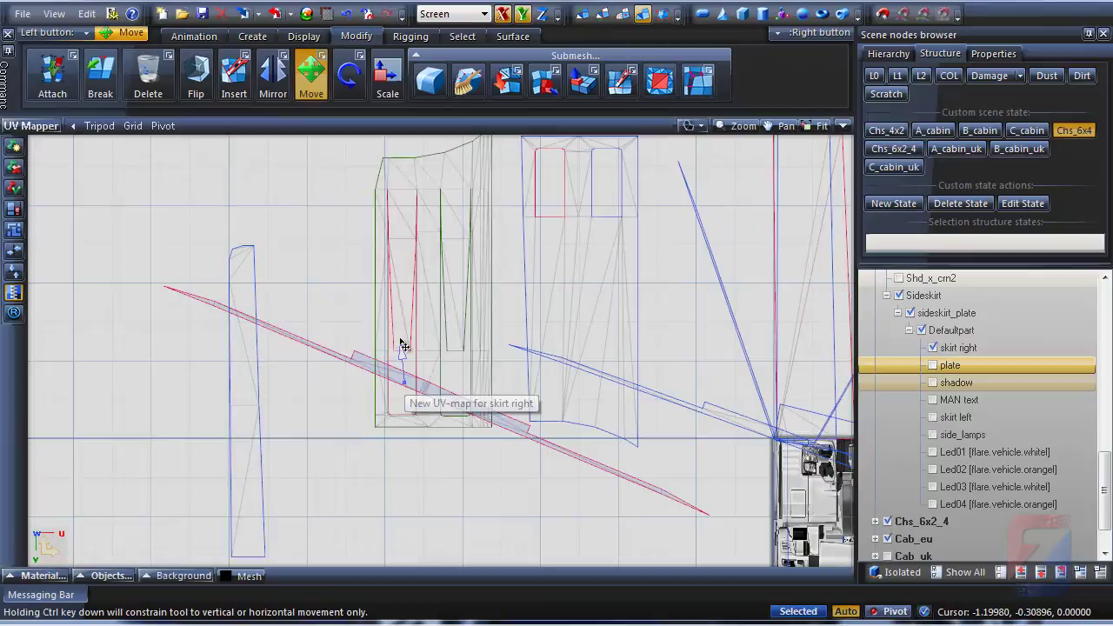
left_click(400, 341)
scroll(403, 360, "up", 4)
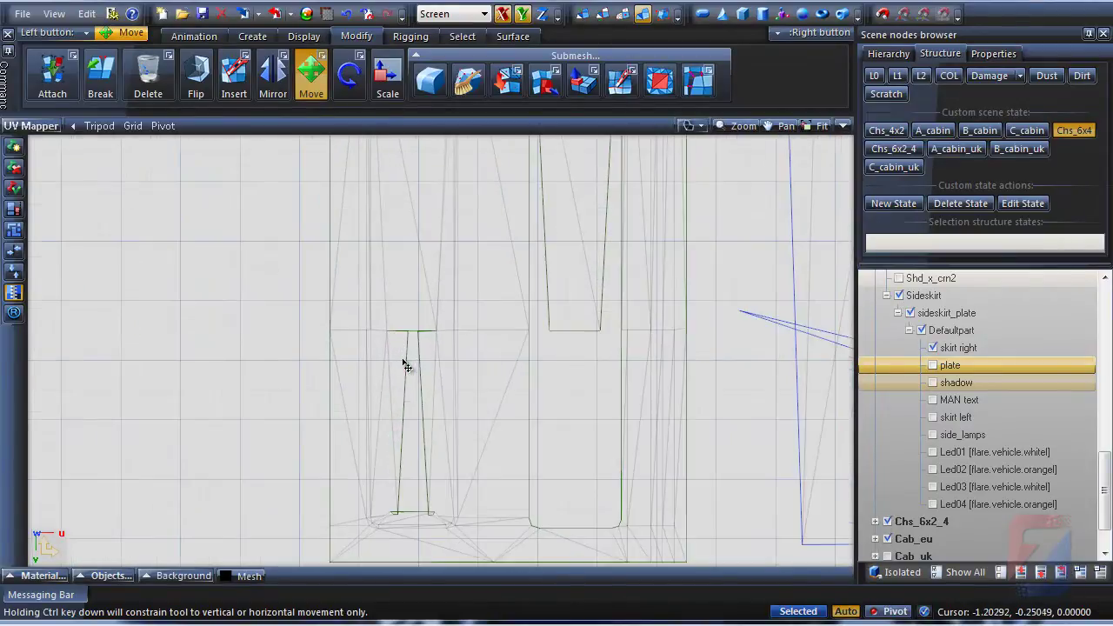
- Reposition the left slot's inner rim vertices to widen its upper end and open out its lower corners
scroll(405, 365, "up", 1)
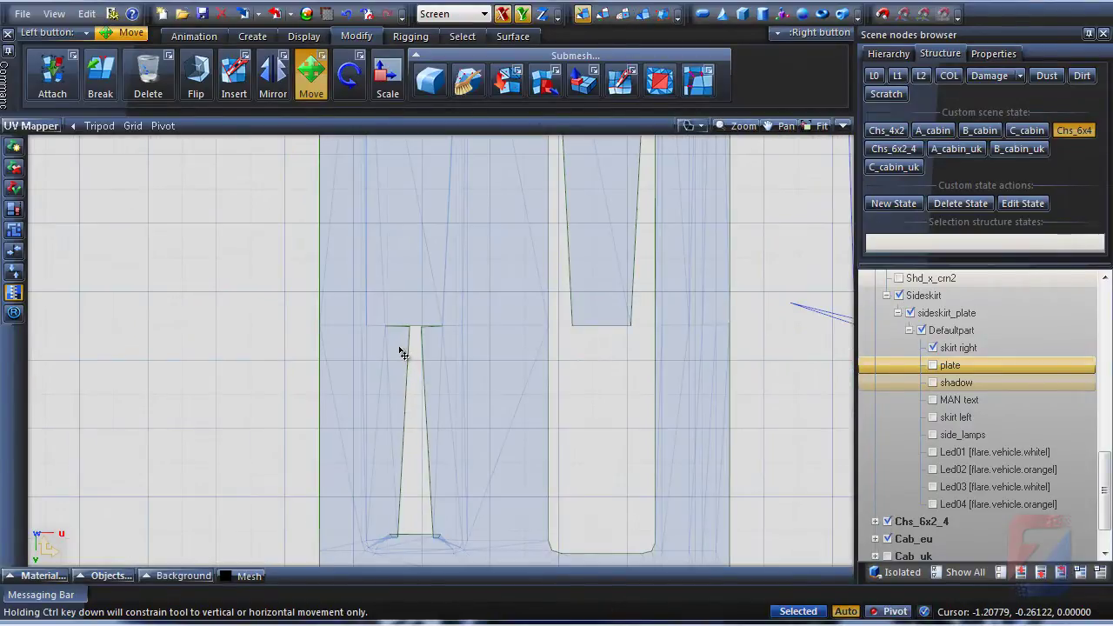
left_click(407, 345)
left_click_drag(412, 335, 427, 331)
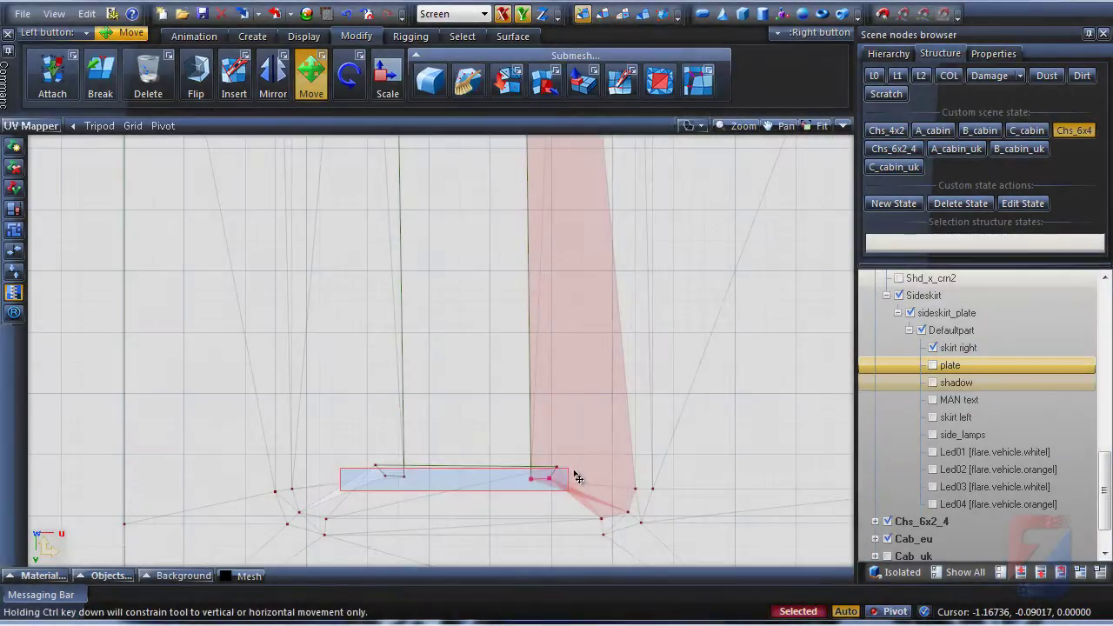
left_click(406, 477)
left_click_drag(409, 485, 354, 420)
key("space")
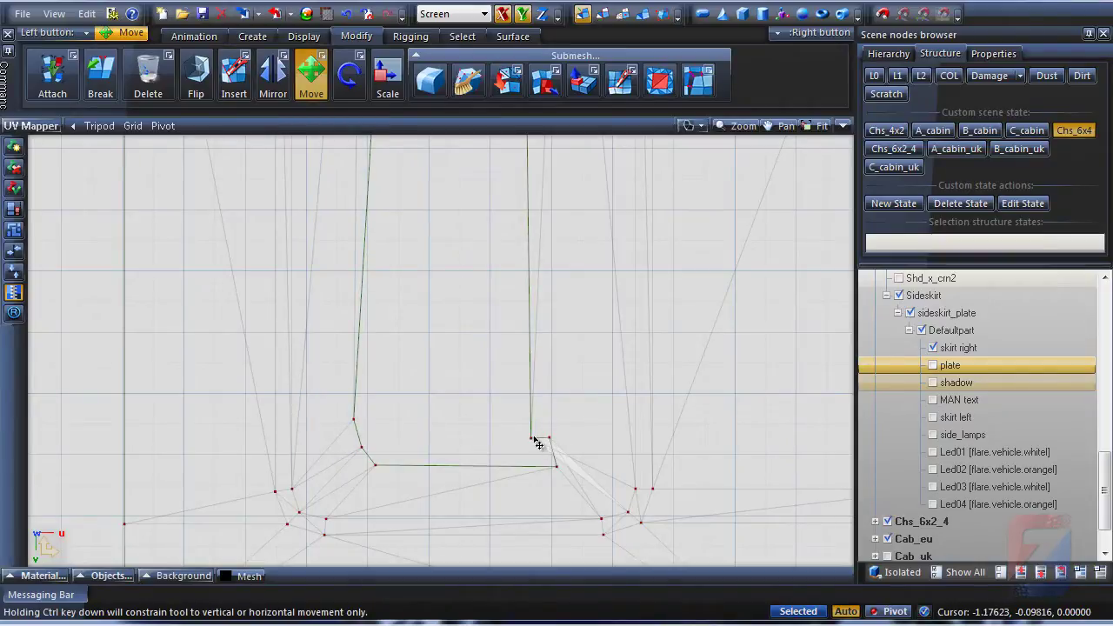
left_click_drag(537, 444, 551, 430)
left_click_drag(561, 476, 537, 461)
left_click_drag(549, 421, 551, 409)
middle_click_drag(528, 407, 451, 397)
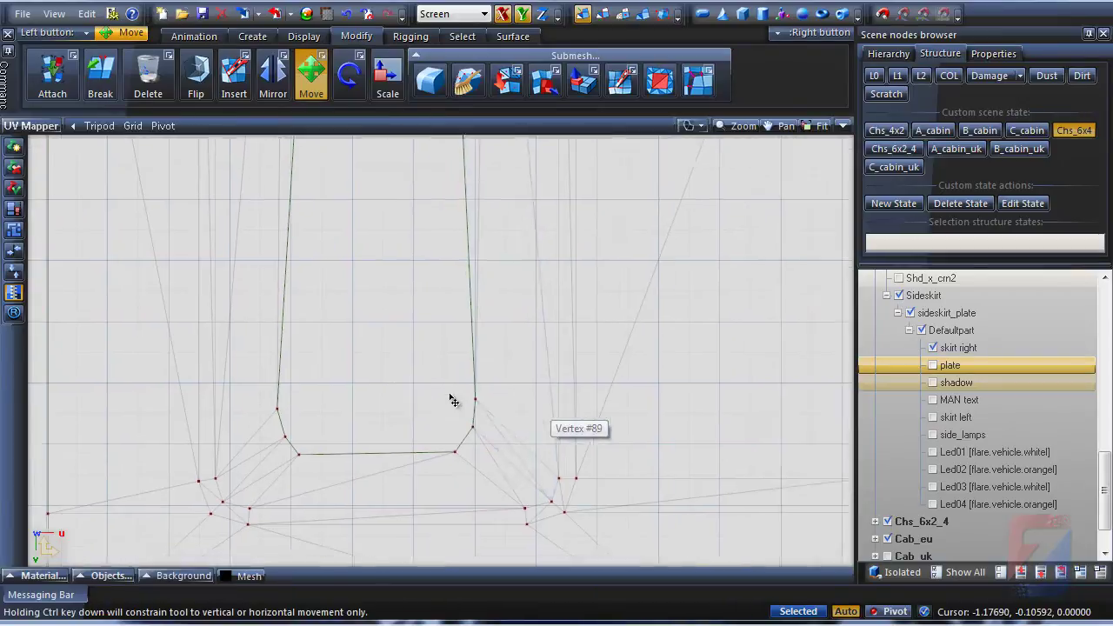
- Attach the loose tapered strip with the slanted upper end to skirt right's slotted panel UV island
scroll(443, 386, "down", 3)
middle_click_drag(542, 397, 539, 427)
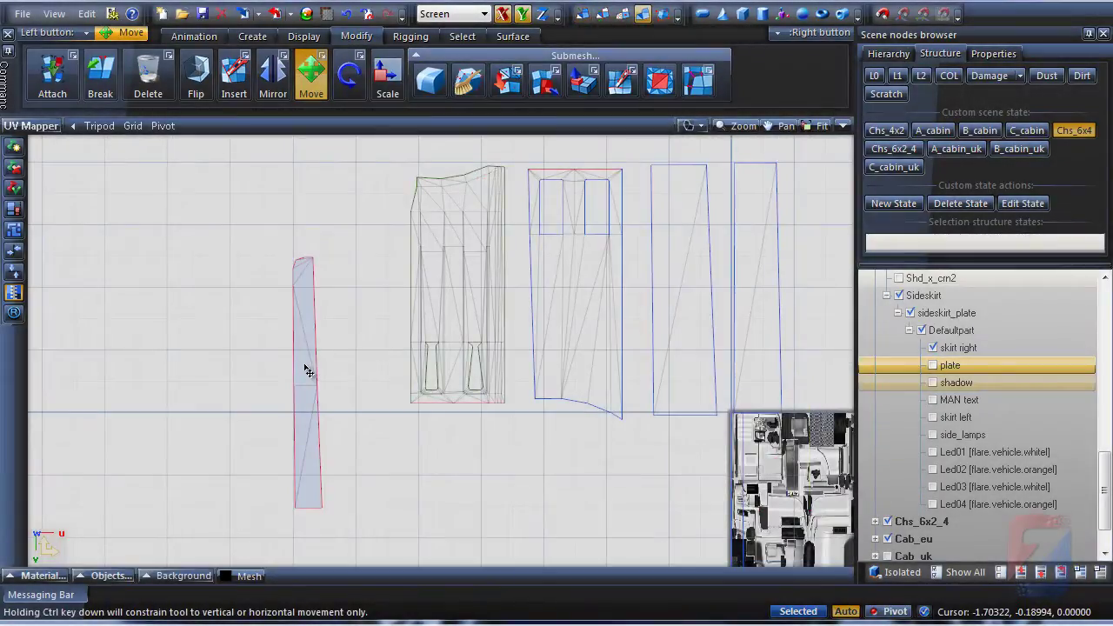
middle_click_drag(308, 371, 280, 395)
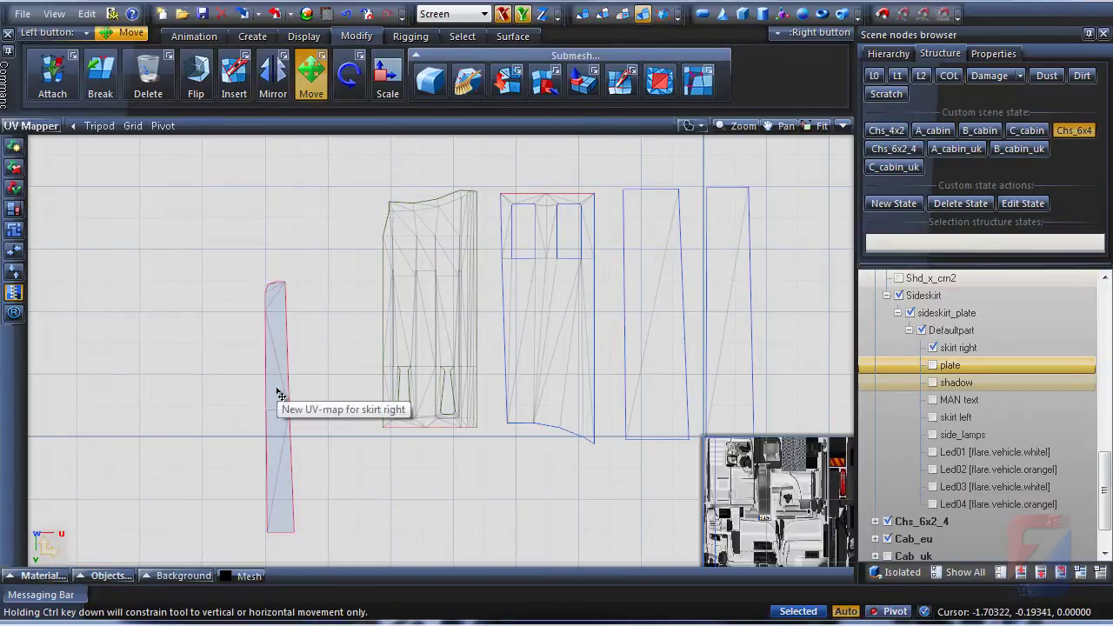
left_click_drag(403, 339, 416, 334)
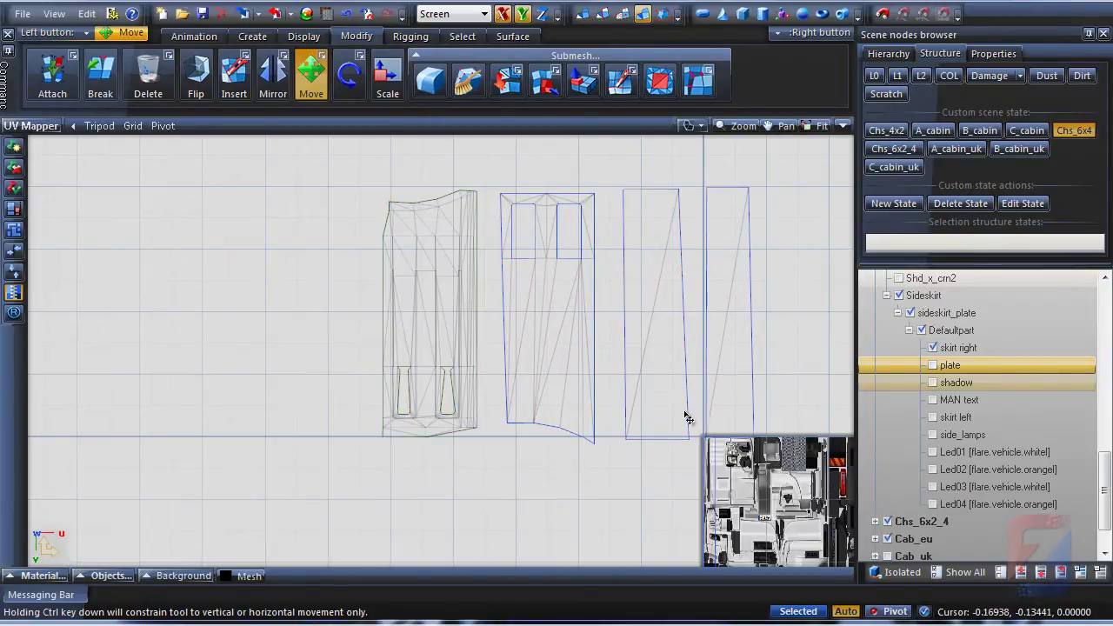
- Attach the two remaining wide tapered strips of skirt right to the slotted panel's UV island
left_click_drag(401, 385, 419, 348)
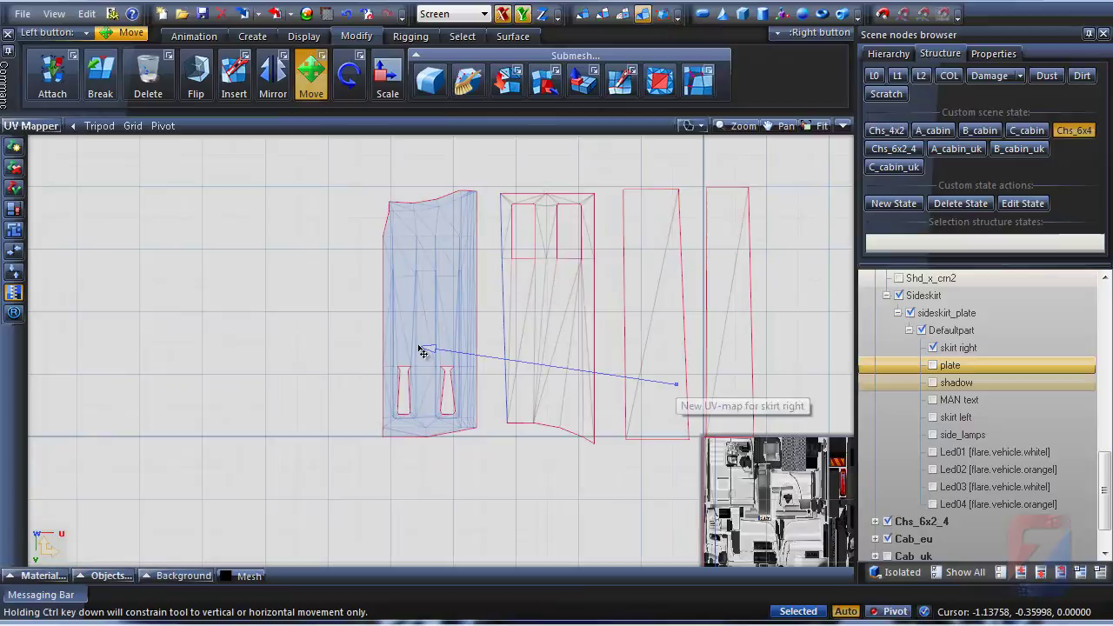
scroll(401, 377, "up", 5)
scroll(403, 378, "down", 4)
middle_click_drag(480, 412, 286, 454)
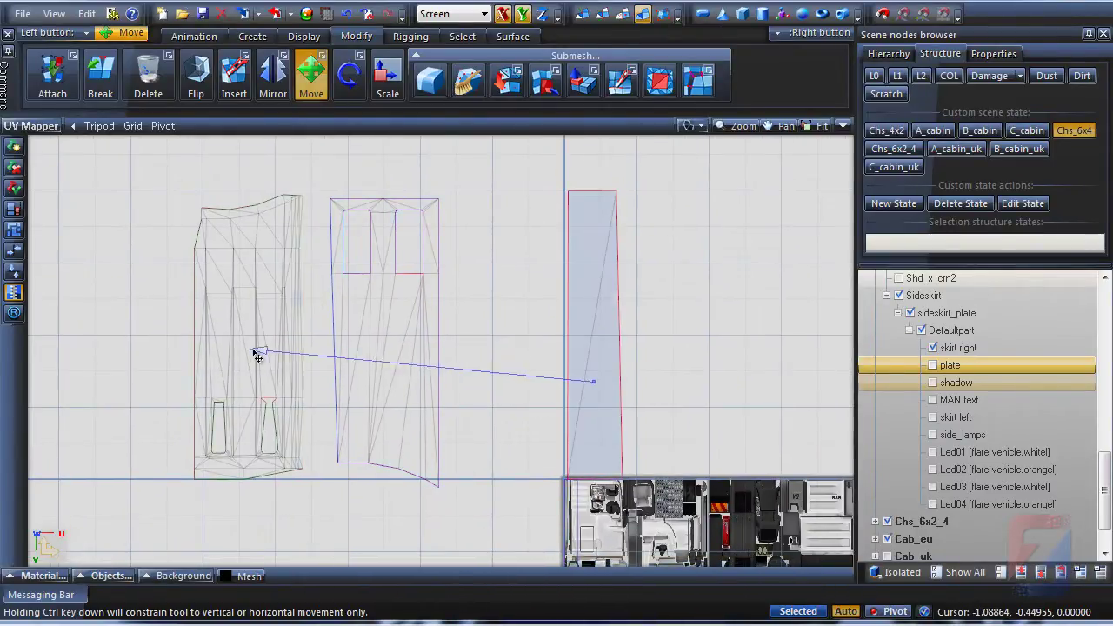
left_click_drag(257, 355, 255, 355)
- Move the narrow strip off the texture area and attach it to the UV island with the two rectangular openings
scroll(450, 413, "down", 3)
scroll(536, 483, "up", 4)
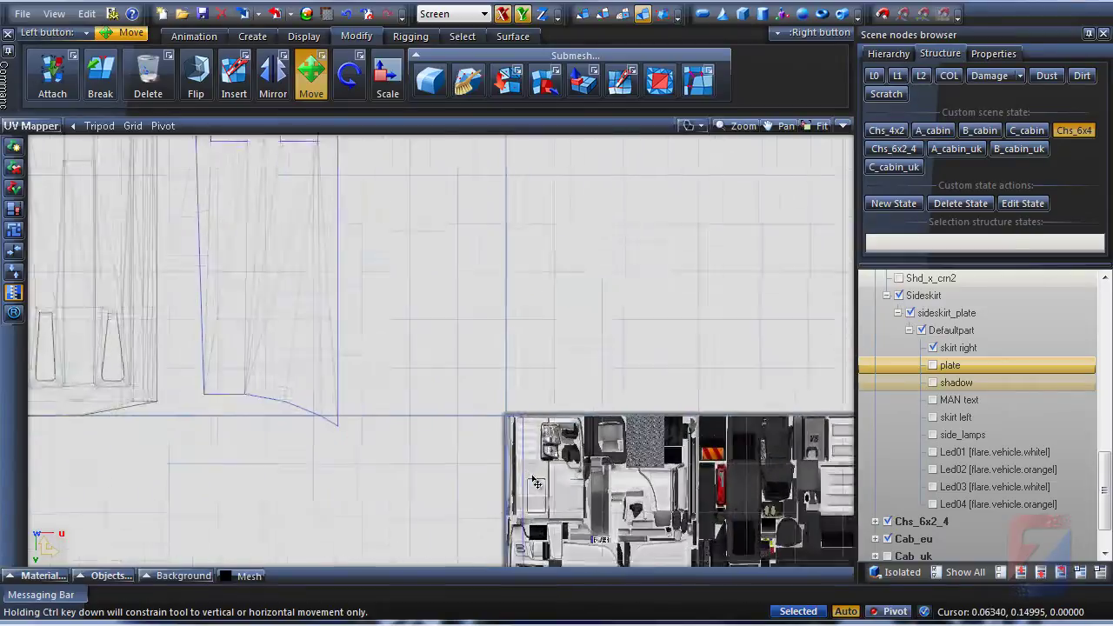
scroll(537, 482, "up", 1)
left_click_drag(517, 450, 567, 387)
scroll(457, 397, "down", 3)
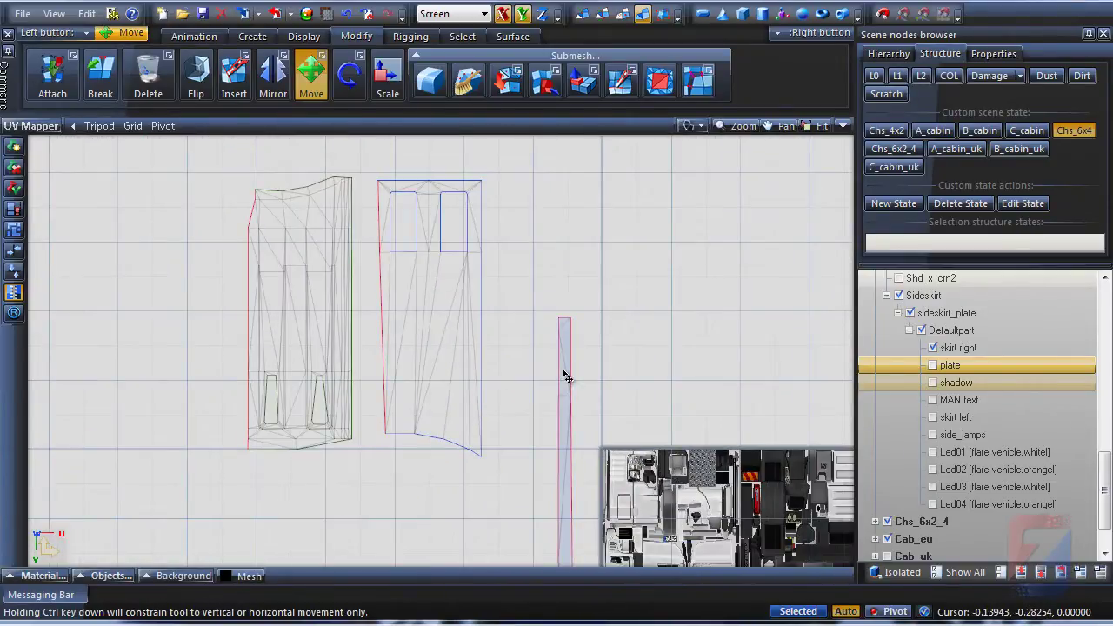
left_click_drag(380, 351, 301, 331)
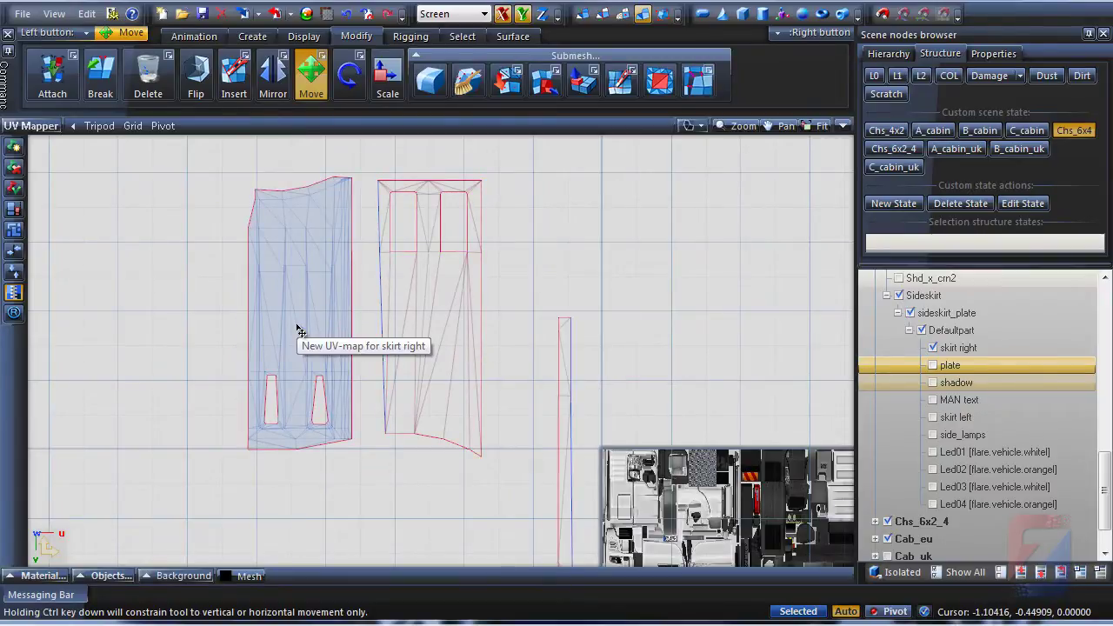
middle_click_drag(285, 307, 302, 359)
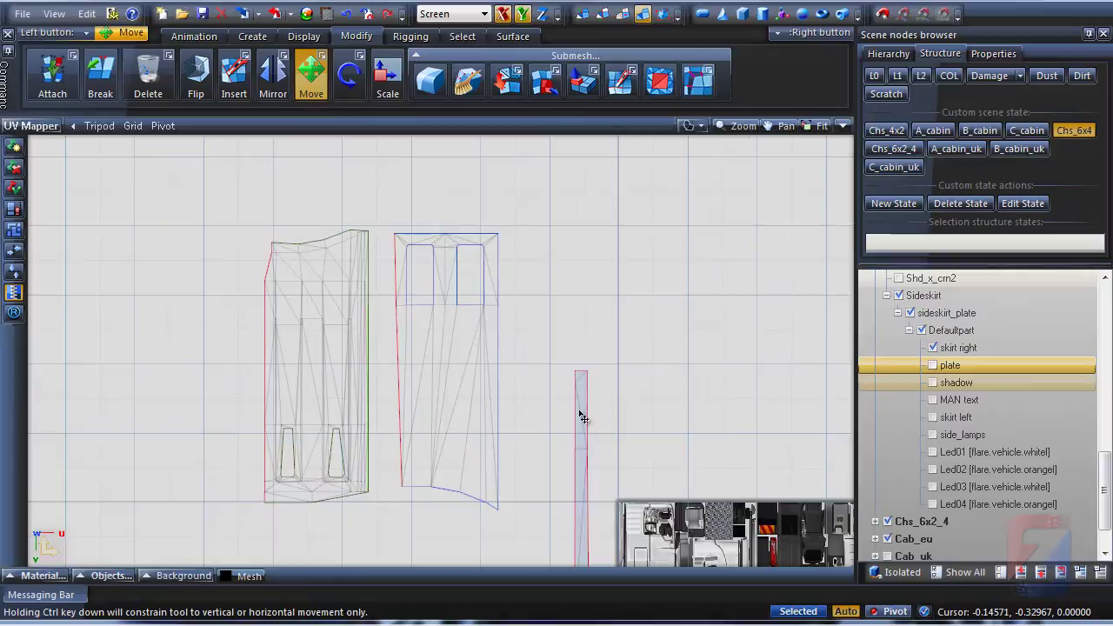
left_click_drag(487, 374, 467, 373)
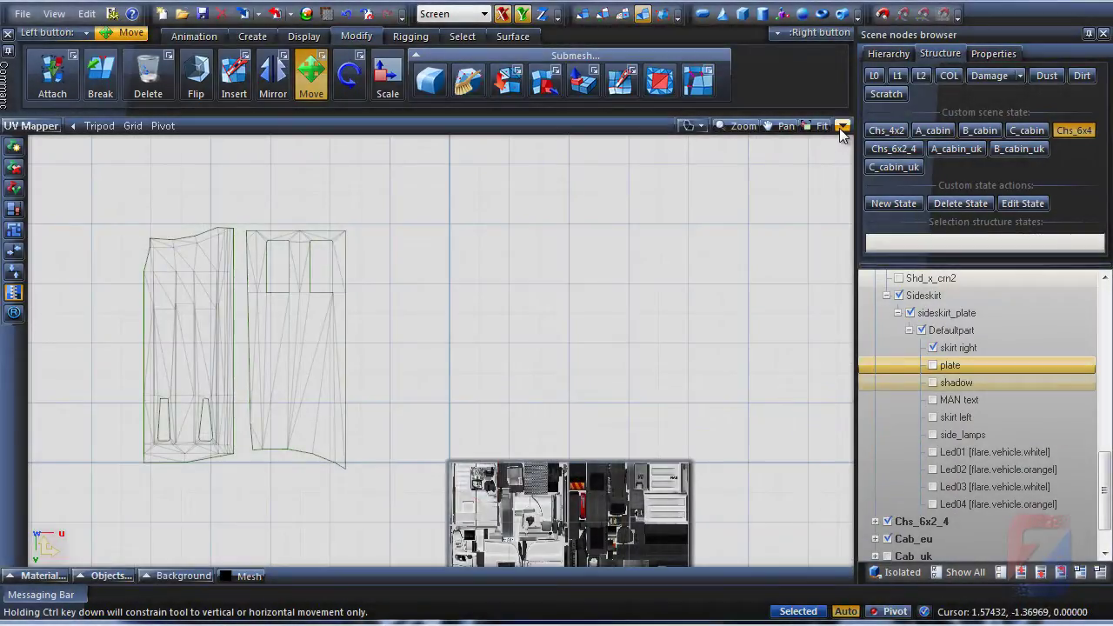
- Bring back the perspective view beside the UV map, hide skirt right and show skirt left
left_click(839, 128)
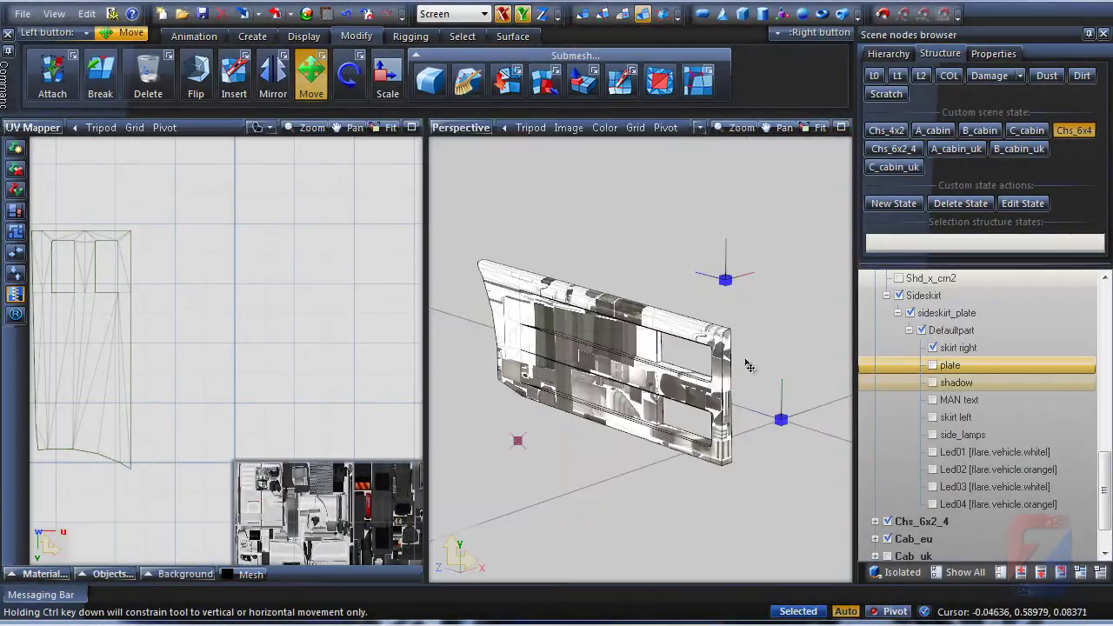
middle_click_drag(745, 361, 685, 383)
scroll(684, 383, "down", 2)
scroll(684, 382, "down", 2)
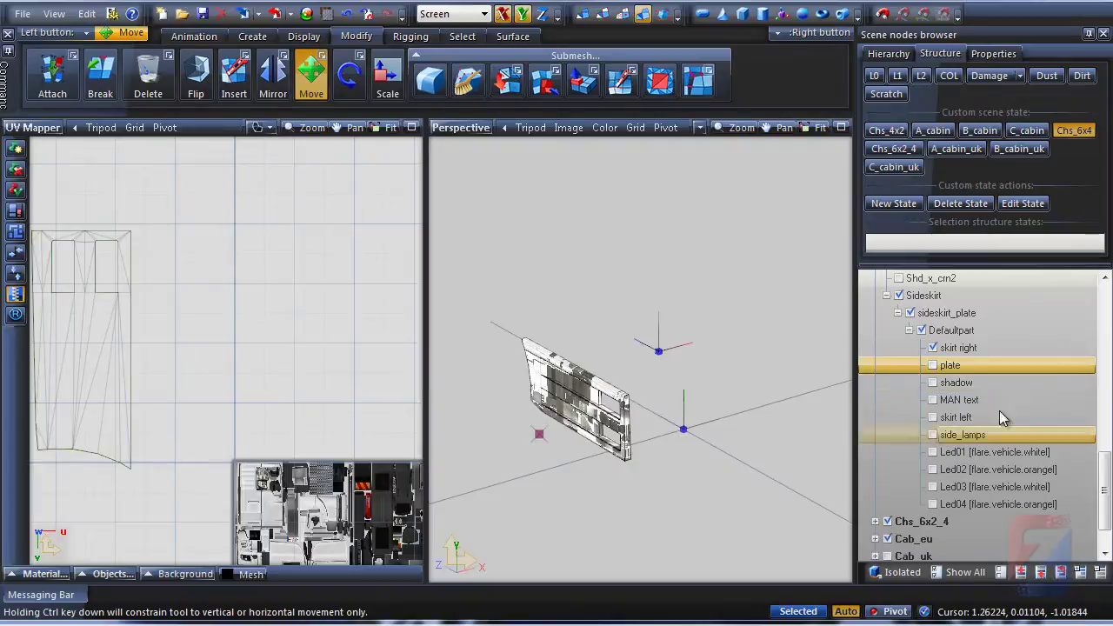
left_click(933, 348)
left_click(934, 418)
middle_click_drag(725, 443, 597, 458)
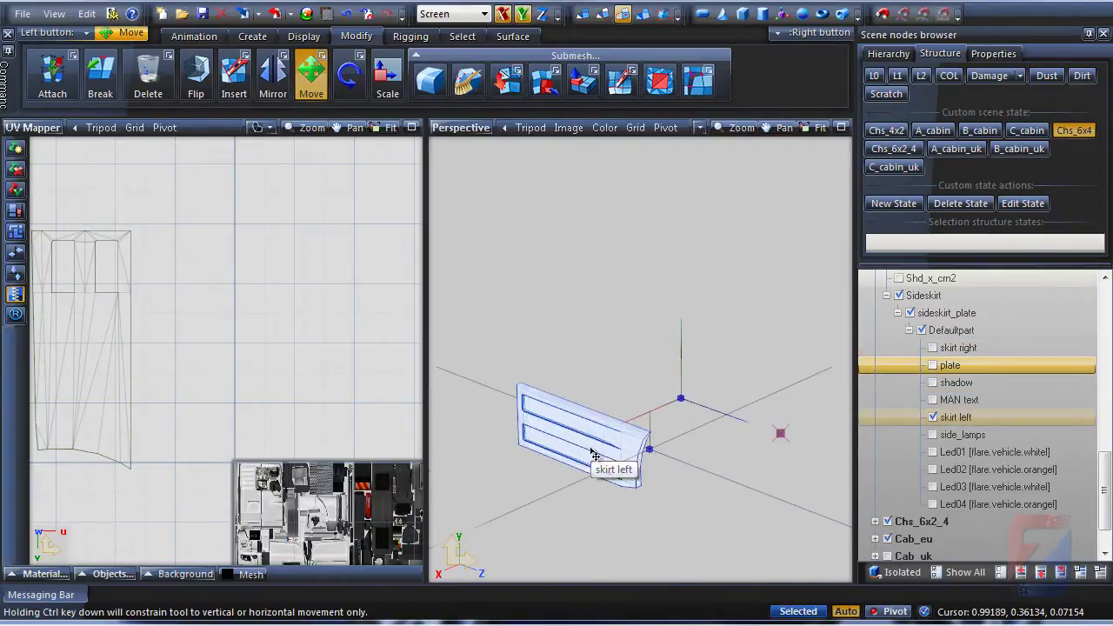
- Move the upper inner rim corners of both slots in skirt left's UV chart inward, away from the outer rims
scroll(594, 455, "up", 3)
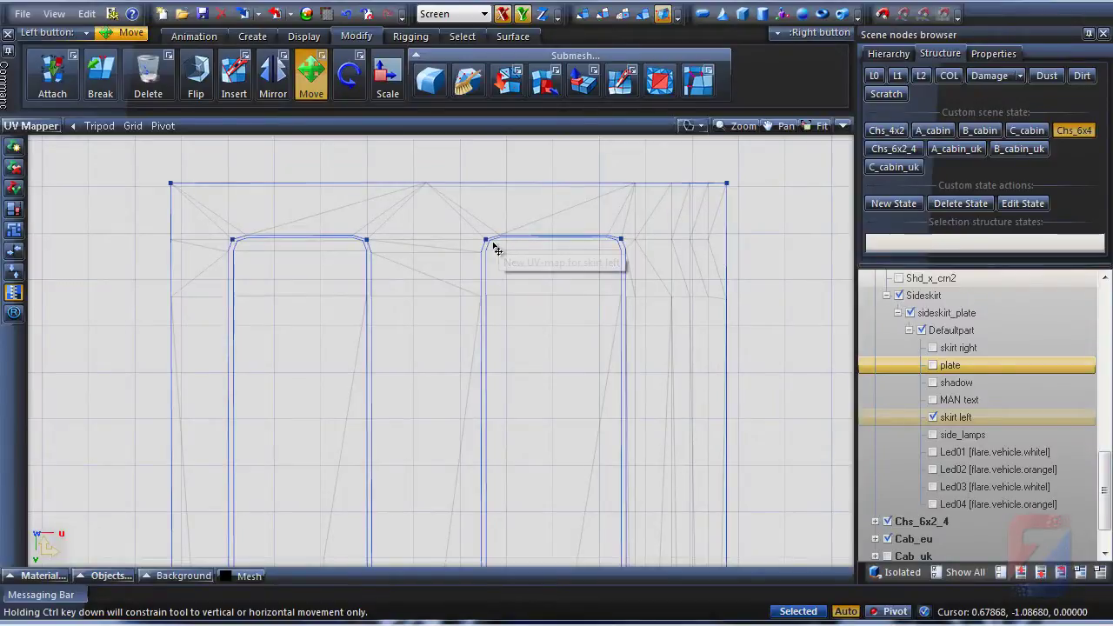
scroll(403, 261, "up", 3)
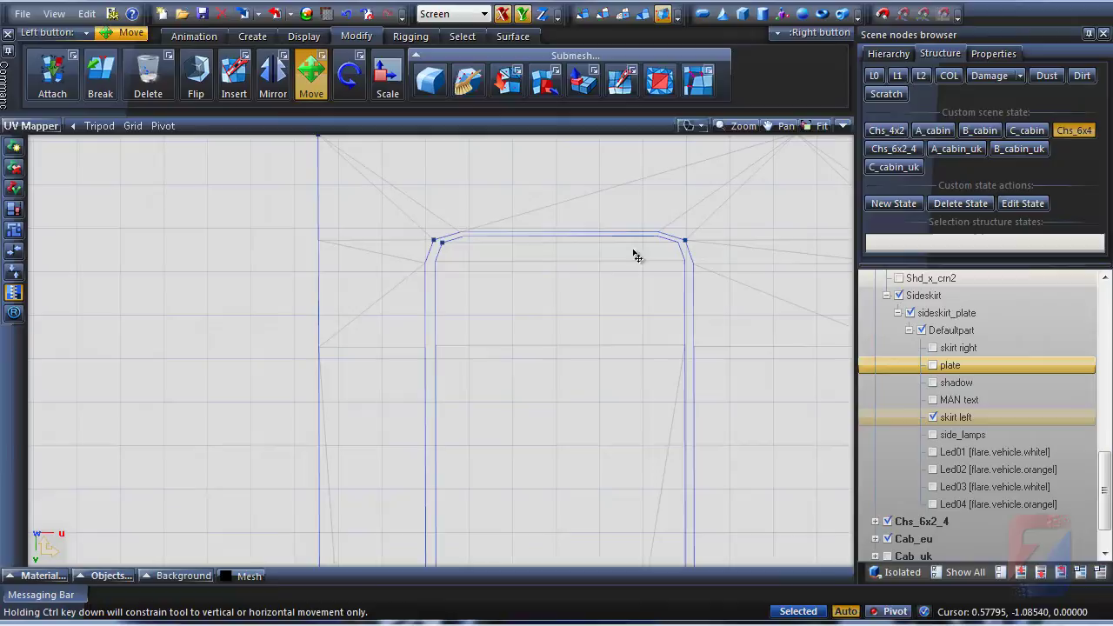
left_click_drag(443, 249, 458, 268)
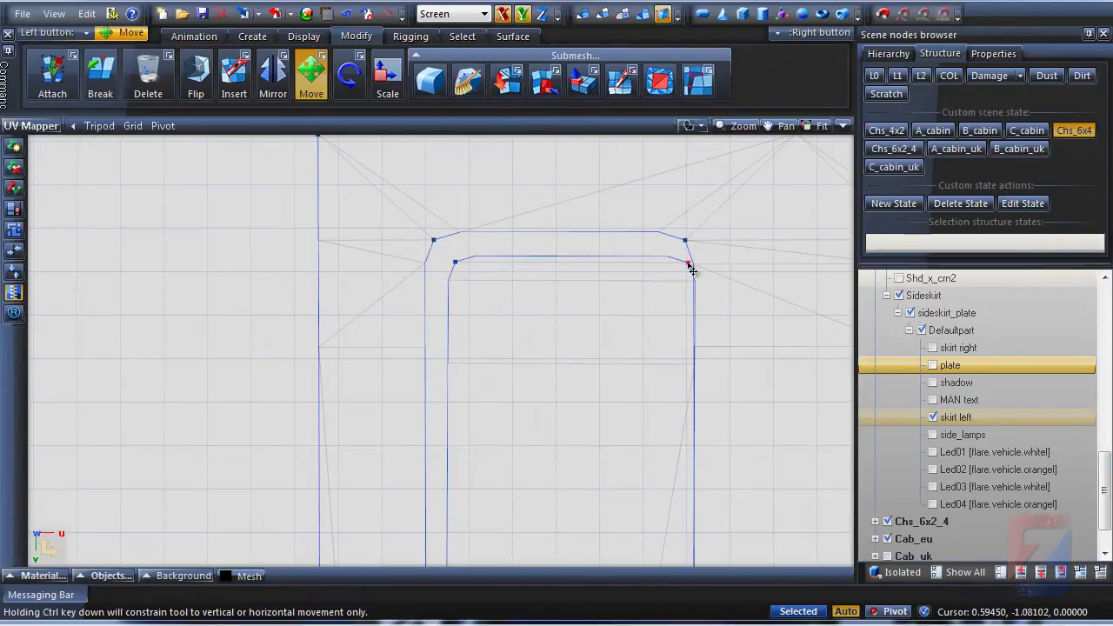
left_click_drag(692, 270, 671, 267)
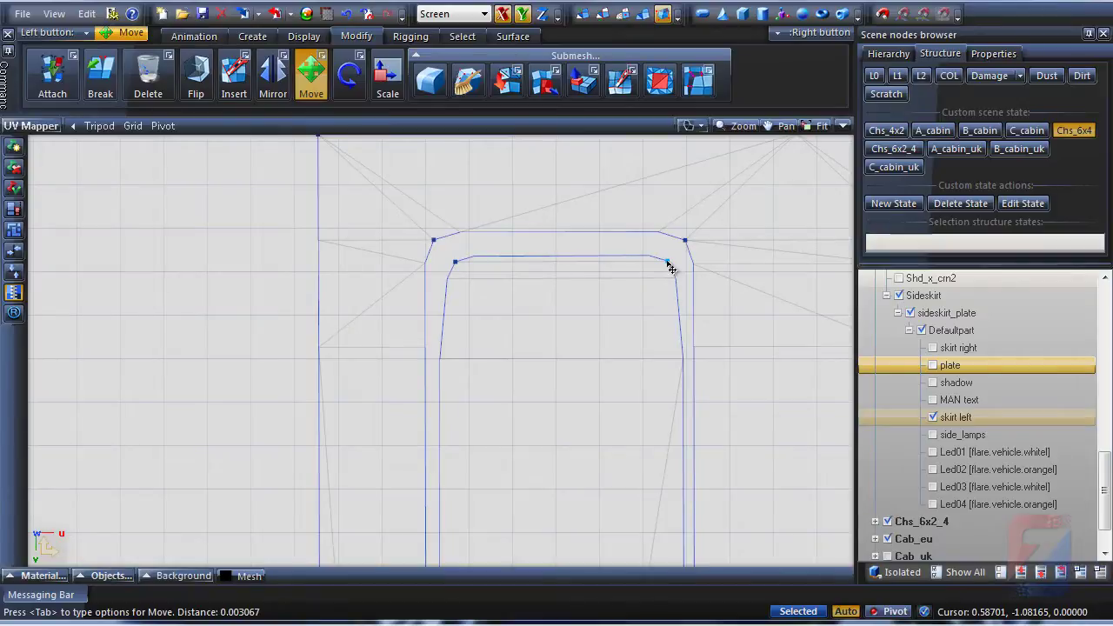
middle_click_drag(694, 283, 348, 244)
scroll(348, 244, "down", 2)
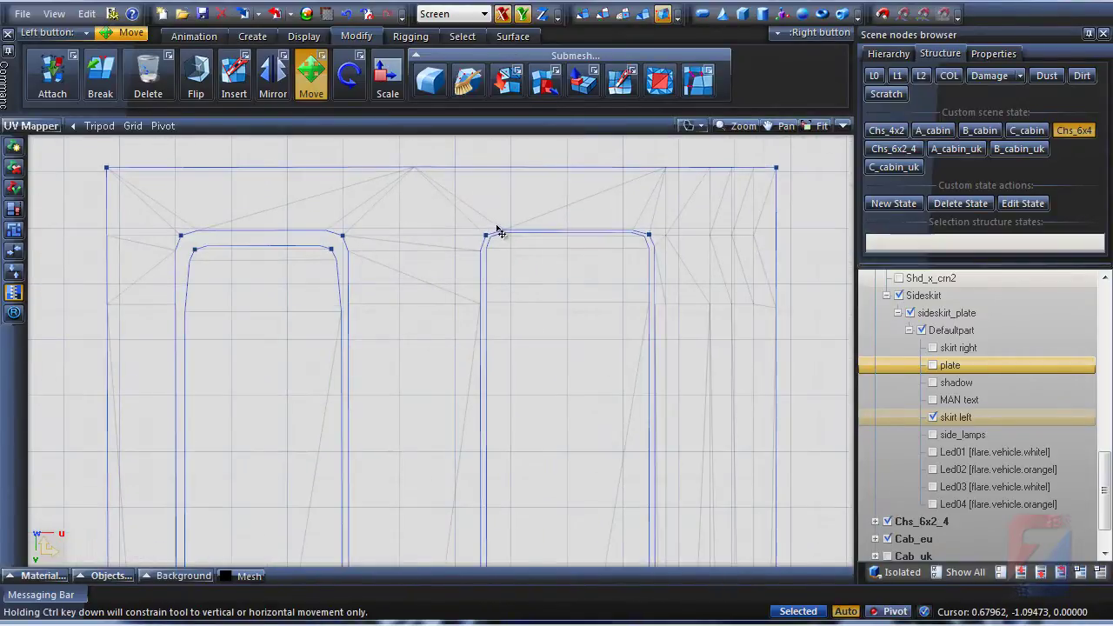
left_click_drag(501, 232, 505, 261)
left_click_drag(661, 272, 646, 273)
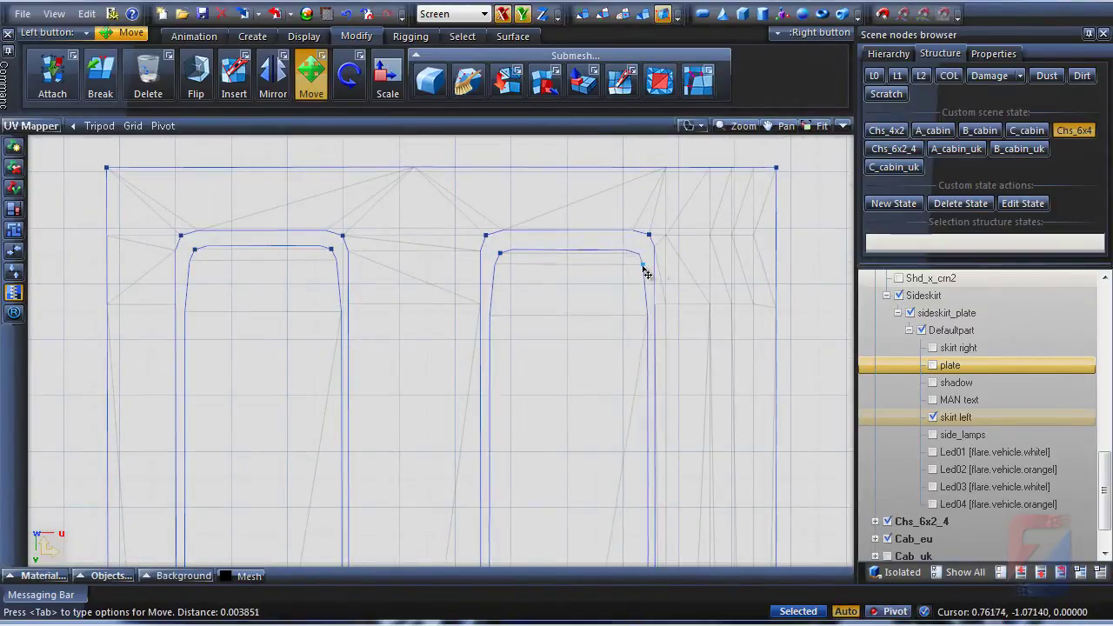
- Shift the inner rim points near the lower end of both slots inward to separate them from the outer rims
middle_click_drag(497, 416, 567, 217)
middle_click_drag(408, 423, 427, 276)
scroll(427, 276, "down", 2)
middle_click_drag(398, 513, 408, 338)
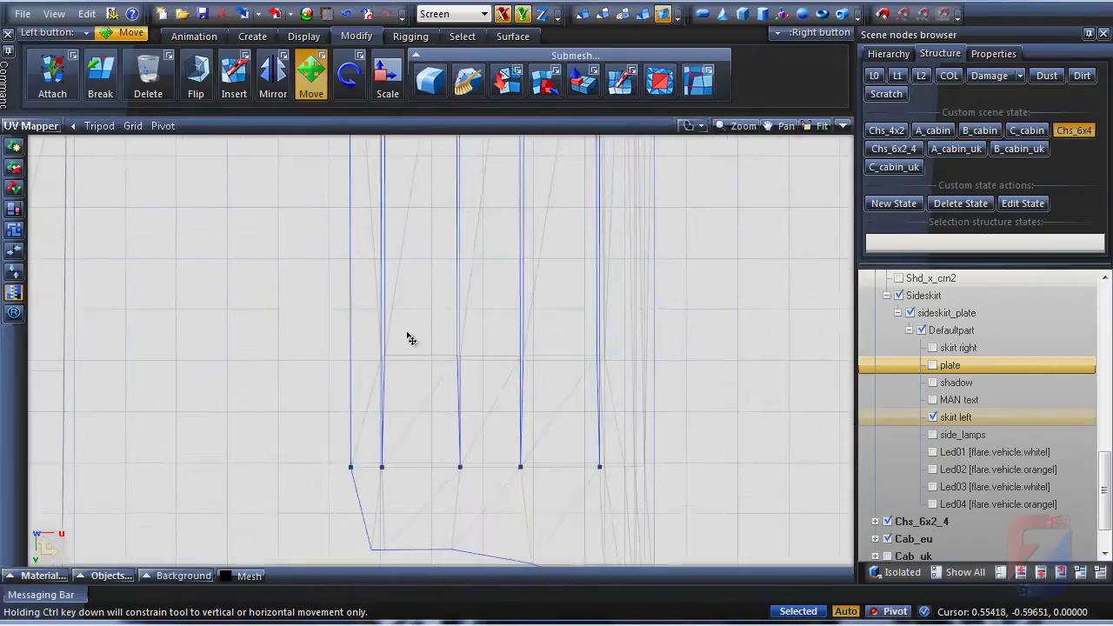
scroll(394, 346, "up", 2)
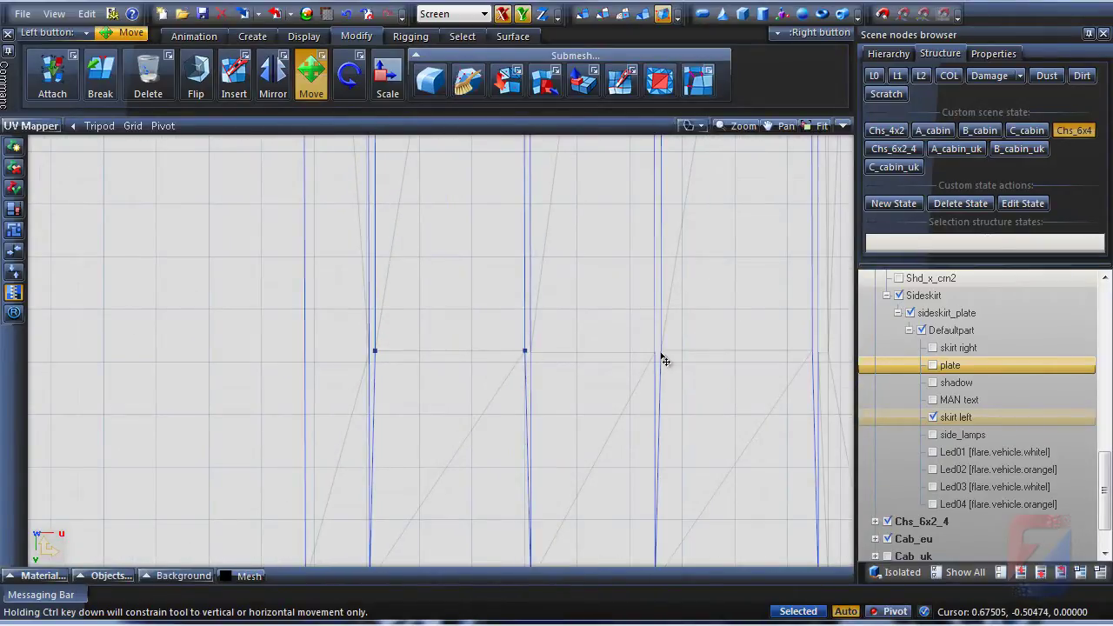
left_click_drag(817, 362, 809, 357)
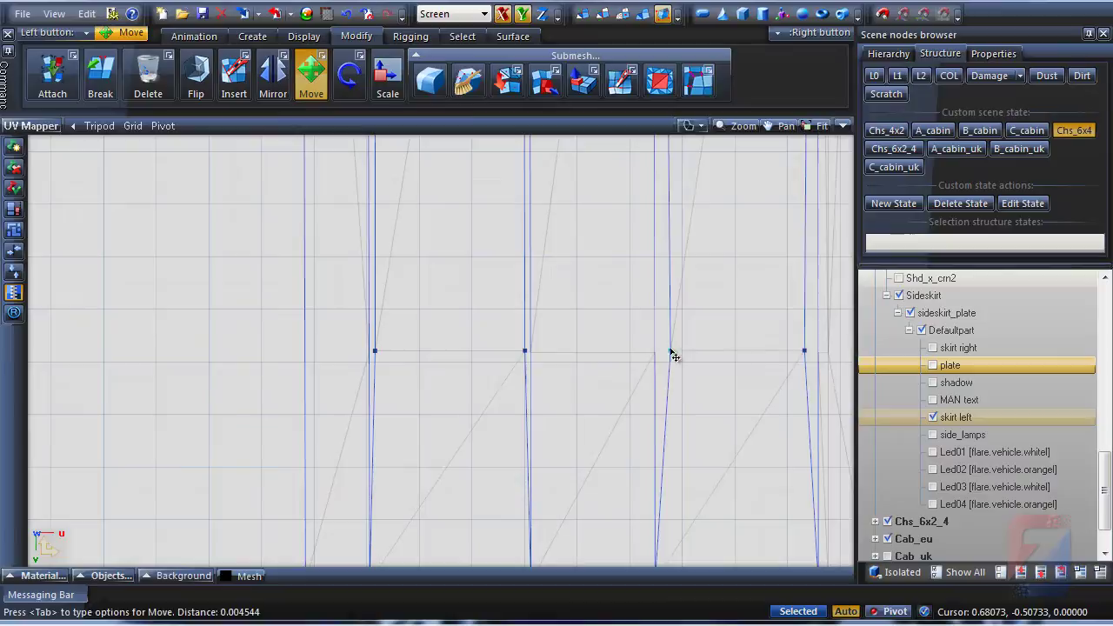
left_click_drag(525, 353, 515, 352)
left_click_drag(374, 352, 387, 353)
- Adjust the inner rim side points just below both slots' upper corners so the inner edges run parallel to the outer ones
middle_click_drag(440, 381, 428, 557)
scroll(428, 557, "down", 2)
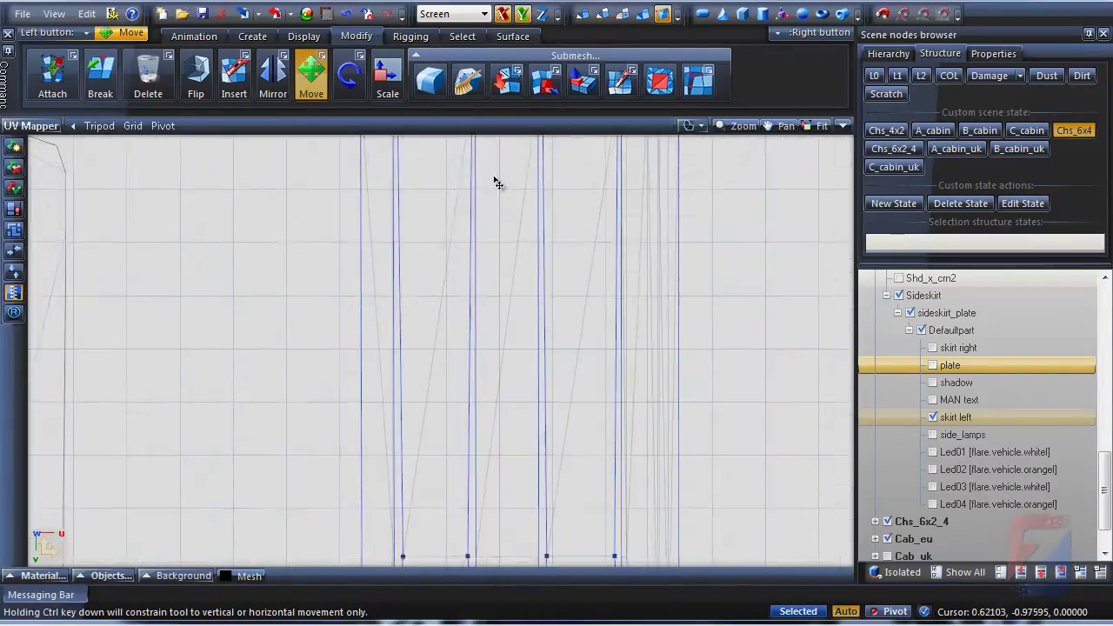
middle_click_drag(496, 181, 503, 365)
scroll(503, 365, "up", 1)
left_click_drag(373, 332, 377, 331)
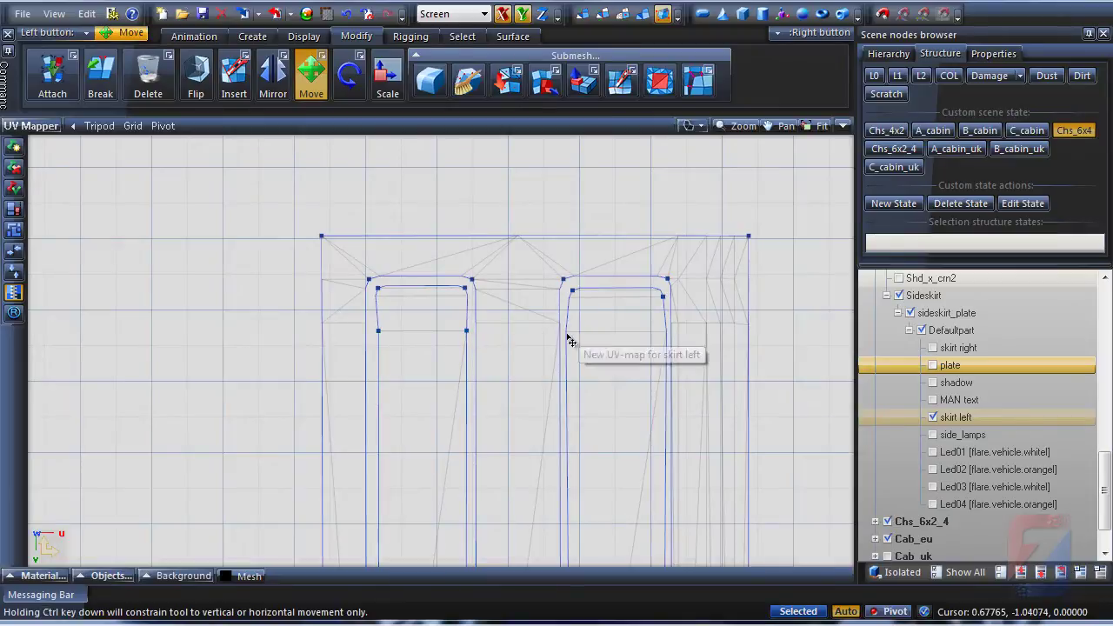
left_click_drag(567, 334, 571, 334)
left_click_drag(671, 335, 666, 334)
middle_click_drag(592, 356, 579, 338)
- Spread skirt left's loose UV pieces beside the panels and attach the thin strip to the slotted panel's left edge
scroll(578, 337, "down", 2)
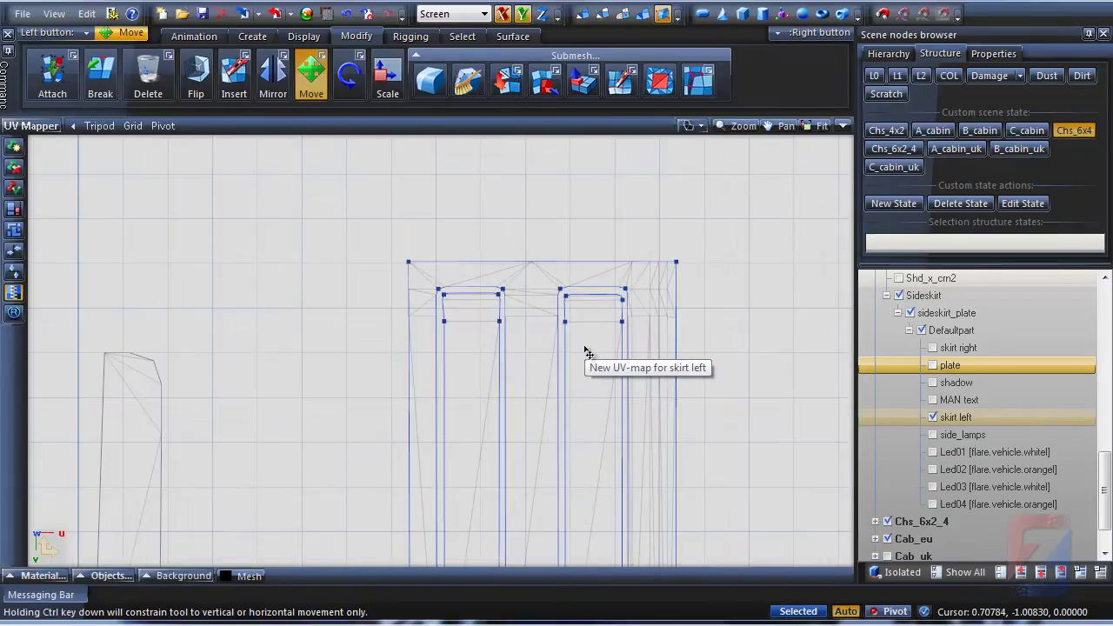
scroll(587, 354, "down", 3)
scroll(385, 303, "down", 1)
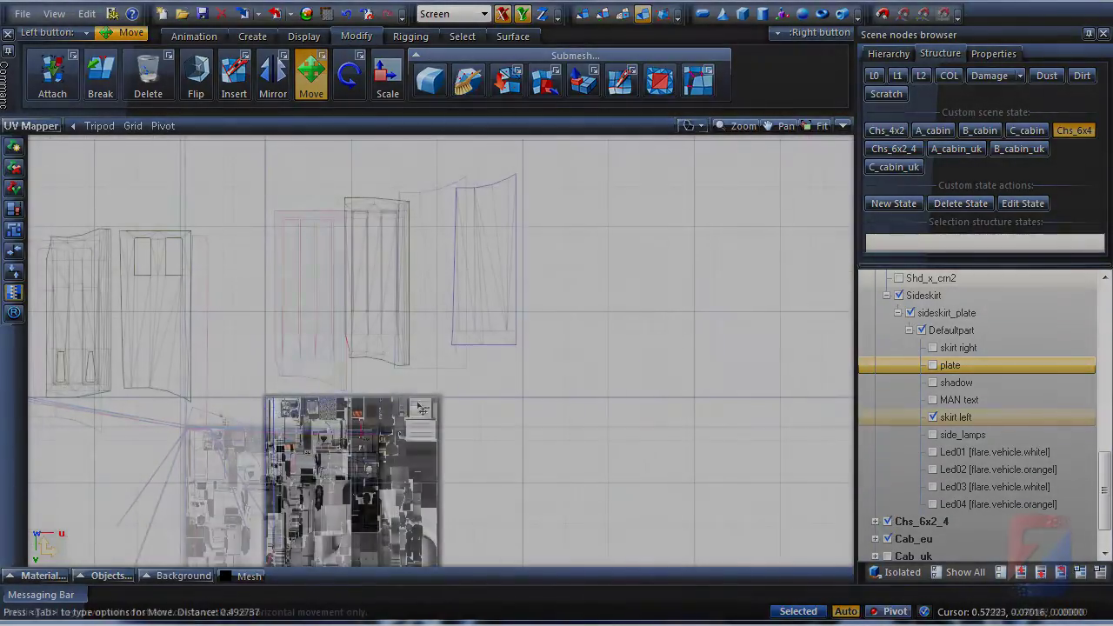
left_click_drag(494, 363, 553, 335)
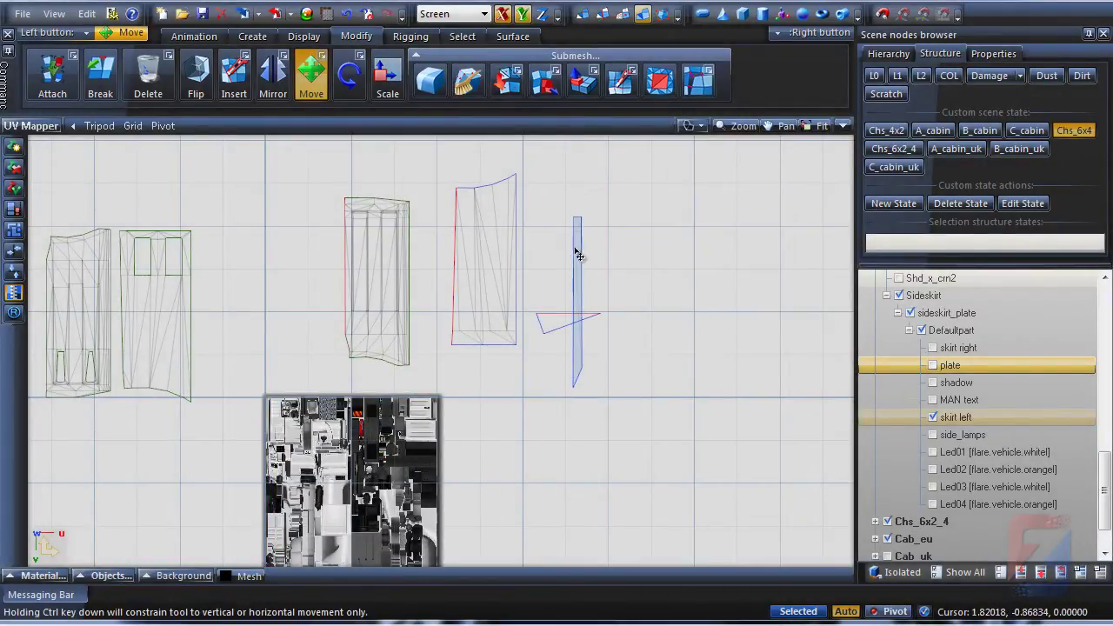
scroll(575, 253, "up", 3)
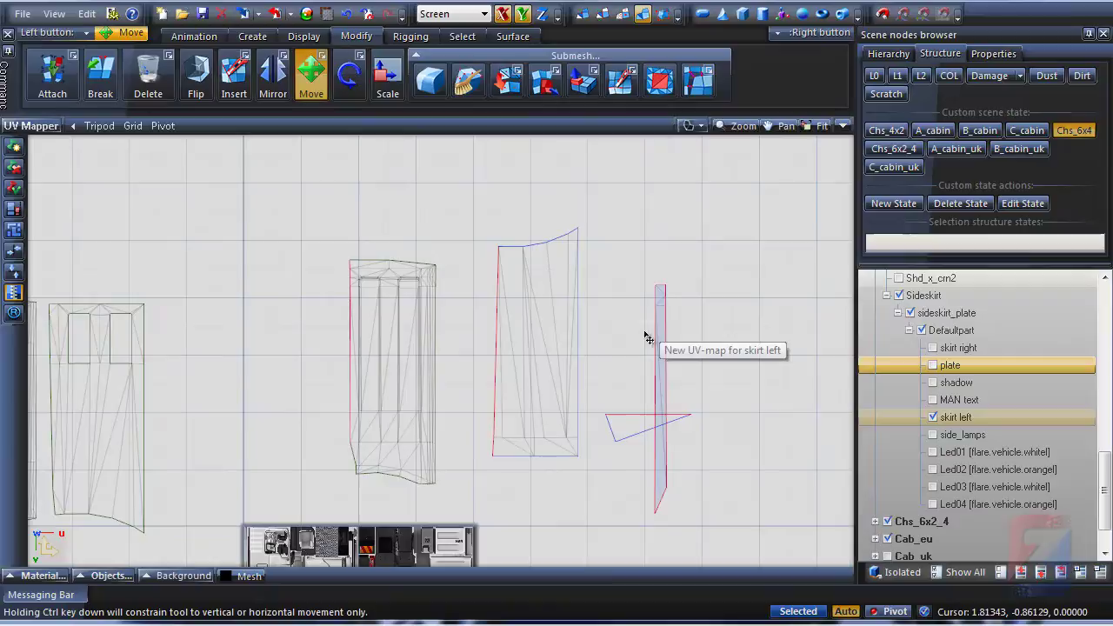
left_click(389, 351)
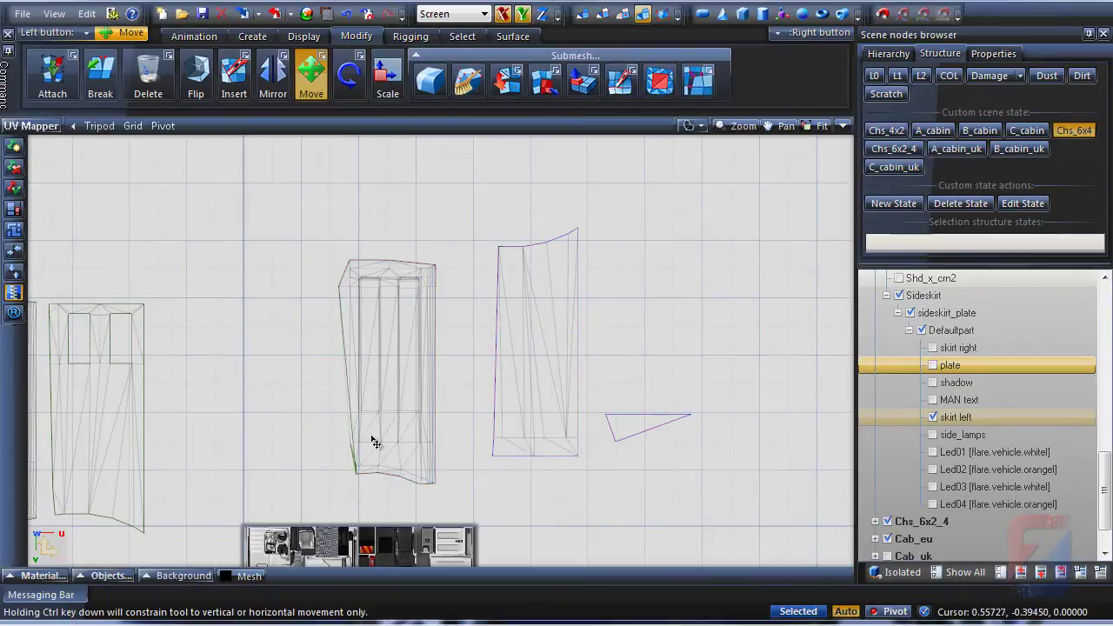
- Pull the slotted panel's lower-left corner vertex outward to unfold the overlap, and attach the loose triangle to this island
scroll(378, 457, "up", 6)
key("1")
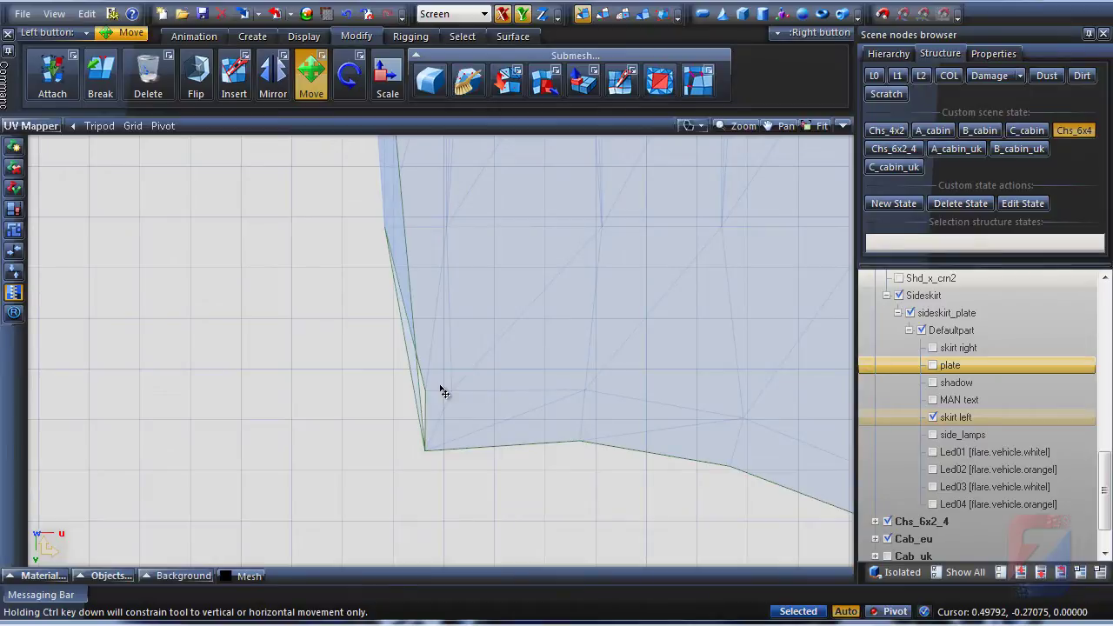
left_click(440, 388)
left_click_drag(416, 458, 363, 461)
scroll(407, 464, "down", 2)
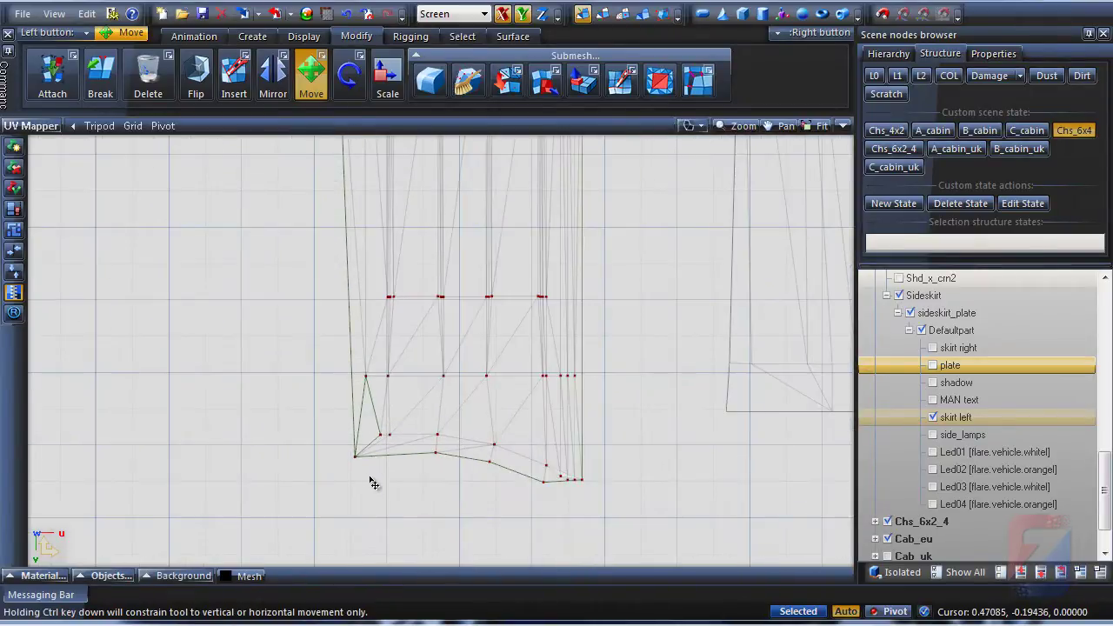
scroll(380, 484, "down", 2)
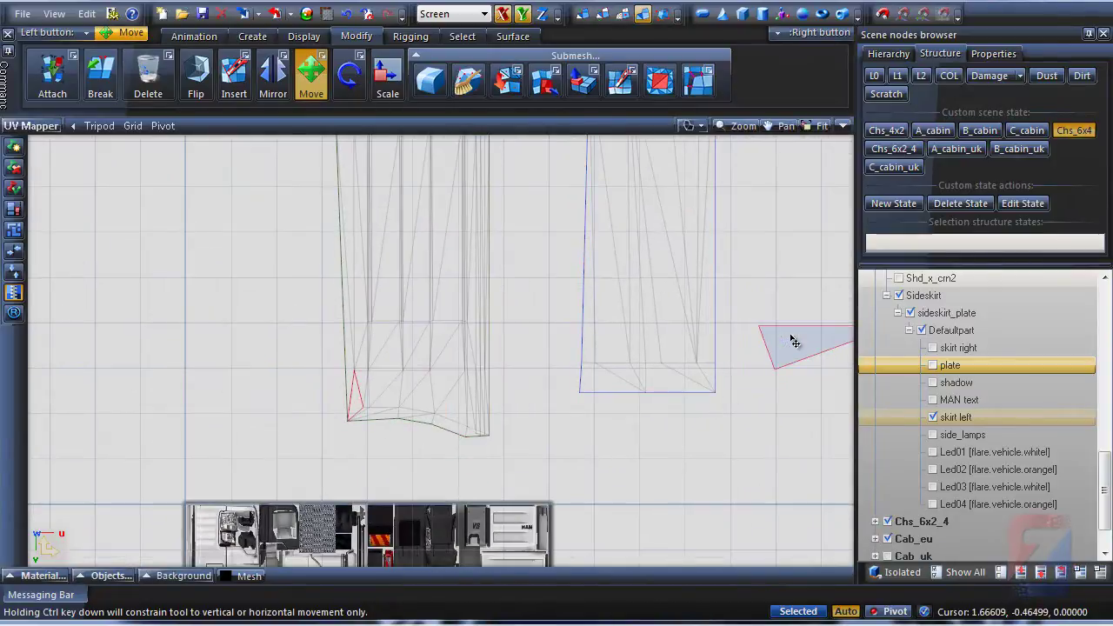
left_click(407, 394)
- Move skirt right's flipped slotted panel UV island onto the upper-left corner of the texture
scroll(427, 395, "down", 2)
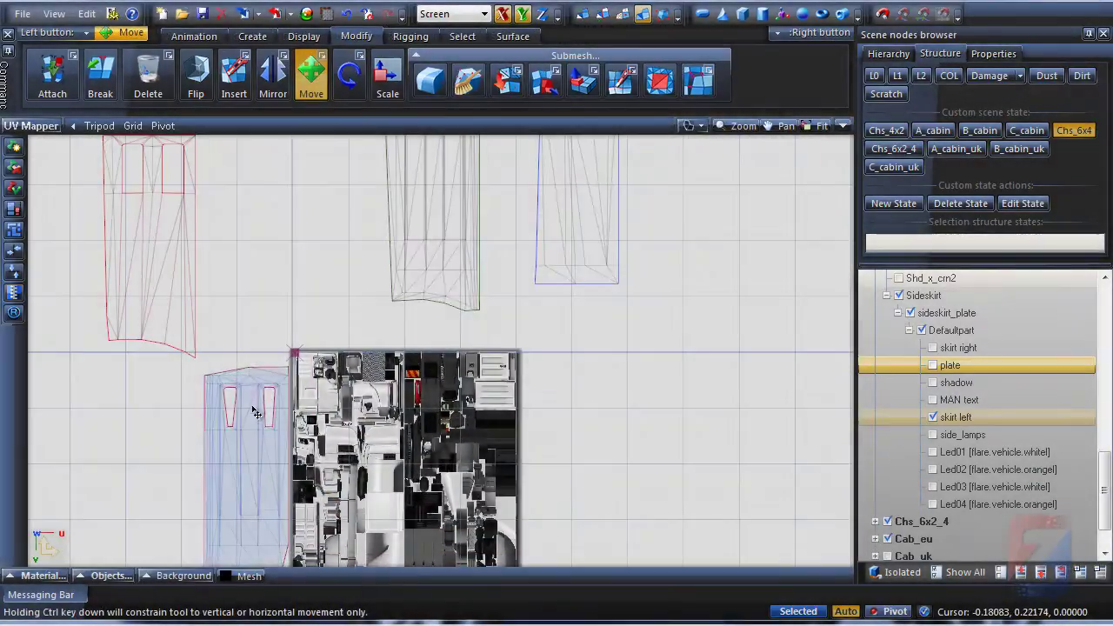
left_click_drag(228, 387, 294, 374)
scroll(315, 384, "up", 4)
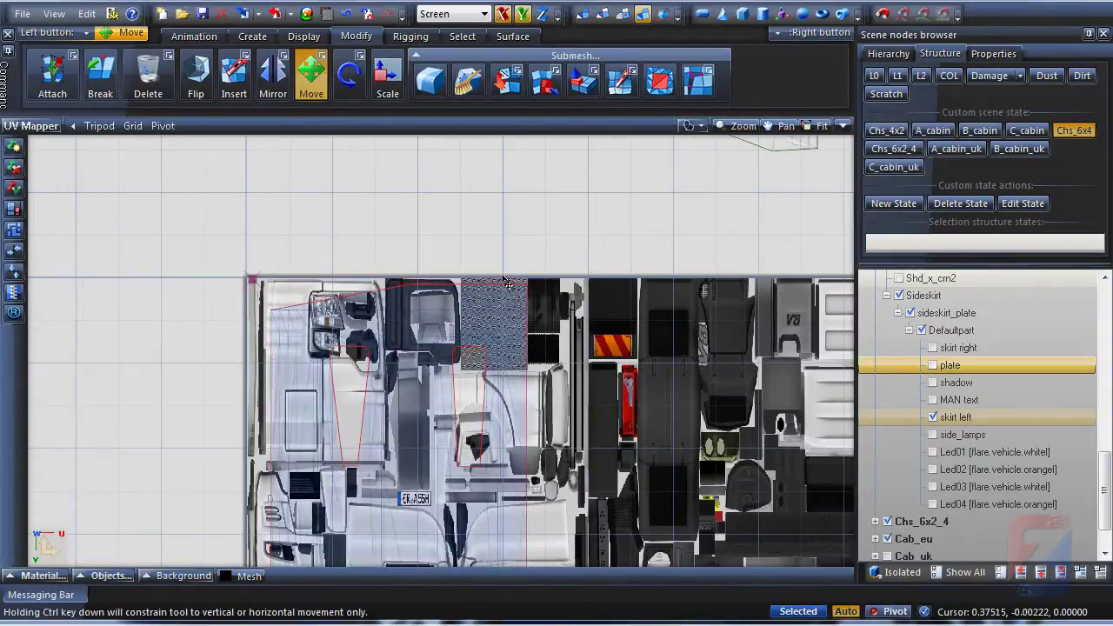
- Shrink the slotted panel's UV island vertically only, leaving a free strip along the bottom of the texture
scroll(493, 270, "down", 4)
left_click(351, 74)
left_click(387, 77)
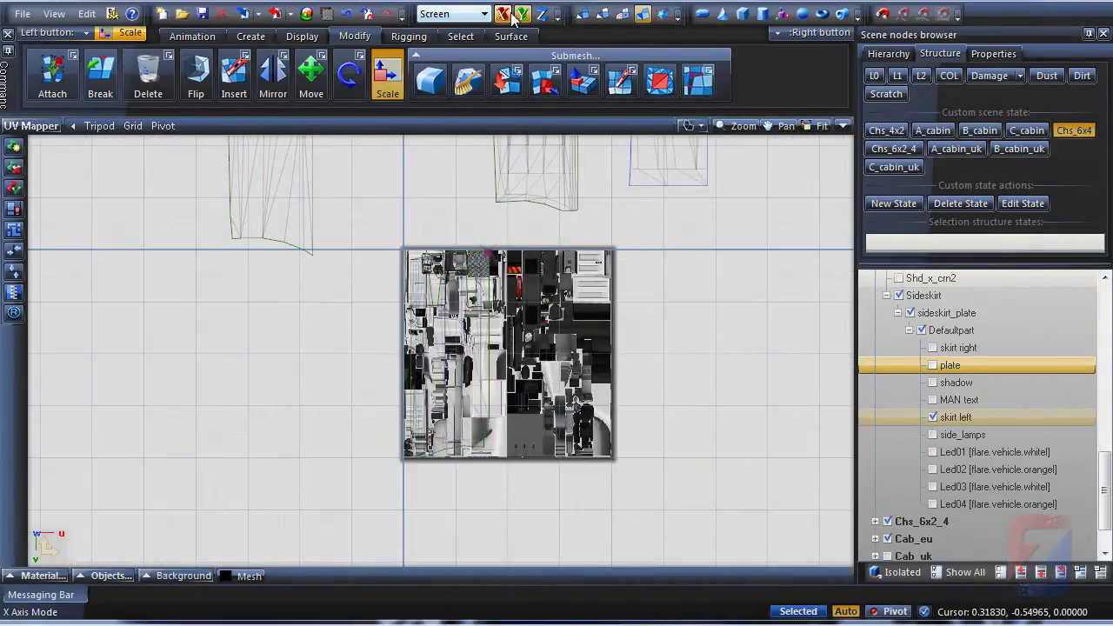
left_click(504, 15)
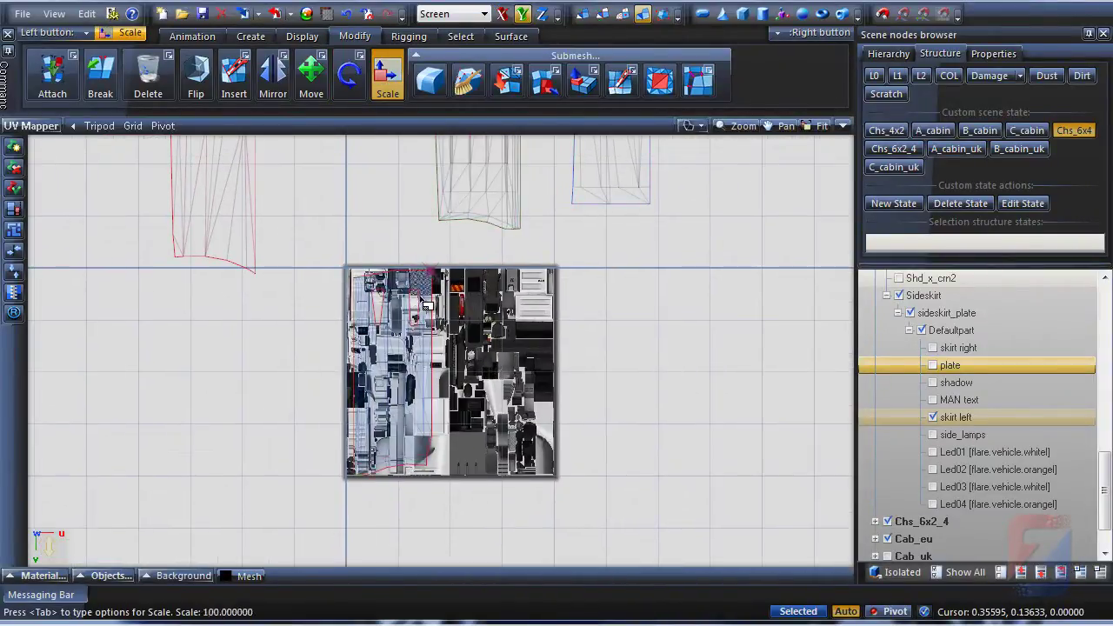
left_click_drag(421, 329, 421, 351)
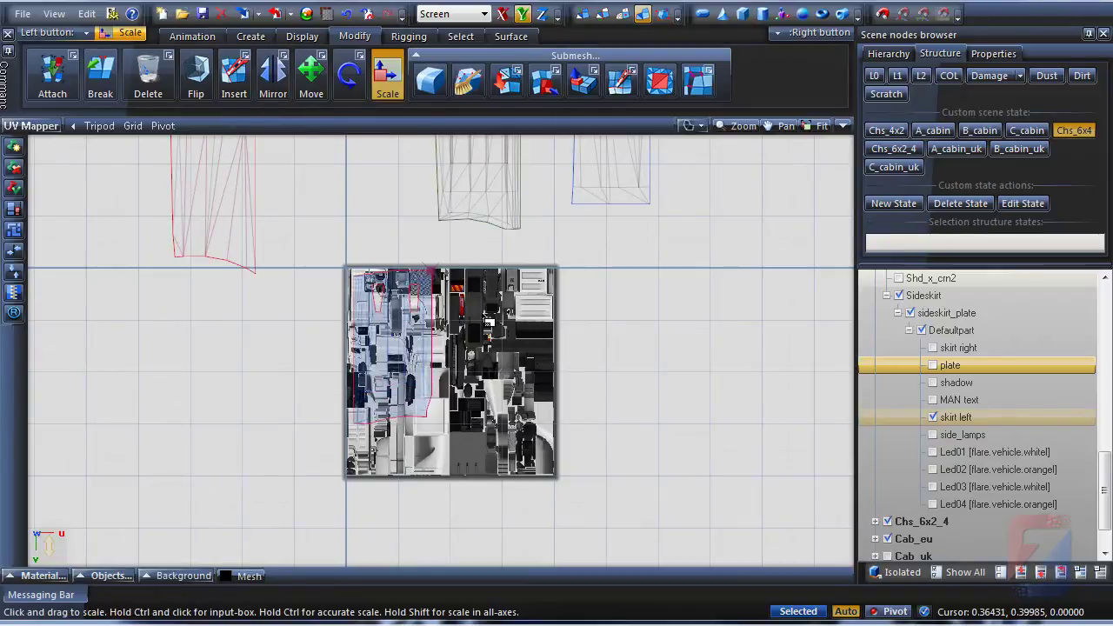
- Move the second large skirt panel's UV island down onto the texture, directly beside the slotted panel
middle_click_drag(485, 315, 400, 375)
left_click(310, 74)
scroll(403, 278, "down", 1)
left_click_drag(398, 205, 397, 396)
scroll(341, 342, "up", 5)
left_click_drag(431, 339, 431, 340)
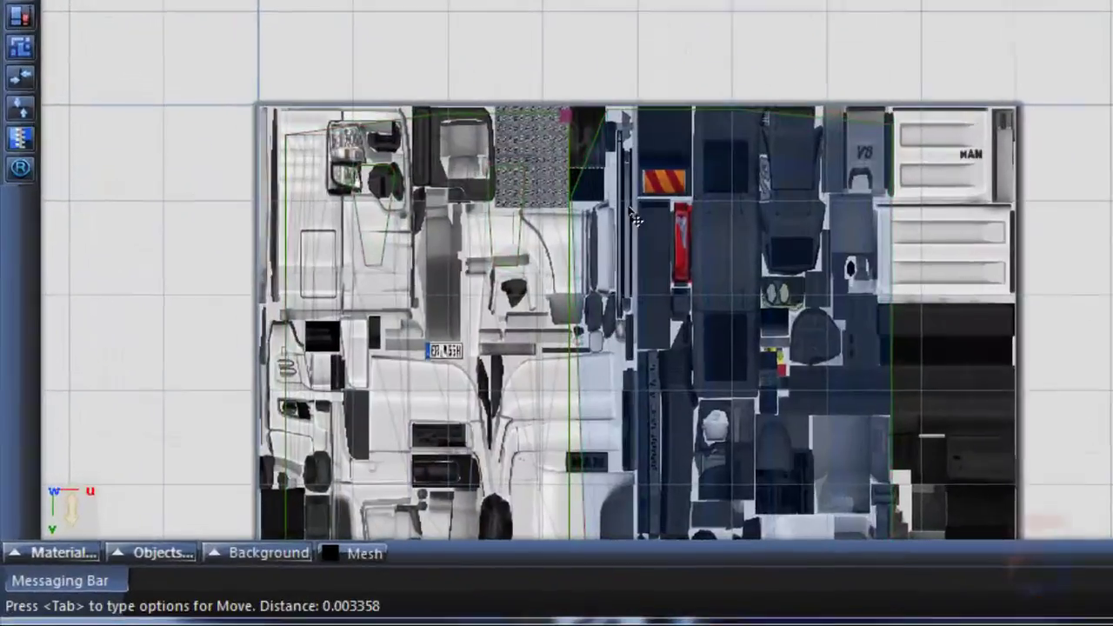
left_click_drag(638, 220, 508, 367)
- Set the UV background texture's opacity to 20
left_click(228, 552)
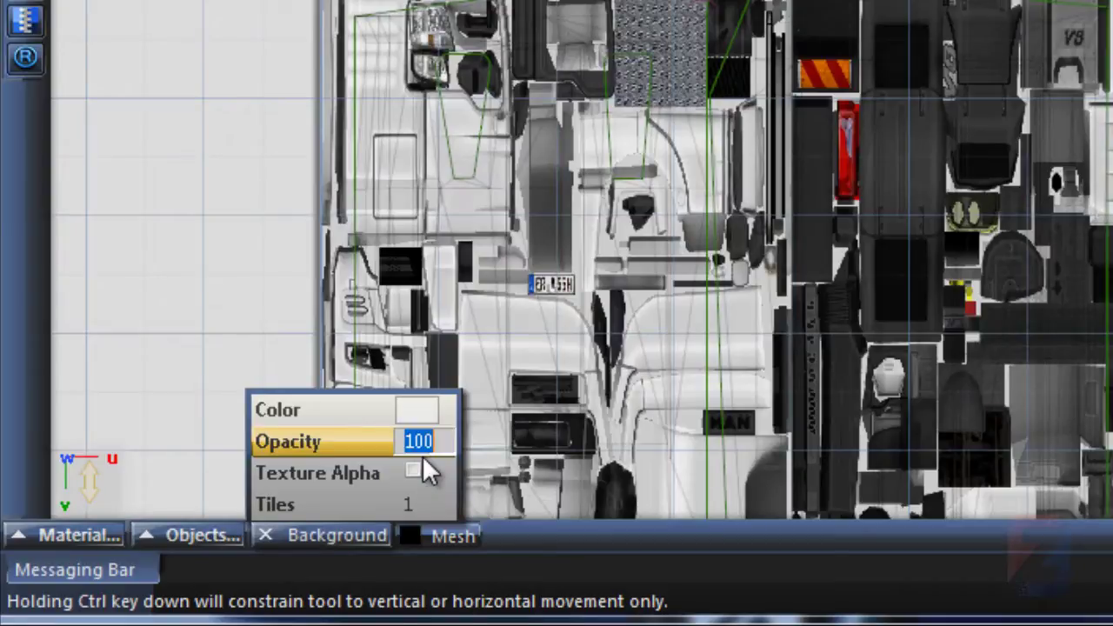
left_click(422, 455)
type("20")
key("Return")
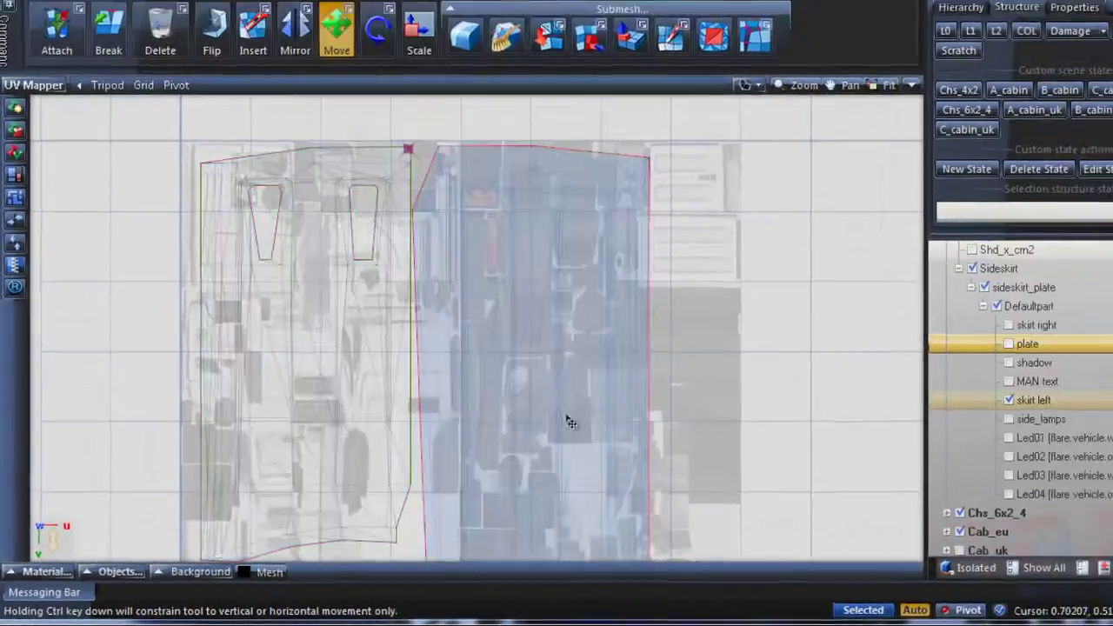
- Fit the remaining skirt islands by scaling them horizontally and vertically to fill the right half and bottom strip of the texture
left_click_drag(462, 317, 462, 316)
left_click(503, 14)
left_click_drag(454, 217, 467, 216)
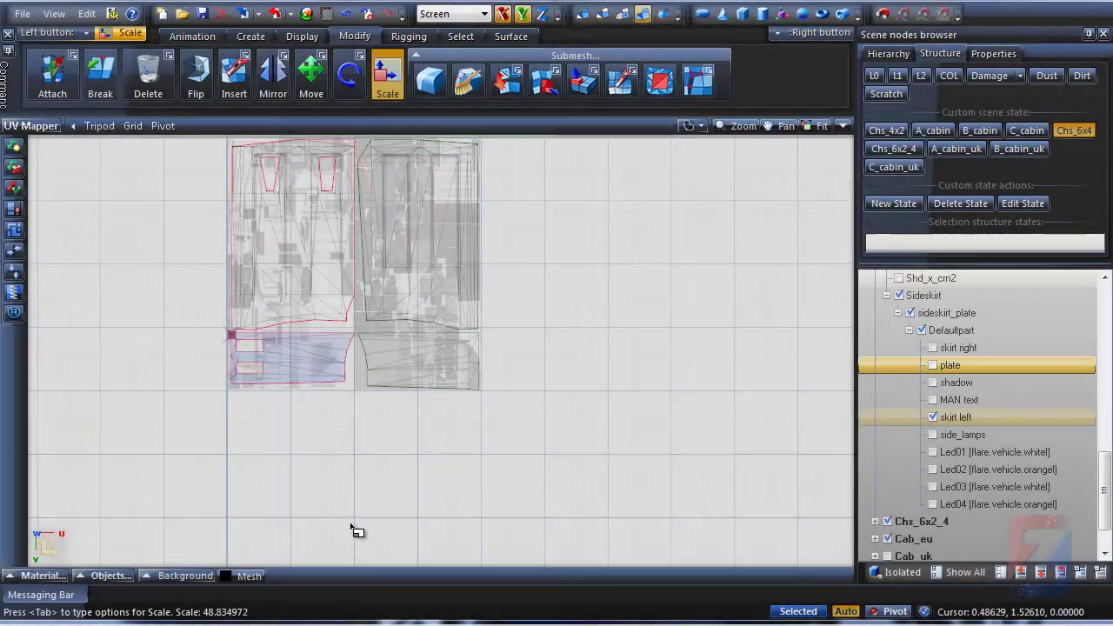
left_click(520, 14)
left_click_drag(311, 371, 311, 379)
middle_click_drag(583, 326, 552, 371)
scroll(552, 371, "down", 1)
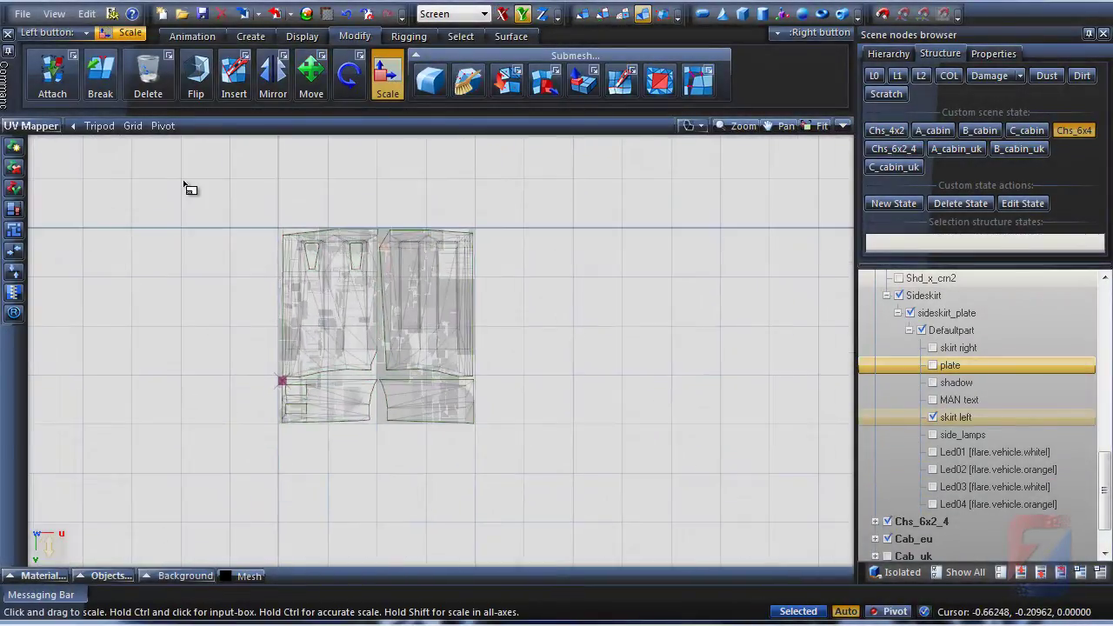
- Restore the perspective view beside the UV mapper and show skirt right, side_lamps, MAN text and plate
left_click_drag(184, 182, 518, 473)
key("space")
left_click(843, 126)
middle_click_drag(705, 374, 612, 391)
scroll(612, 391, "down", 1)
left_click(932, 348)
mouse_move(783, 374)
middle_mouse_down()
mouse_move(663, 365)
mouse_move(803, 374)
middle_mouse_up()
left_click(933, 435)
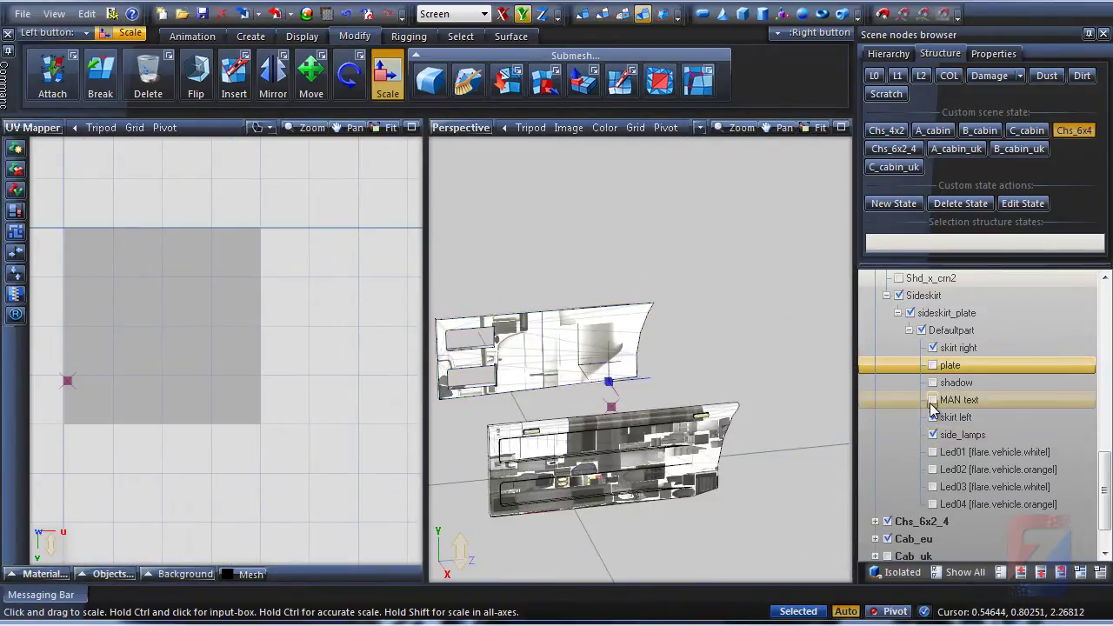
left_click(932, 366)
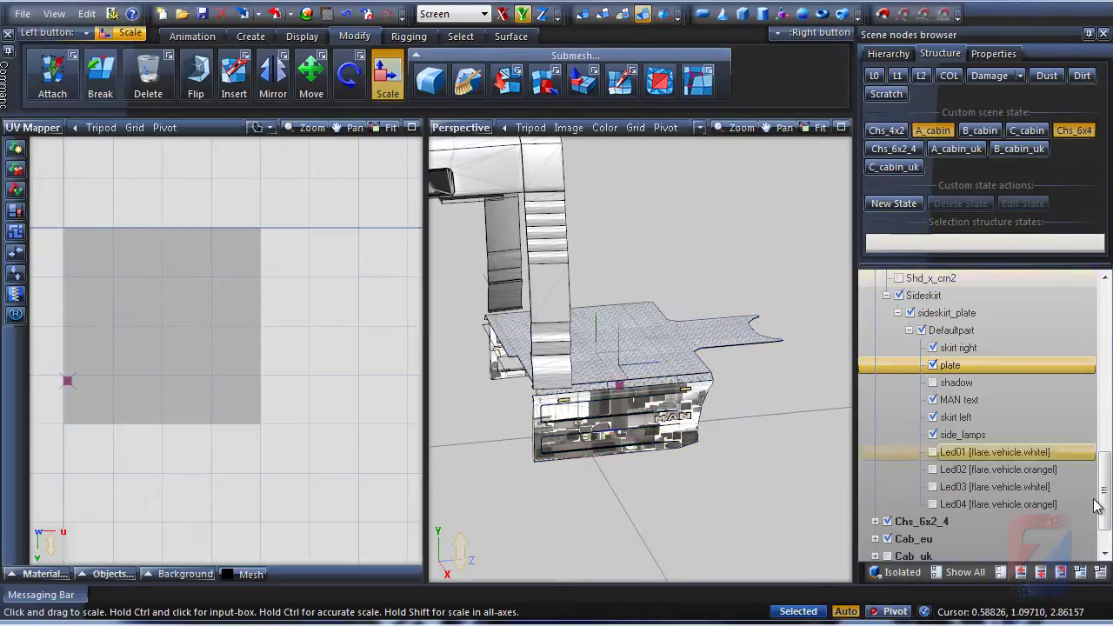
- Show chassis parts Chs_6x4 01, 02, 03, 04 and 06 plus Chs_base and Cab_base around the side skirts
scroll(959, 470, "up", 4)
scroll(961, 470, "up", 5)
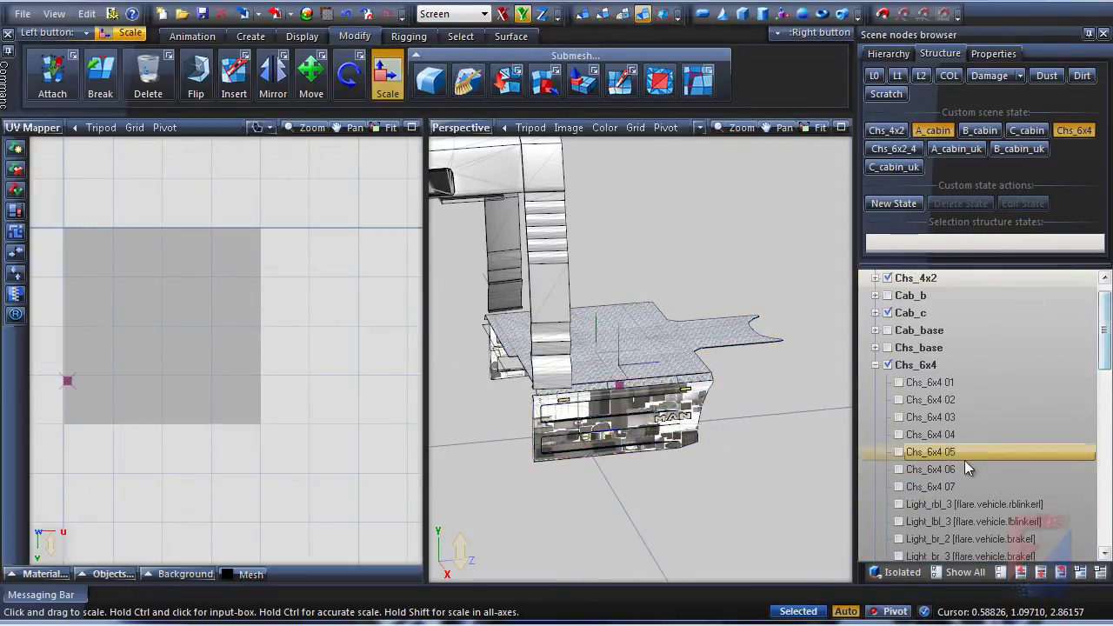
left_click(899, 469)
left_click(899, 435)
left_click(900, 417)
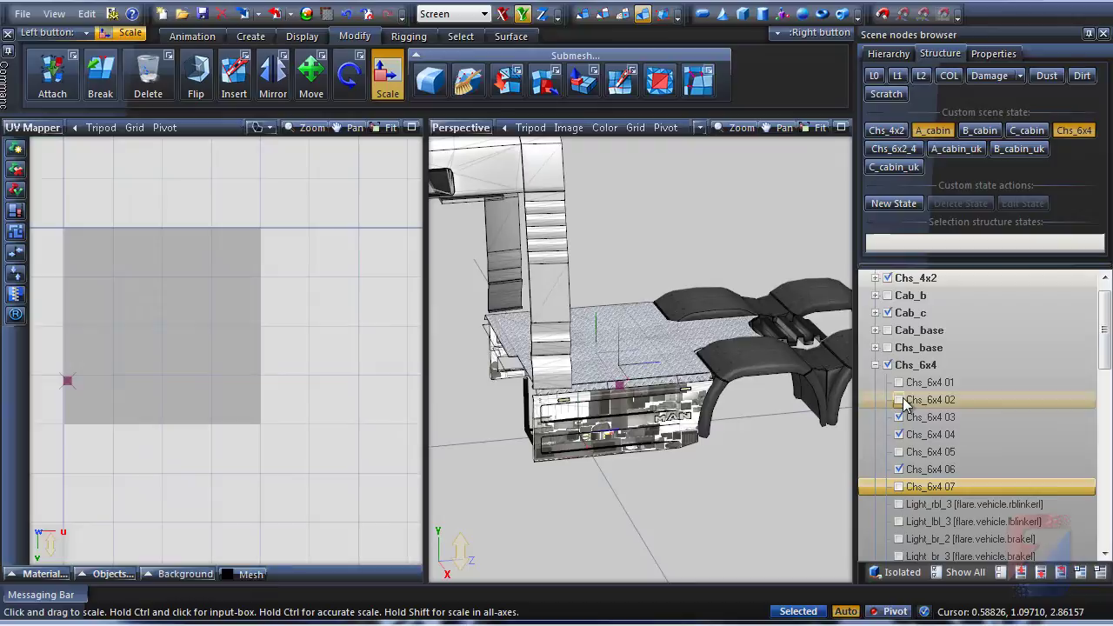
left_click(900, 400)
left_click(899, 383)
left_click(887, 348)
left_click(888, 331)
scroll(652, 383, "down", 3)
middle_click_drag(622, 426, 672, 435)
scroll(672, 437, "up", 5)
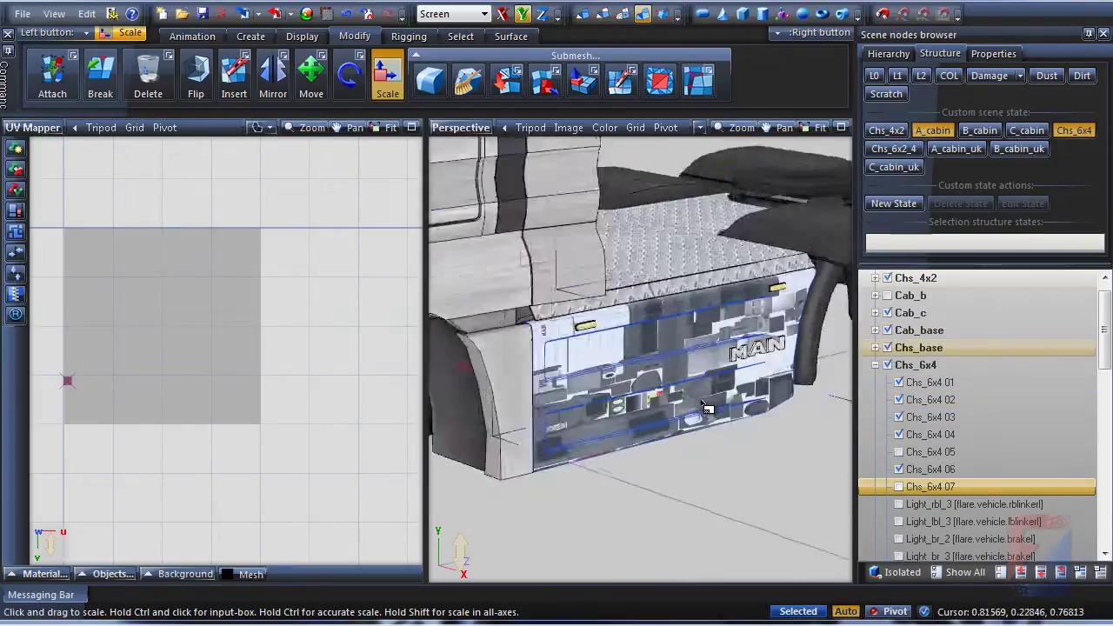
- Enable Diffuse Color in the vertex format of both selected skirts and apply the change
left_click(311, 75)
scroll(741, 453, "down", 2)
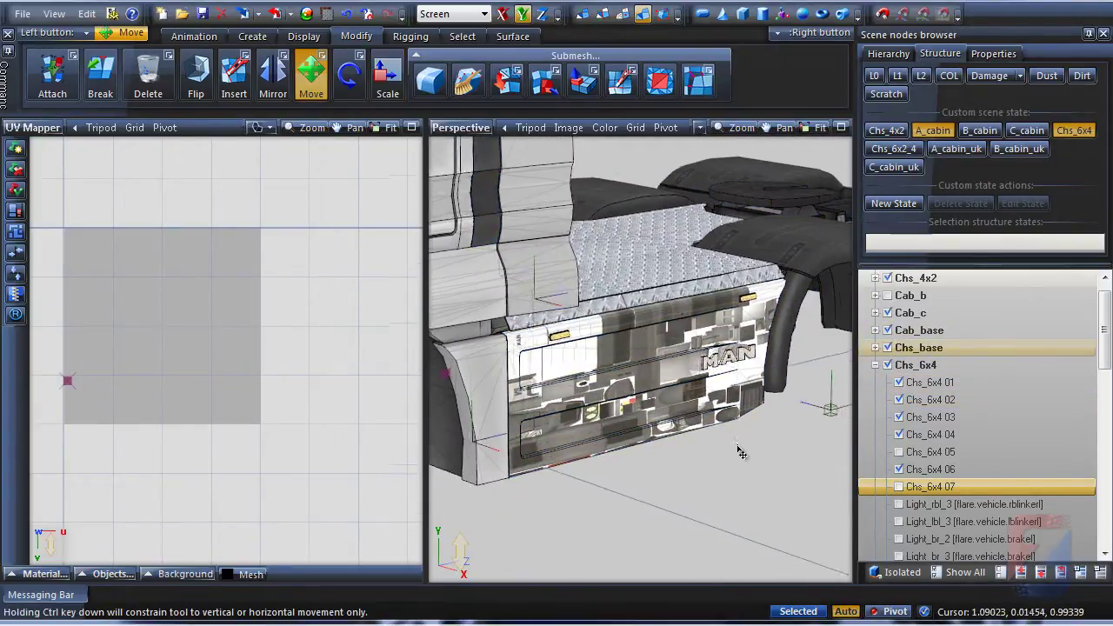
middle_click_drag(669, 448, 557, 409)
left_click(994, 54)
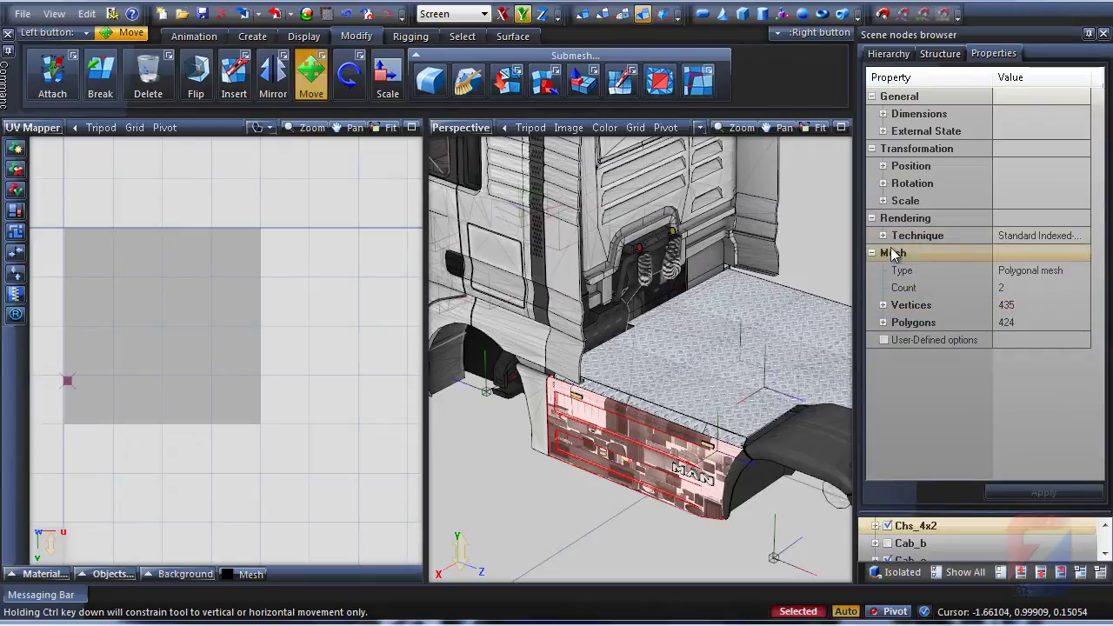
left_click(884, 305)
left_click(894, 323)
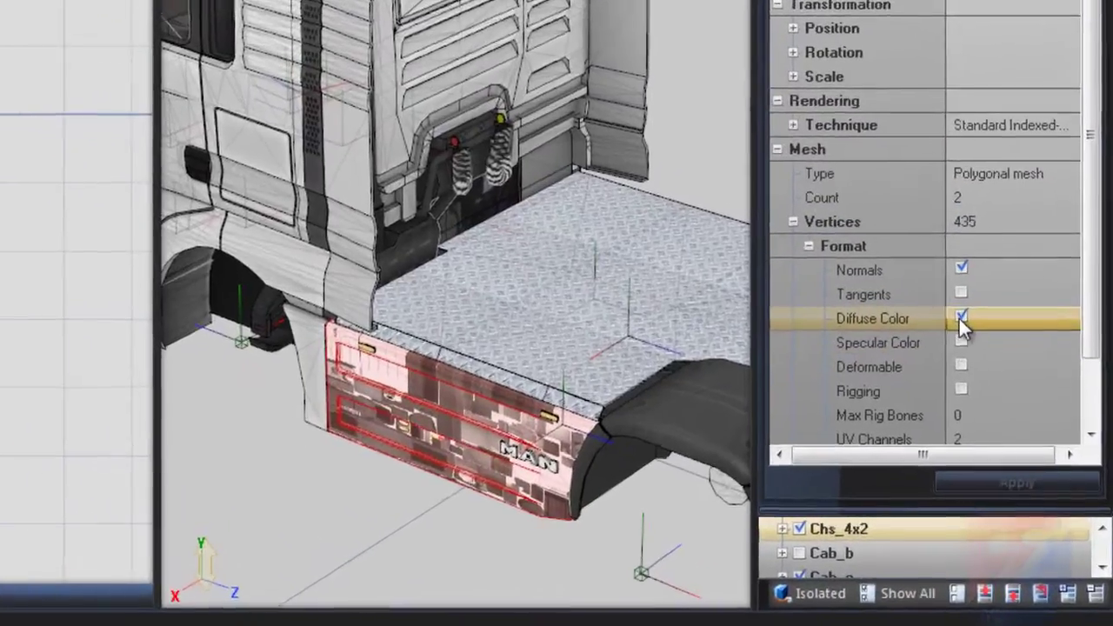
left_click(994, 361)
left_click(932, 286)
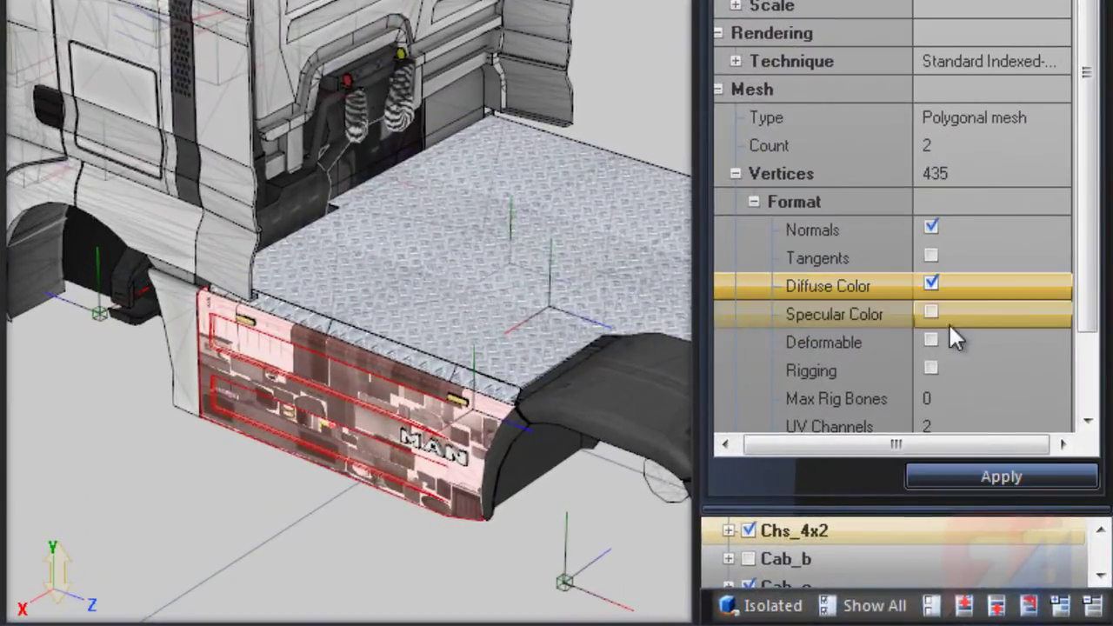
left_click(982, 475)
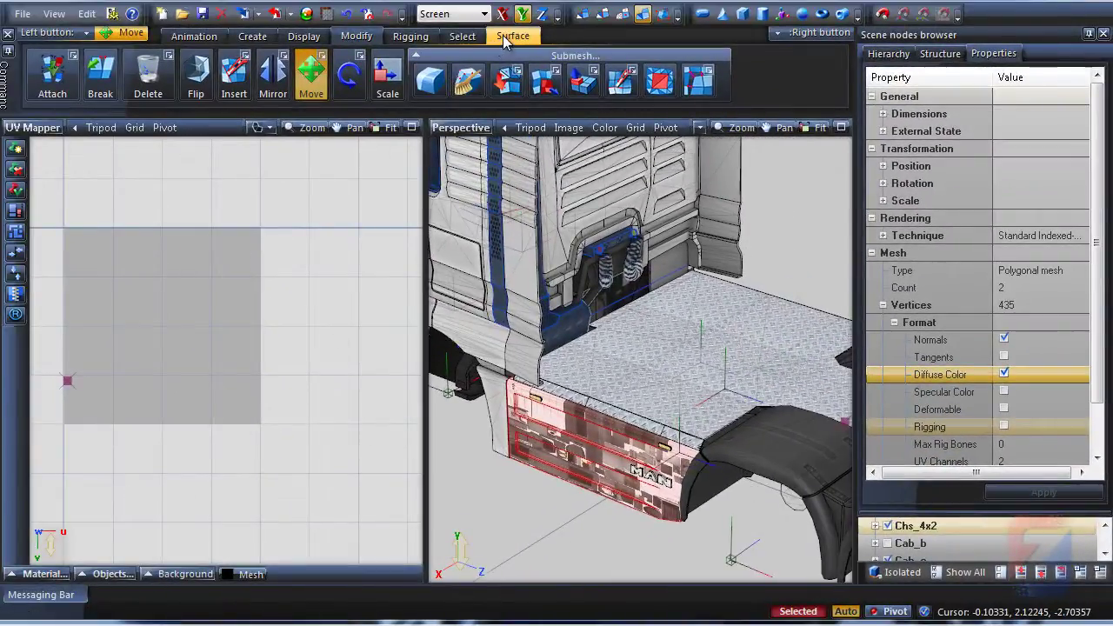
- Paint self shadows onto the vertices of the selected side skirts
left_click(513, 36)
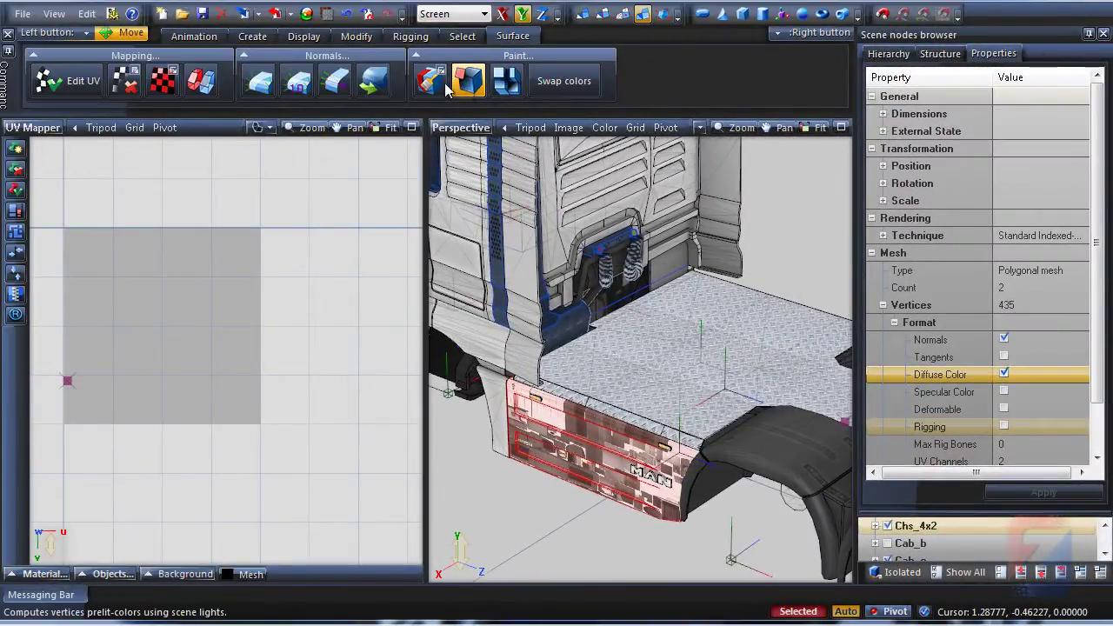
left_click(509, 81)
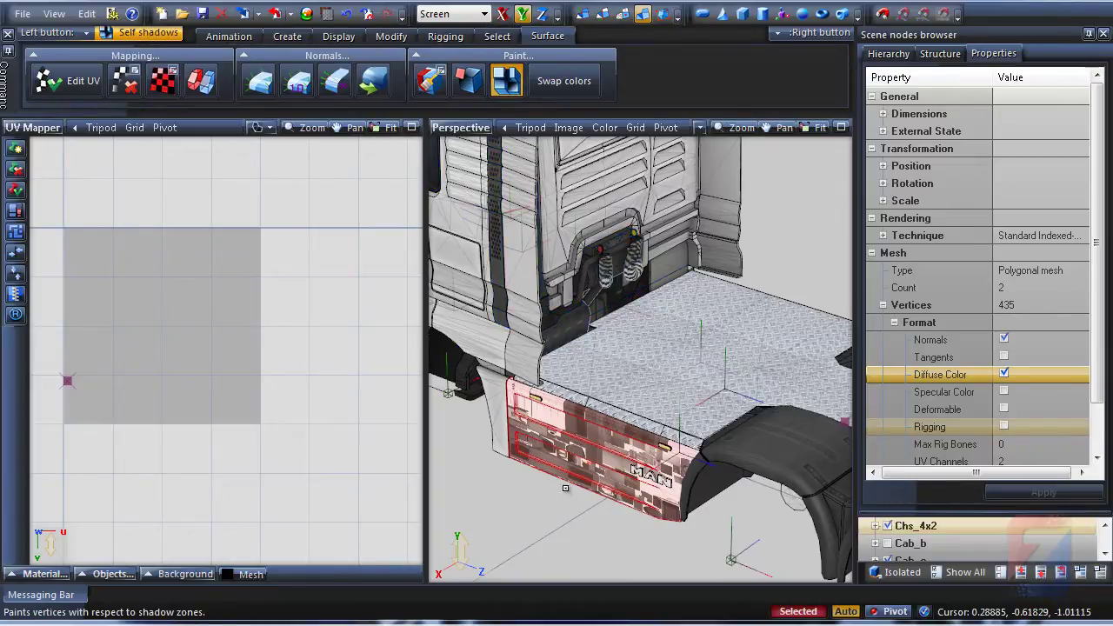
middle_click_drag(565, 488, 573, 459)
left_click(573, 458)
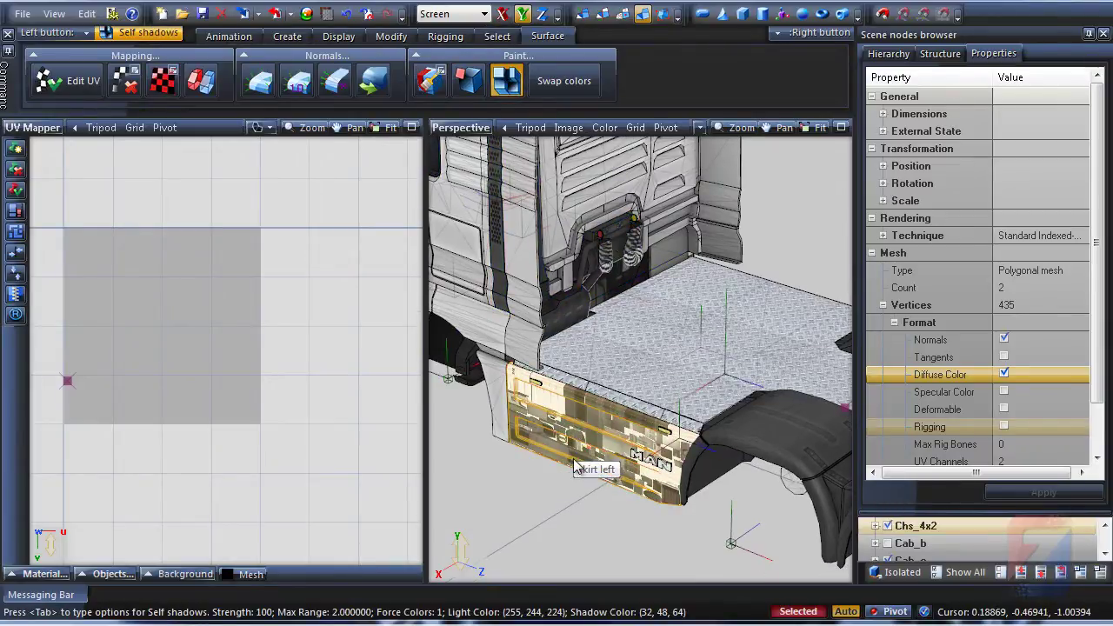
left_click_drag(579, 453, 314, 320)
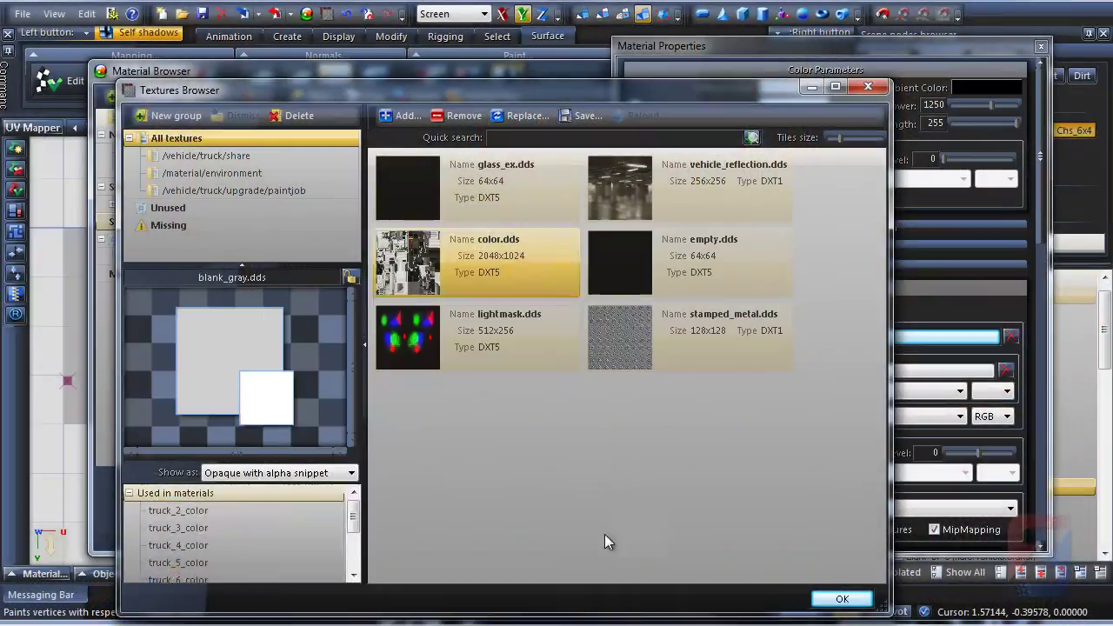
- Assign blank_gray.dds as the detail texture map of the skirtpaint material and close the material windows
left_click(453, 423)
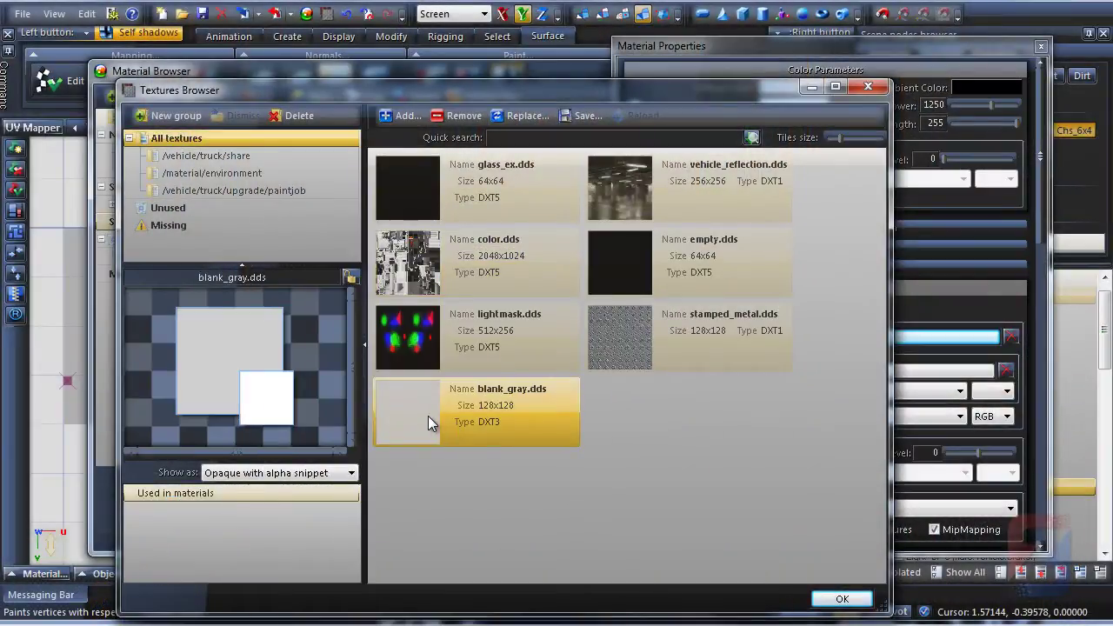
double_click(427, 415)
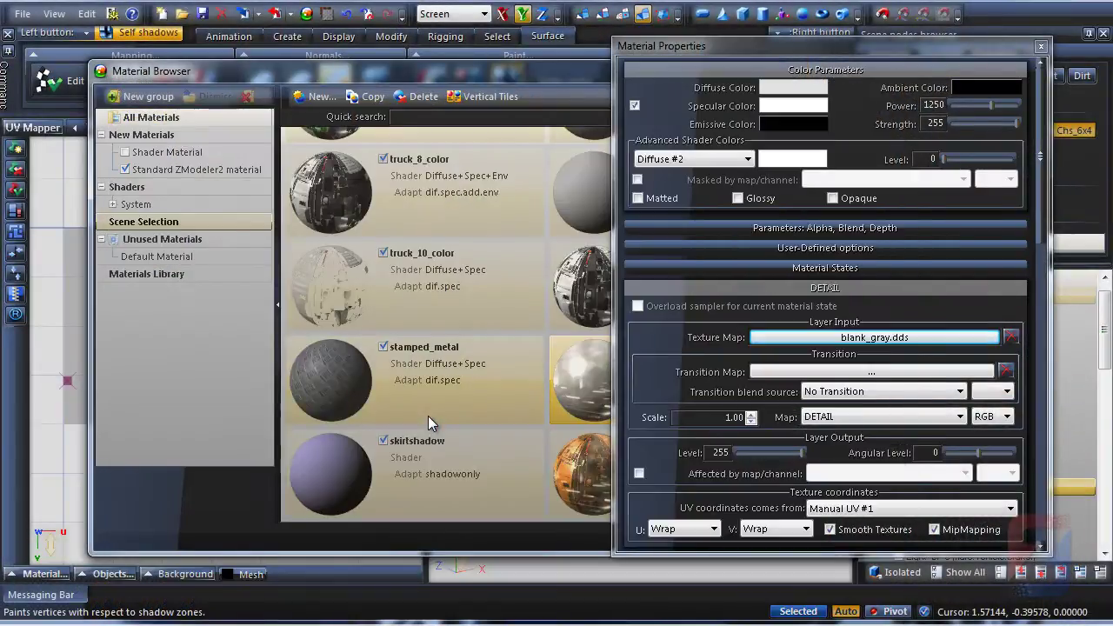
left_click(1040, 47)
left_click(776, 69)
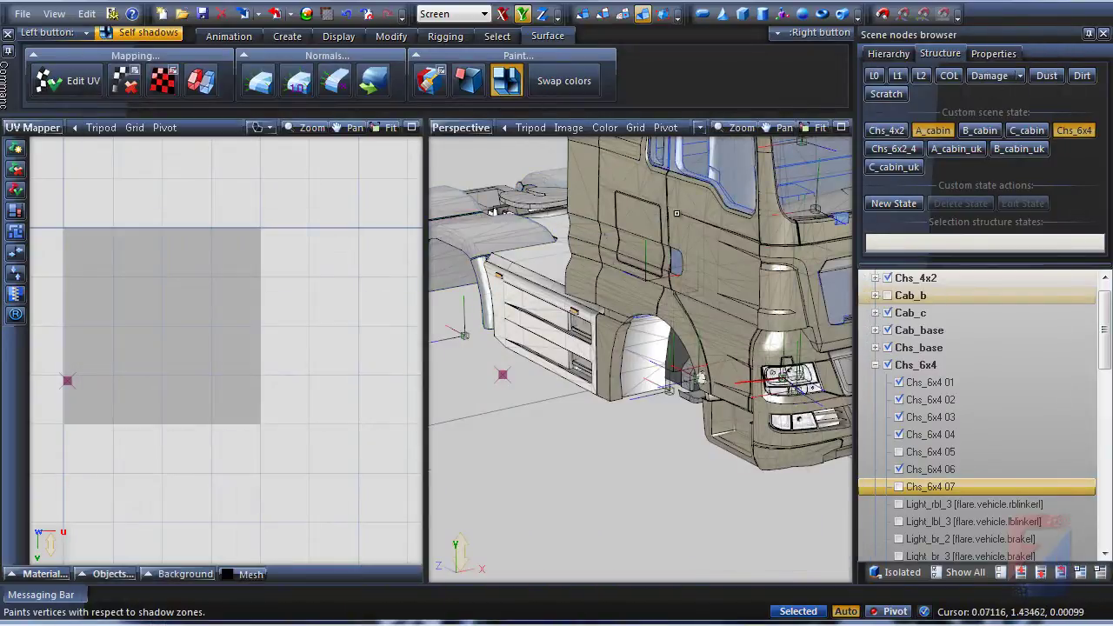
- Turn on Light in the perspective view and check the shading of both side skirts
left_click(700, 129)
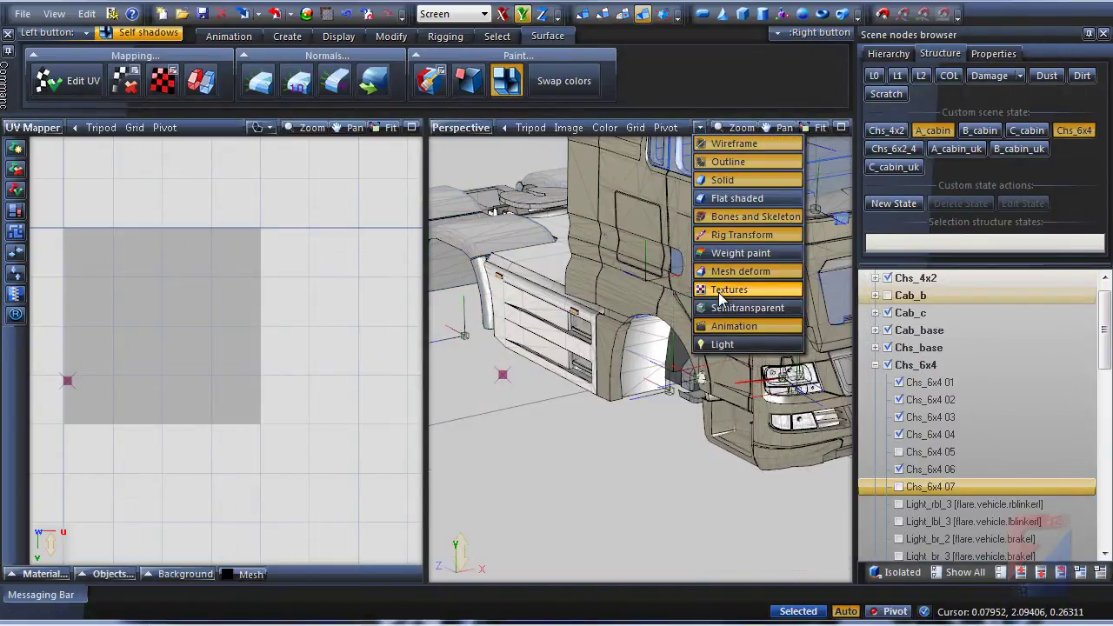
left_click(722, 345)
scroll(572, 335, "up", 4)
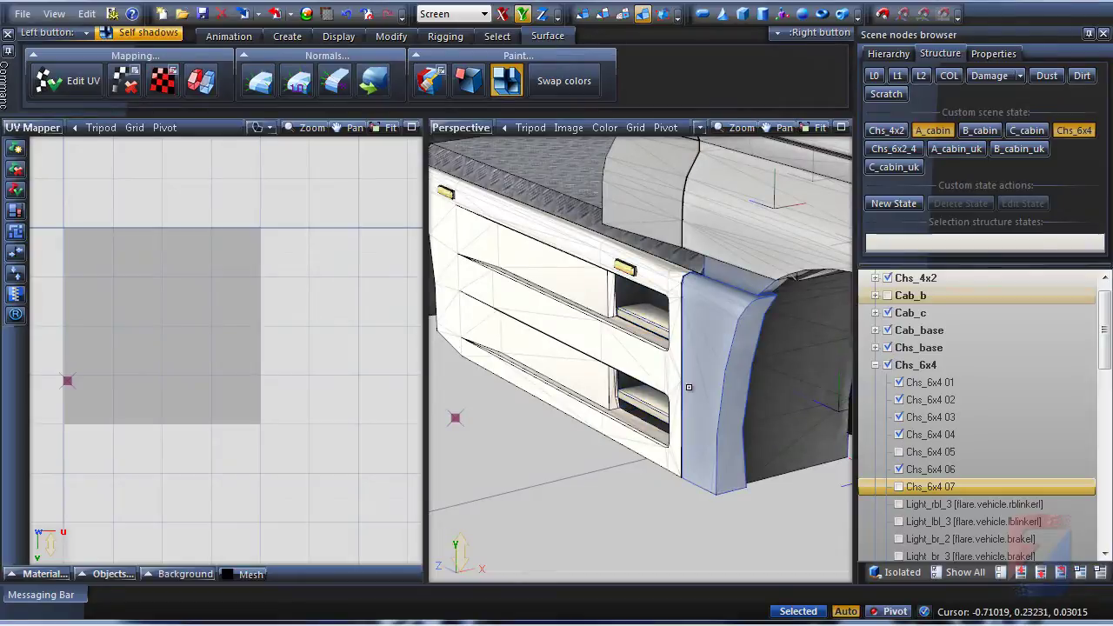
scroll(648, 385, "down", 5)
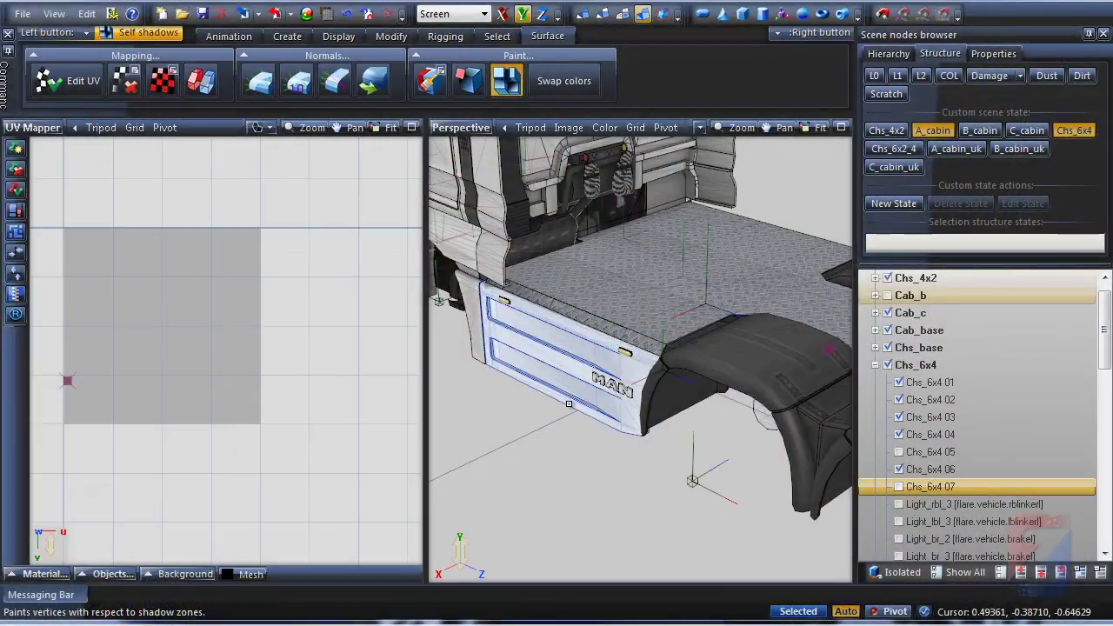
middle_click_drag(763, 380, 662, 366)
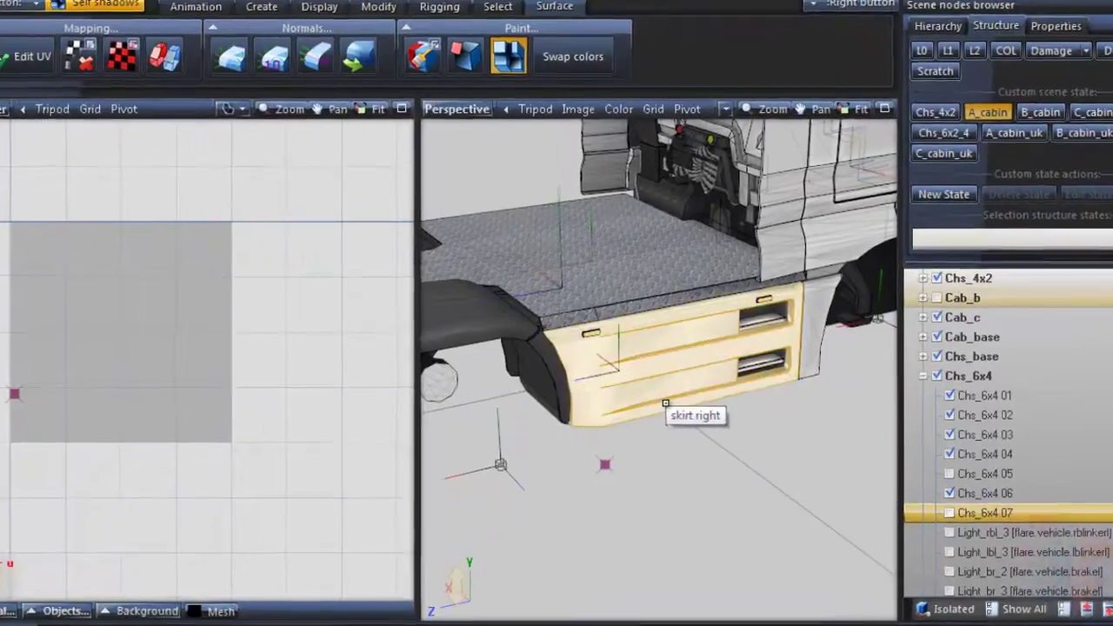
- Edit UV channel 1 of the selected skirts with the old mapping kept, and display skirtpaint's blank_gray.dds mapping
right_click(646, 390)
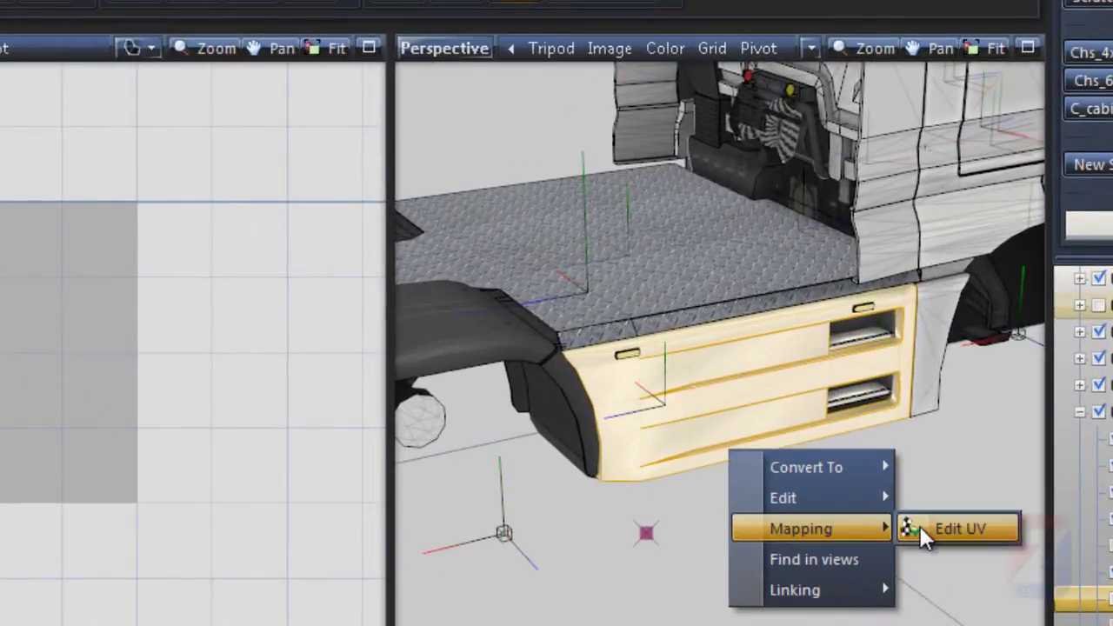
left_click(920, 533)
left_click(470, 158)
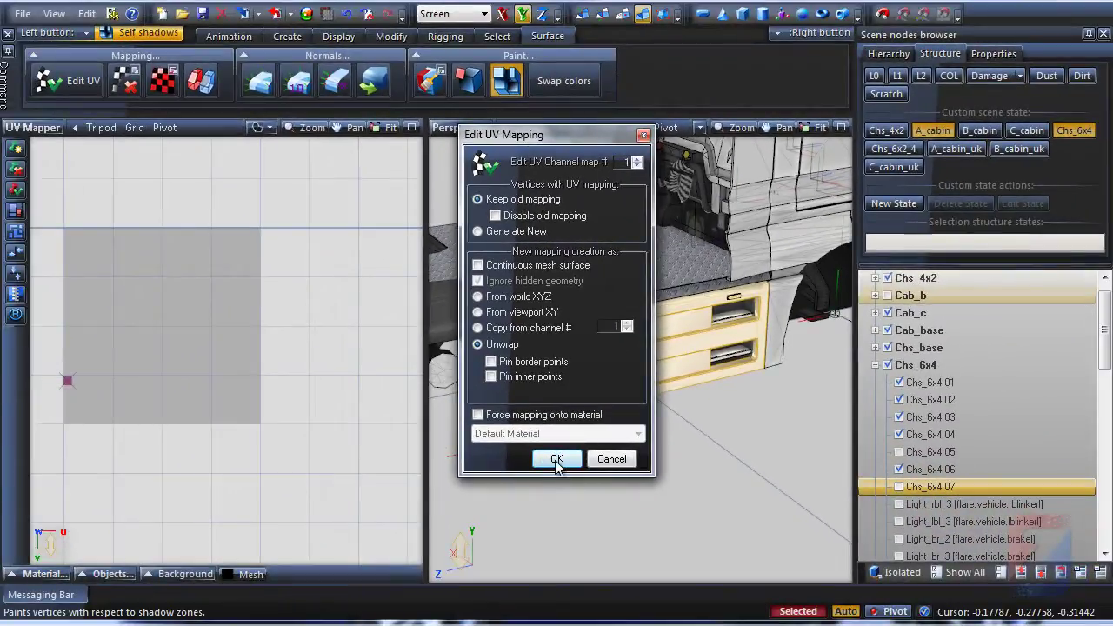
left_click(557, 459)
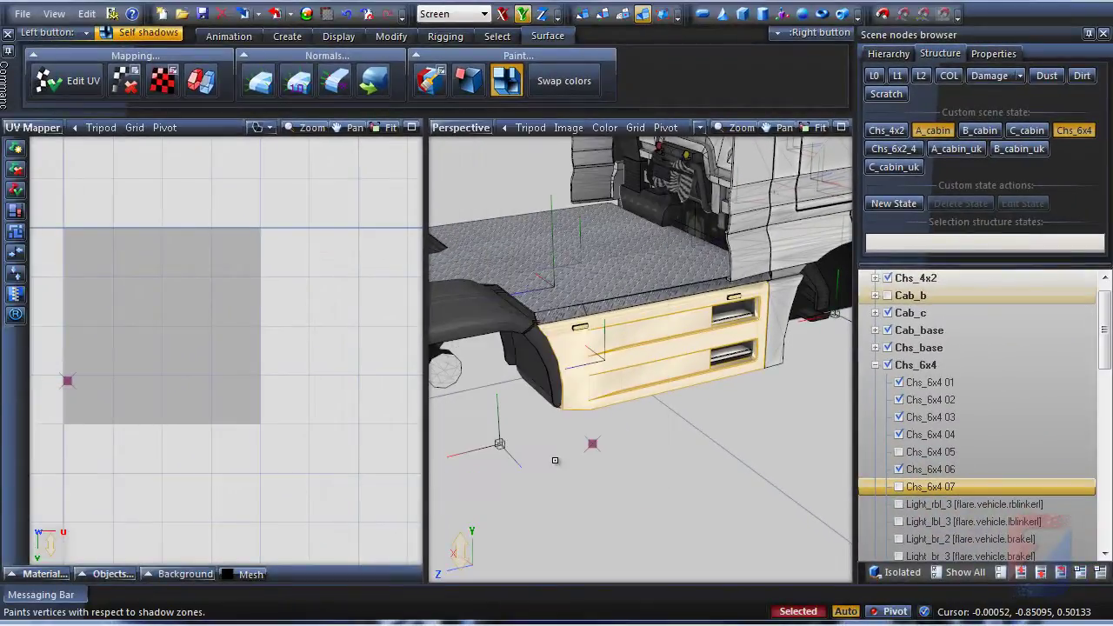
left_click(26, 575)
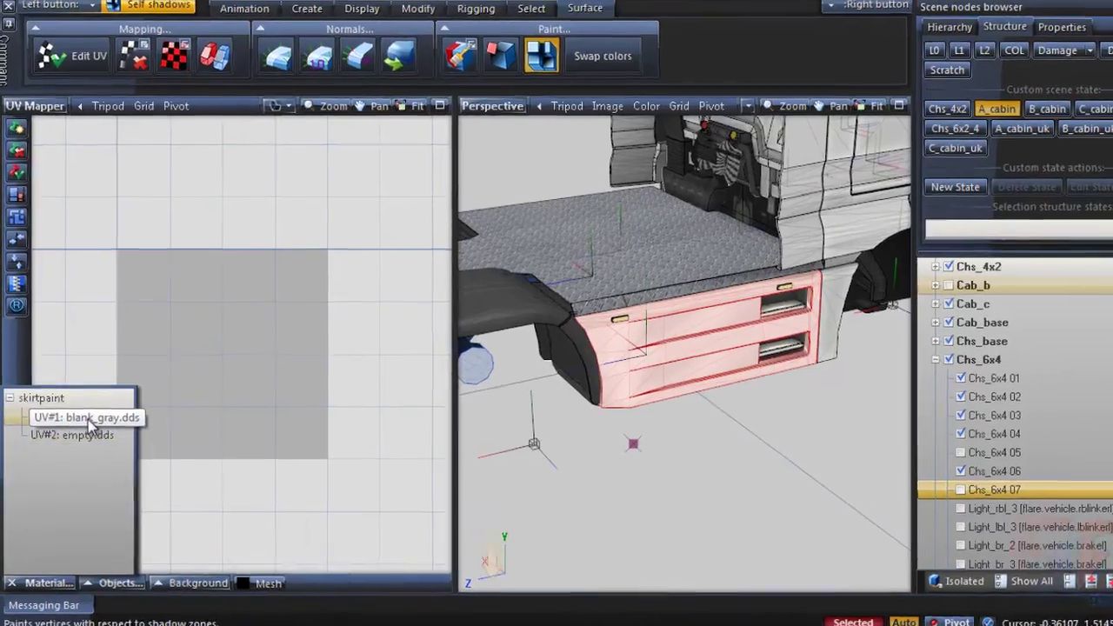
left_click(83, 421)
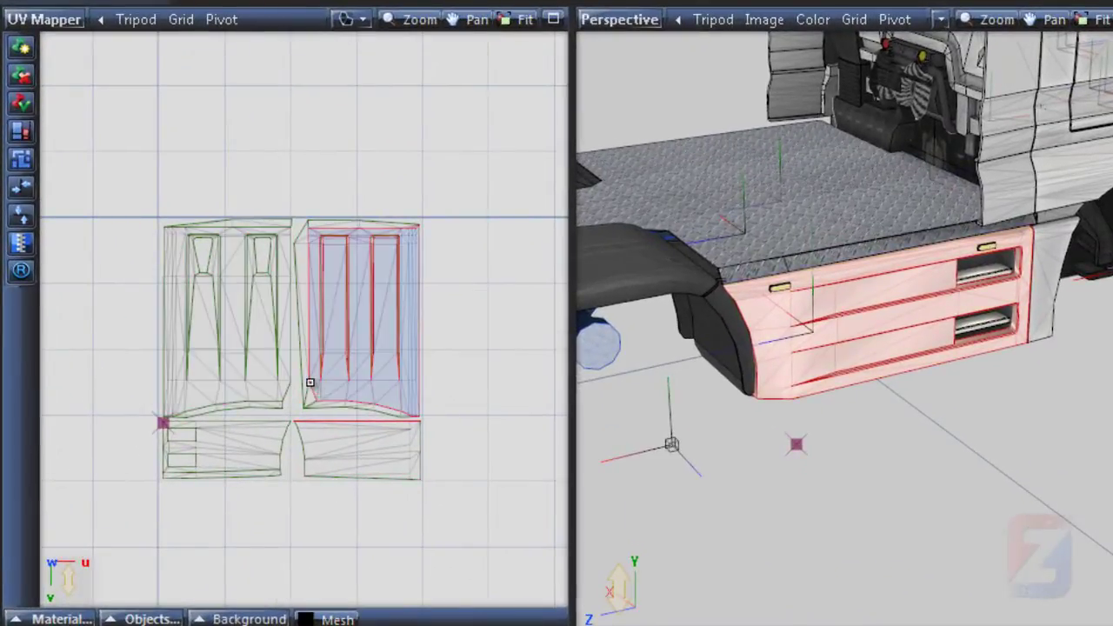
middle_click_drag(311, 388, 318, 356)
scroll(319, 356, "up", 1)
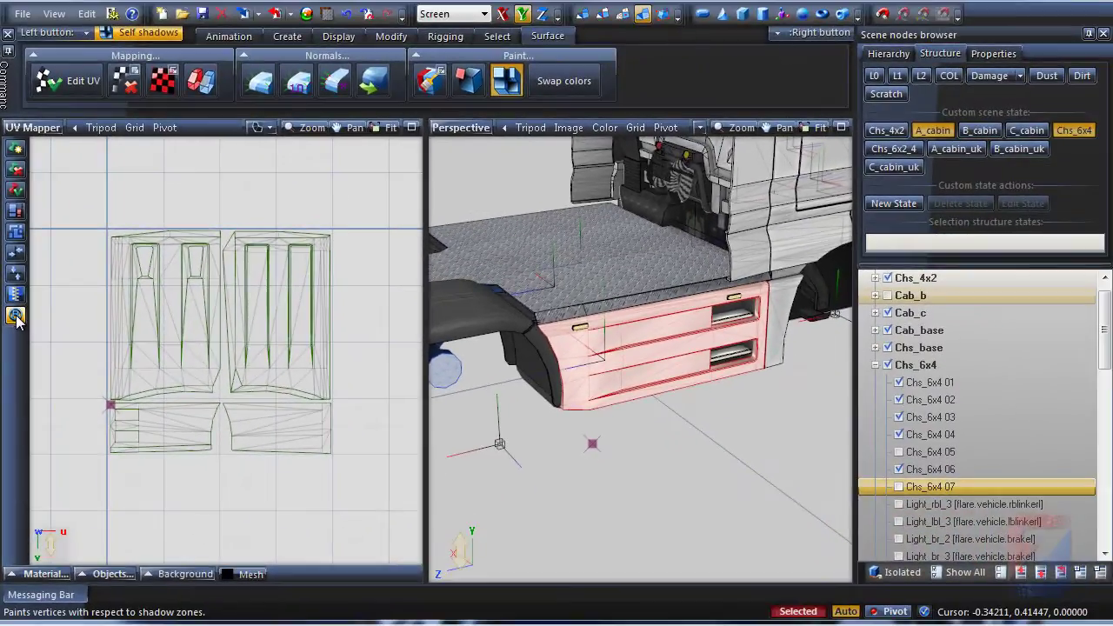
- Render the skirts' UV layout as a 512 by 512 Wireframe UV Atlas and inspect the preview
left_click(16, 316)
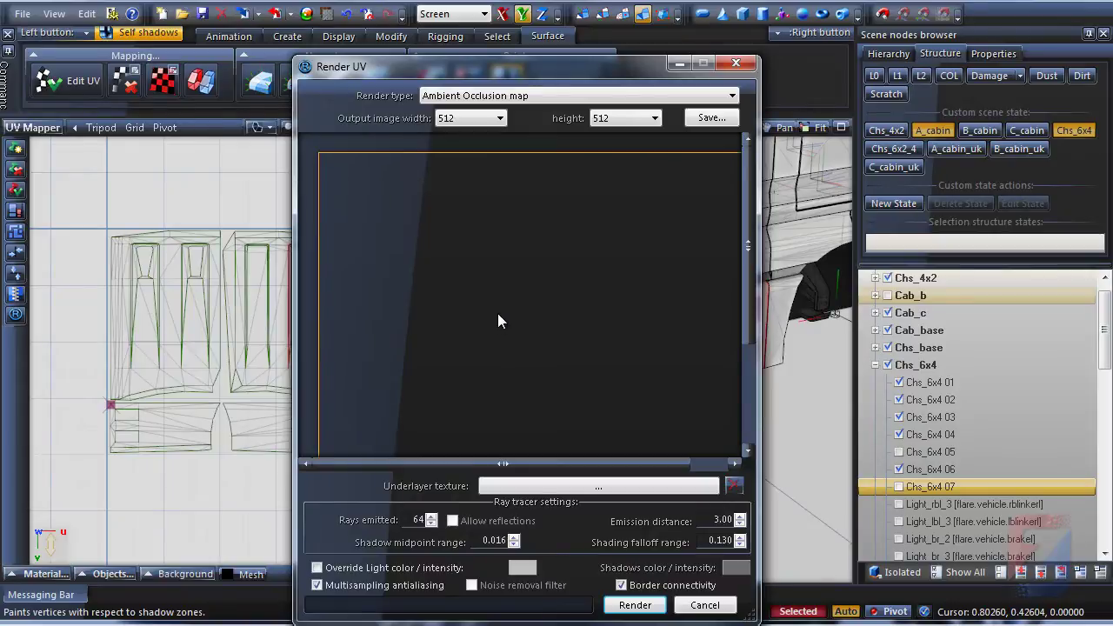
left_click(540, 97)
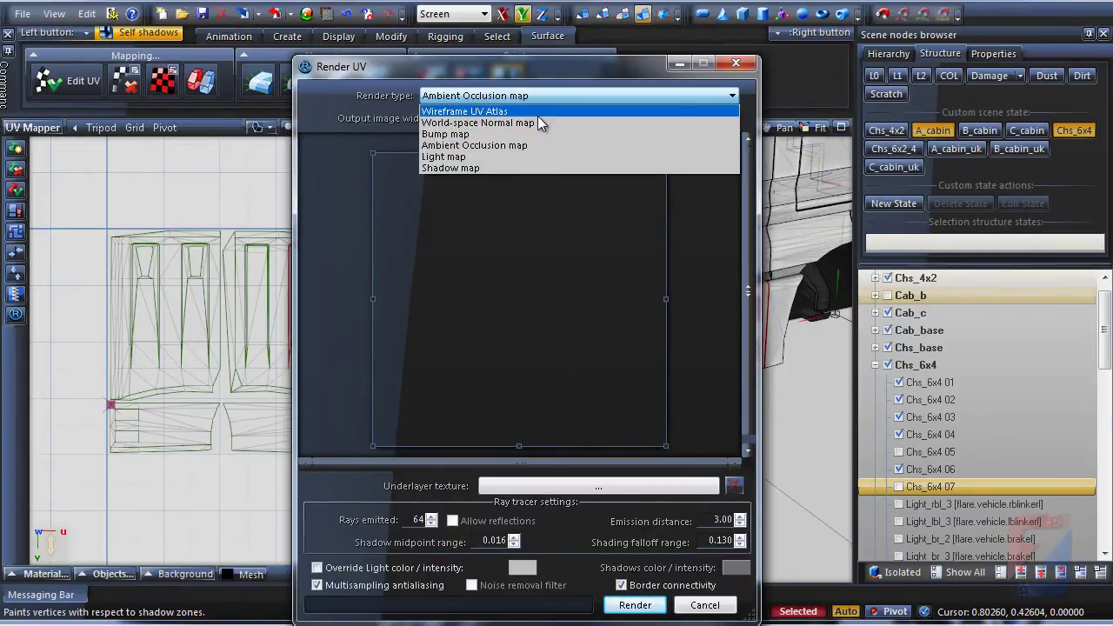
left_click(538, 114)
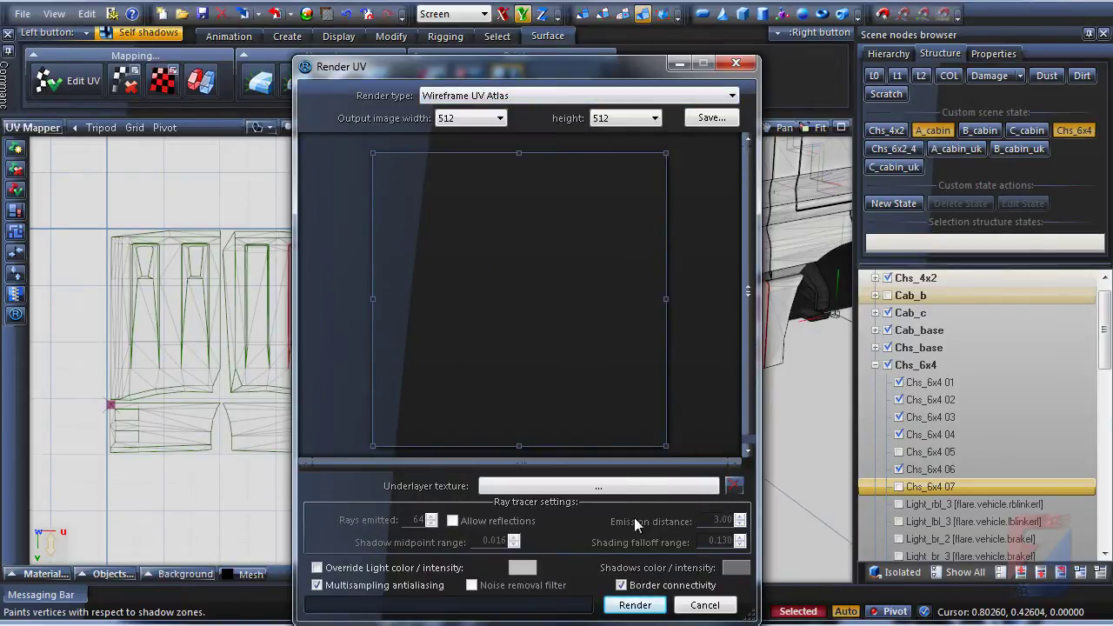
left_click(635, 605)
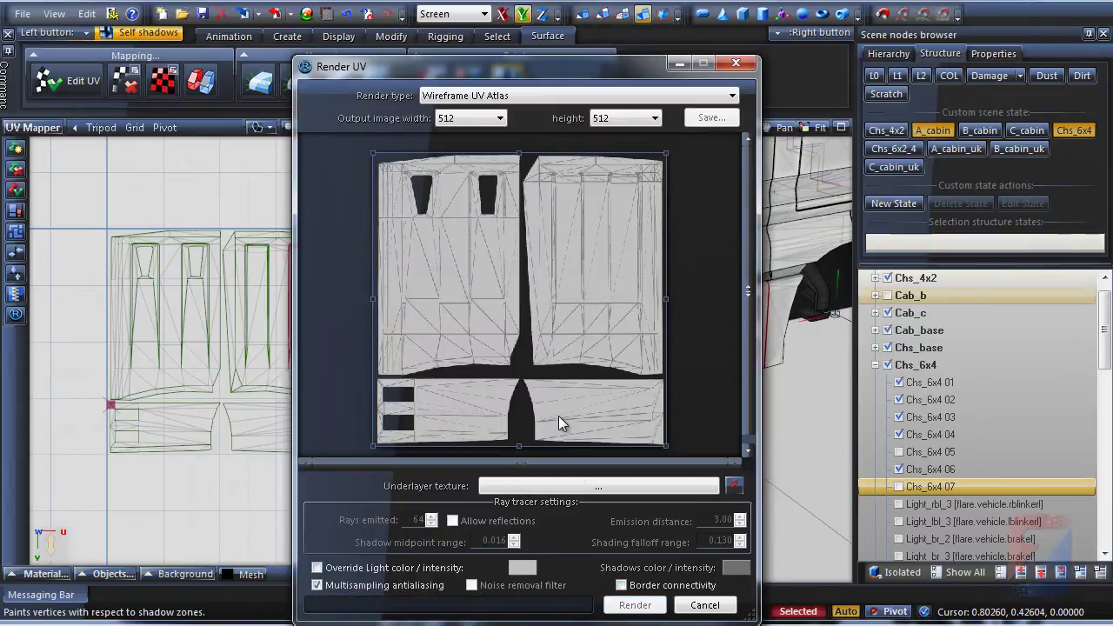
scroll(528, 326, "down", 1)
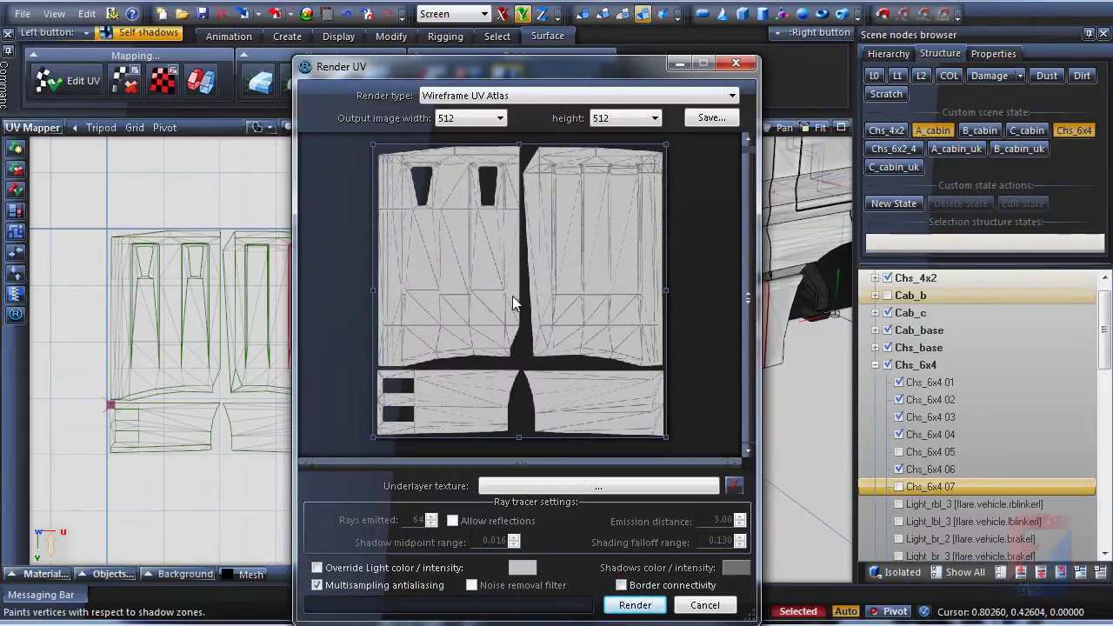
scroll(456, 243, "up", 3)
scroll(446, 253, "down", 3)
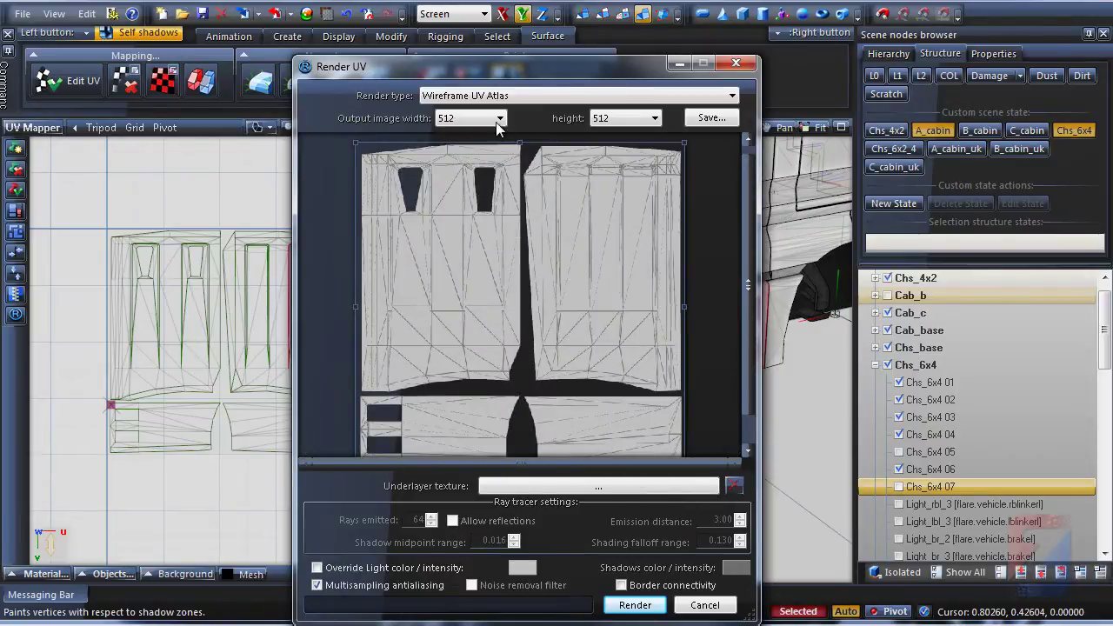
- Render an Ambient Occlusion map of the skirts with 16 rays emitted and a shading falloff range of 0.200
left_click(495, 95)
left_click(454, 145)
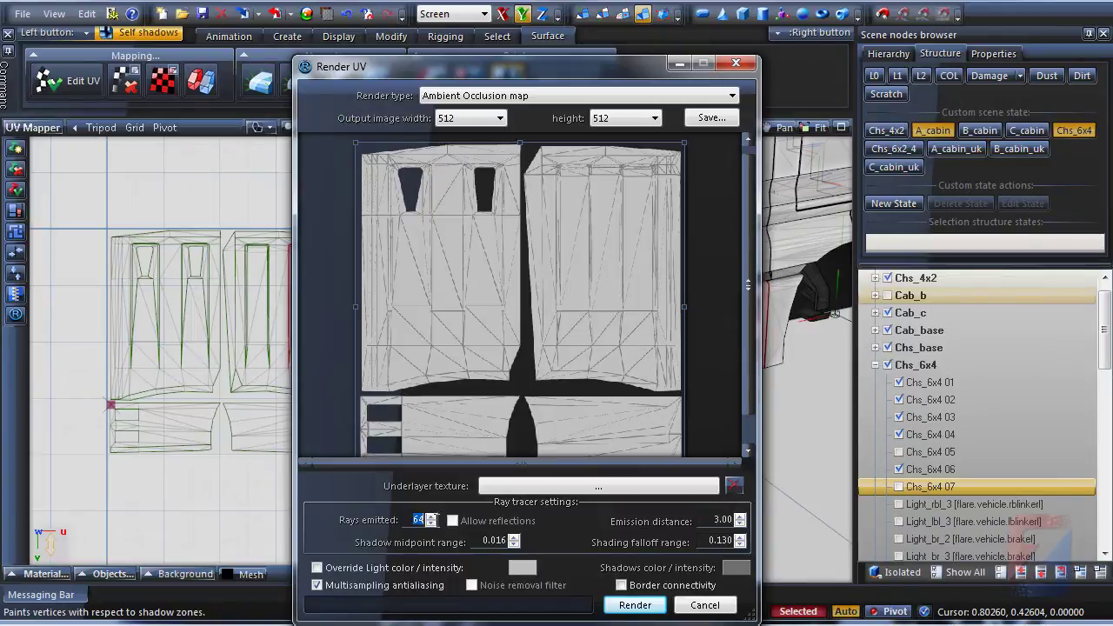
left_click(434, 523)
left_click(434, 522)
left_click_drag(515, 407, 481, 383)
scroll(485, 390, "down", 1)
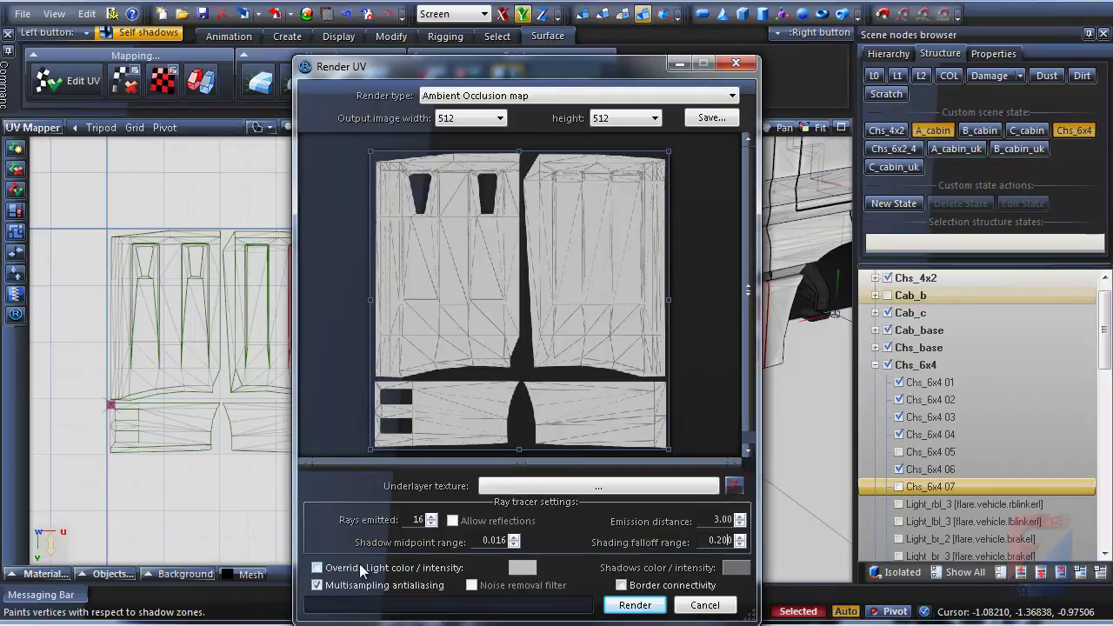
left_click(322, 568)
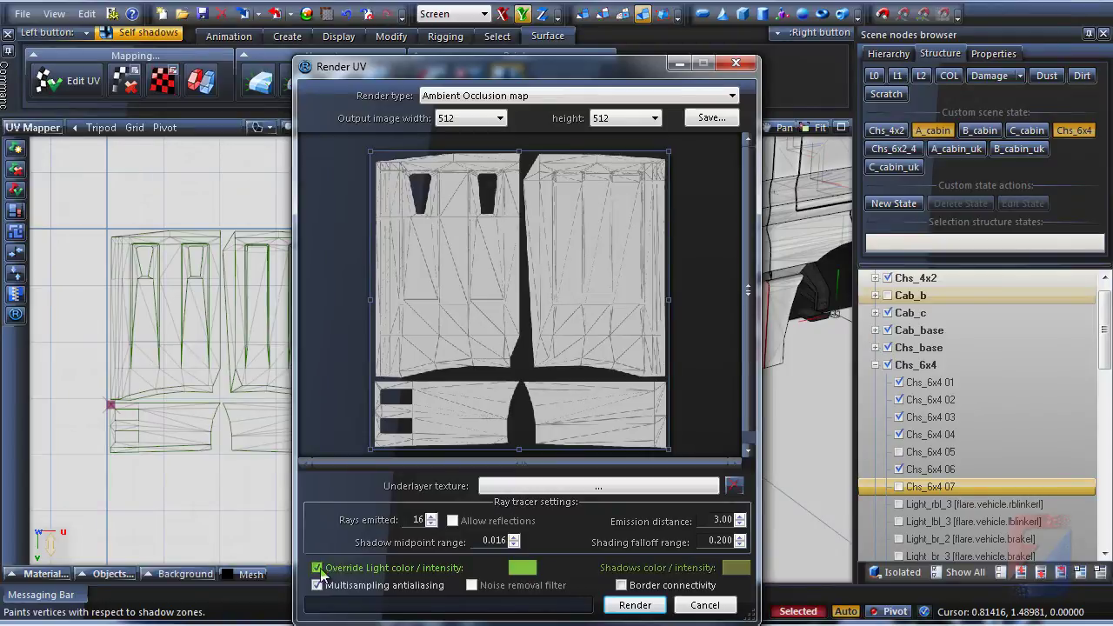
left_click(635, 604)
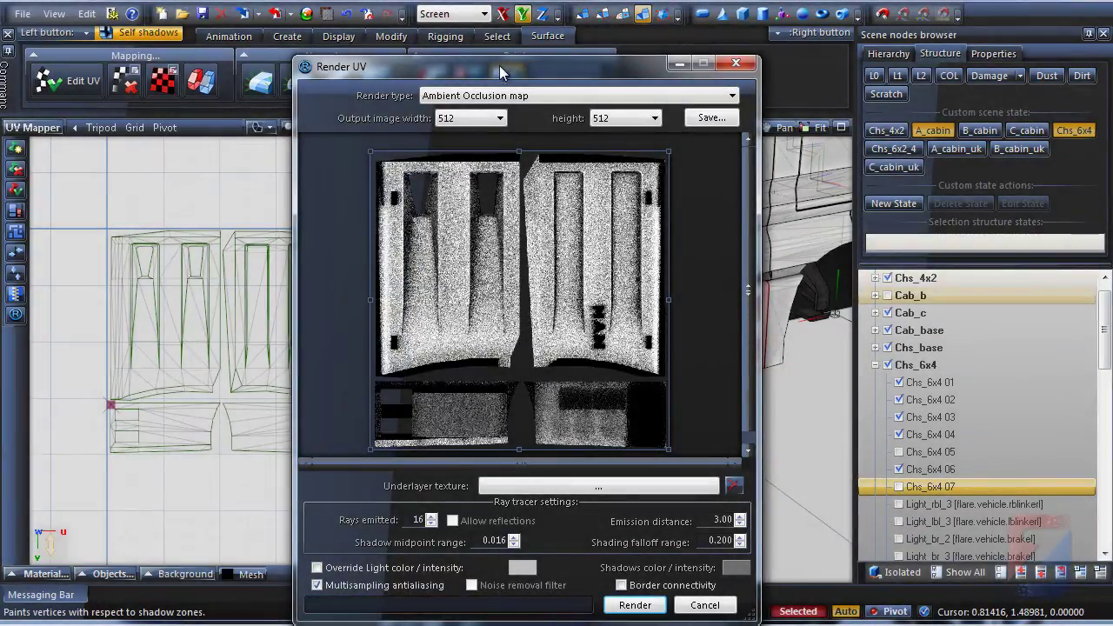
- Preview the skirt area of color.dds enlarged in the Textures Browser and place it beside the ambient occlusion render for comparison
left_click_drag(500, 68, 593, 61)
left_click(330, 14)
left_click(391, 266)
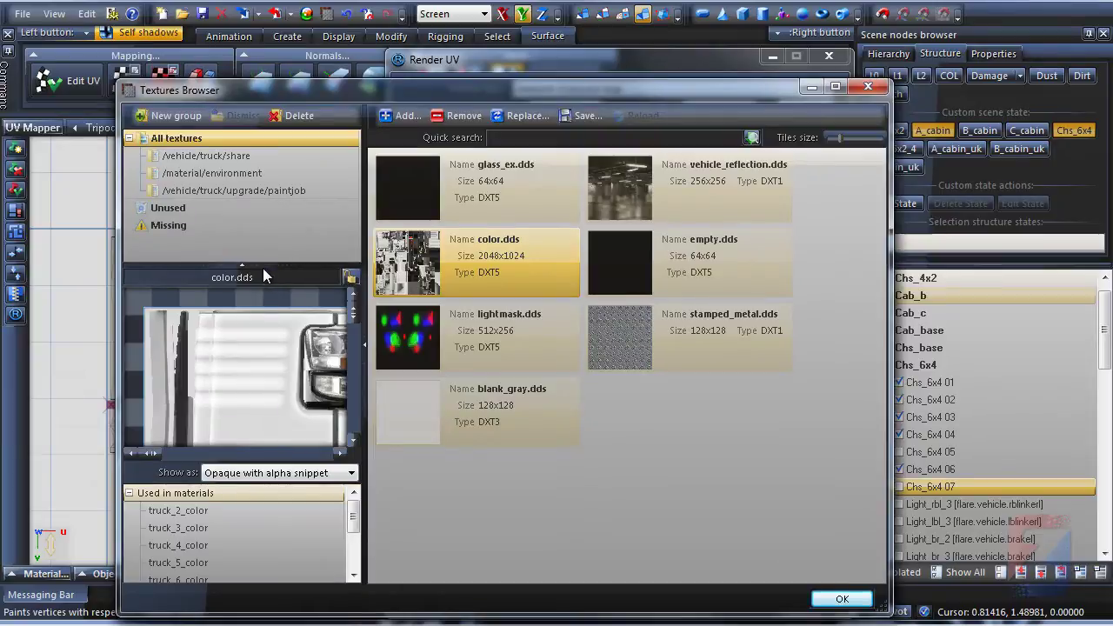
left_click(261, 265)
left_click_drag(366, 257, 794, 256)
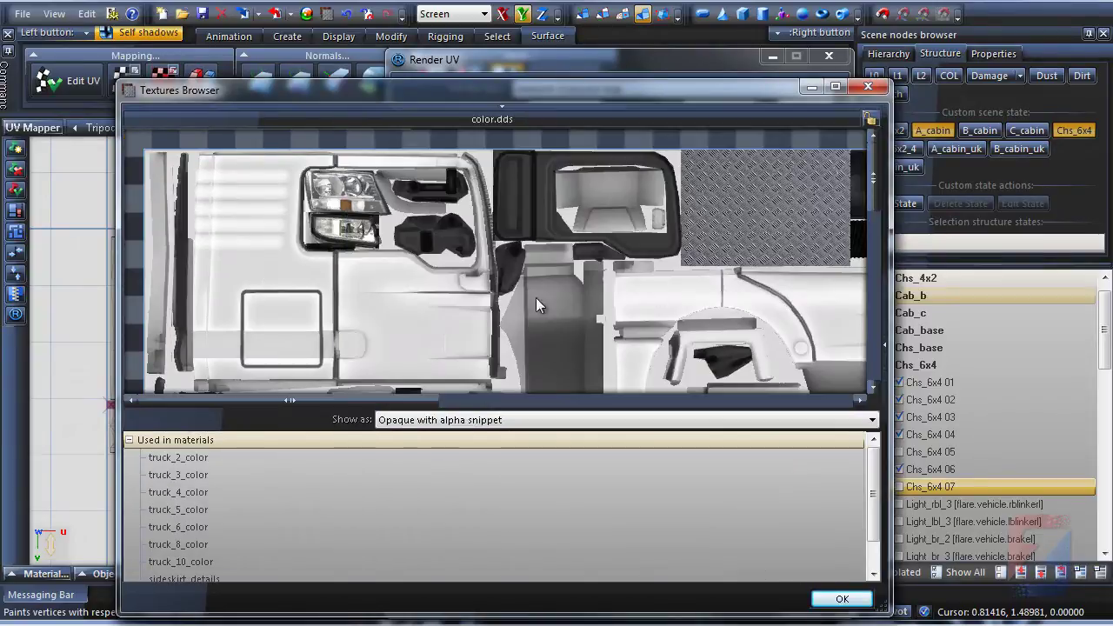
scroll(452, 281, "down", 3)
left_click_drag(421, 207, 517, 225)
scroll(731, 214, "up", 2)
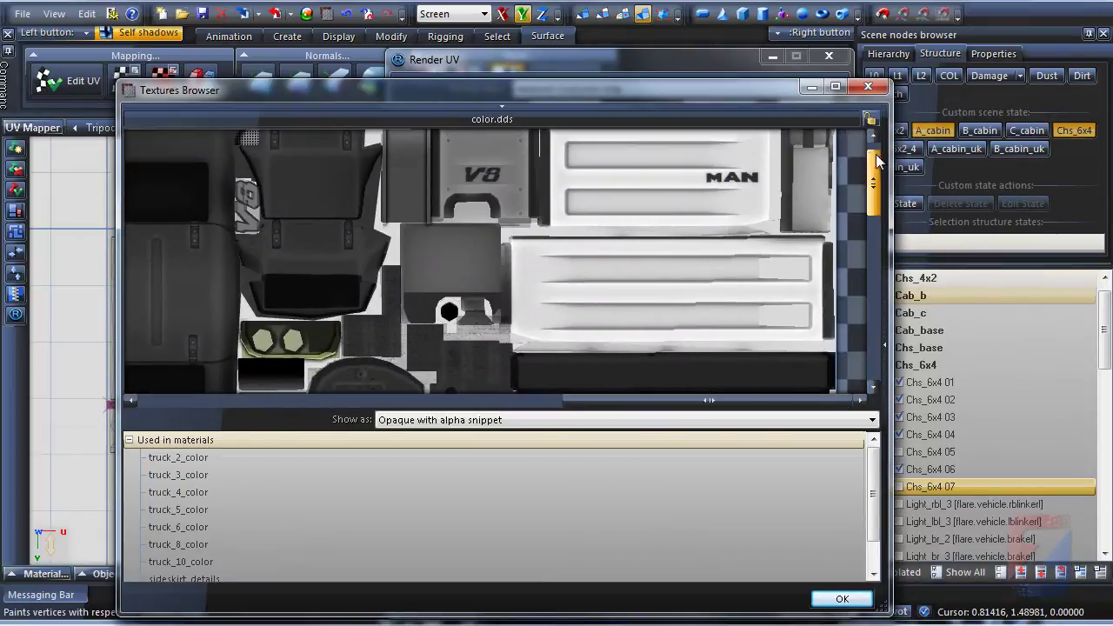
left_click_drag(772, 89, 304, 106)
left_click_drag(617, 60, 608, 61)
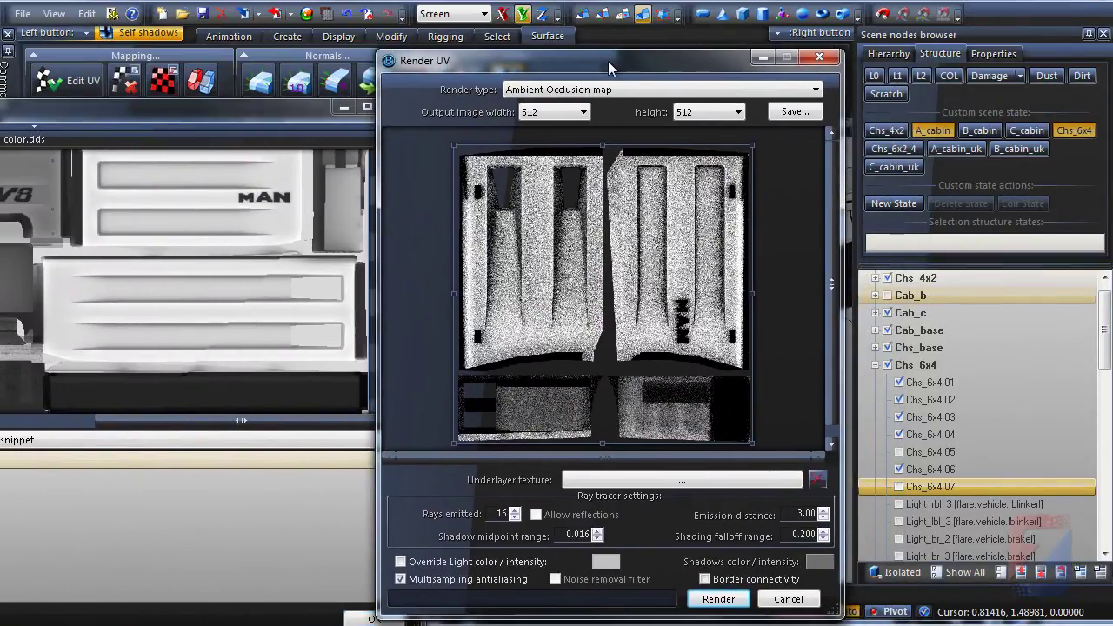
- Limit the render region to the upper ends of the recesses beside the MAN lettering and test-render it with 128 rays
left_click_drag(753, 446, 696, 204)
scroll(617, 222, "up", 3)
left_click_drag(604, 257, 686, 211)
scroll(780, 161, "up", 2)
left_click_drag(831, 234, 842, 168)
scroll(783, 216, "up", 2)
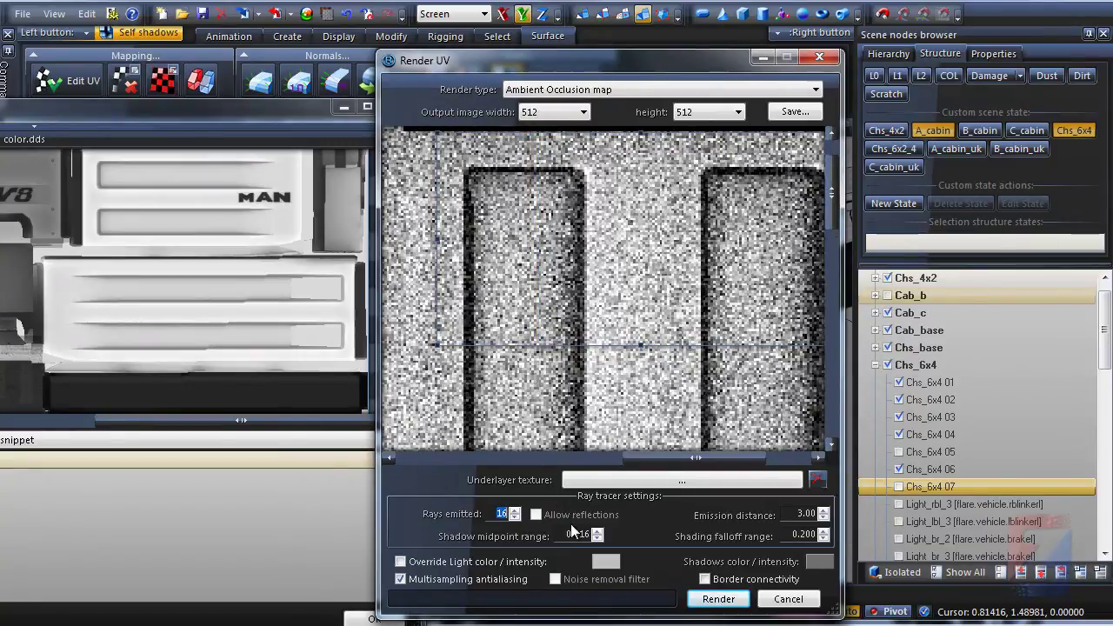
type("128")
left_click(718, 601)
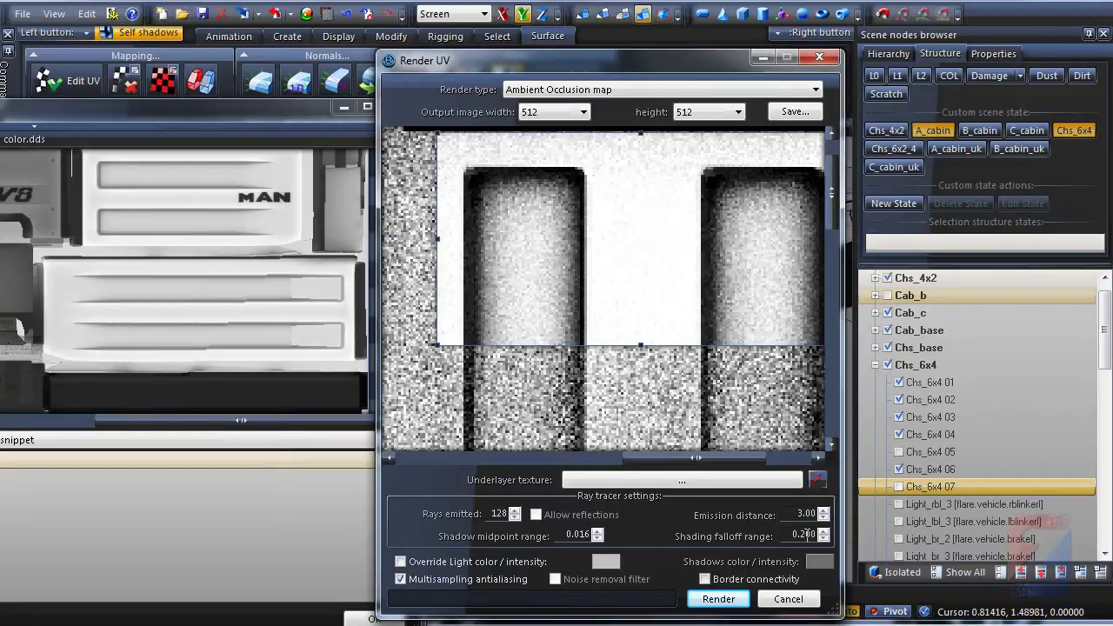
- Set the shading falloff range to 0.120 and re-render the limited region
key("BackSpace")
type("5")
key("BackSpace")
type("2")
left_click(744, 599)
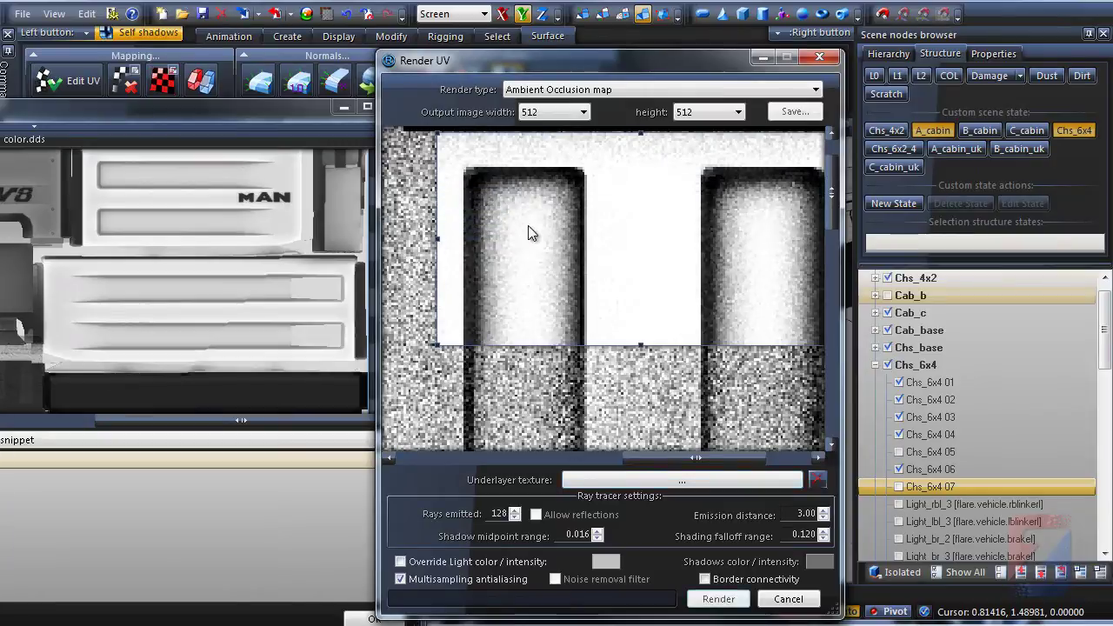
- Enable the light color override with its existing gray, re-render the region and examine the shading of the recesses
left_click(401, 563)
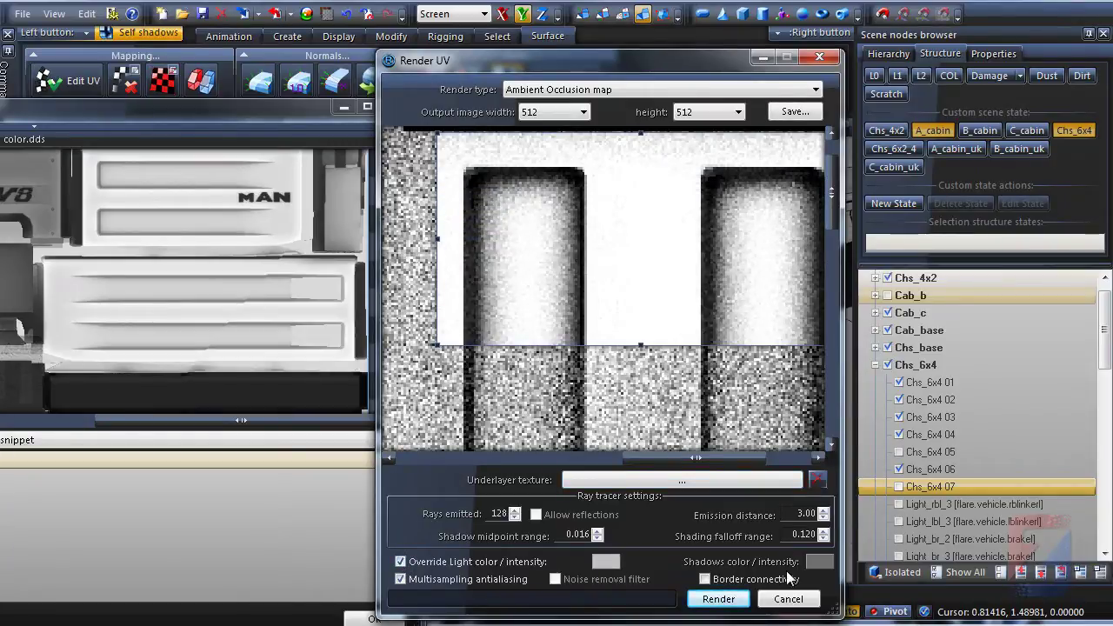
left_click(607, 561)
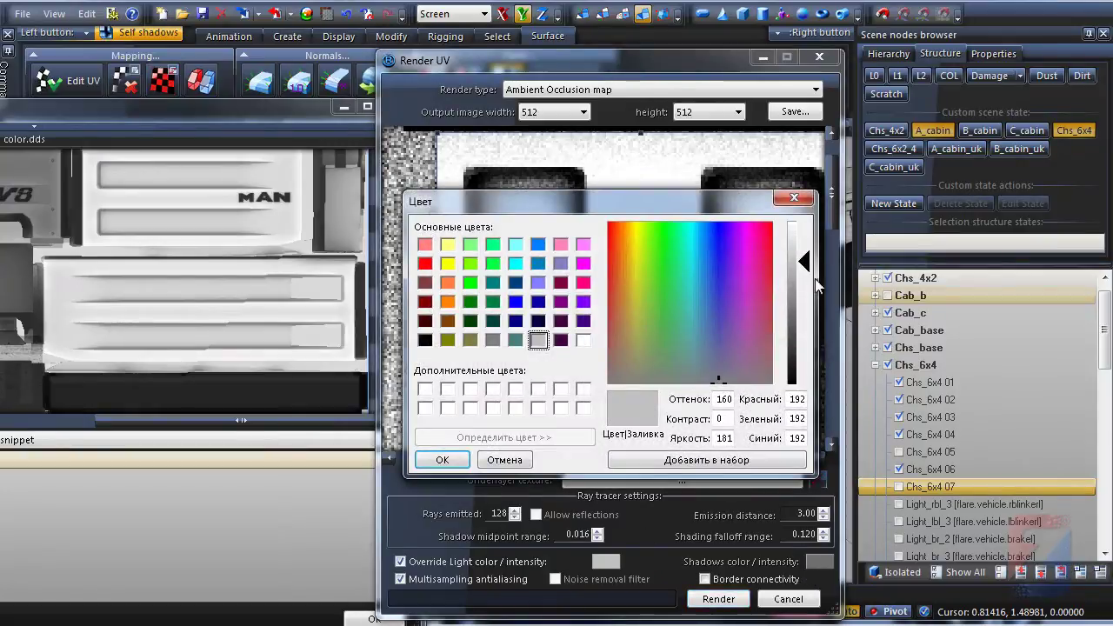
left_click(505, 461)
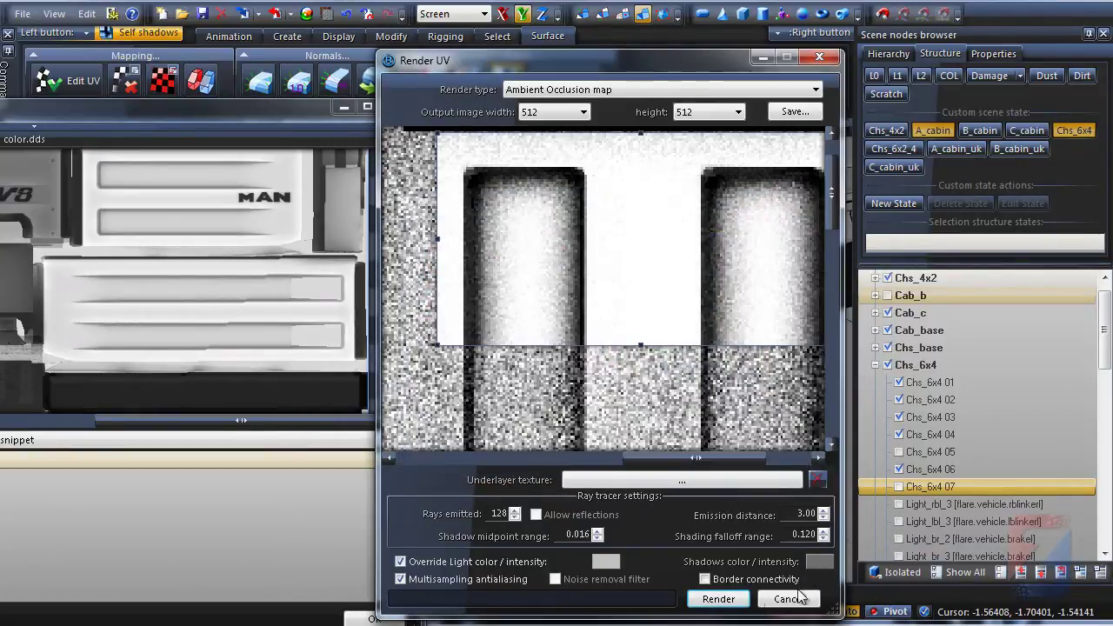
left_click(719, 599)
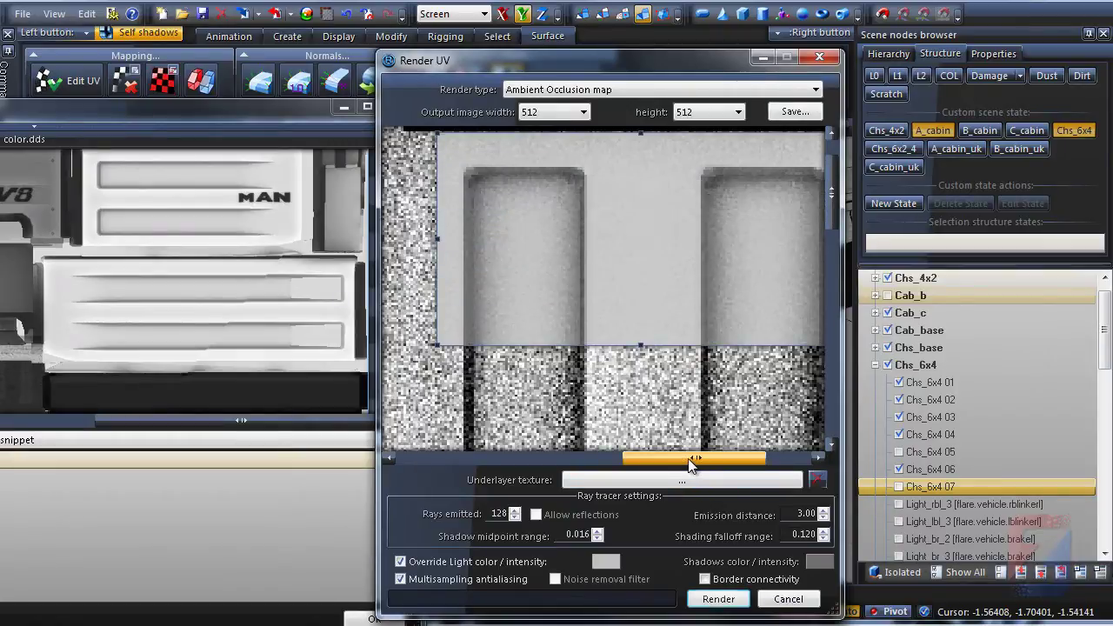
left_click_drag(688, 459, 705, 438)
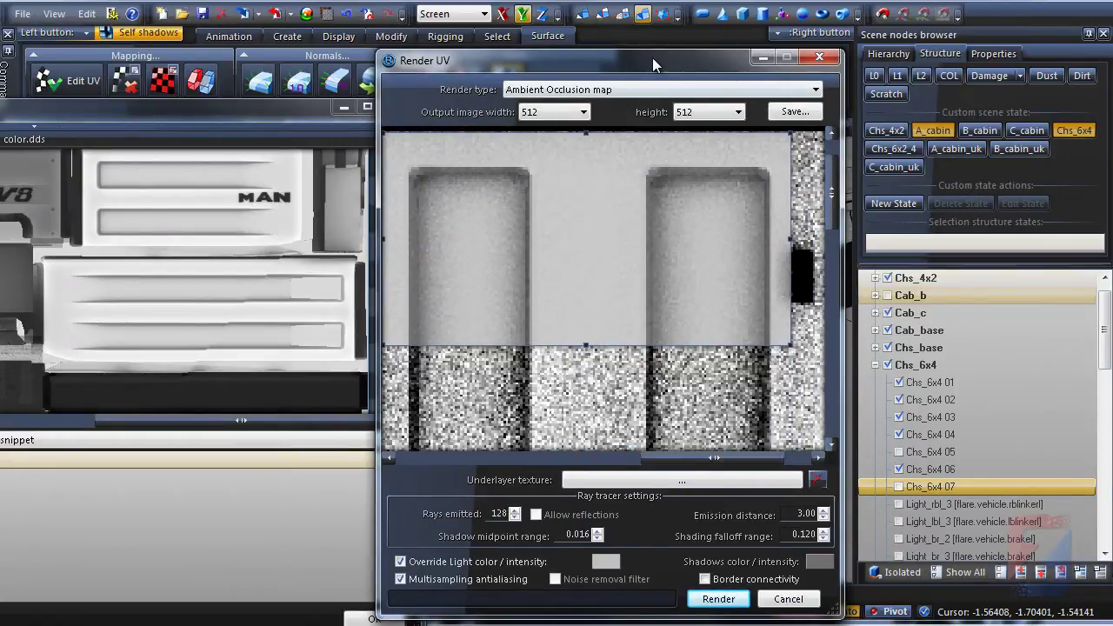
left_click_drag(653, 57, 411, 36)
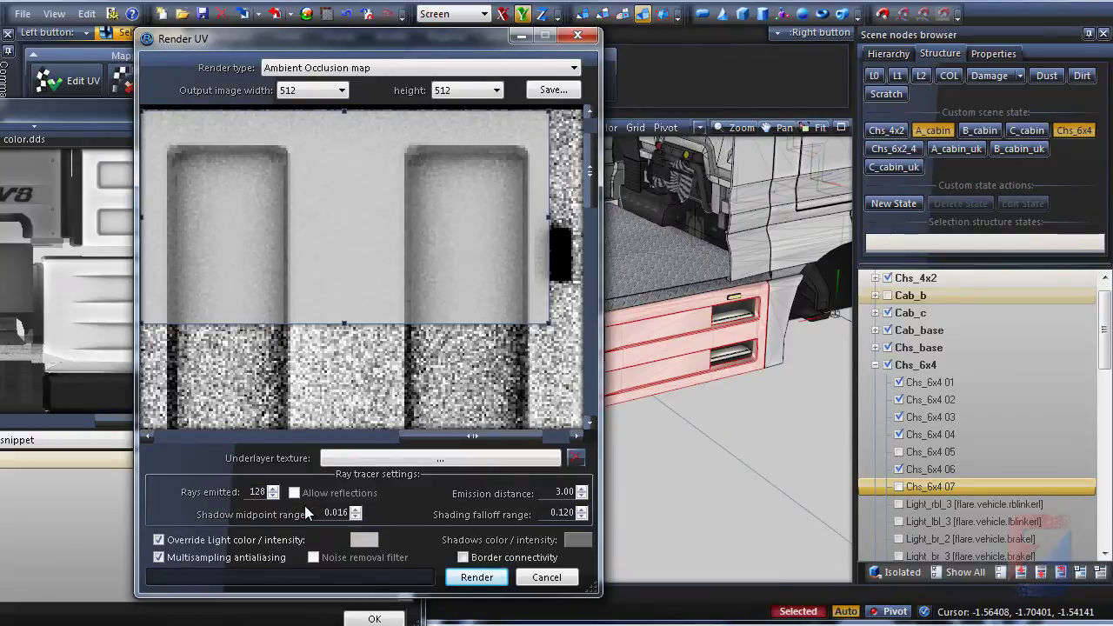
- Set the override light color to a lighter gray and re-render the limited region
left_click(365, 540)
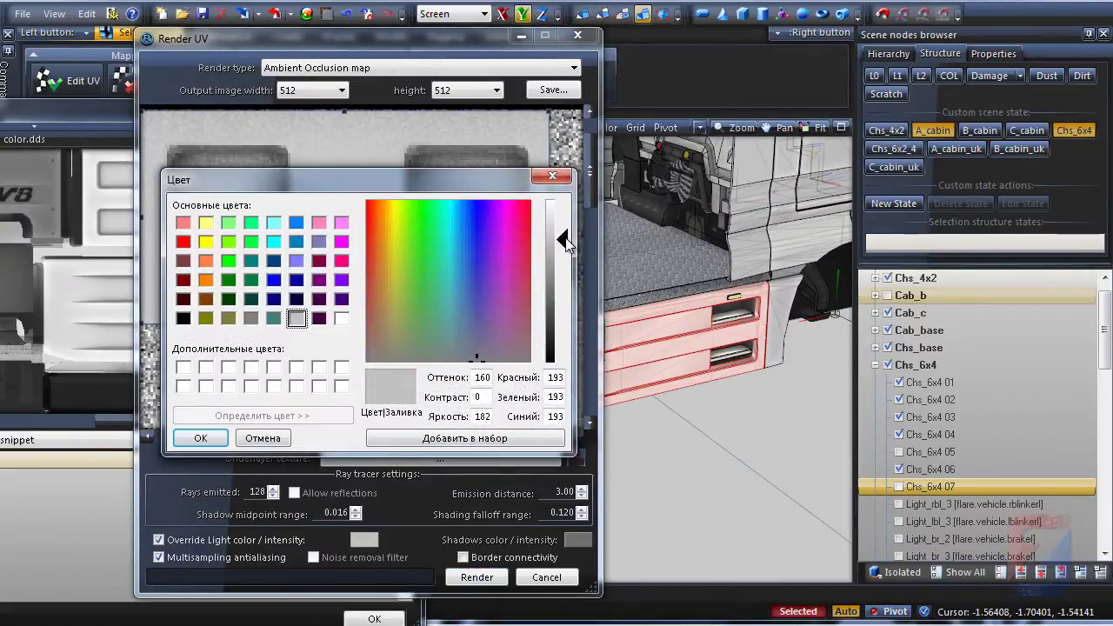
left_click_drag(567, 243, 566, 231)
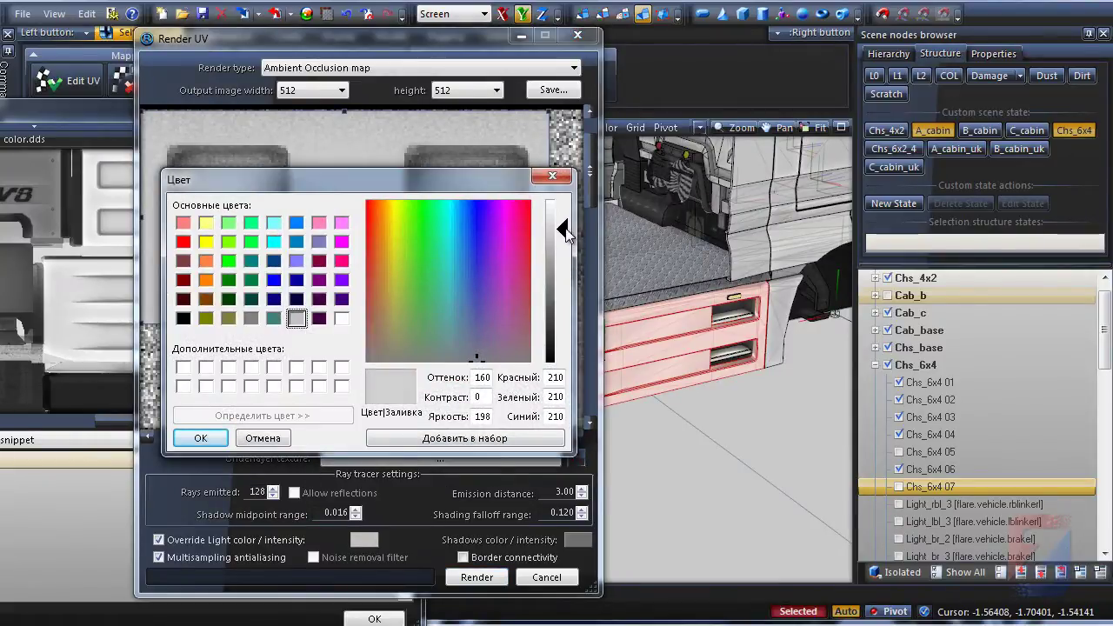
left_click(200, 438)
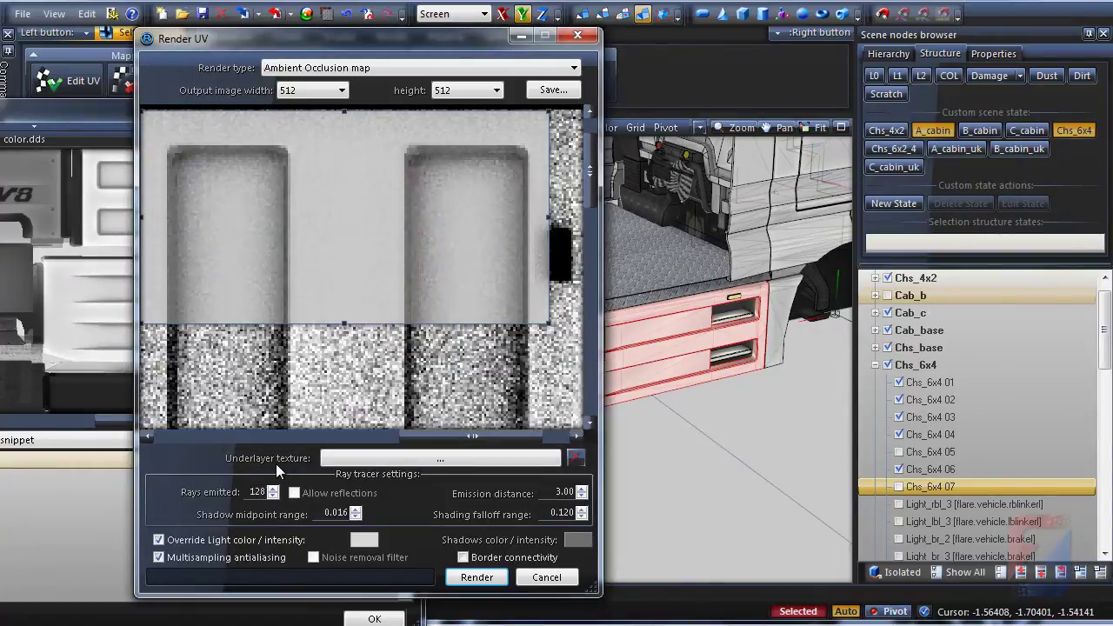
left_click(478, 585)
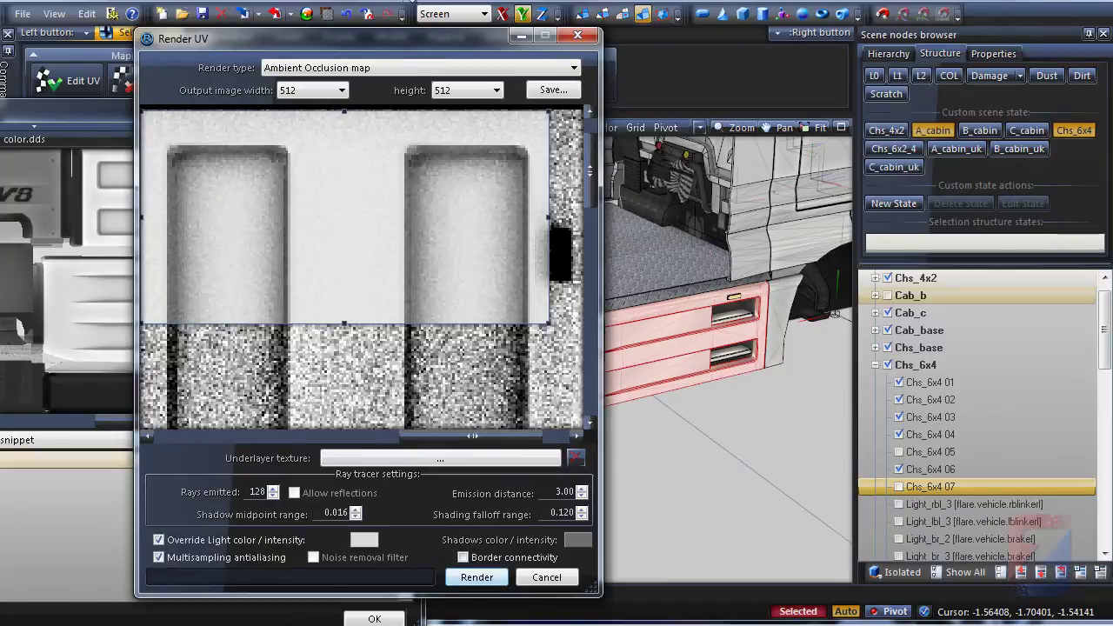
- Place the render beside the color.dds preview and extend the render region to cover the whole UV map
left_click_drag(408, 41, 658, 44)
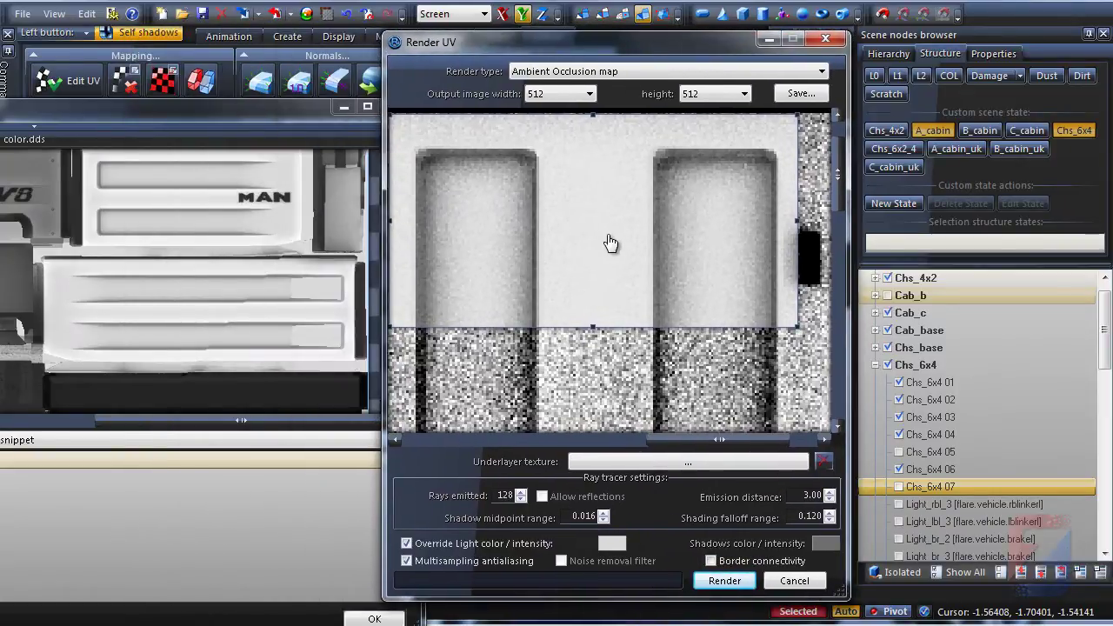
scroll(624, 235, "down", 2)
scroll(624, 235, "down", 4)
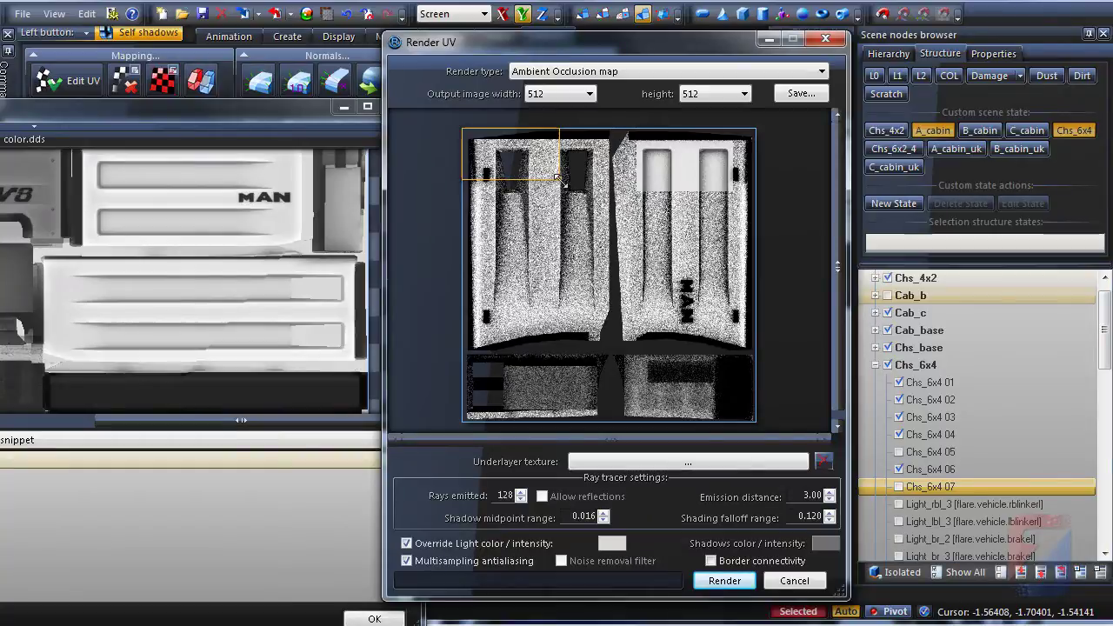
left_click_drag(563, 181, 771, 435)
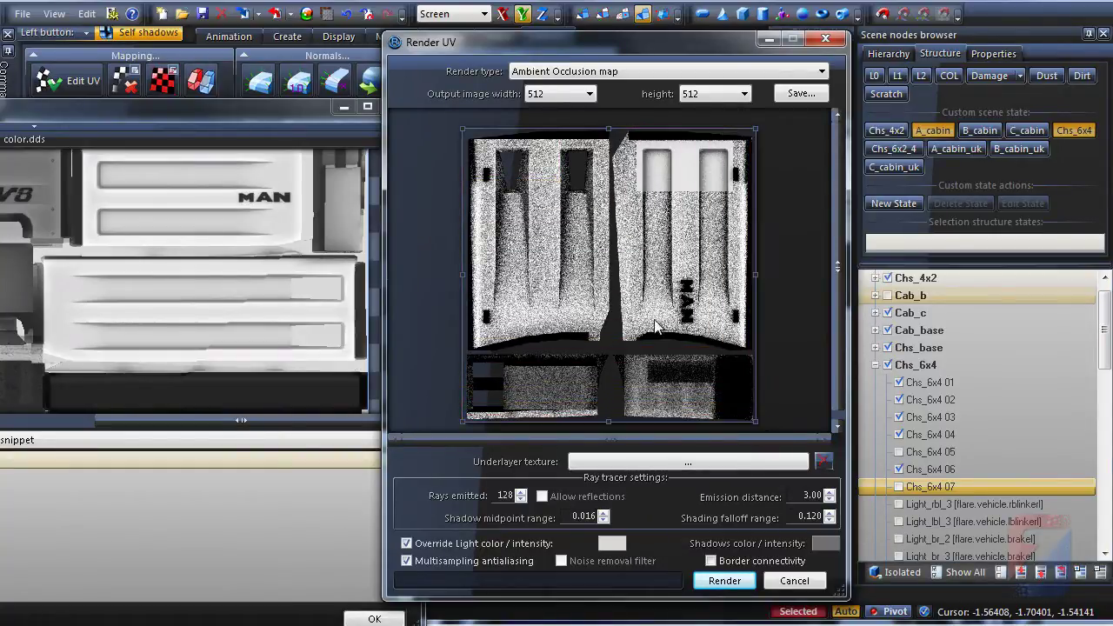
- Turn on Border connectivity, render the full ambient occlusion map with 512 rays and inspect it
scroll(494, 153, "up", 2)
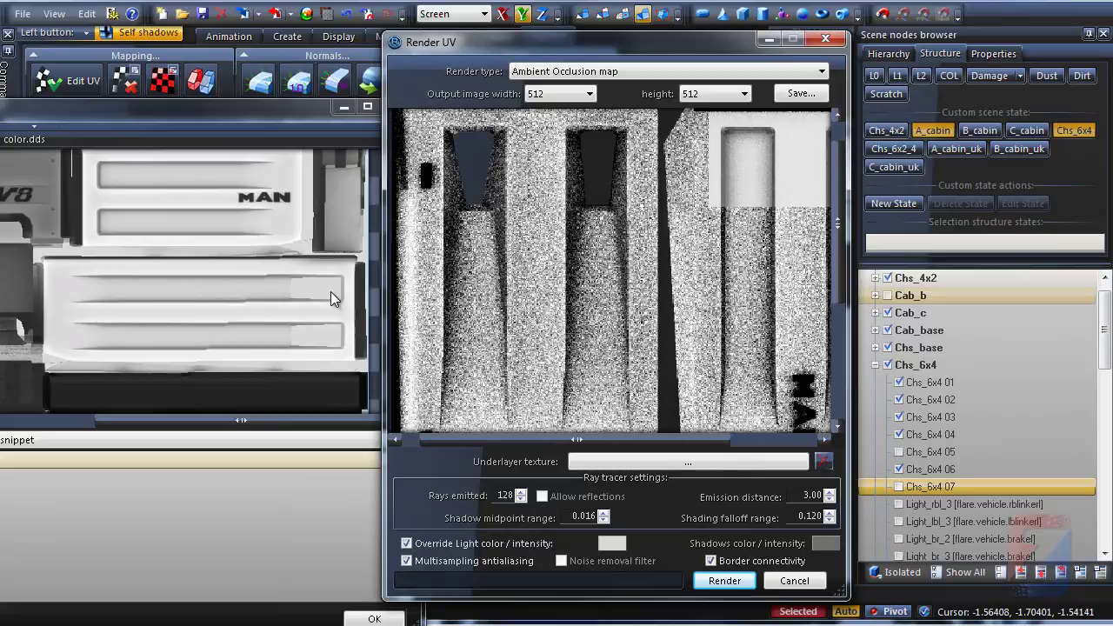
scroll(614, 296, "up", 2)
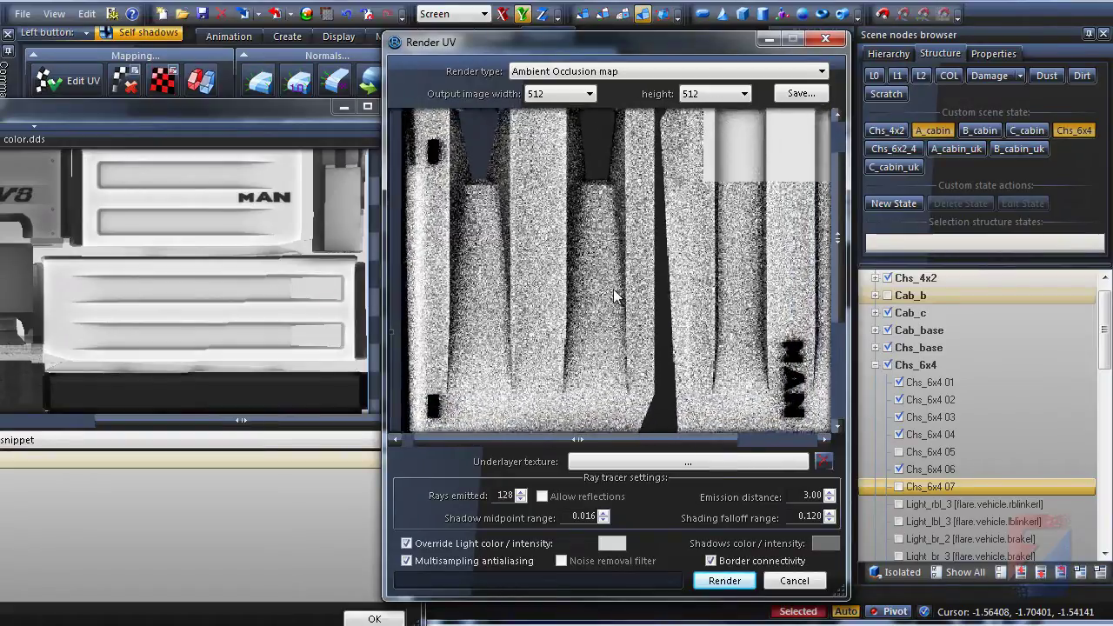
scroll(613, 293, "down", 3)
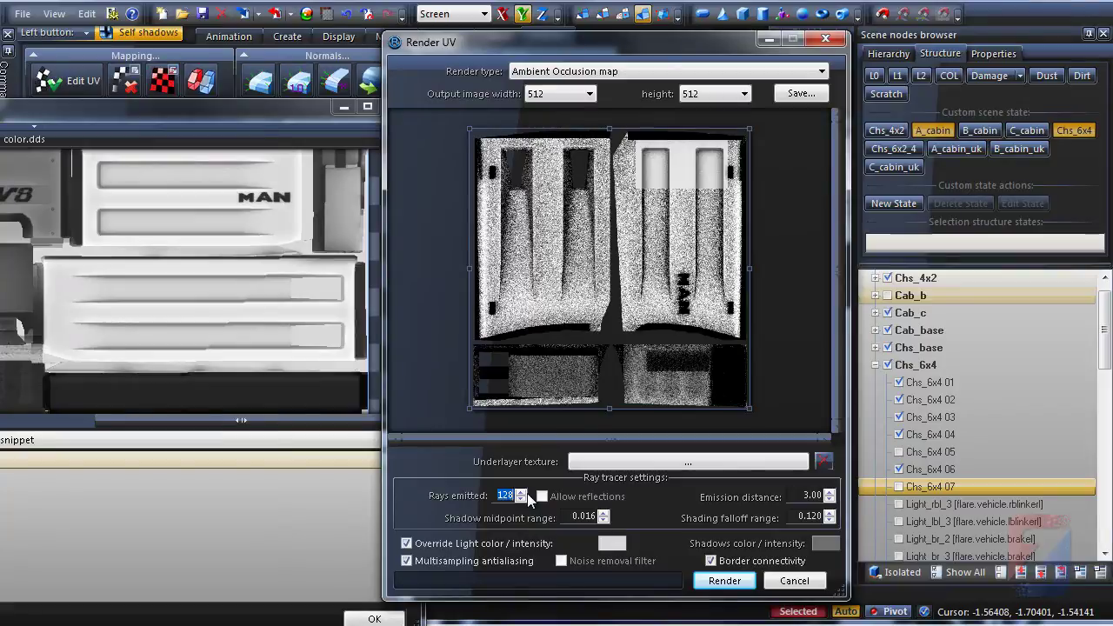
left_click(722, 581)
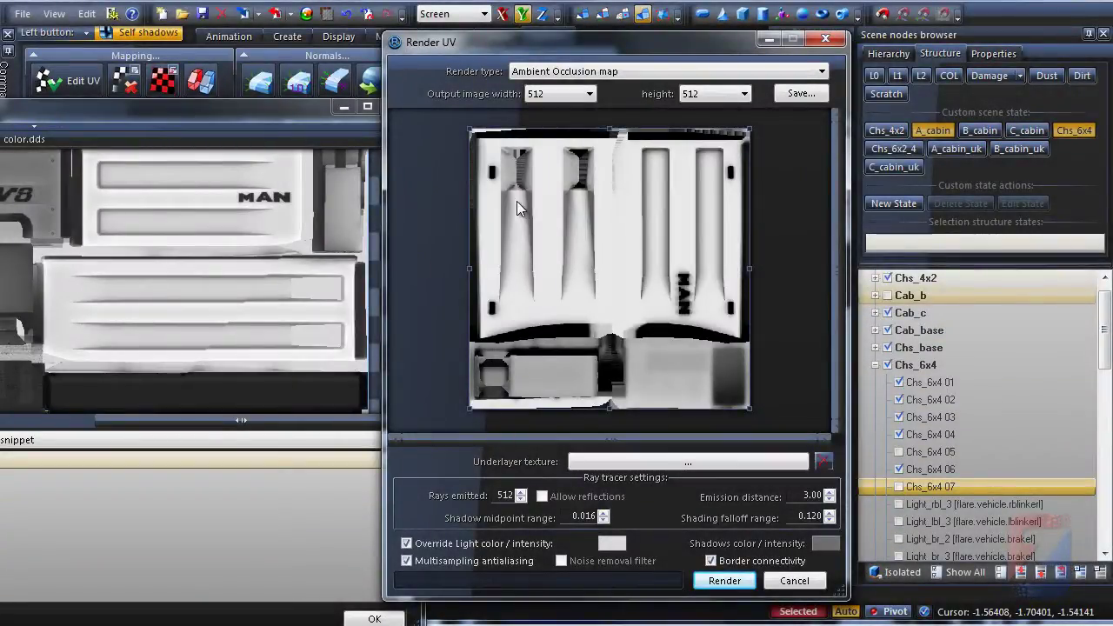
scroll(533, 237, "up", 2)
scroll(609, 243, "down", 2)
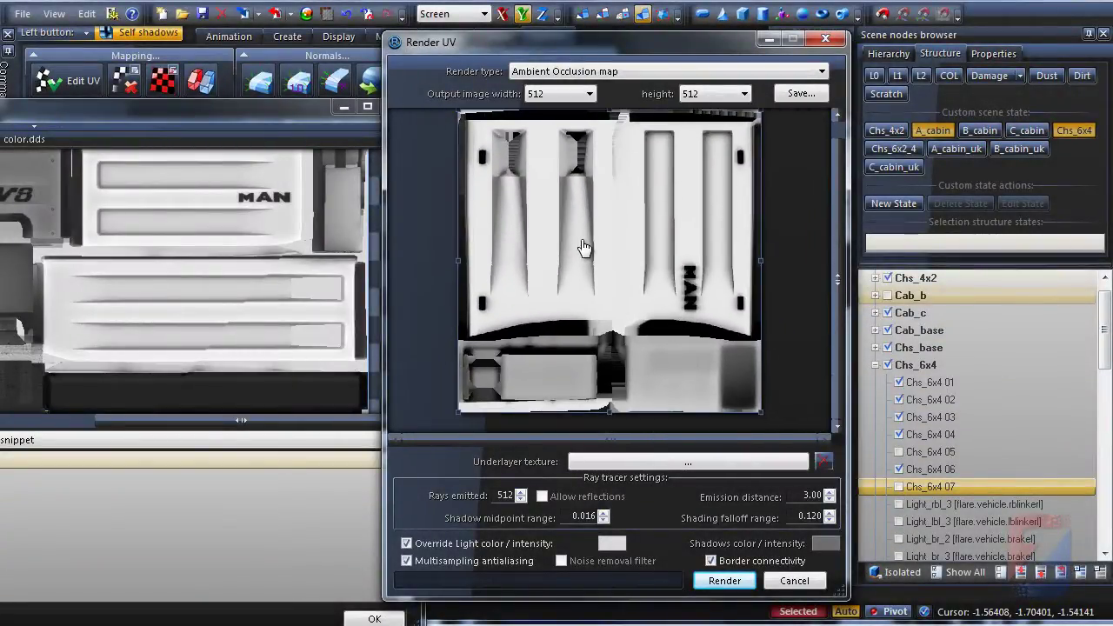
- Save the rendered ambient occlusion map as sideskirt.dds in the man_tgx folder and close the UV renderer
left_click(799, 94)
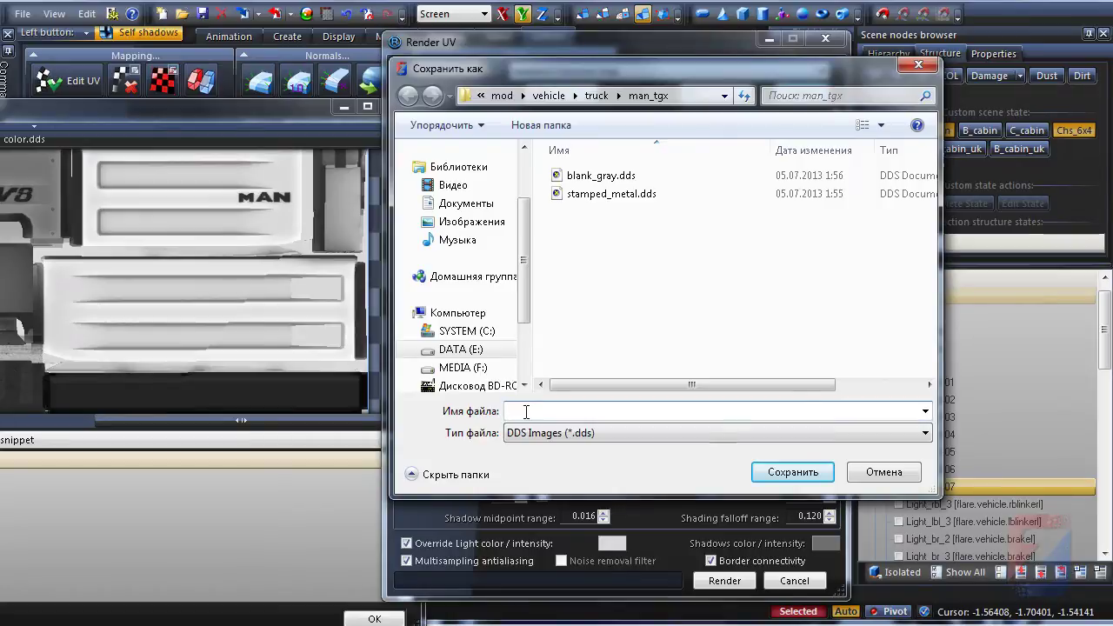
type("sideskirt.dds")
left_click(792, 472)
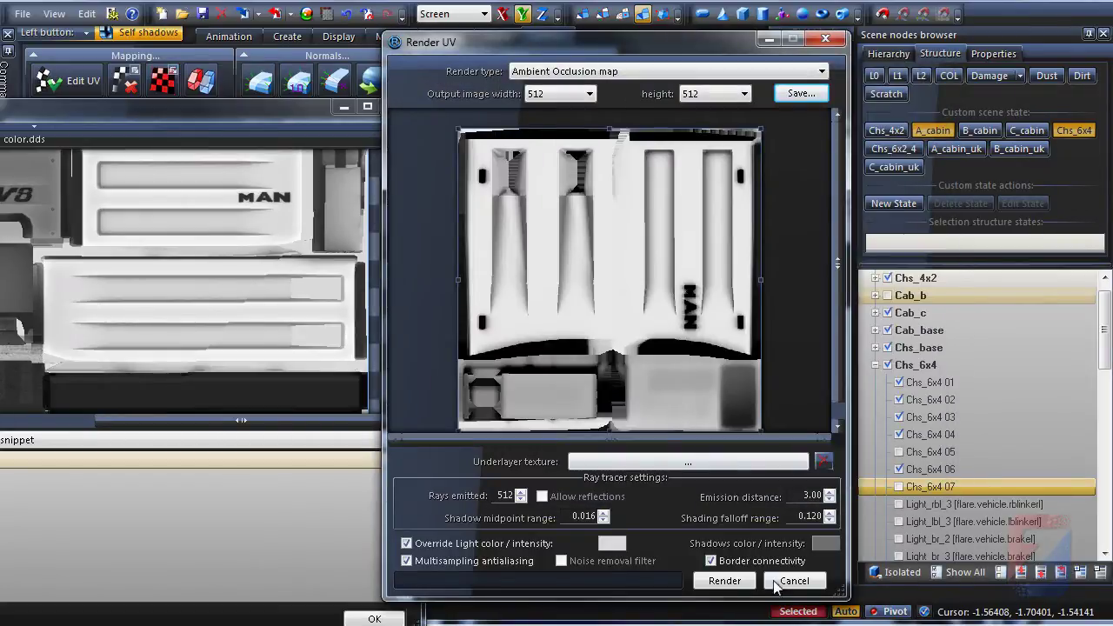
left_click(830, 39)
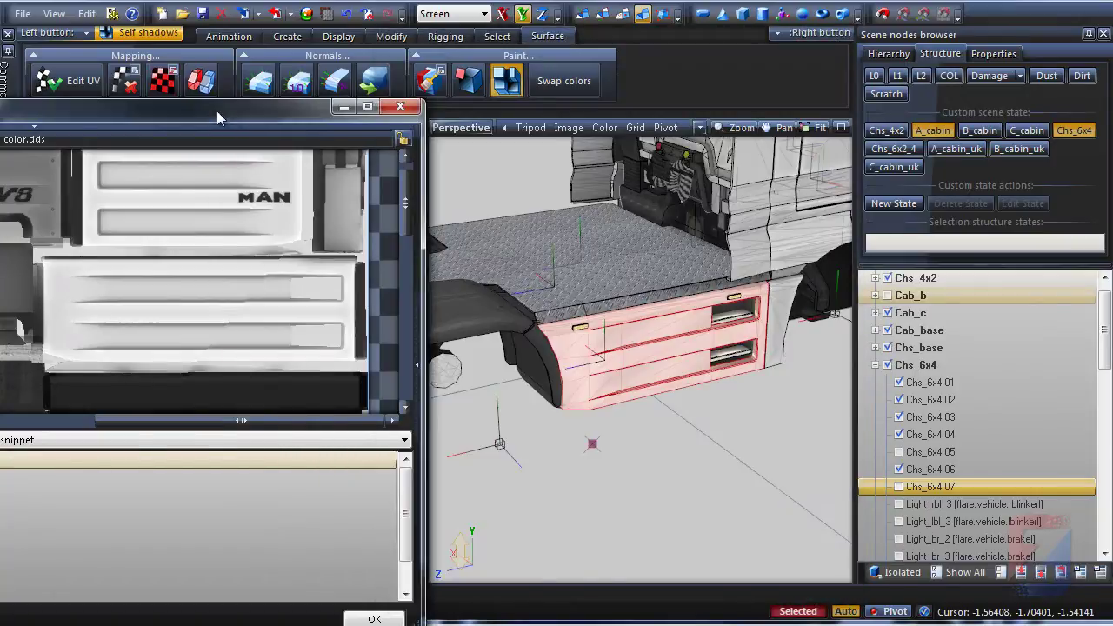
- Restore the hidden panes of the Textures Browser and add sideskirt.dds from the man_tgx folder to the textures
left_click_drag(217, 111, 769, 43)
left_click_drag(971, 148, 479, 148)
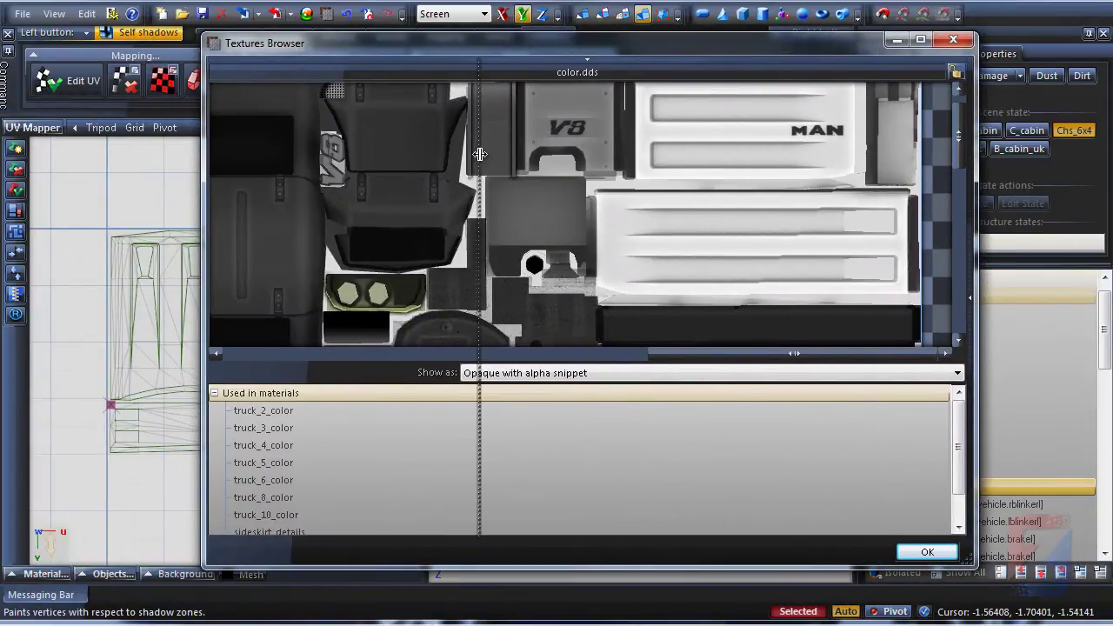
left_click(342, 58)
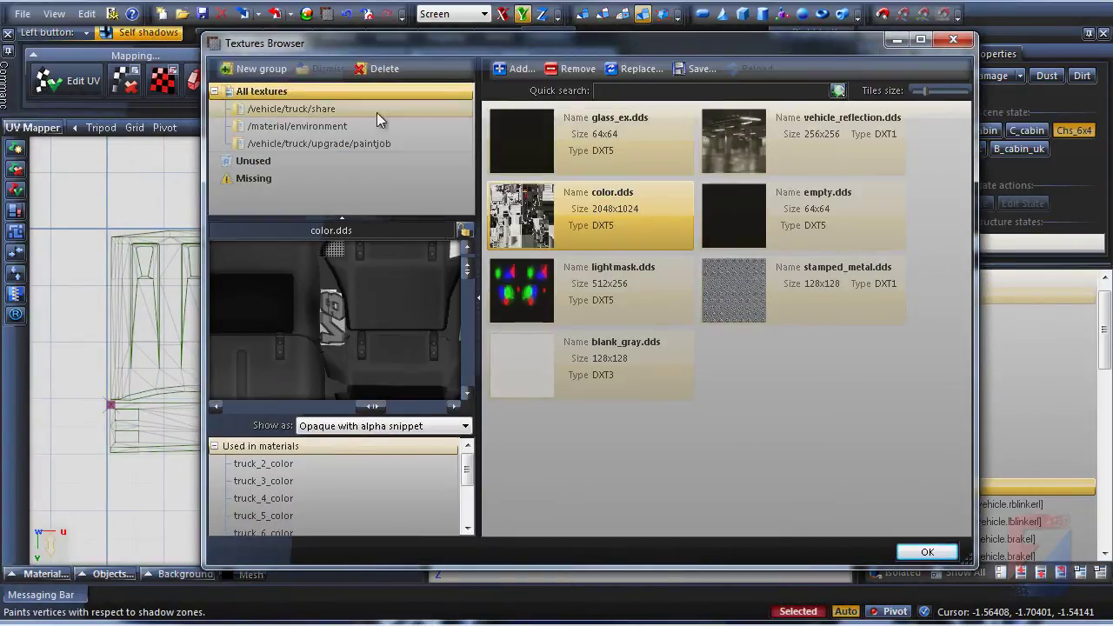
left_click(518, 67)
left_click(402, 279)
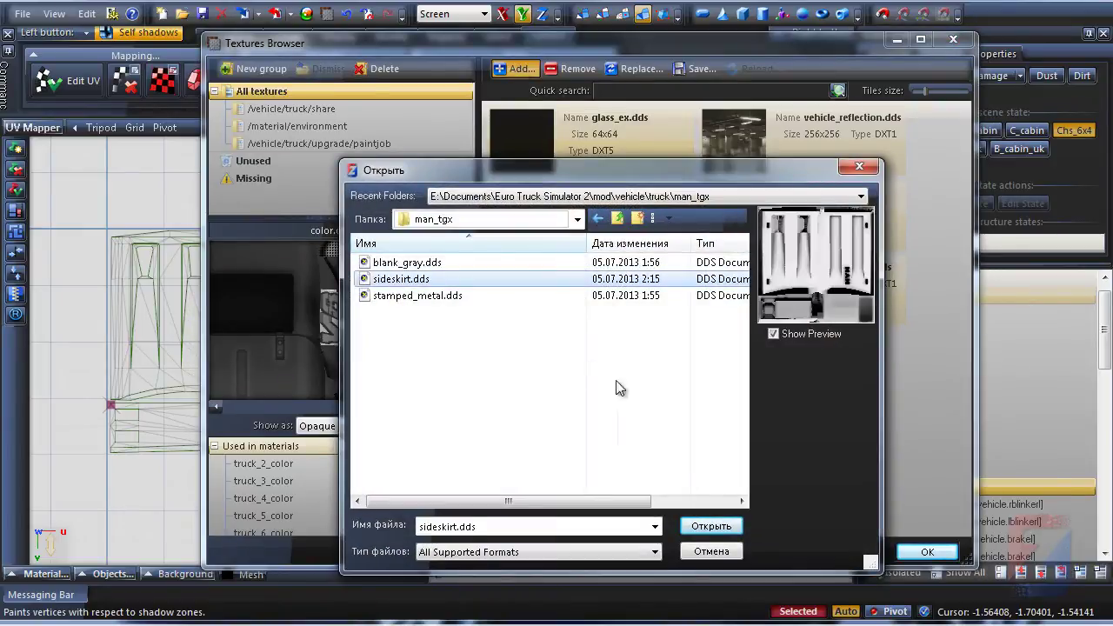
left_click(710, 526)
left_click(954, 39)
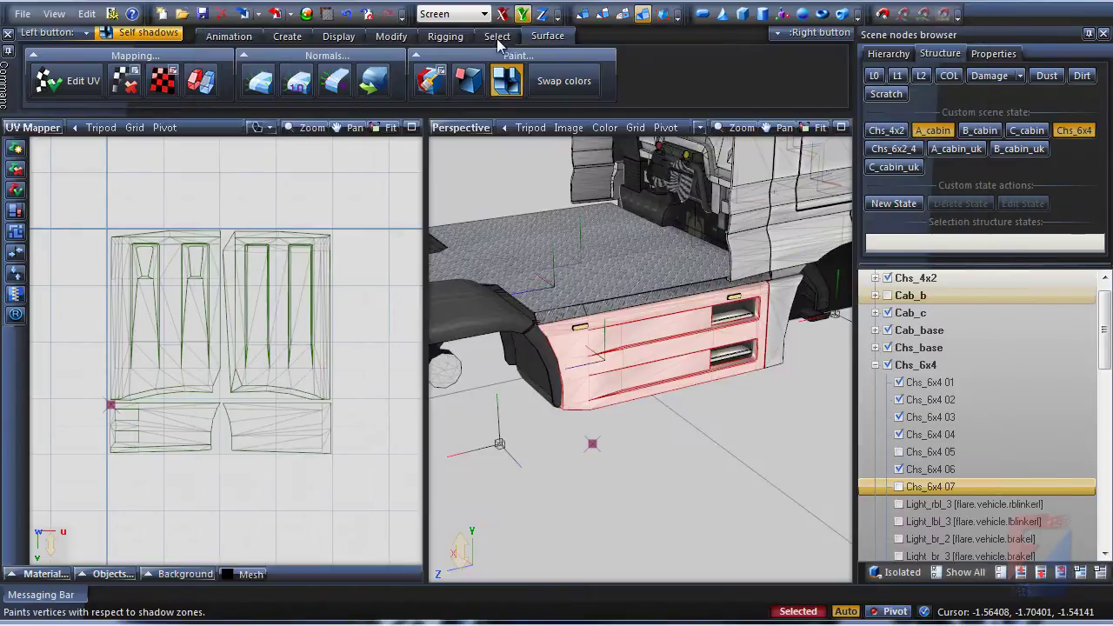
- Assign sideskirt.dds as the texture map of the skirtpaint material's DETAIL layer
left_click(307, 14)
double_click(613, 395)
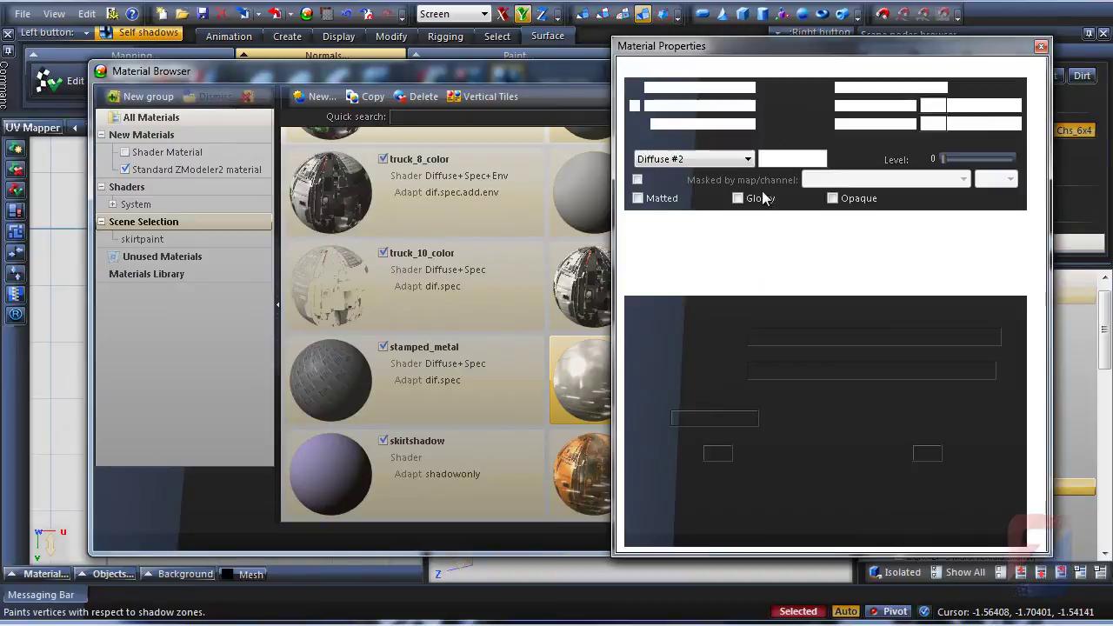
left_click(840, 338)
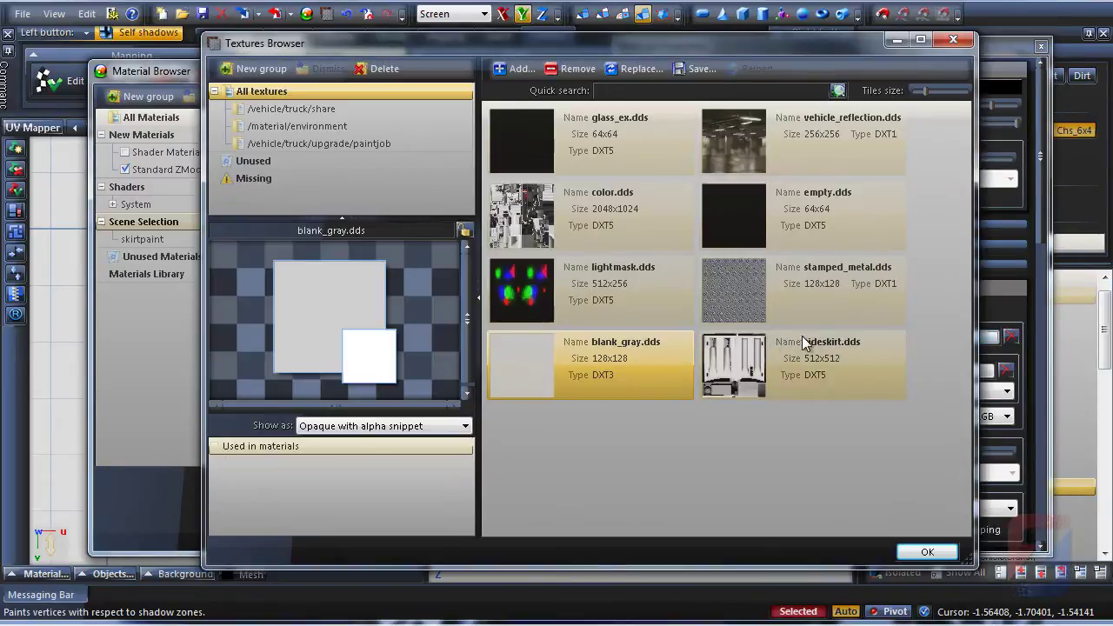
left_click(735, 366)
left_click(921, 554)
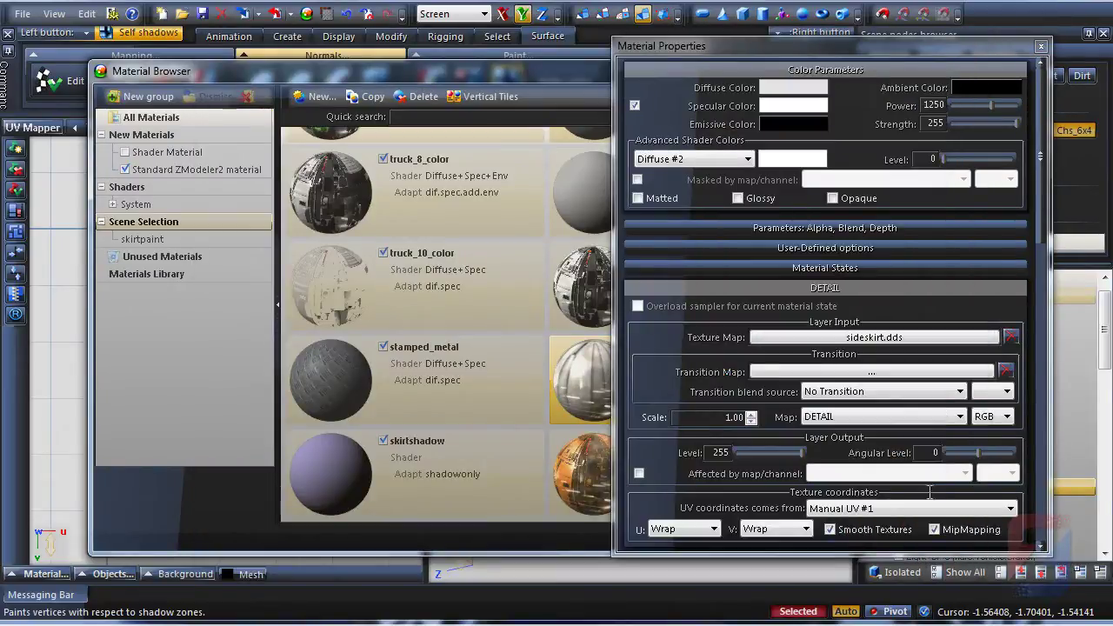
left_click(1039, 47)
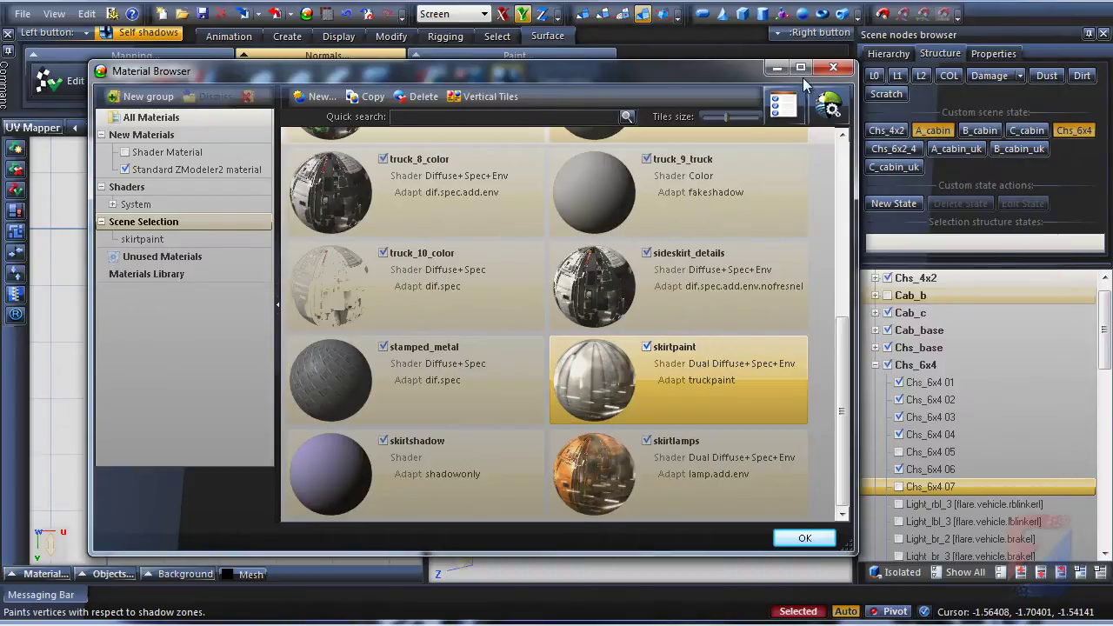
left_click(788, 76)
- Deselect the skirt polygons and examine the baked shading on the textured side skirts from several angles
scroll(711, 324, "up", 4)
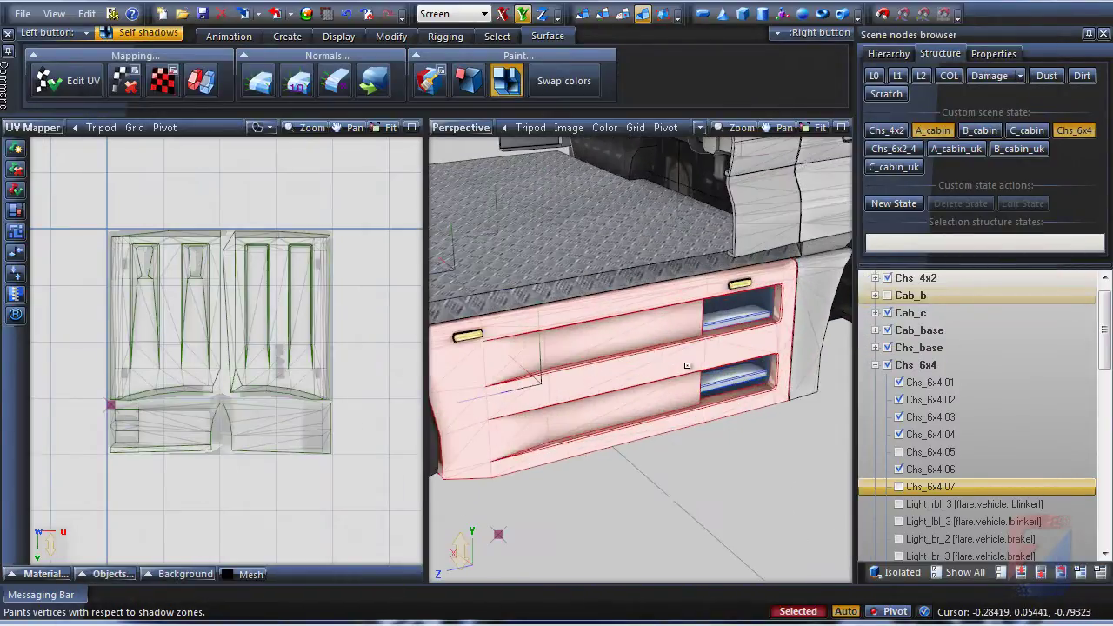
left_click(723, 510)
middle_click_drag(723, 510, 528, 466)
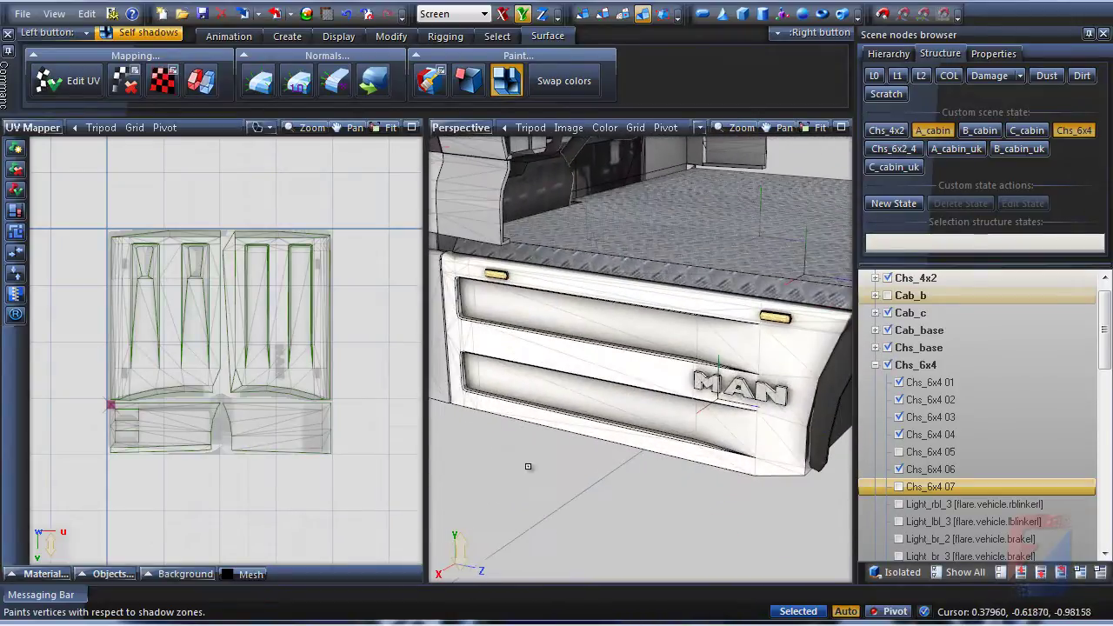
scroll(530, 366, "up", 4)
middle_click_drag(530, 366, 530, 426)
scroll(565, 392, "down", 5)
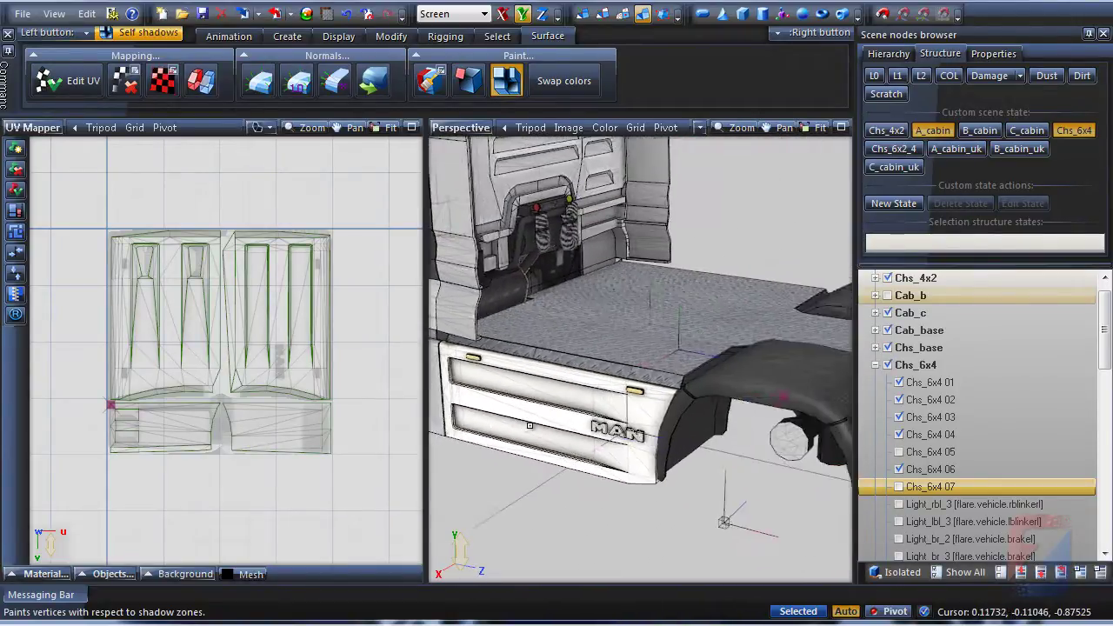
scroll(613, 439, "up", 6)
middle_click_drag(763, 433, 432, 171)
- Export the model over sideskirt_plate.pmd in the man_tgx folder as an SCS Prism 3D file for ETS2
left_click(275, 14)
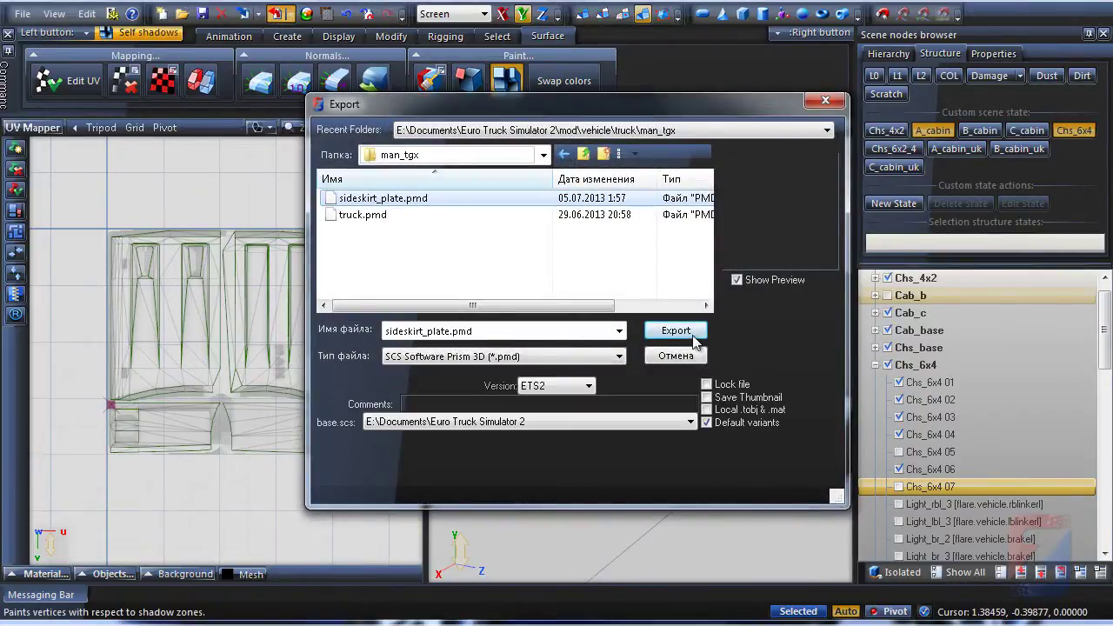
left_click(694, 334)
left_click(611, 370)
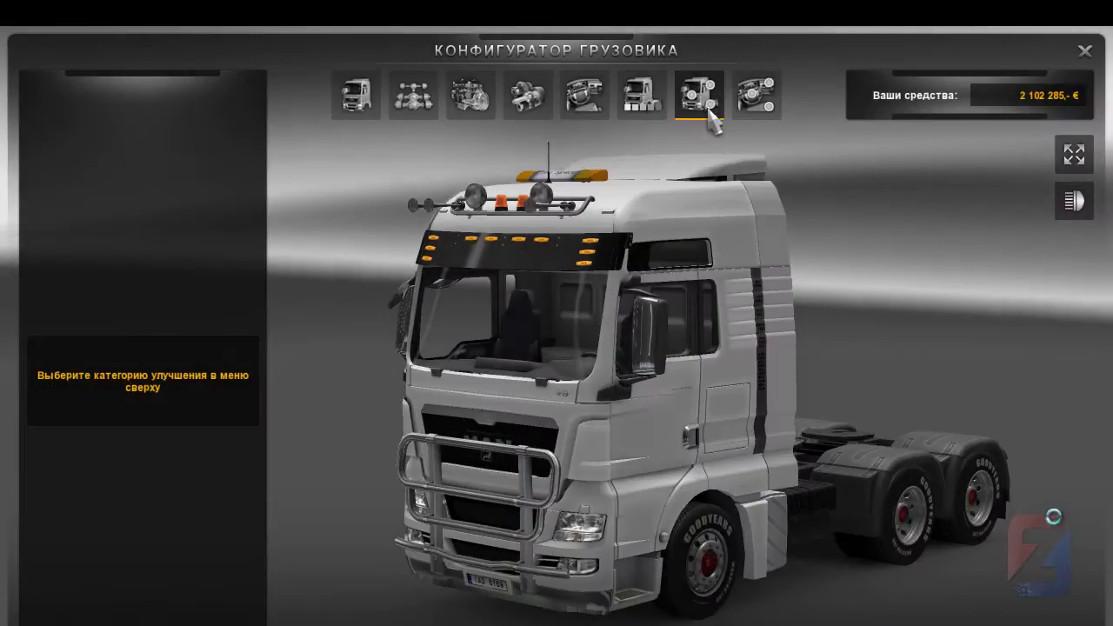
- Switch to the Euro Truck Simulator 2 truck configurator, fit the "Боковые юбки в стиле V8 6x4 Mod" side skirts and inspect both sides
left_click(709, 109)
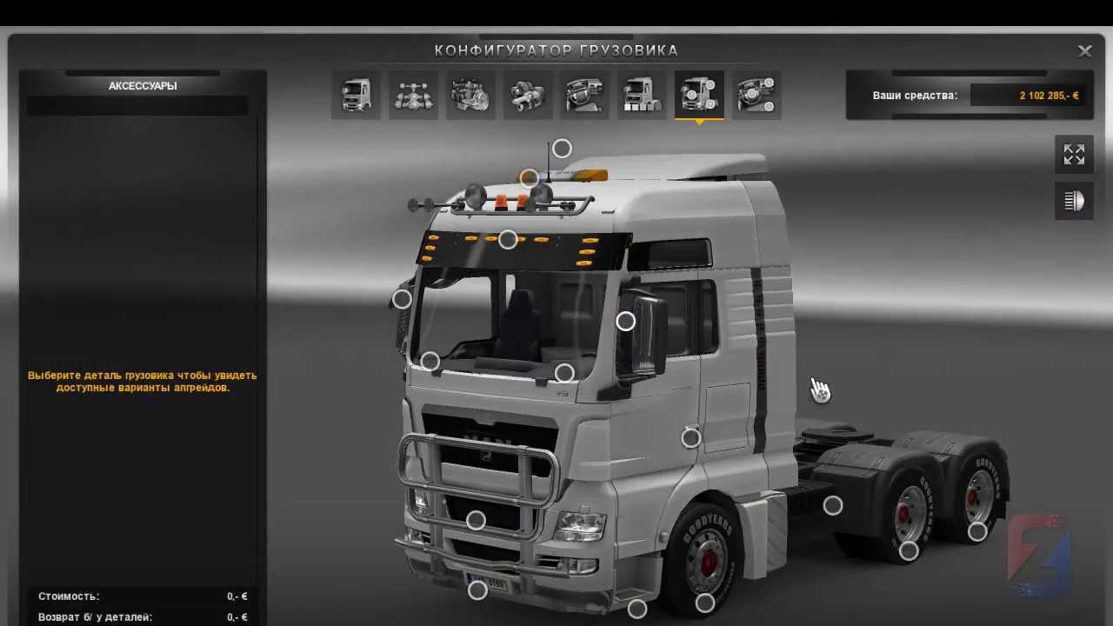
left_click(833, 506)
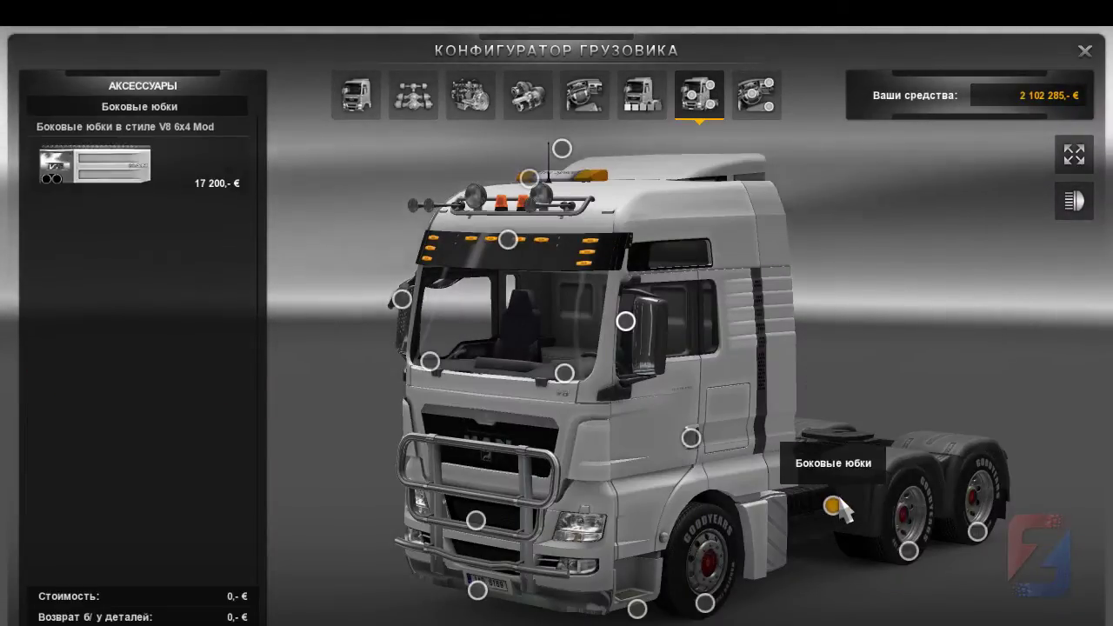
left_click(130, 174)
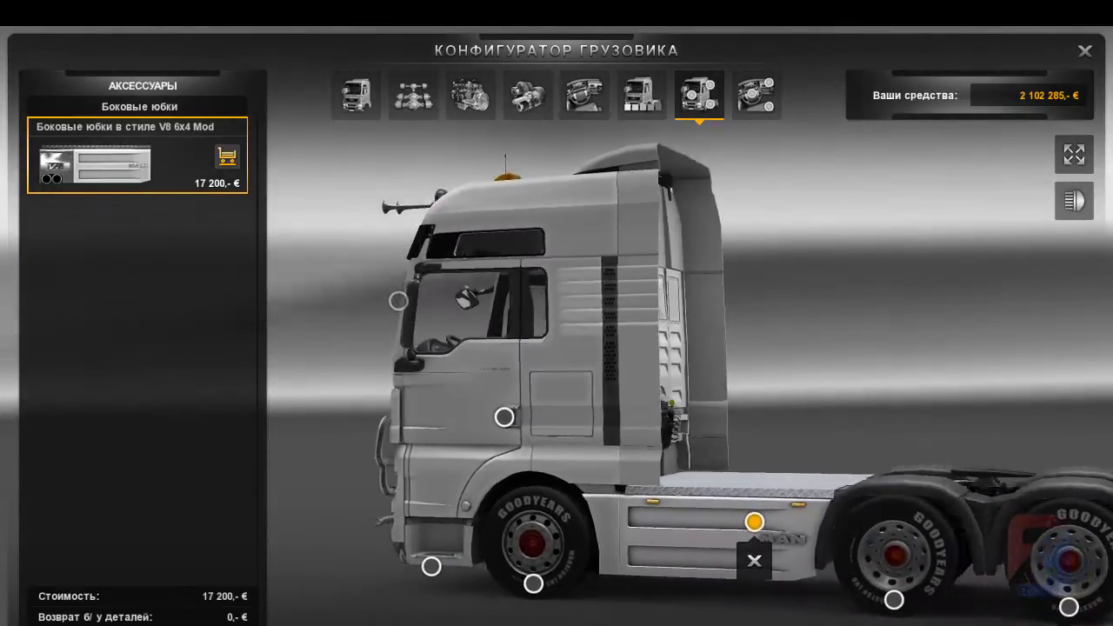
left_click_drag(557, 418, 362, 417)
scroll(562, 412, "up", 3)
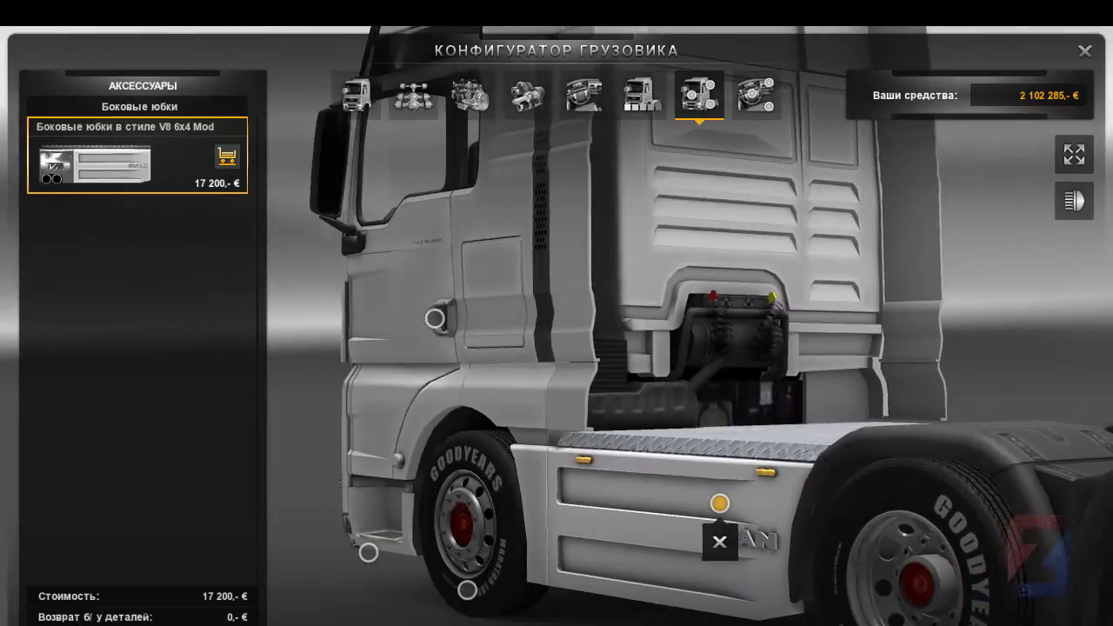
left_click_drag(557, 418, 452, 417)
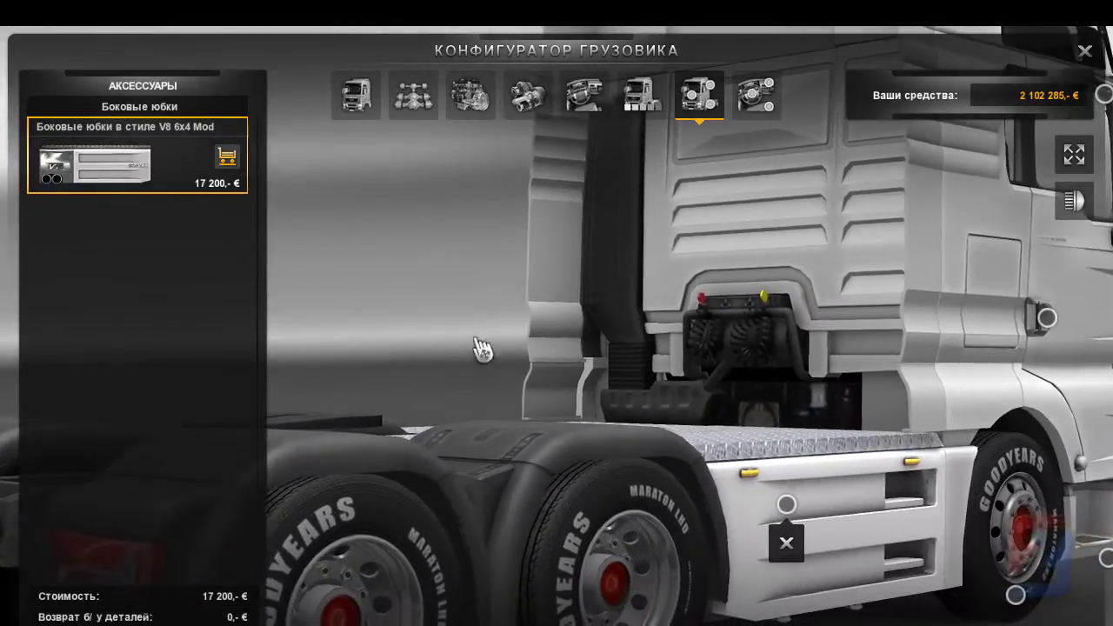